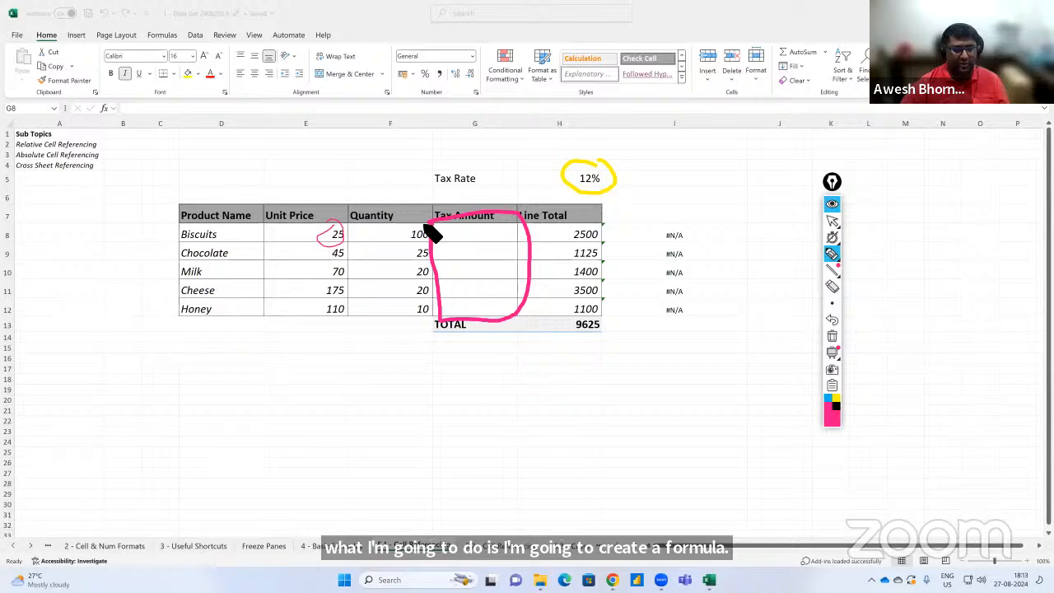
Circle the Biscuits quantity, its Tax Amount cell and the 12% tax rate in pink ink, and clear the annotations.
mouse_move(439, 239)
mouse_down()
mouse_move(527, 236)
mouse_move(458, 229)
mouse_up()
drag(623, 168, 613, 162)
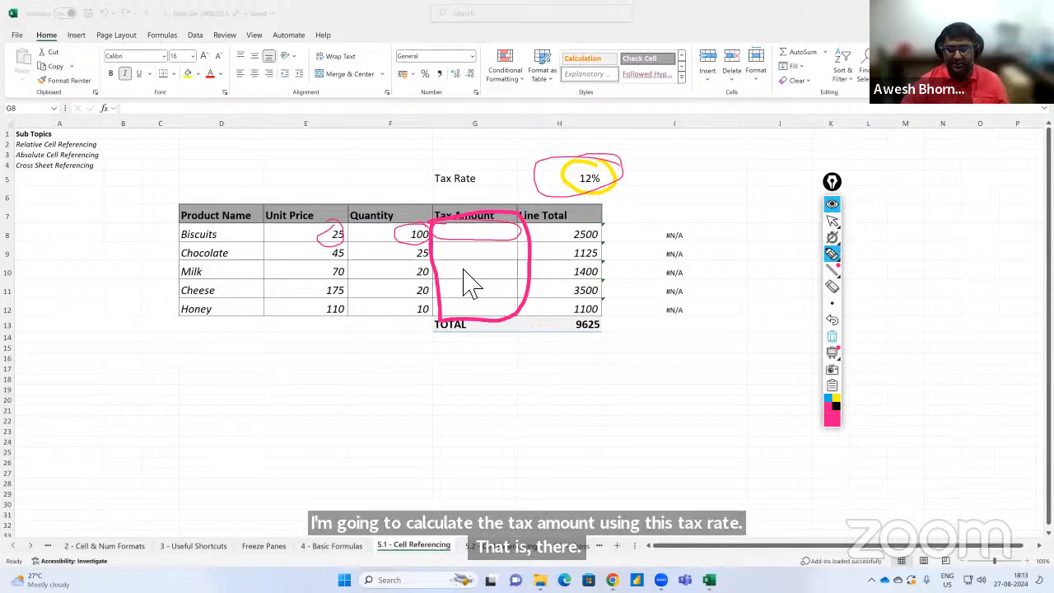
click(832, 237)
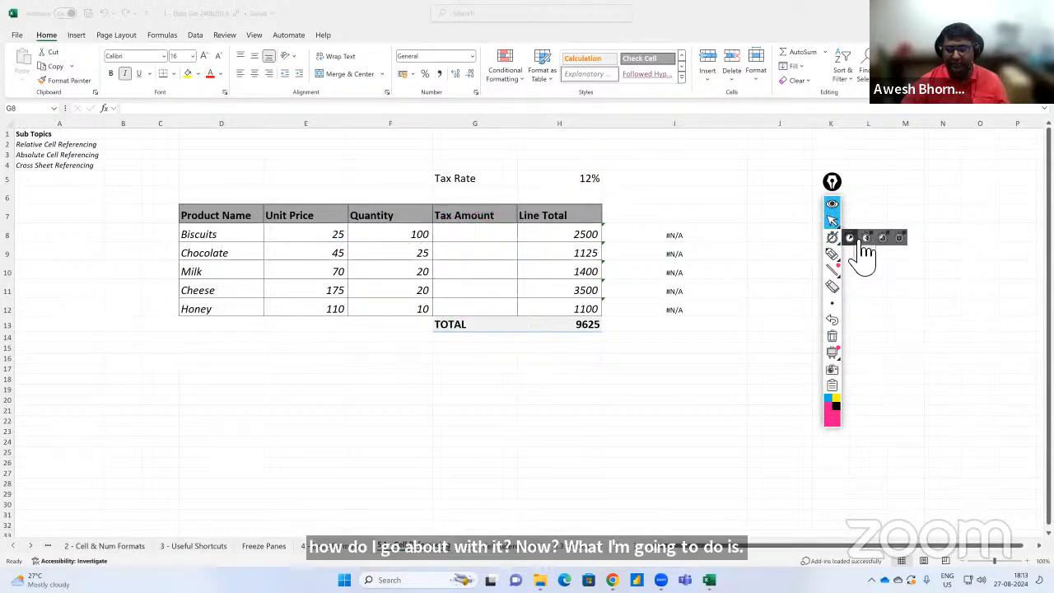
Enter a Tax Amount formula for Biscuits in G8 multiplying unit price, quantity and tax rate: =E8*F8*H5.
click(455, 238)
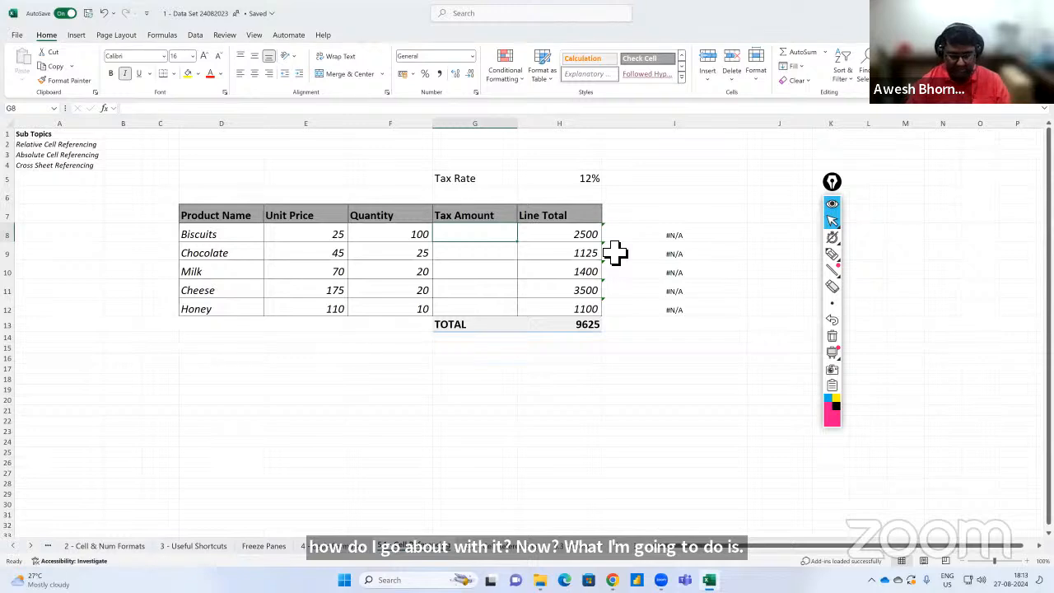
text(=)
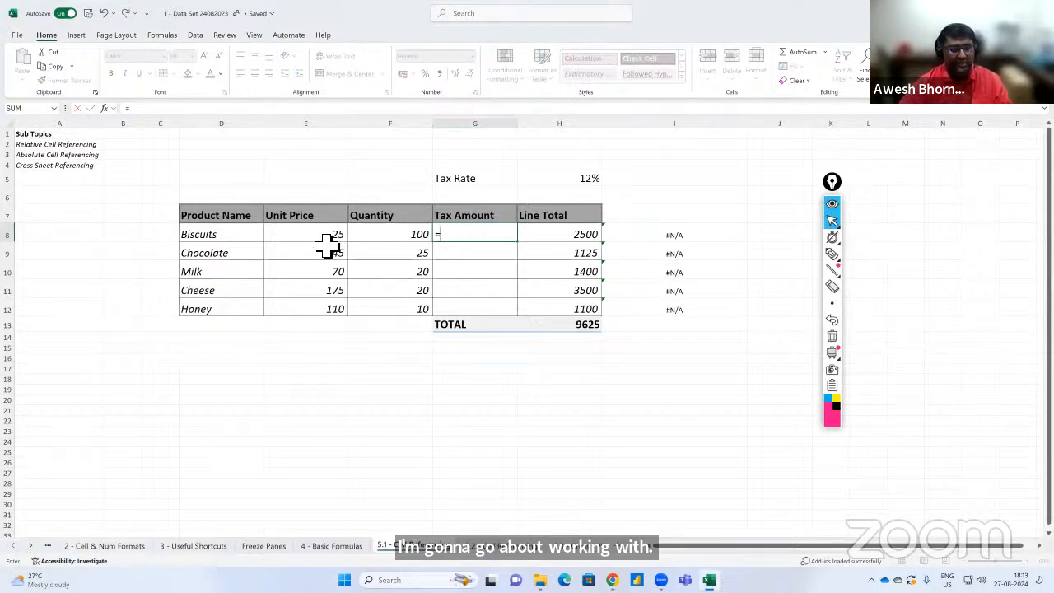
key(Left)
key(Left)
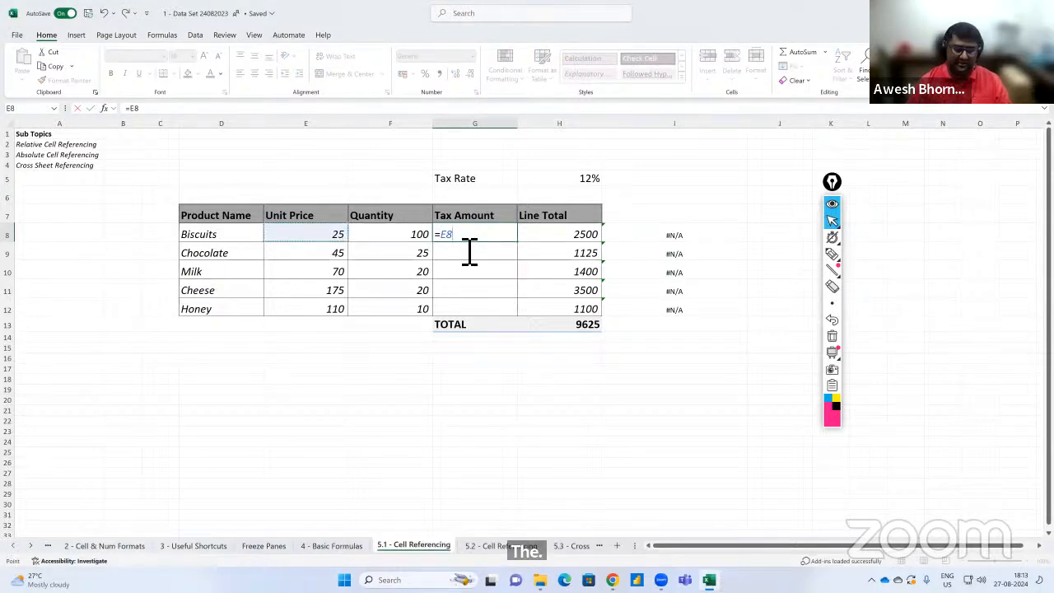
text(*)
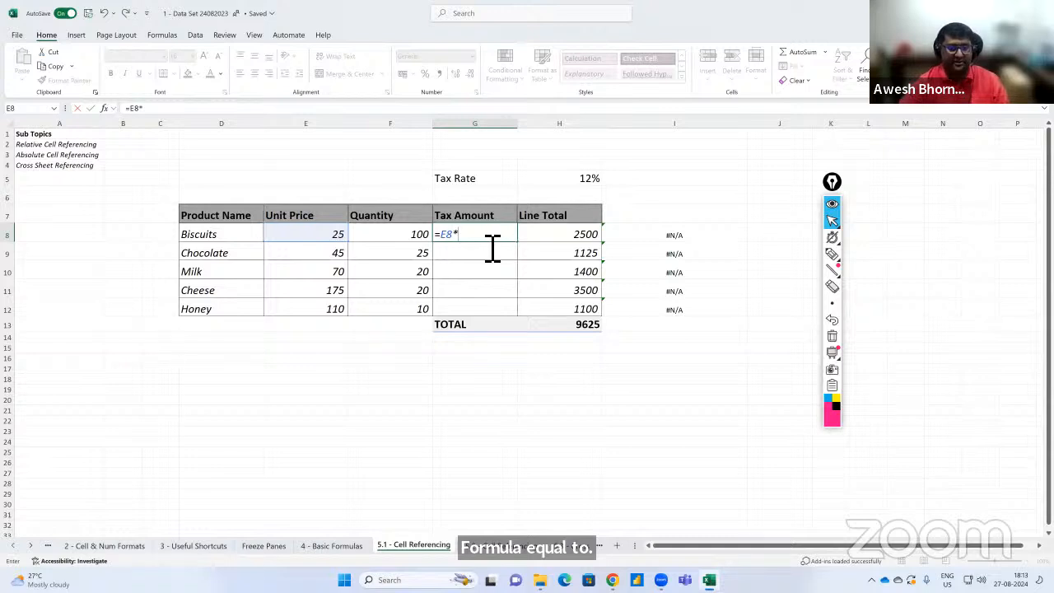
click(382, 236)
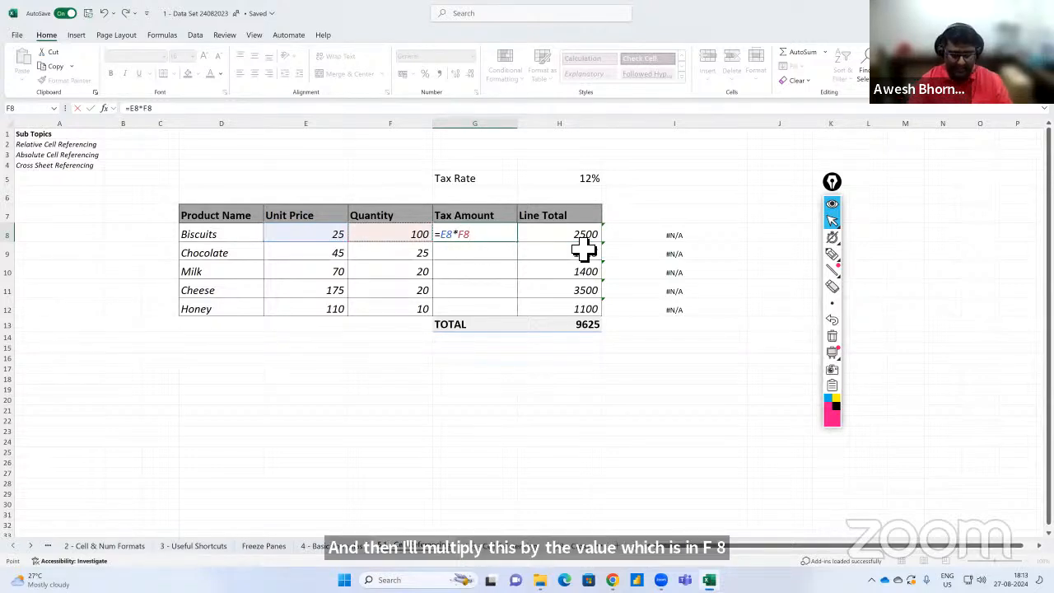
text(*)
click(565, 176)
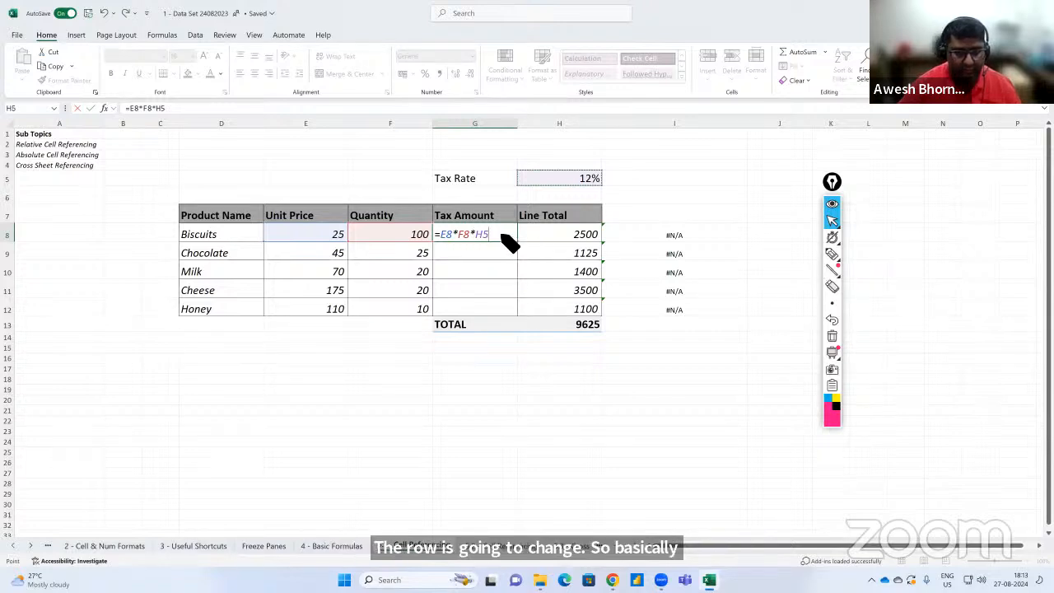
Annotate the G8 formula references, the Tax Rate label and value, and downward arrows over the Line Total column, and erase all the ink.
drag(525, 234, 536, 317)
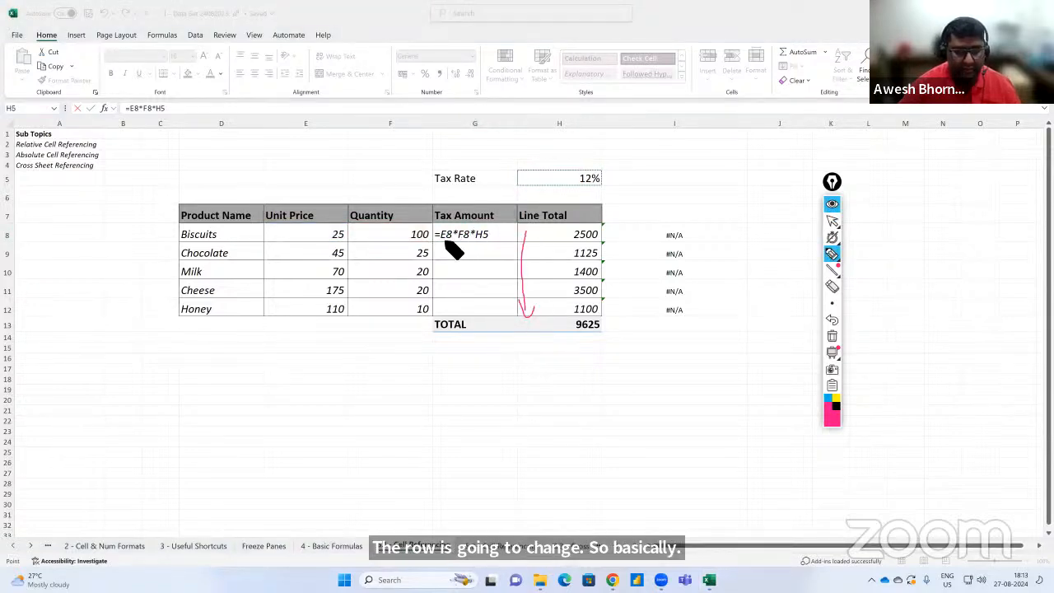
drag(441, 240, 486, 242)
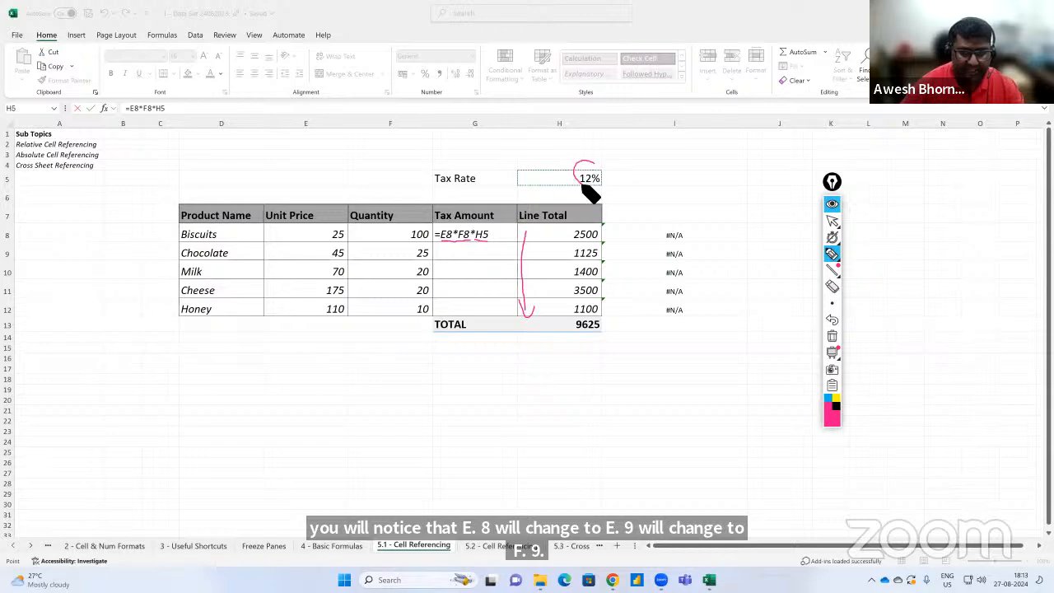
drag(583, 184, 591, 163)
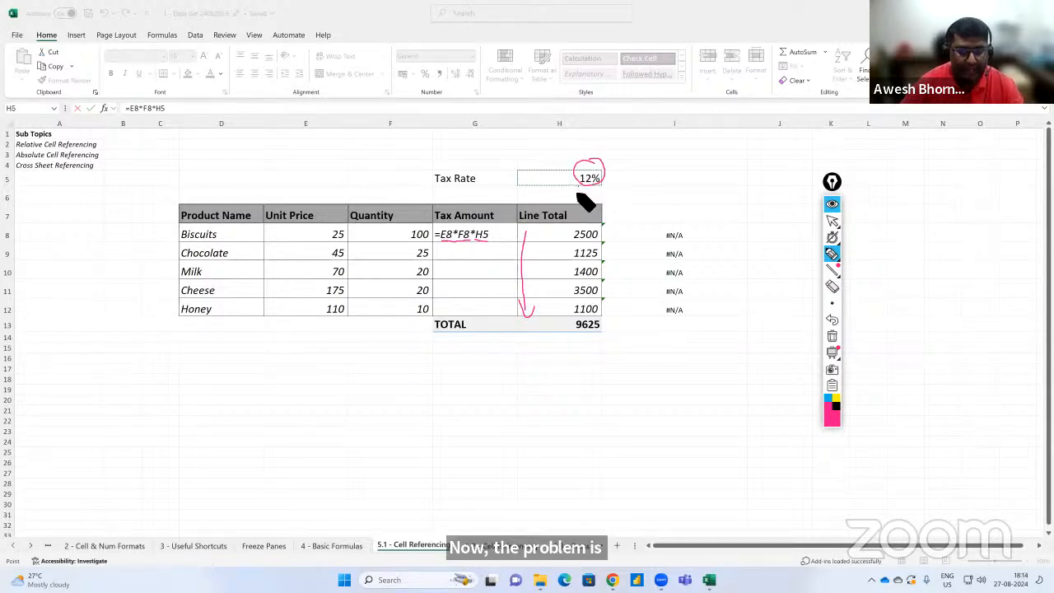
drag(581, 196, 580, 296)
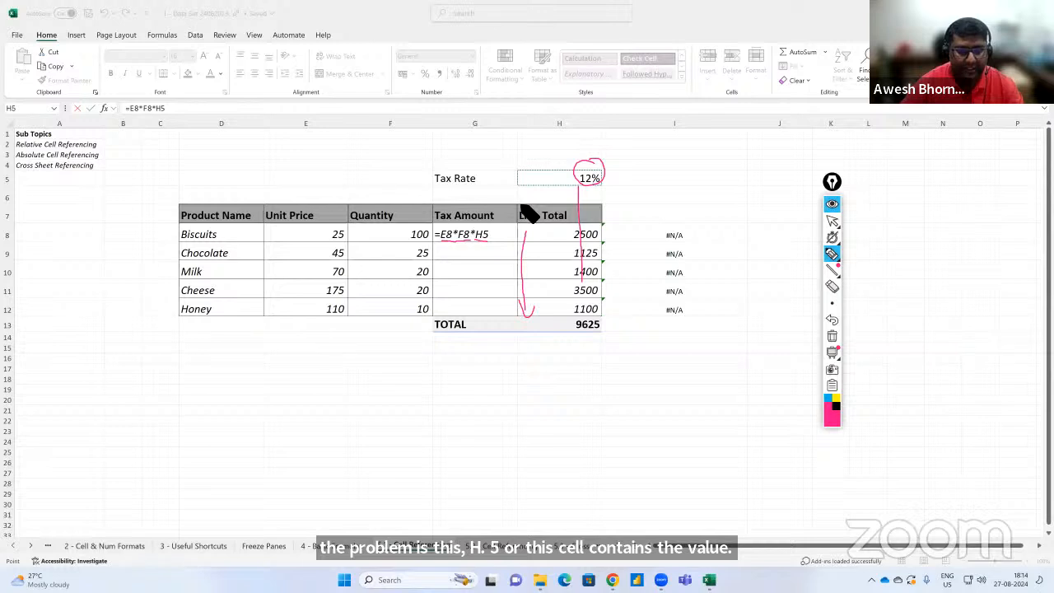
mouse_move(495, 162)
mouse_down()
mouse_move(465, 196)
mouse_move(503, 173)
mouse_up()
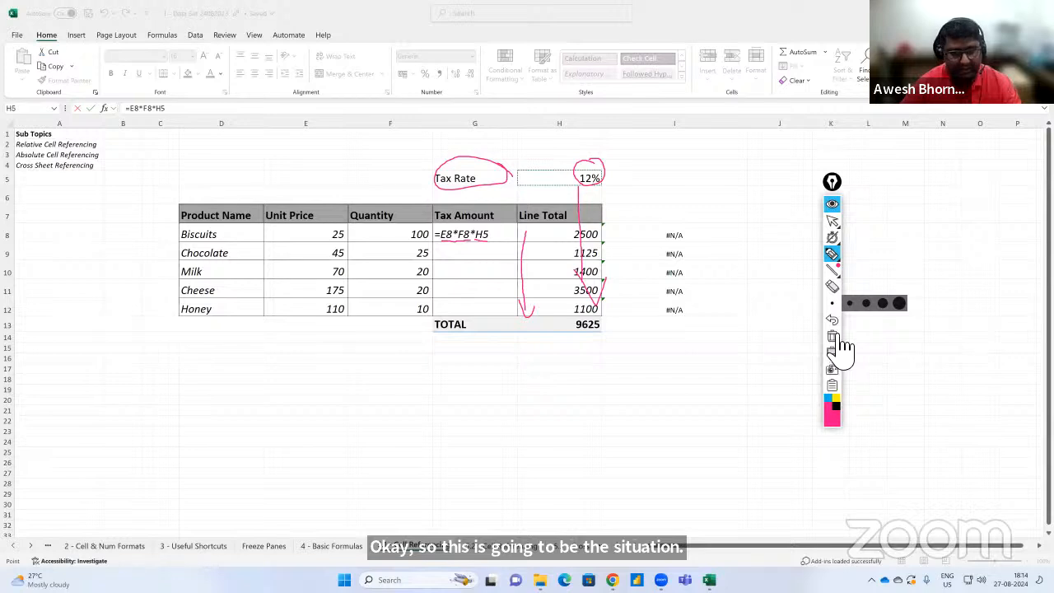
click(834, 224)
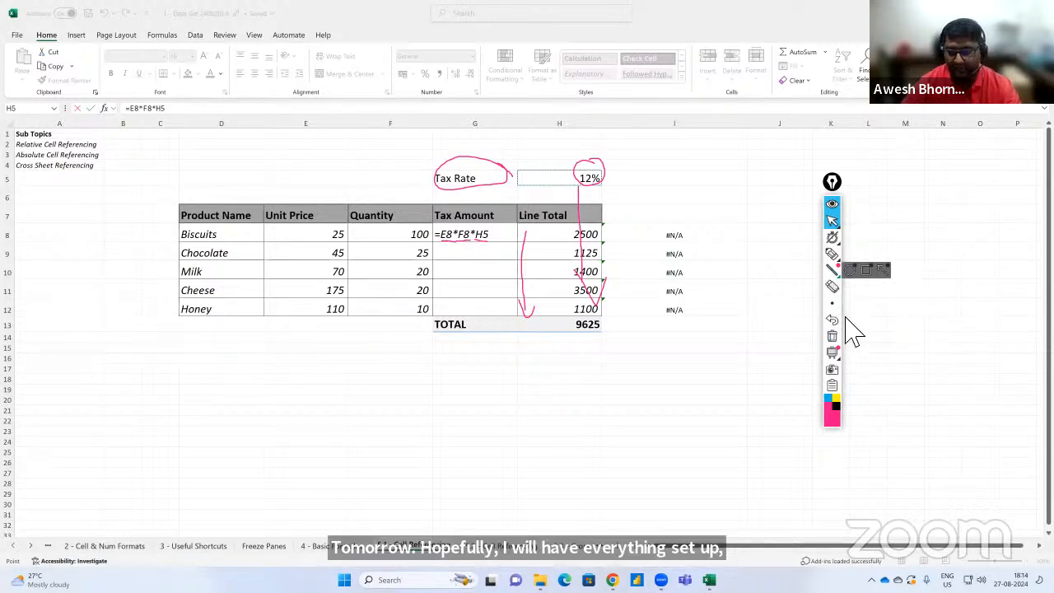
click(833, 338)
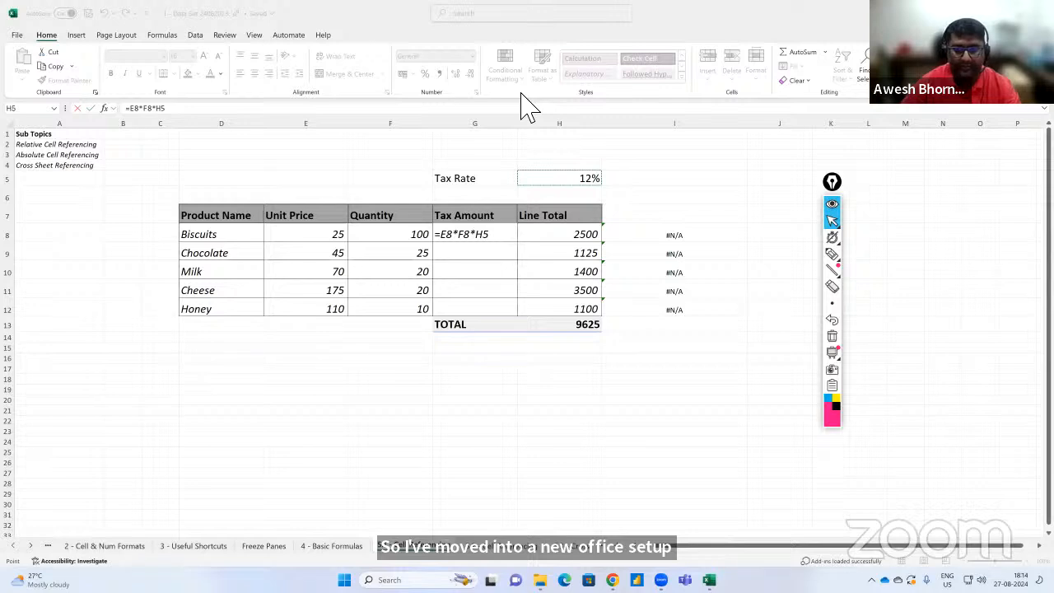
Make the tax rate reference absolute in G8 as =E8*F8*$H$5 and fill the formula down through G12.
click(501, 246)
drag(501, 245, 477, 243)
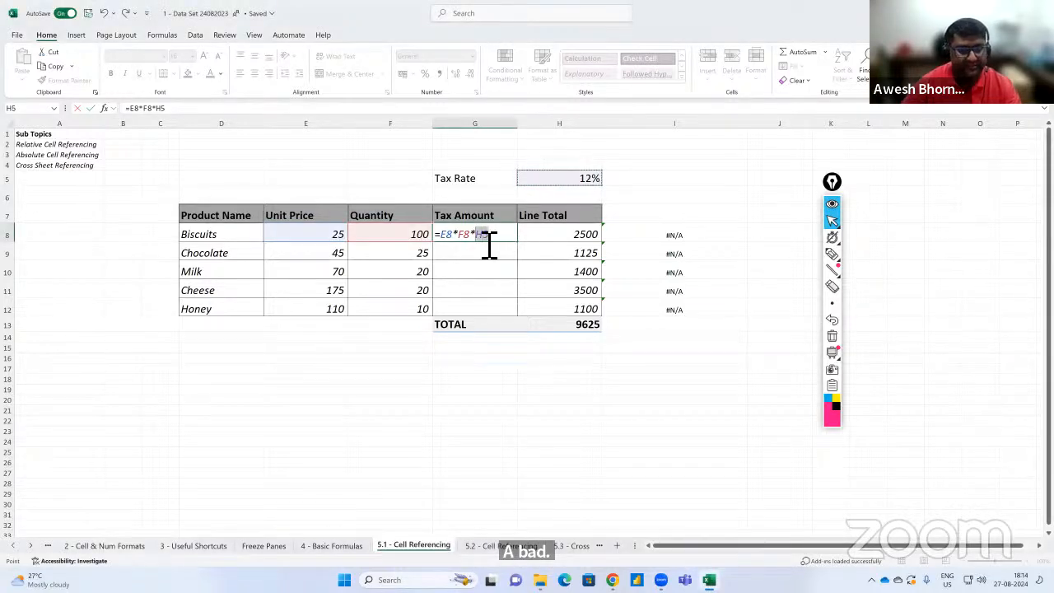
click(505, 247)
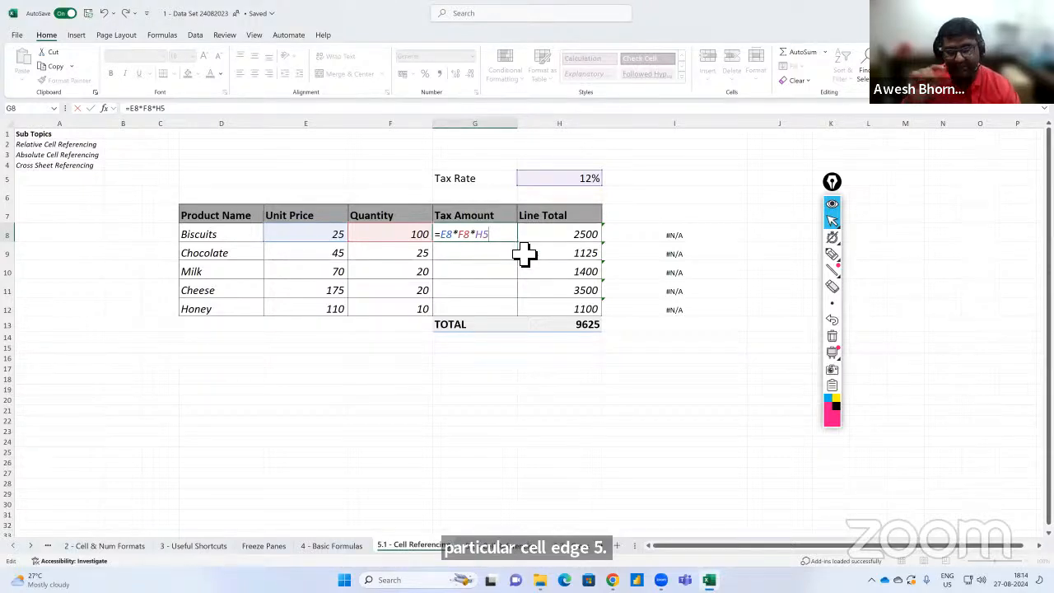
key(F4)
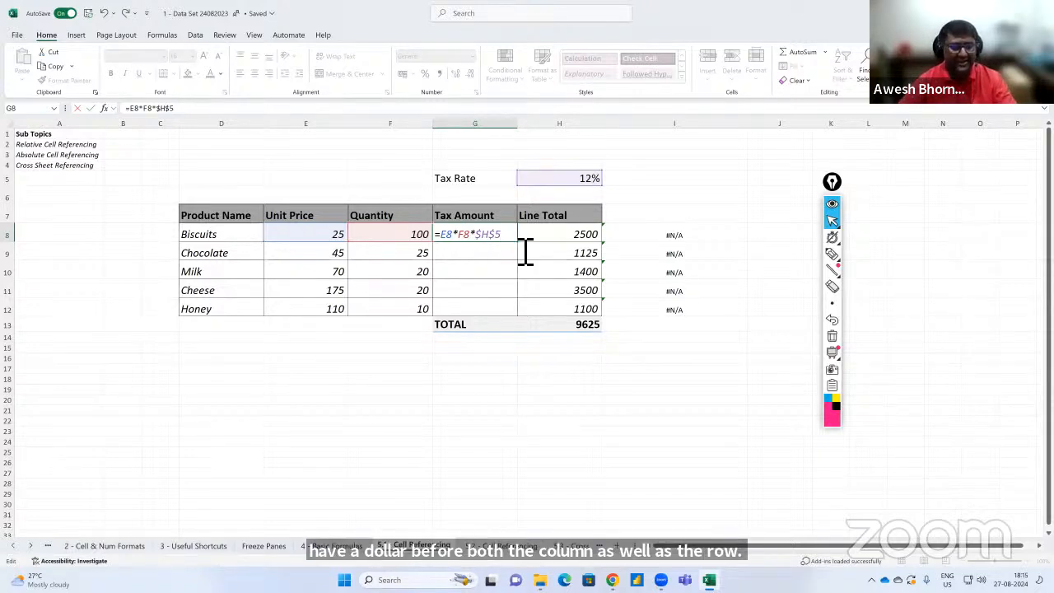
key(ctrl+Return)
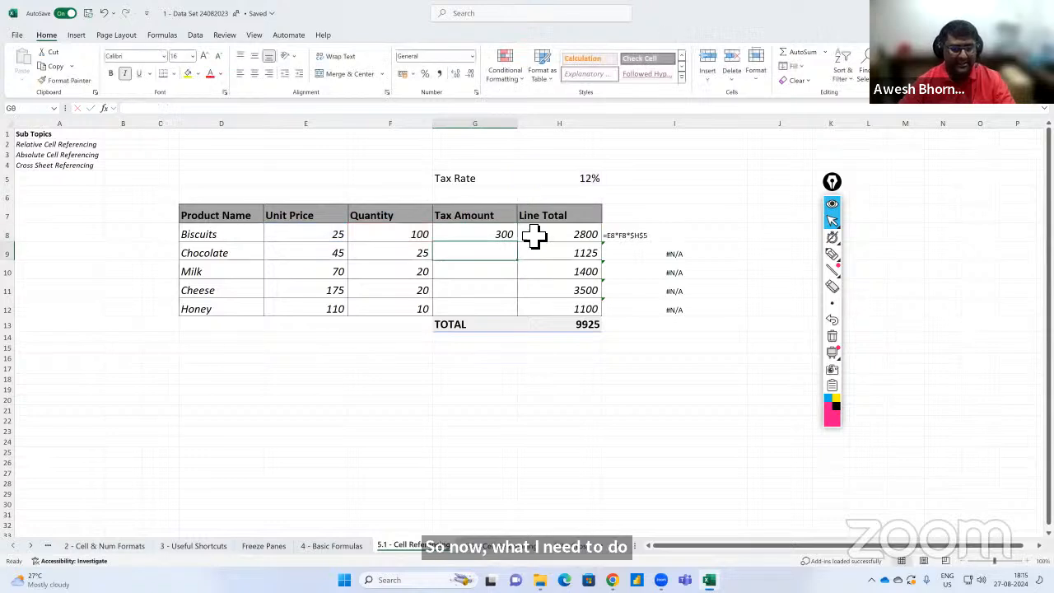
drag(528, 252, 525, 317)
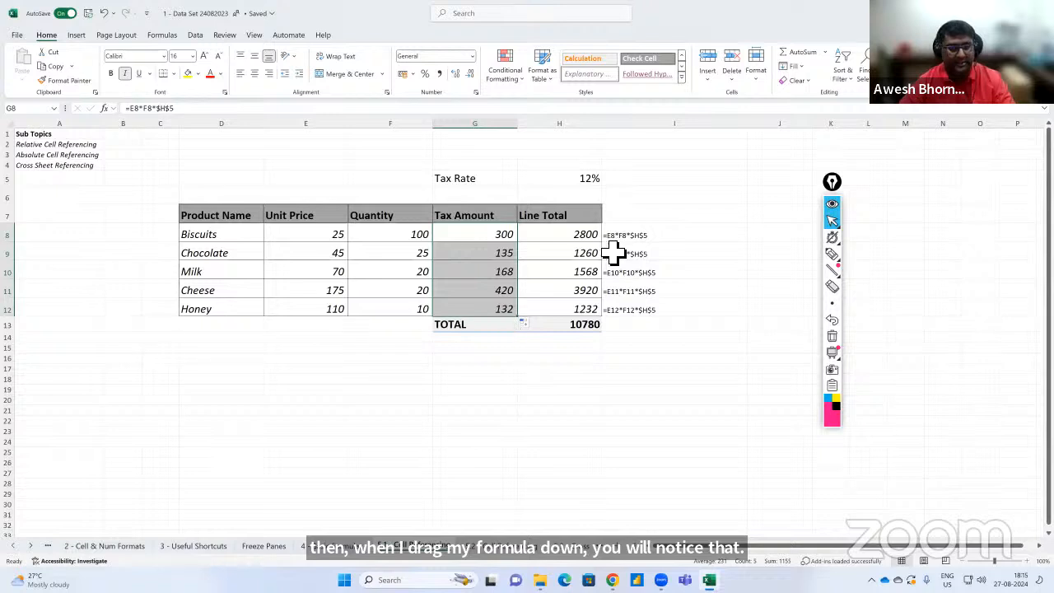
Clear the formula texts beside the table and enter =FORMULATEXT(G8) in I8.
drag(664, 238, 670, 314)
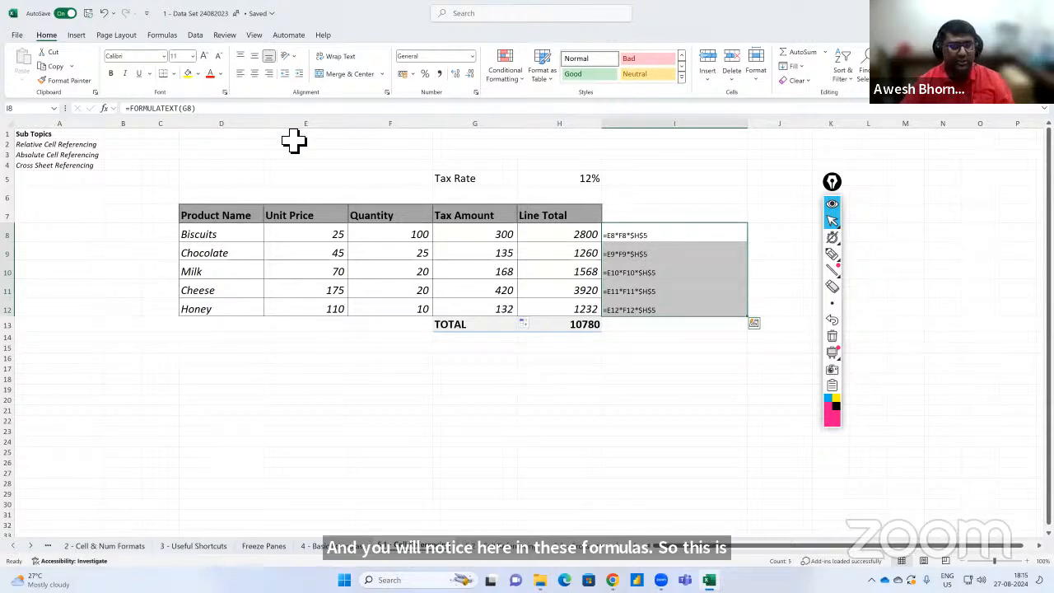
click(678, 233)
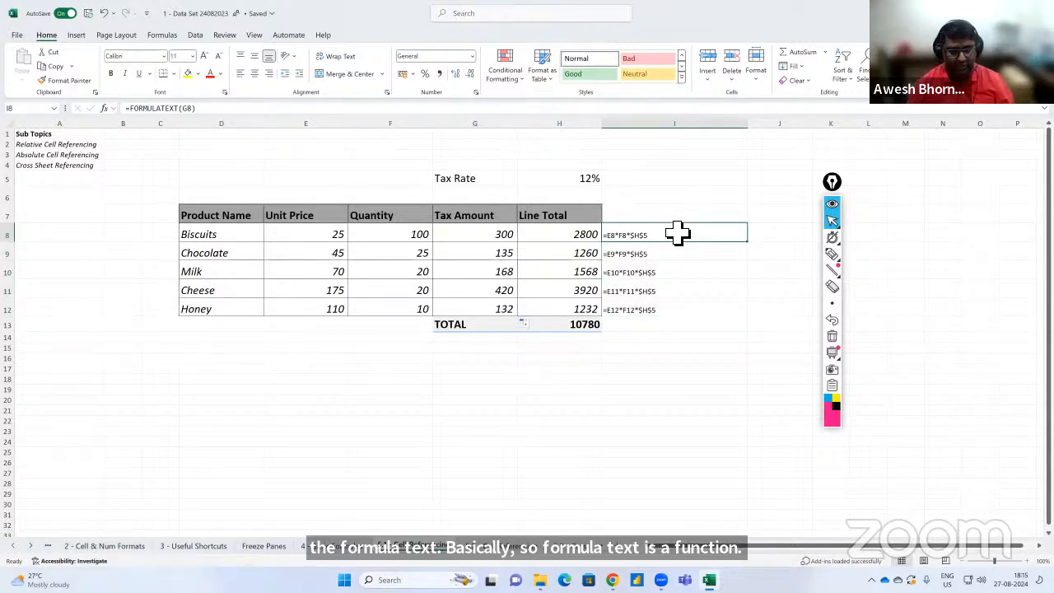
key(Delete)
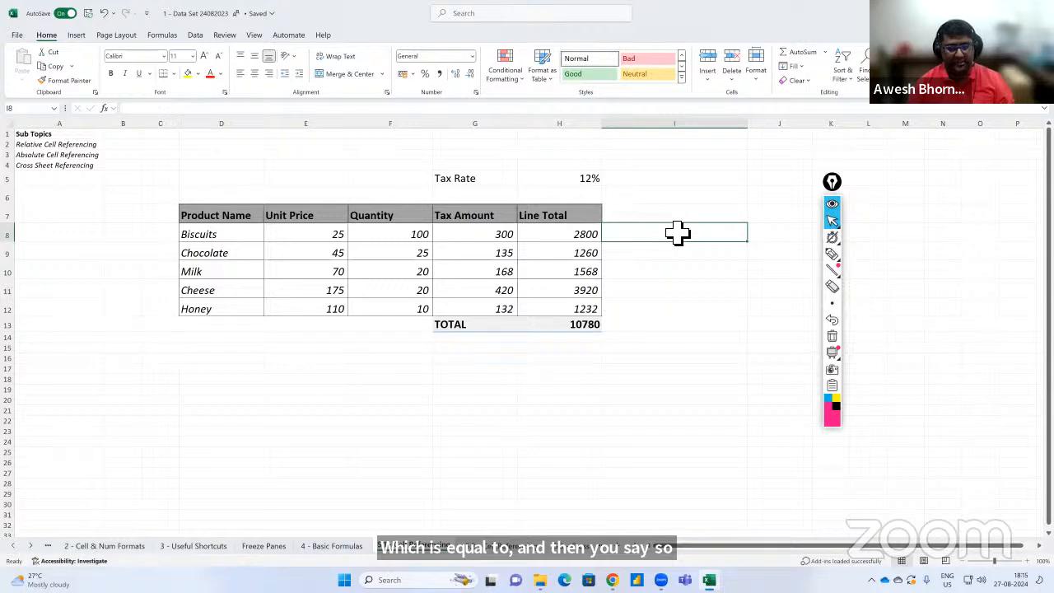
text(=for)
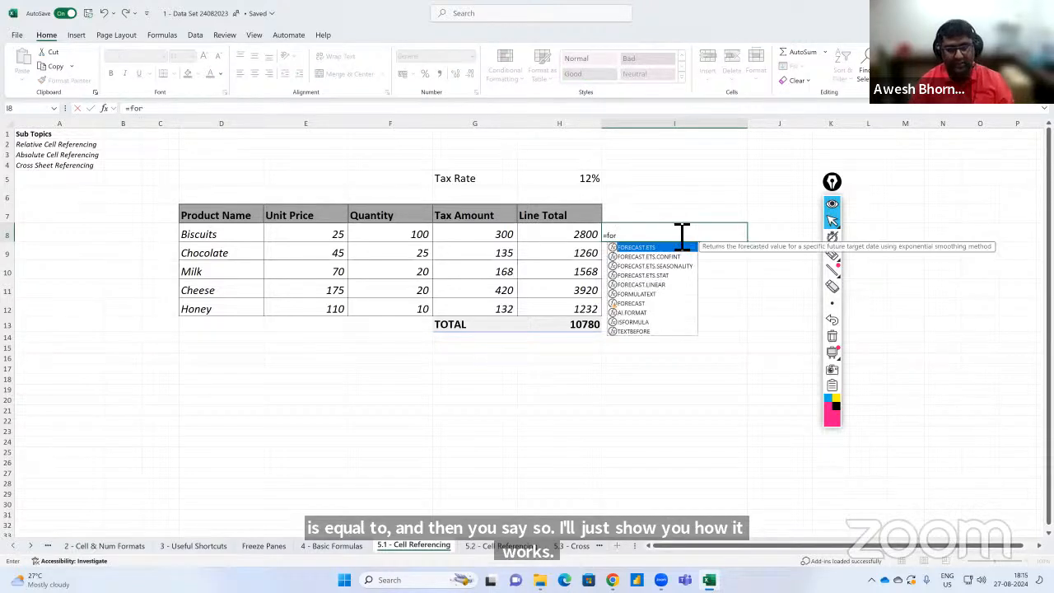
text(mul)
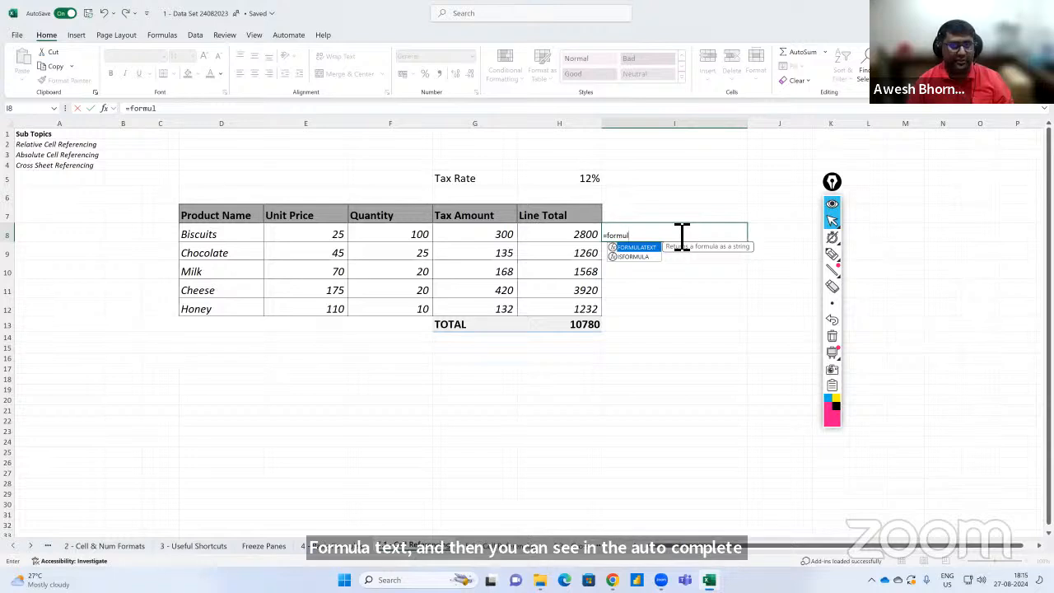
key(Tab)
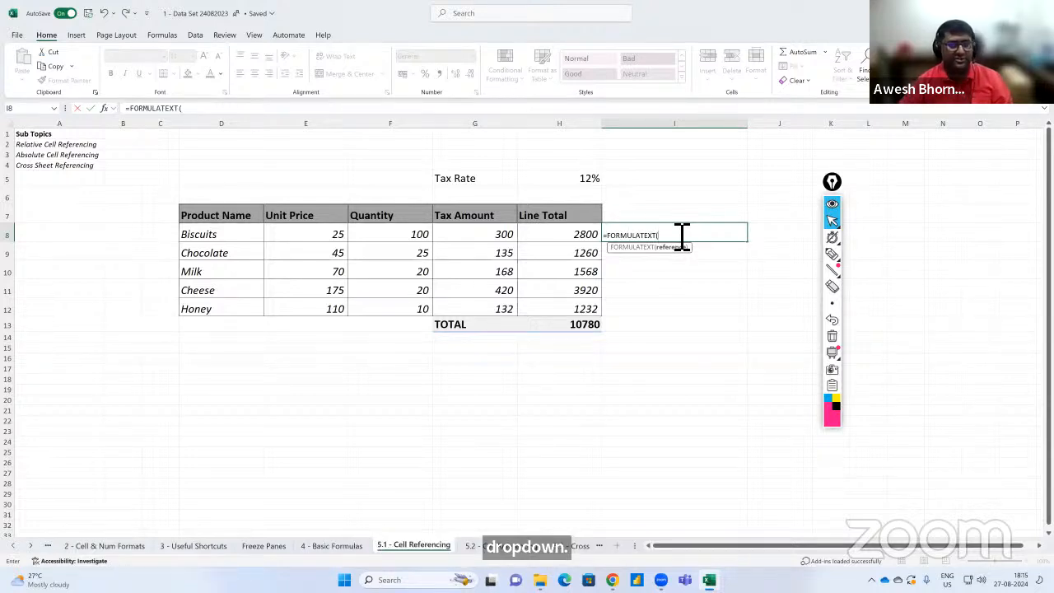
click(512, 239)
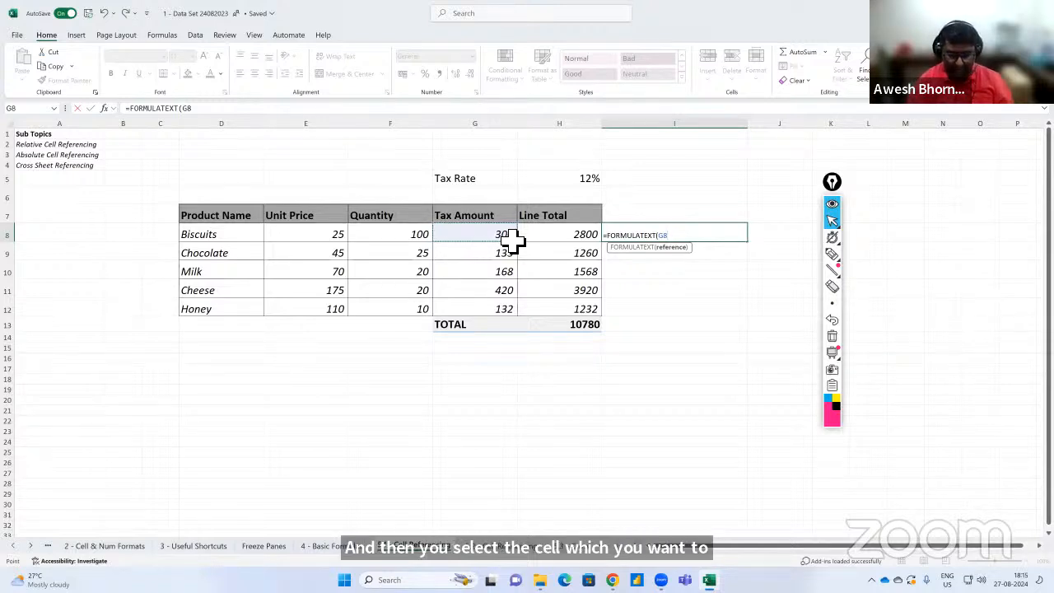
text())
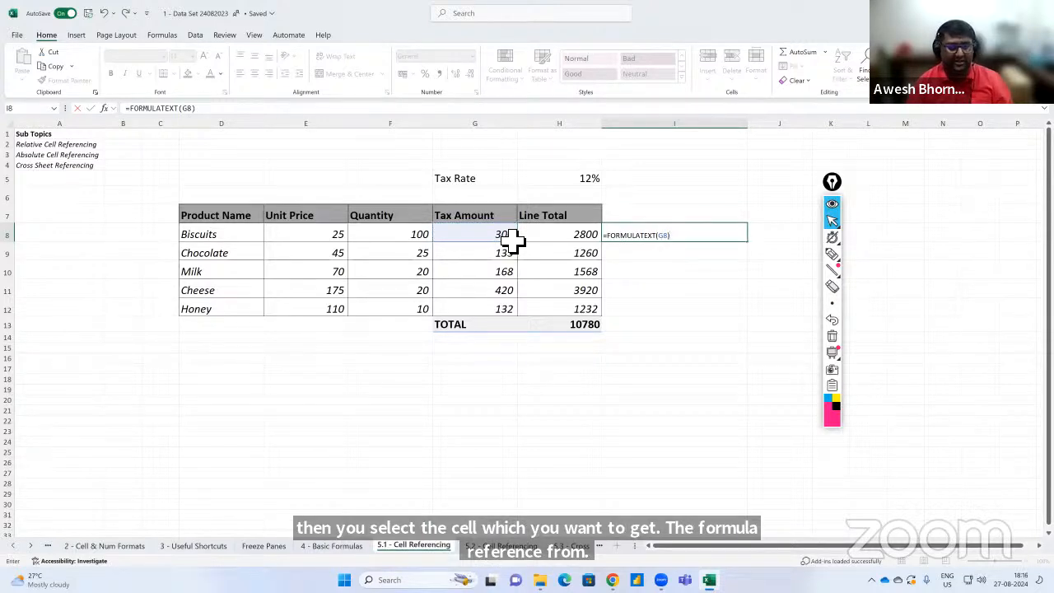
key(Return)
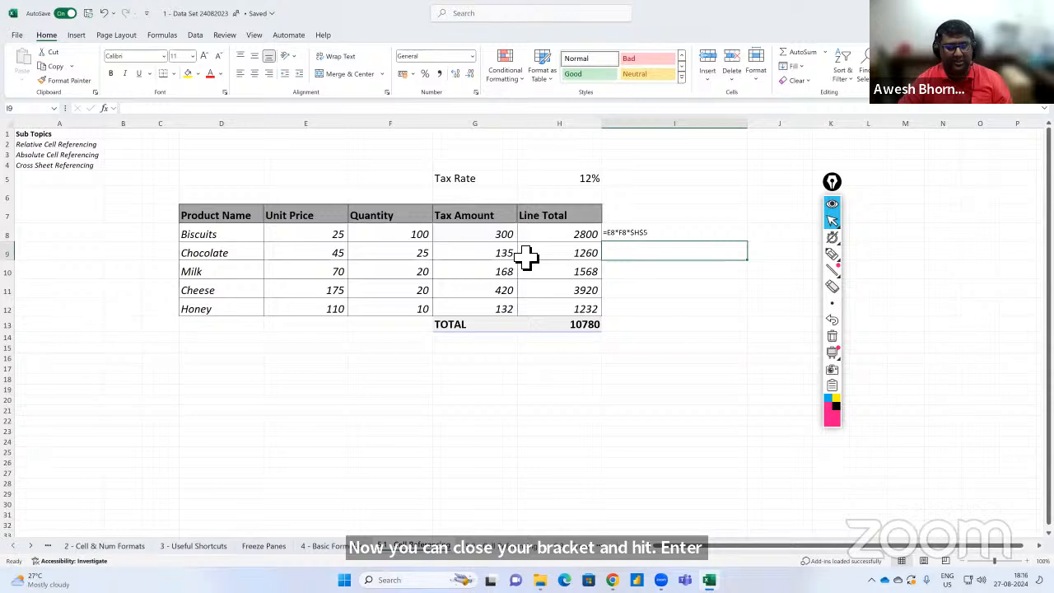
Fill the FORMULATEXT formula from I8 down to the Honey row in I12.
click(633, 238)
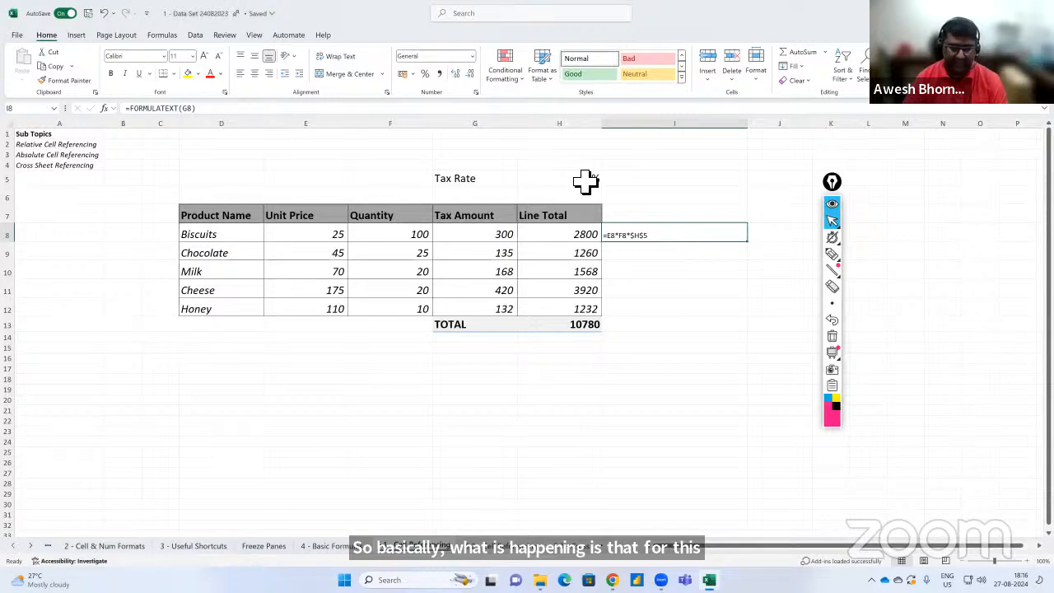
key(Down)
key(Up)
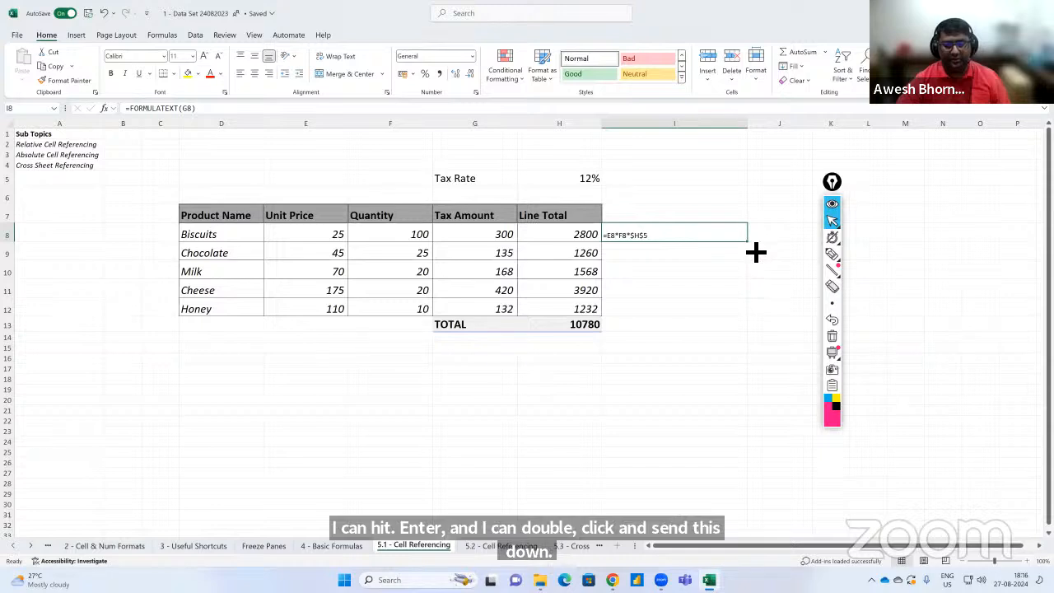
double_click(747, 243)
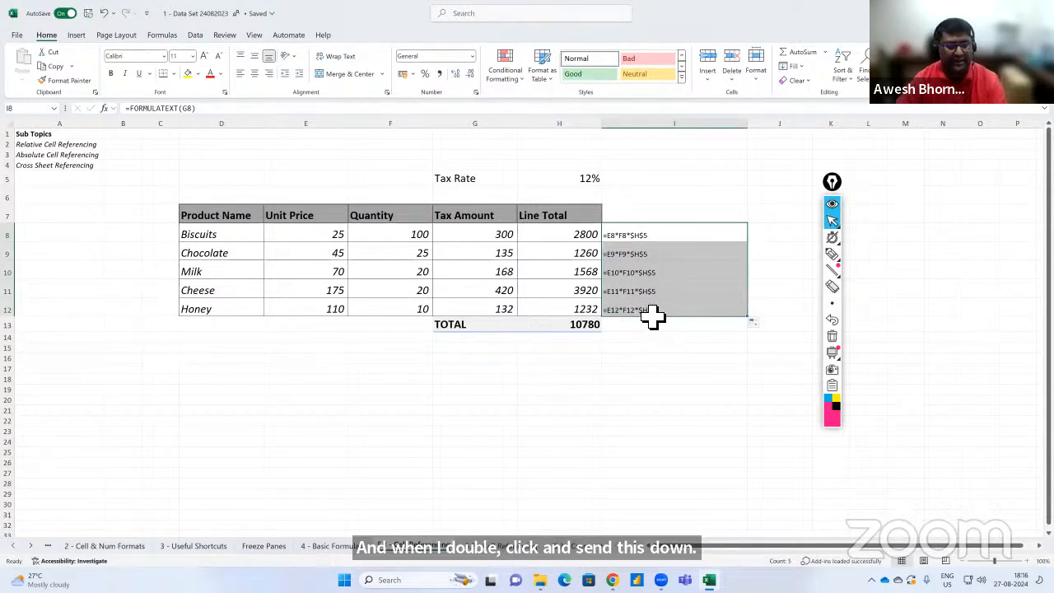
click(691, 315)
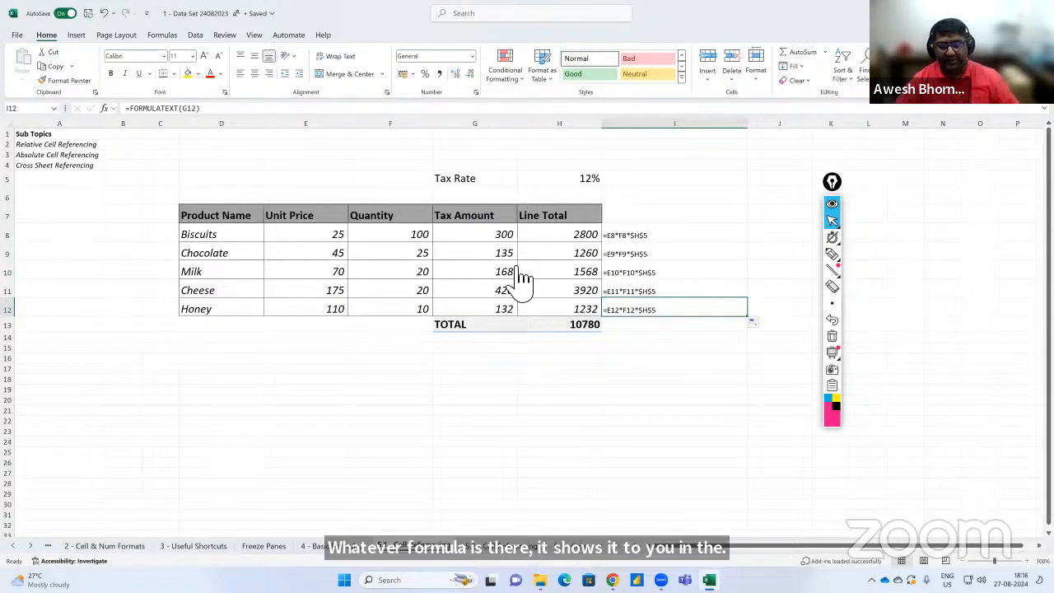
key(ctrl+n)
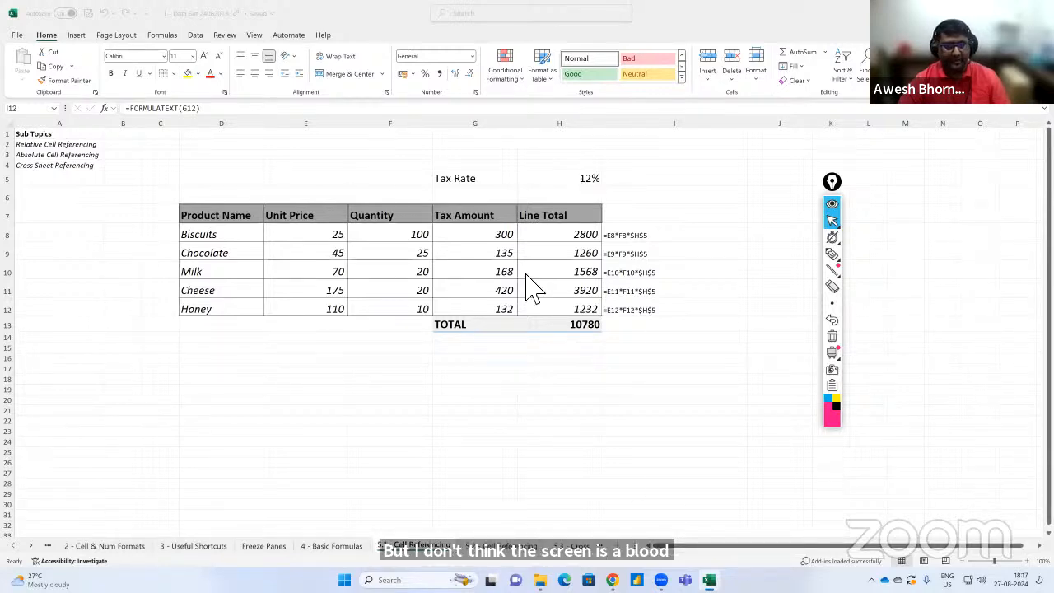
click(628, 353)
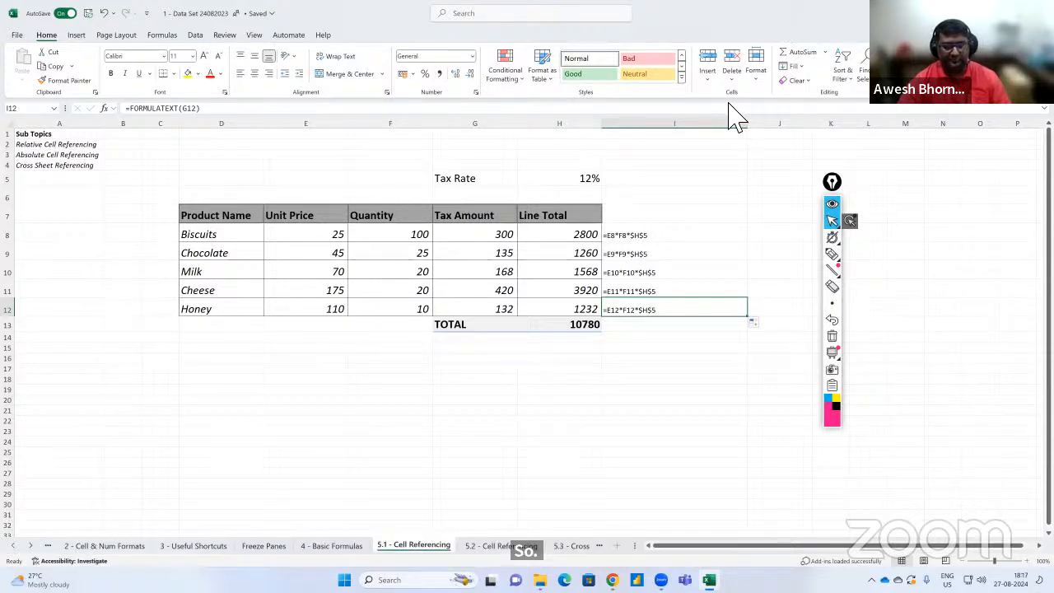
key(alt+Tab)
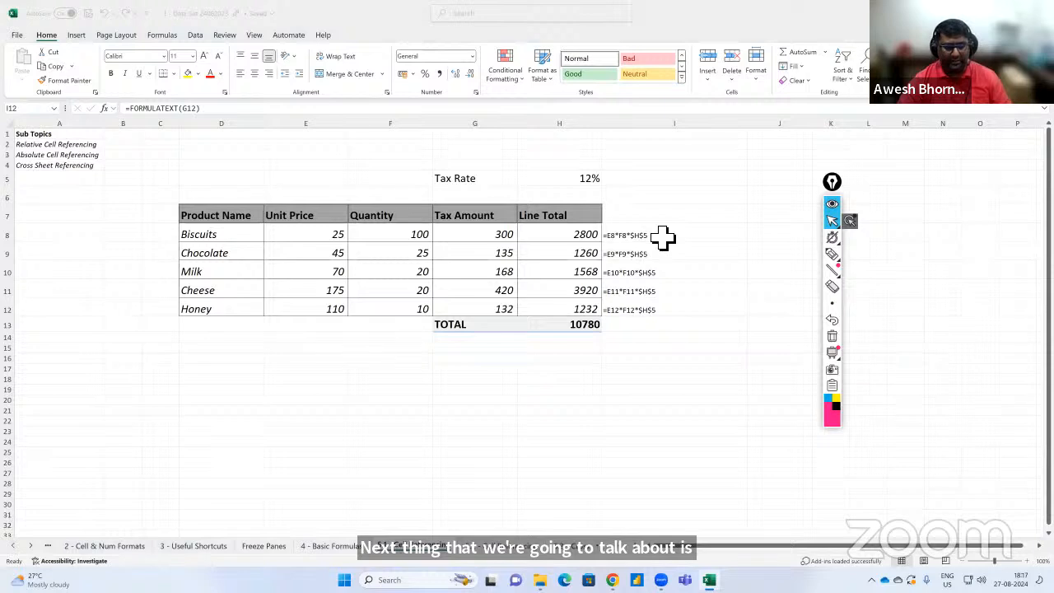
click(663, 238)
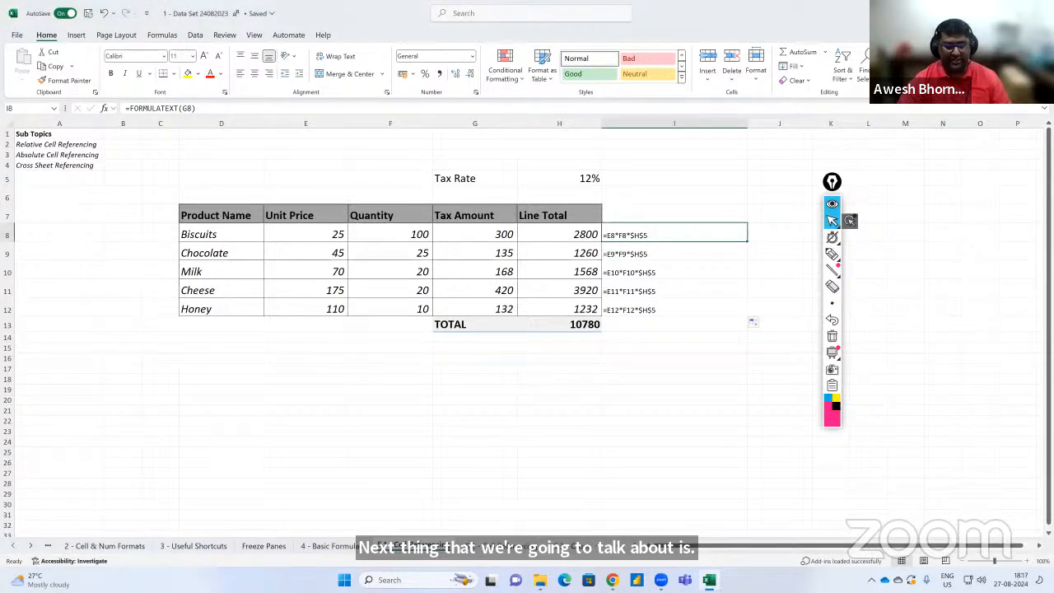
key(alt+Tab)
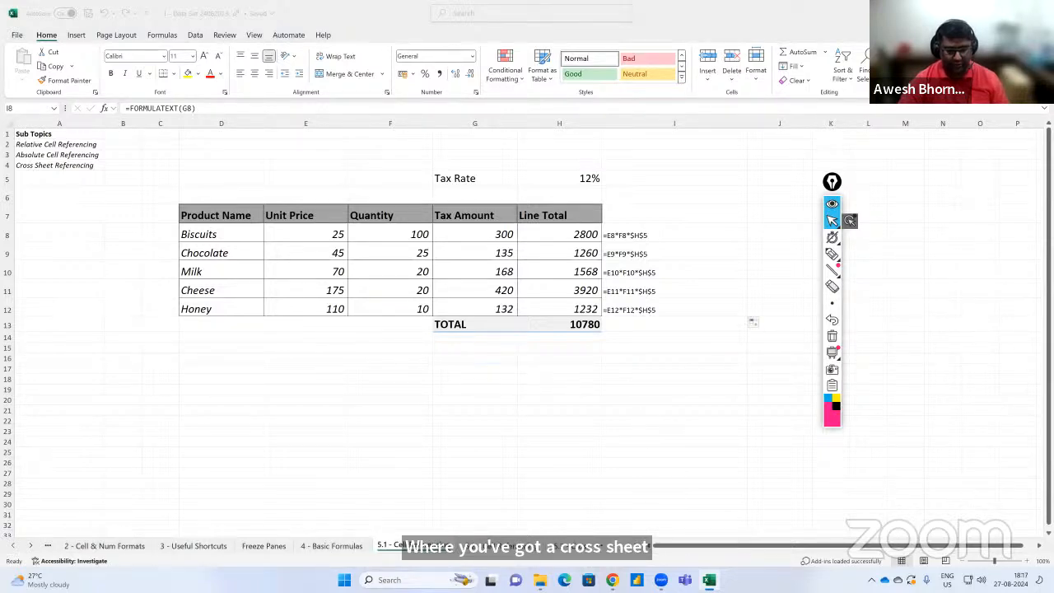
Examine the tax rate in H6 and the tax amount formula in G9 on the 5.2 - Cell Referencing sheet.
key(alt+Tab)
click(705, 198)
scroll(711, 200, up, 2)
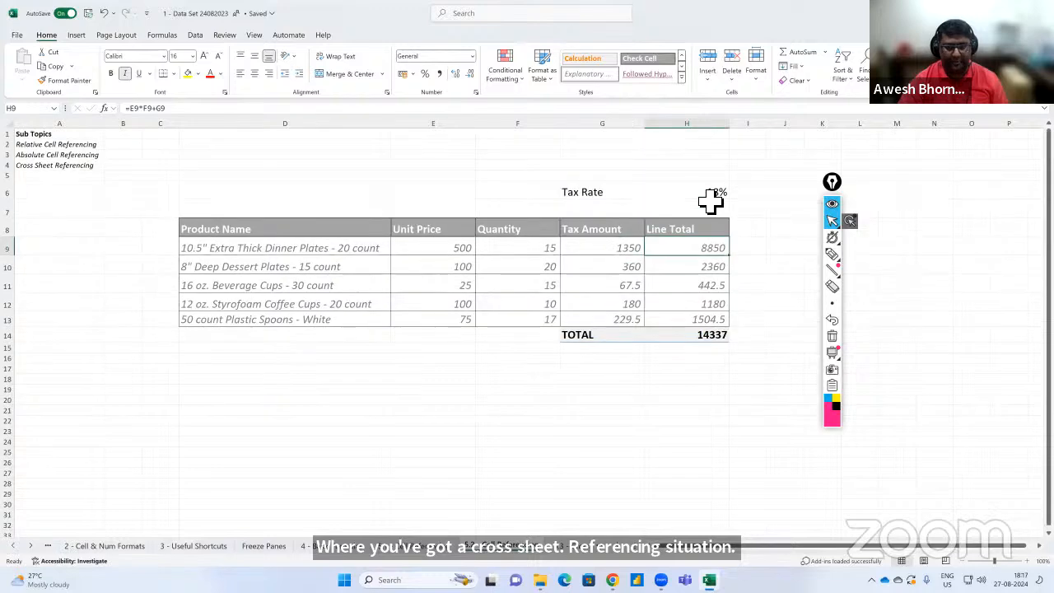
click(697, 188)
double_click(699, 193)
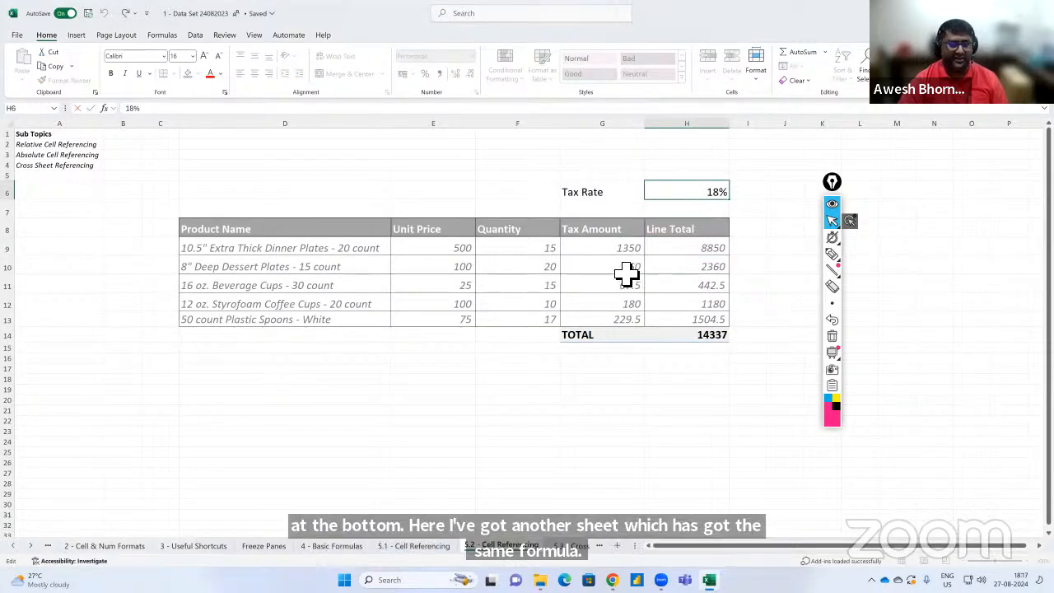
double_click(617, 249)
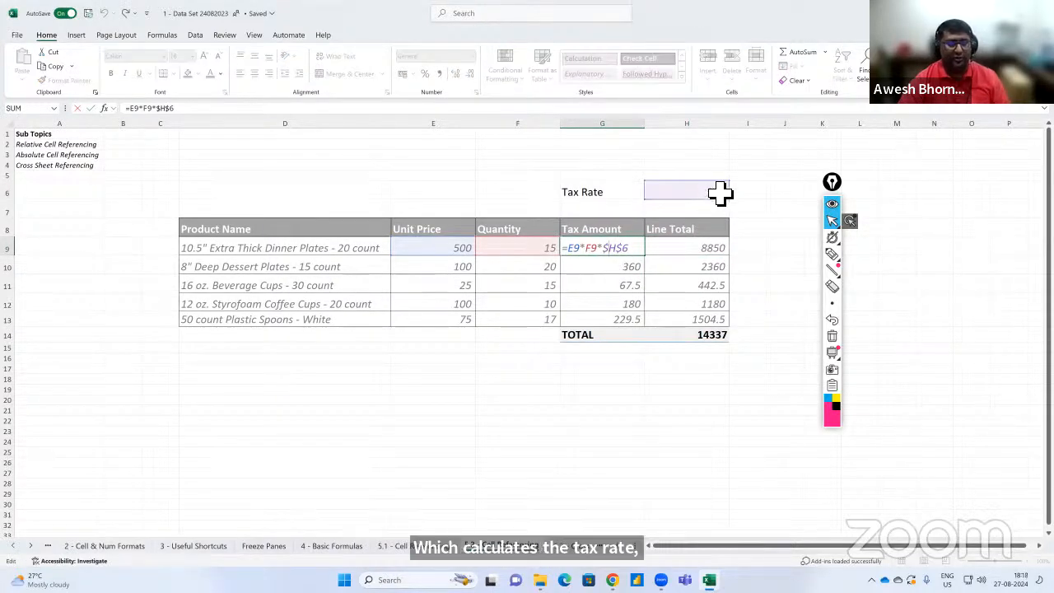
key(Escape)
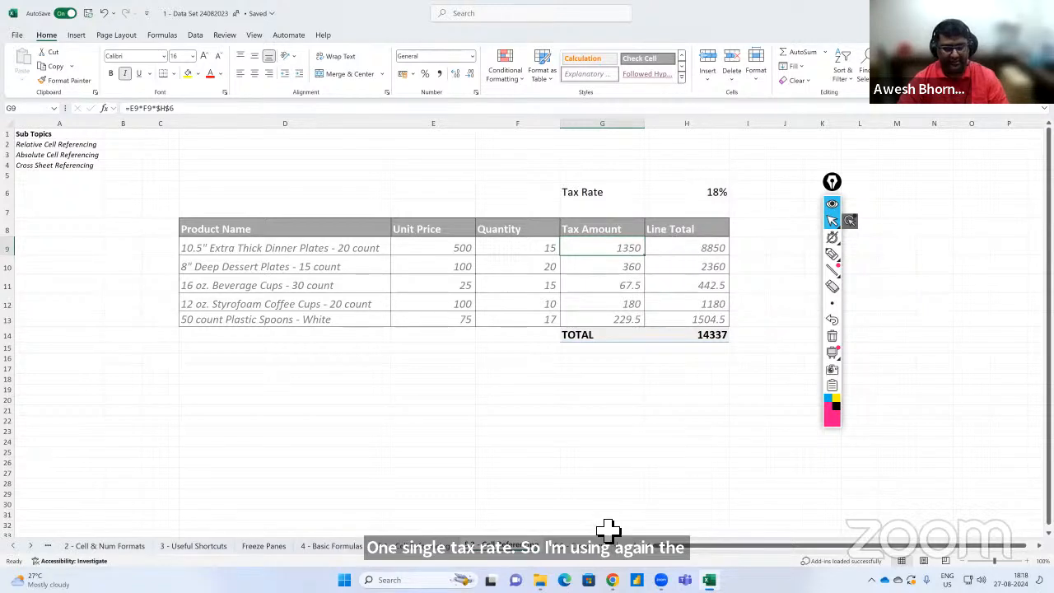
Return to the 5.1 - Cell Referencing sheet and examine the invoice total in H13.
click(426, 546)
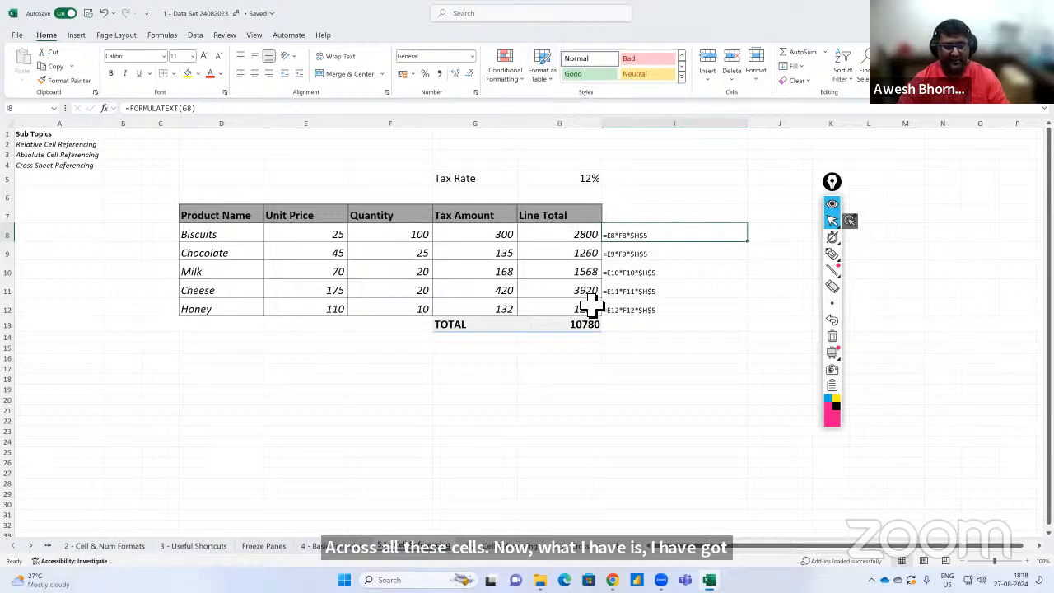
click(593, 327)
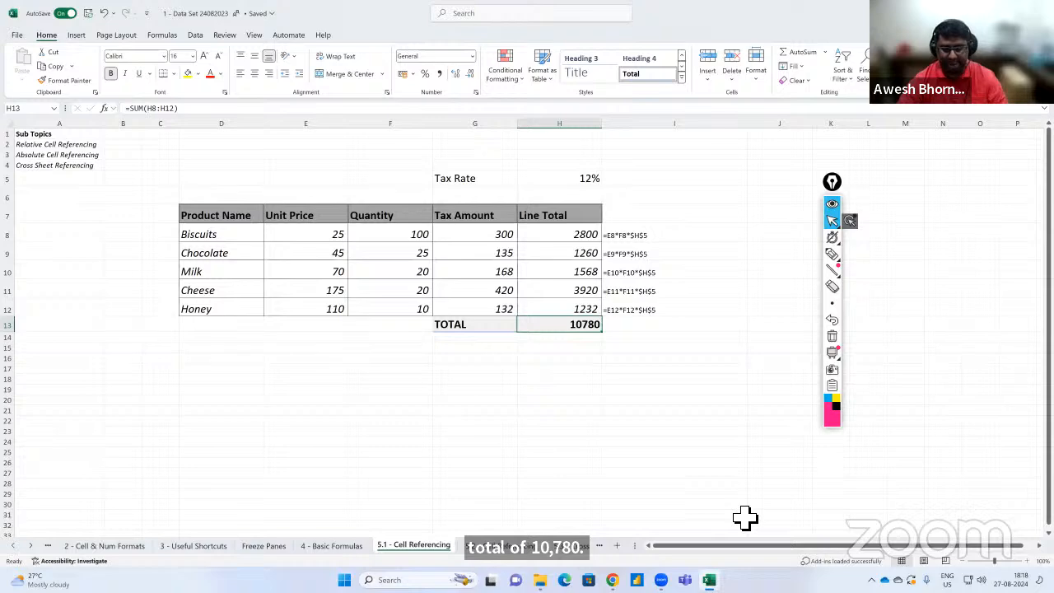
key(ctrl+n)
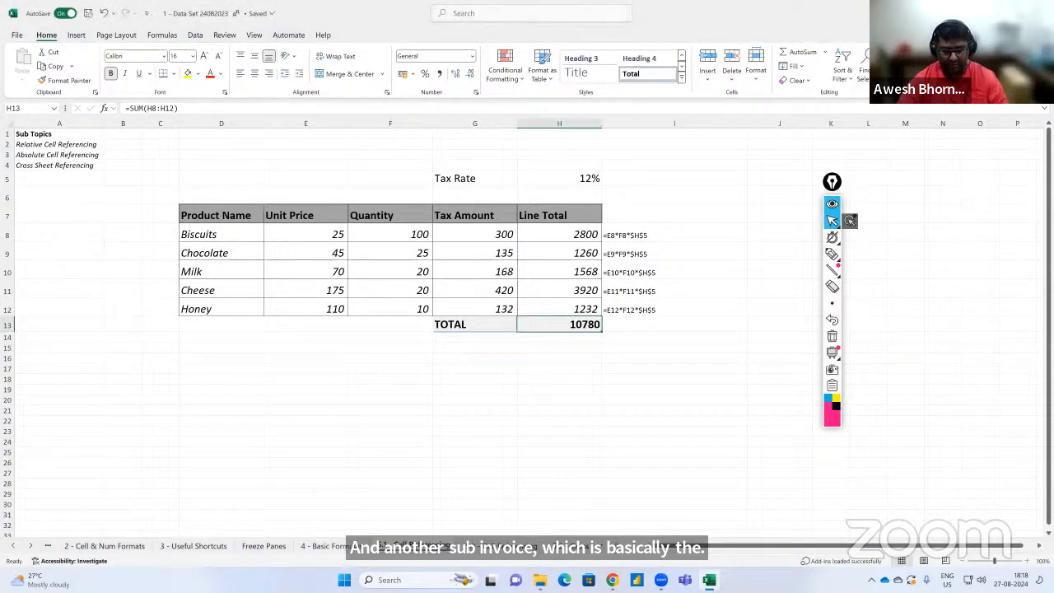
Examine the Eatables and Paper Goods rows and the total formula in G8 on the 5.3 - Cross Sheet Referencing sheet.
click(514, 551)
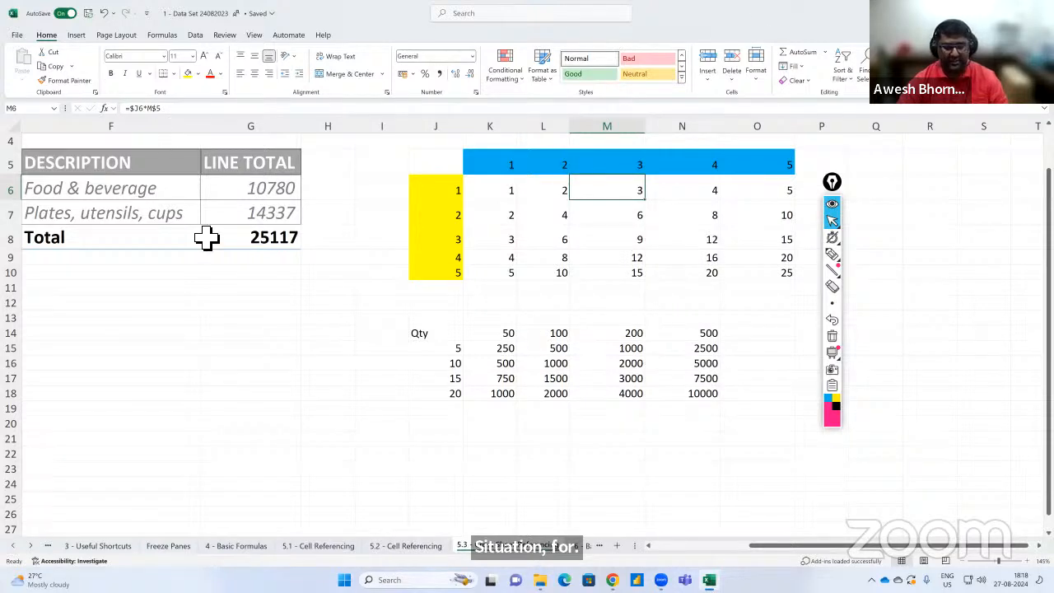
scroll(565, 239, left, 3)
scroll(572, 250, up, 1)
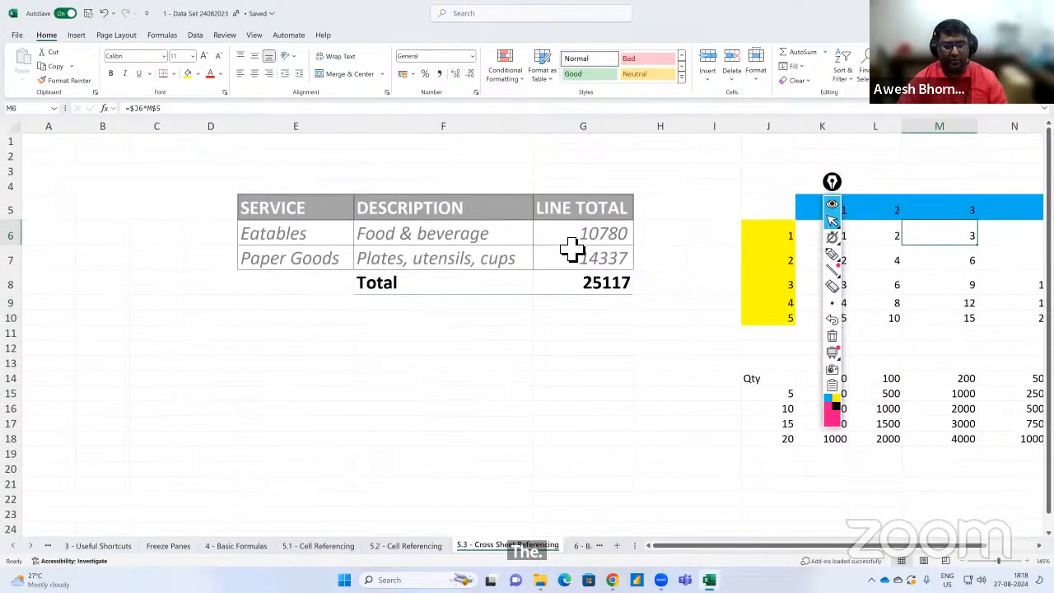
click(567, 239)
click(299, 236)
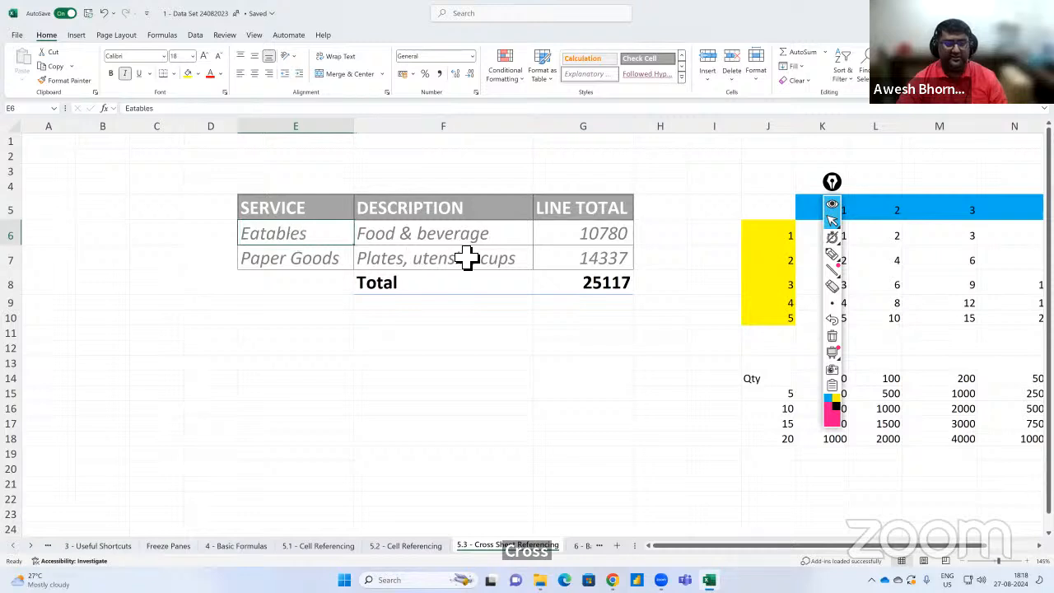
click(342, 258)
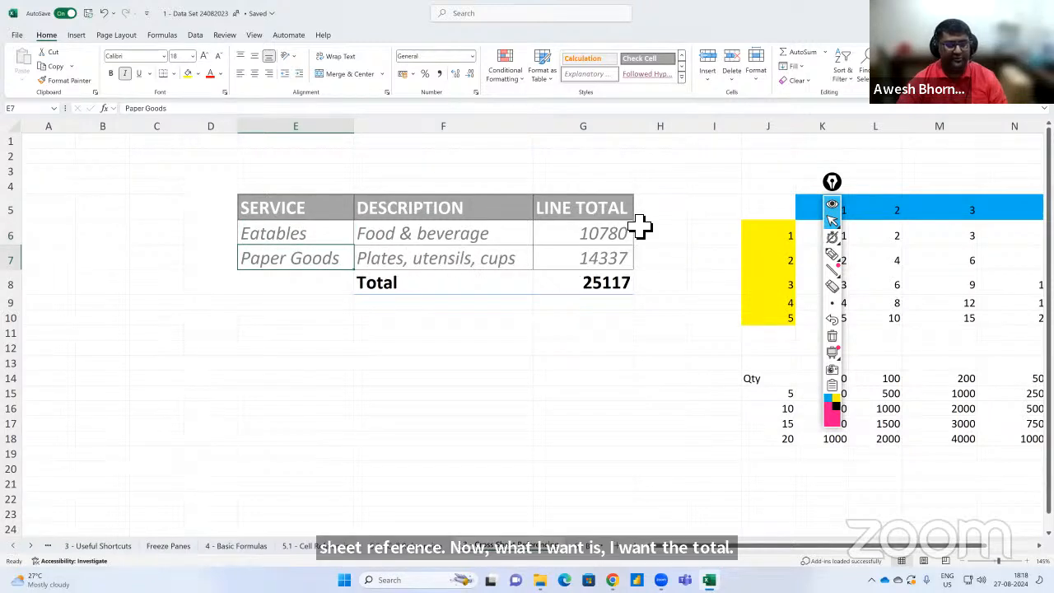
click(597, 289)
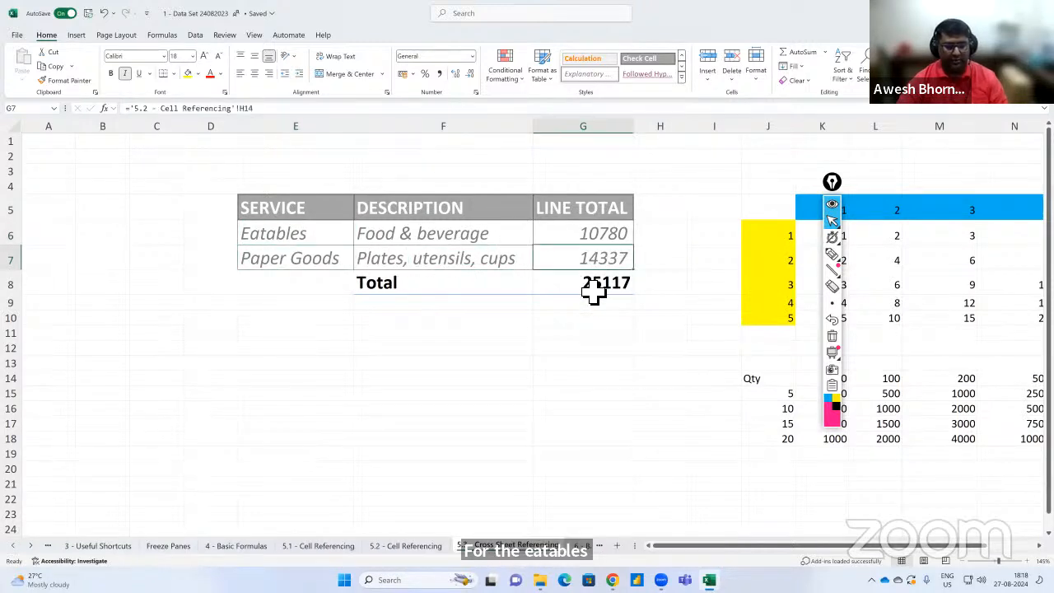
key(alt+equal)
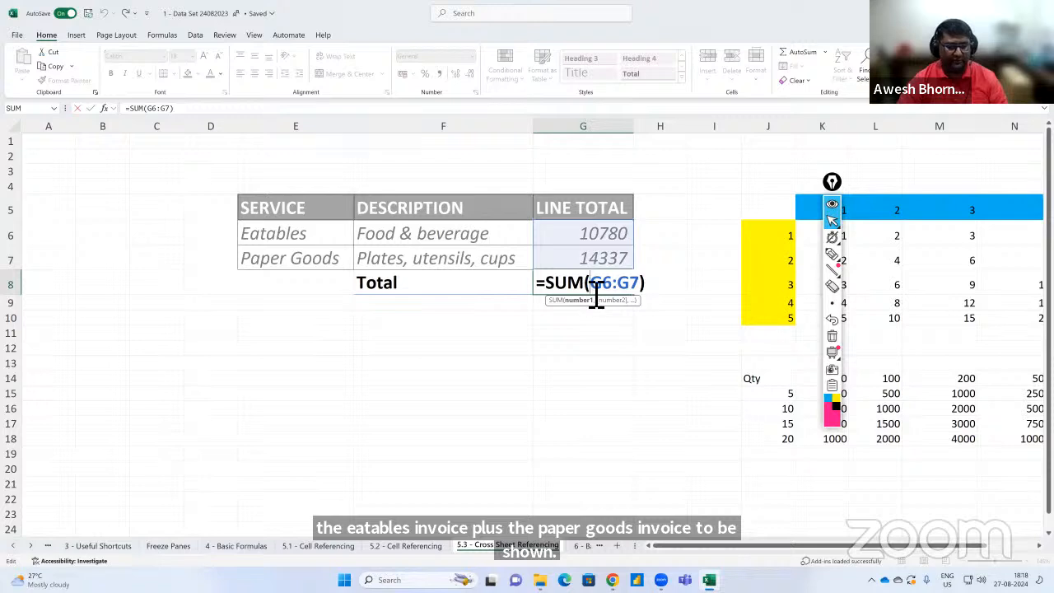
key(ctrl+Return)
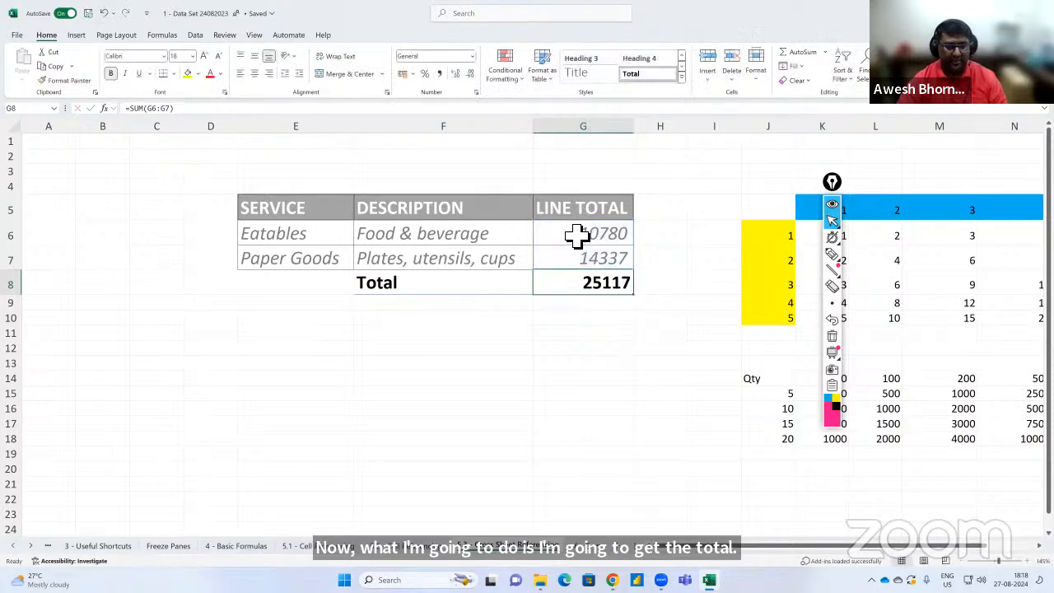
Clear the line totals in G6:G7 and build the formula ='5.1 - Cell Referencing'!H13 in G6.
drag(581, 239, 609, 250)
key(Delete)
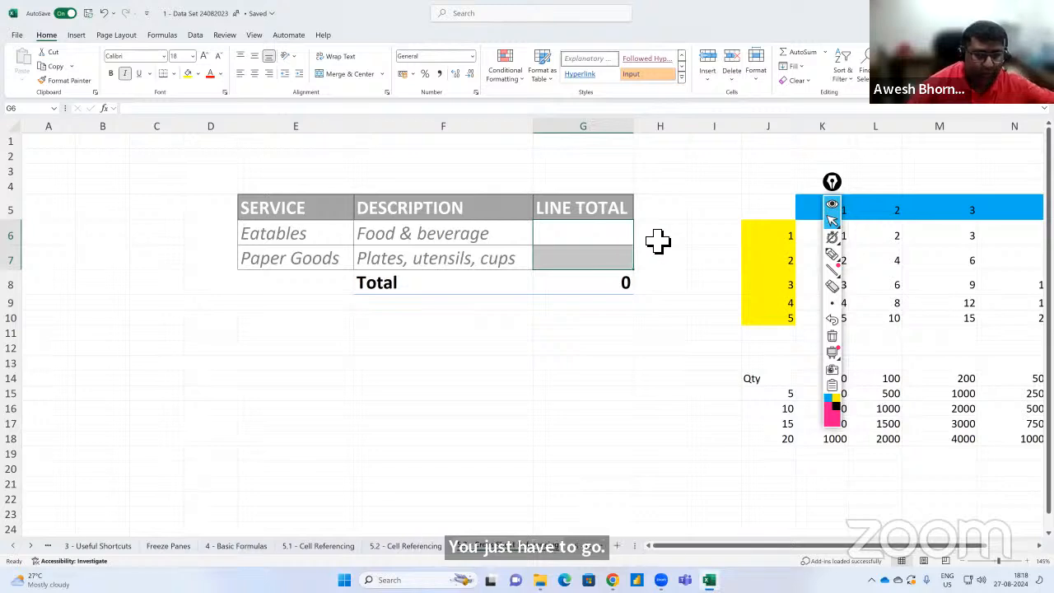
click(579, 239)
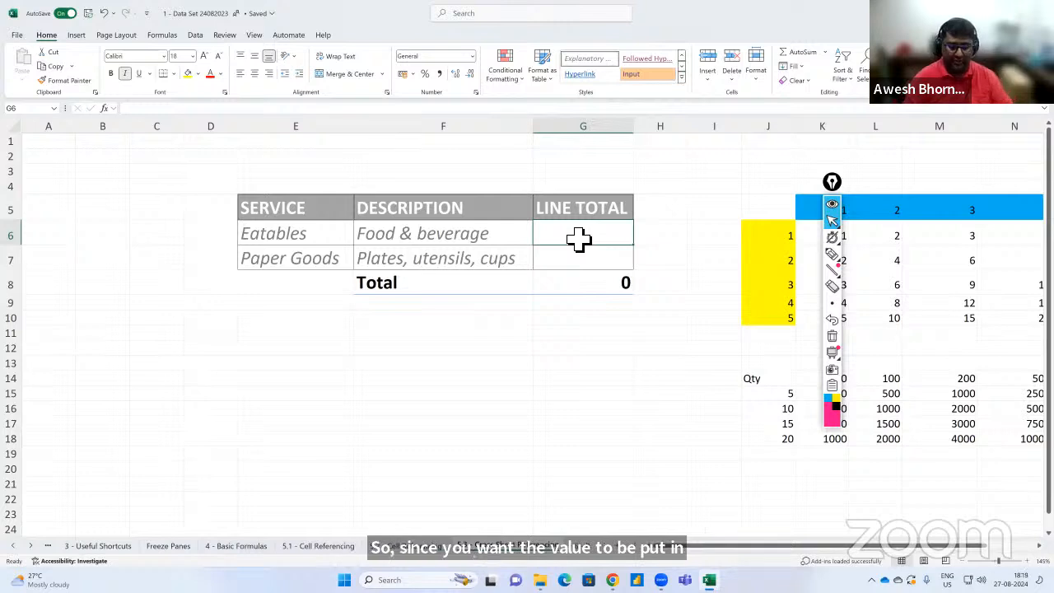
text(=)
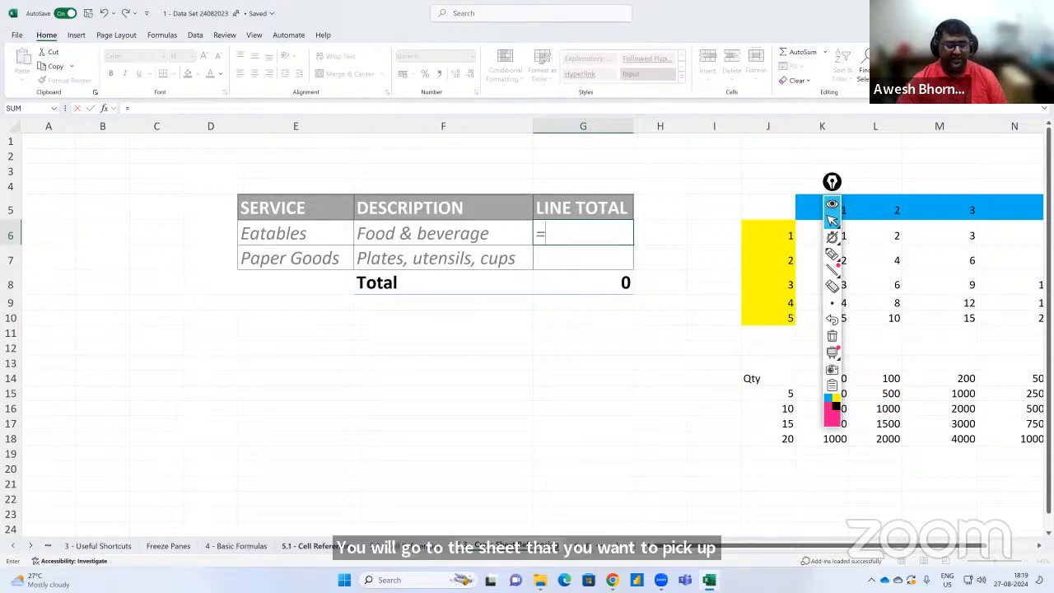
click(309, 545)
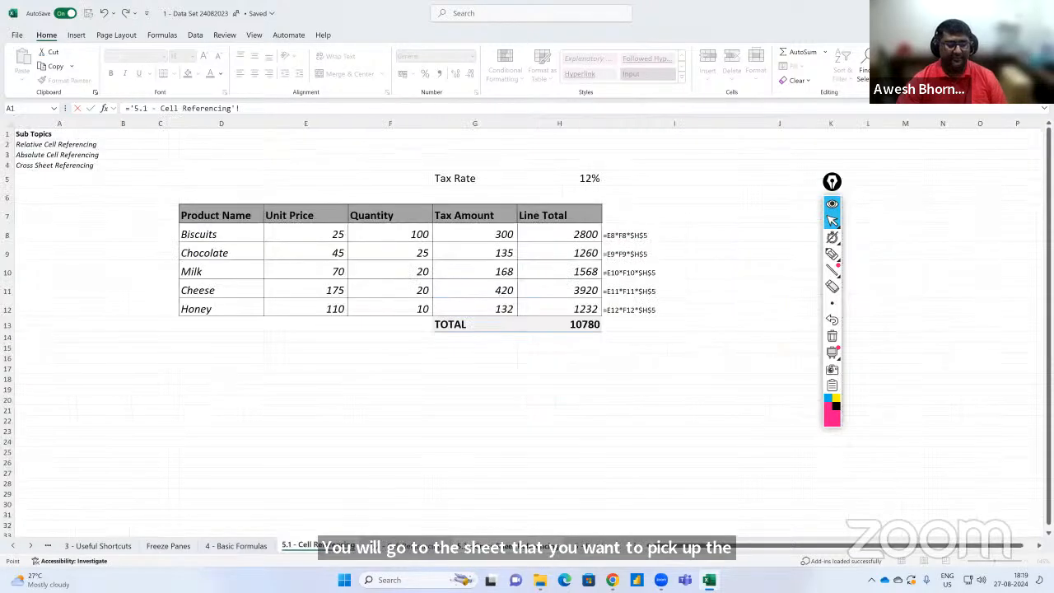
click(575, 330)
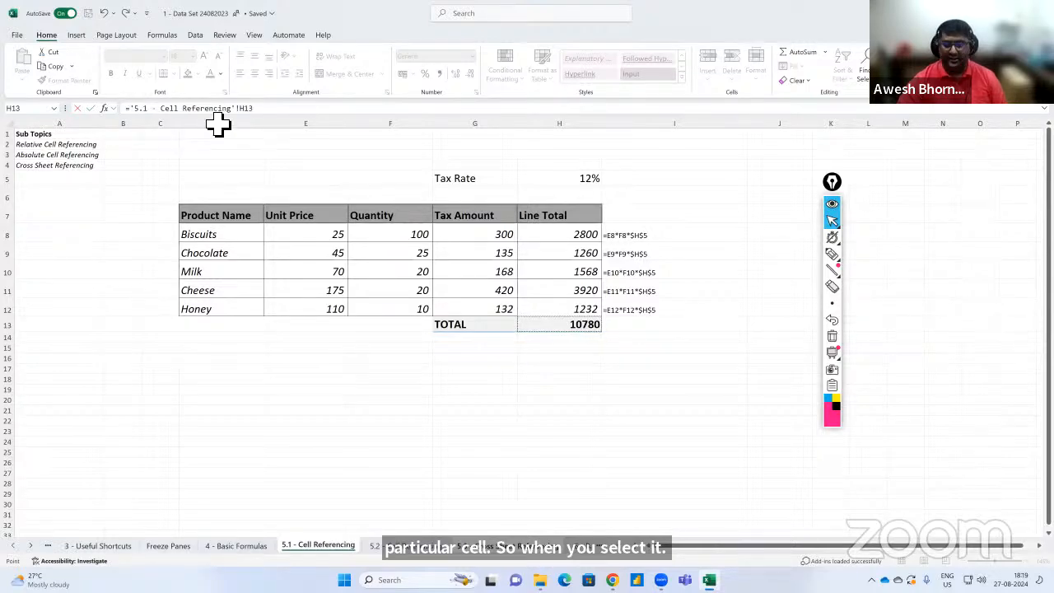
Mark the cross-sheet reference in the formula being entered and circle the Biscuits formula text in pink ink.
click(832, 253)
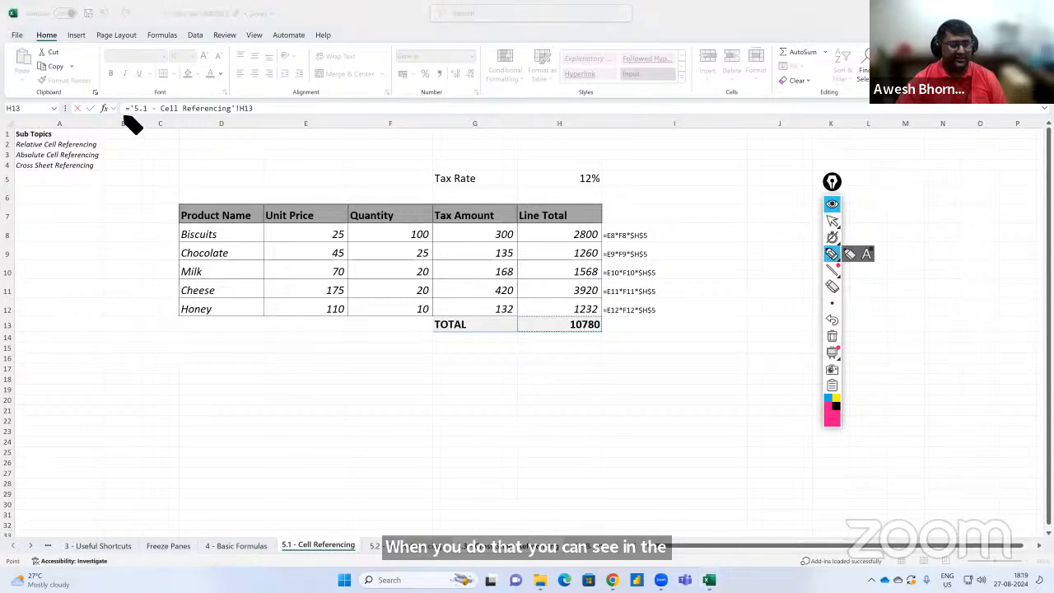
mouse_move(125, 115)
mouse_down()
mouse_move(272, 119)
mouse_move(116, 105)
mouse_move(125, 119)
mouse_move(140, 115)
mouse_up()
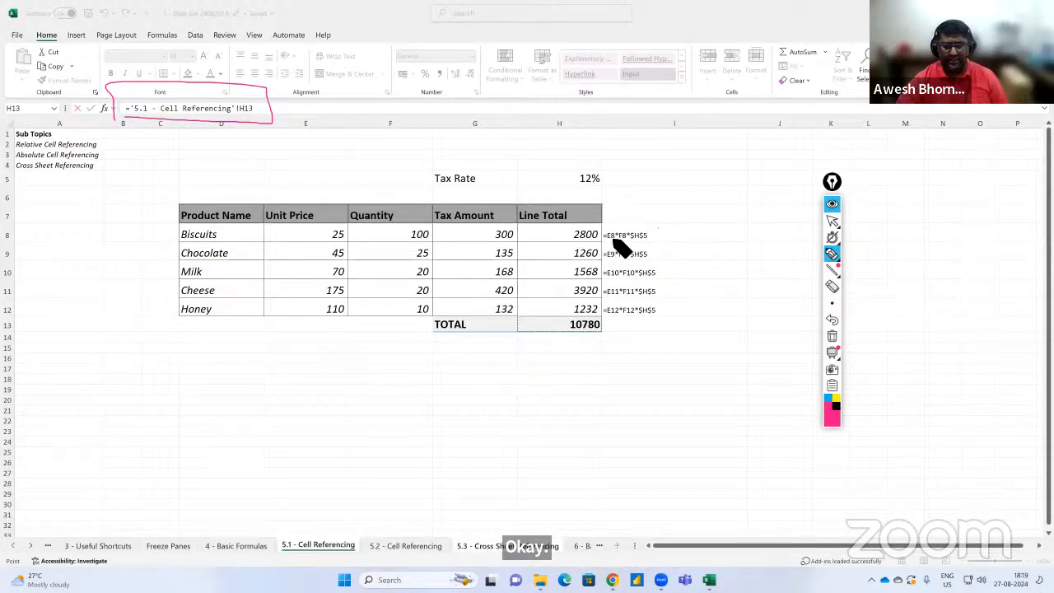
drag(624, 247, 618, 238)
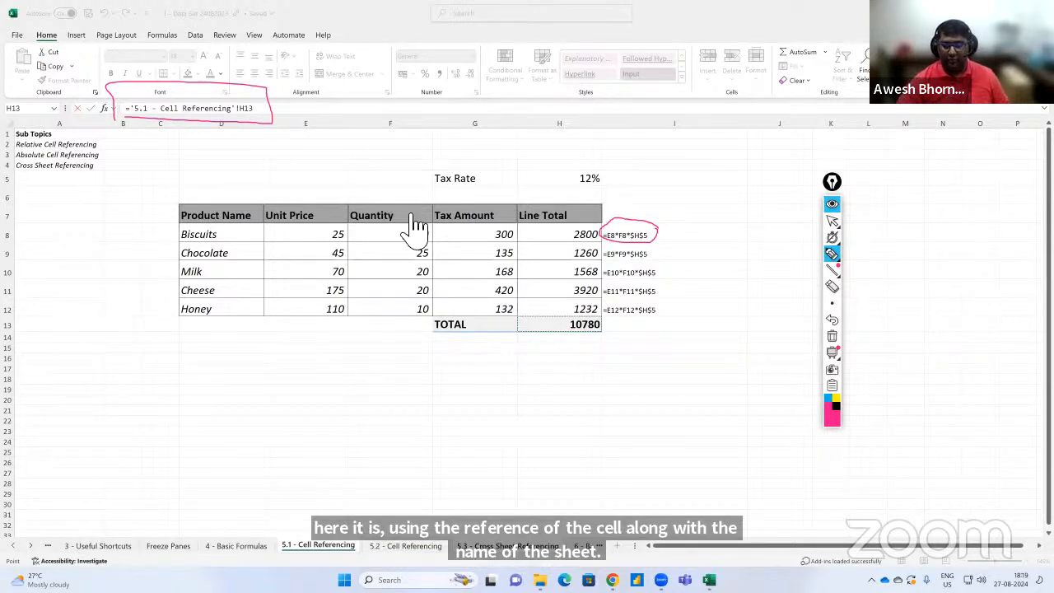
Commit the cross-sheet formula for the Eatables line total and erase all the ink annotations.
click(832, 218)
click(268, 108)
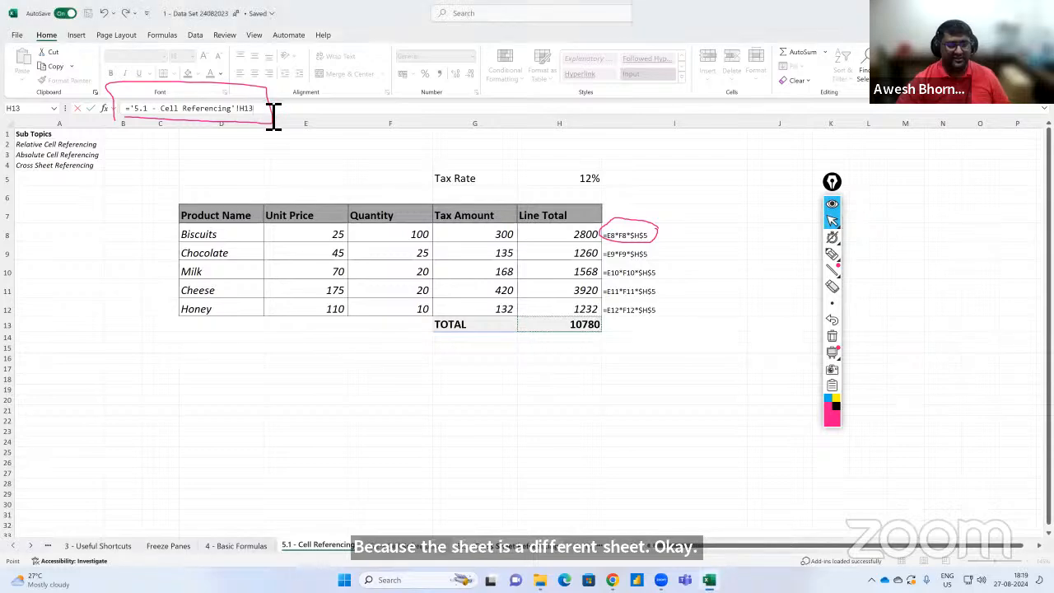
key(Return)
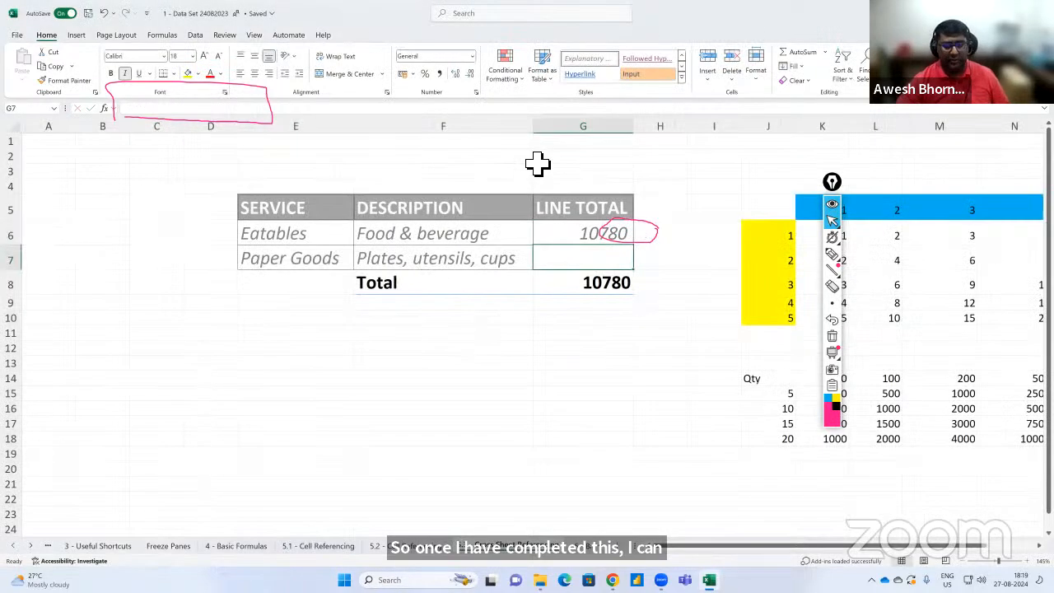
click(832, 336)
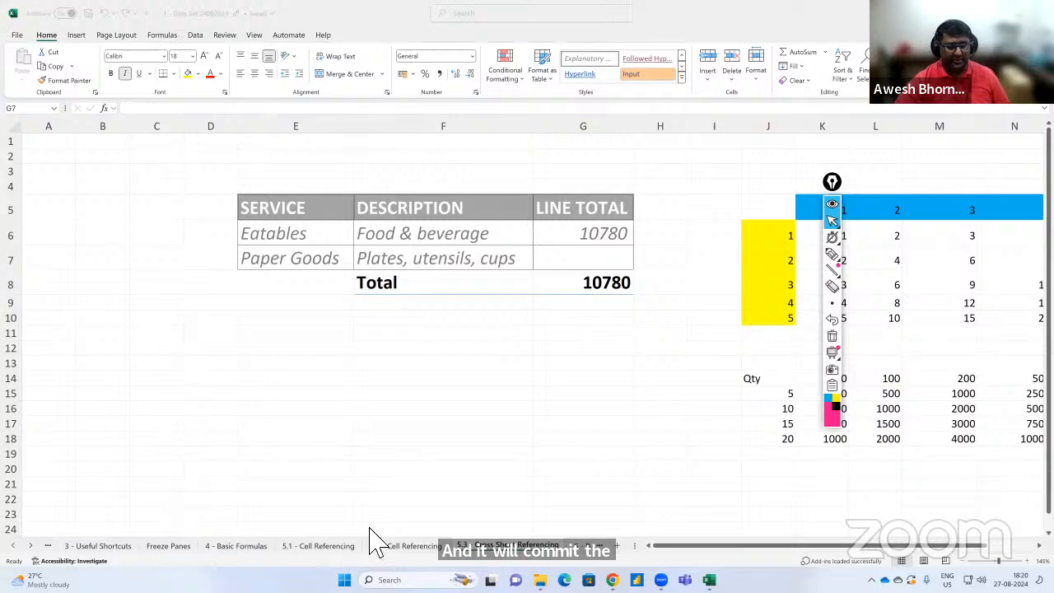
Enter ='5.2 - Cell Referencing'!H14 as the Paper Goods line total in G7.
click(572, 263)
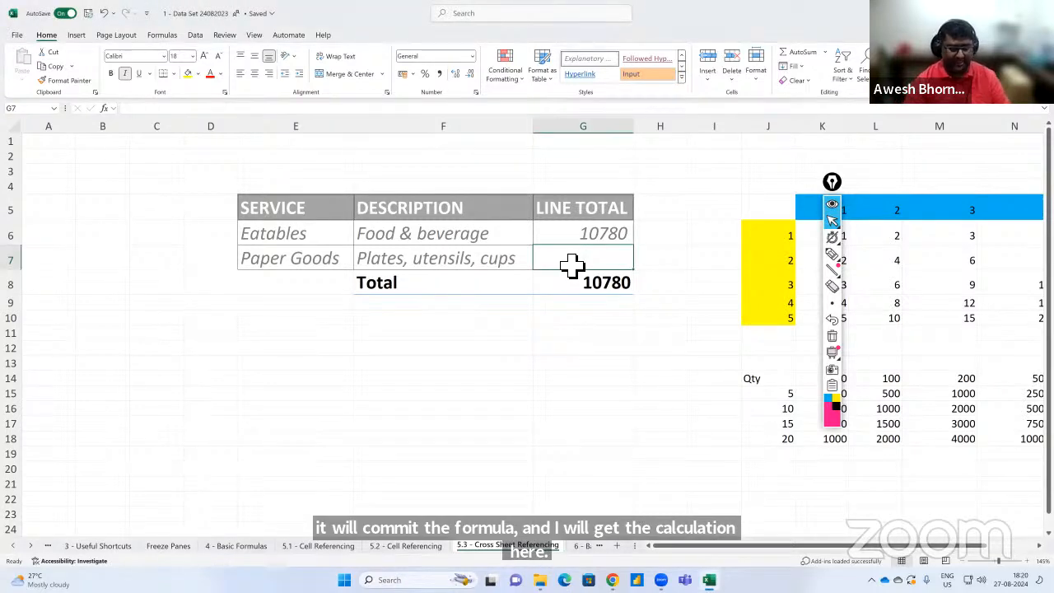
text(=)
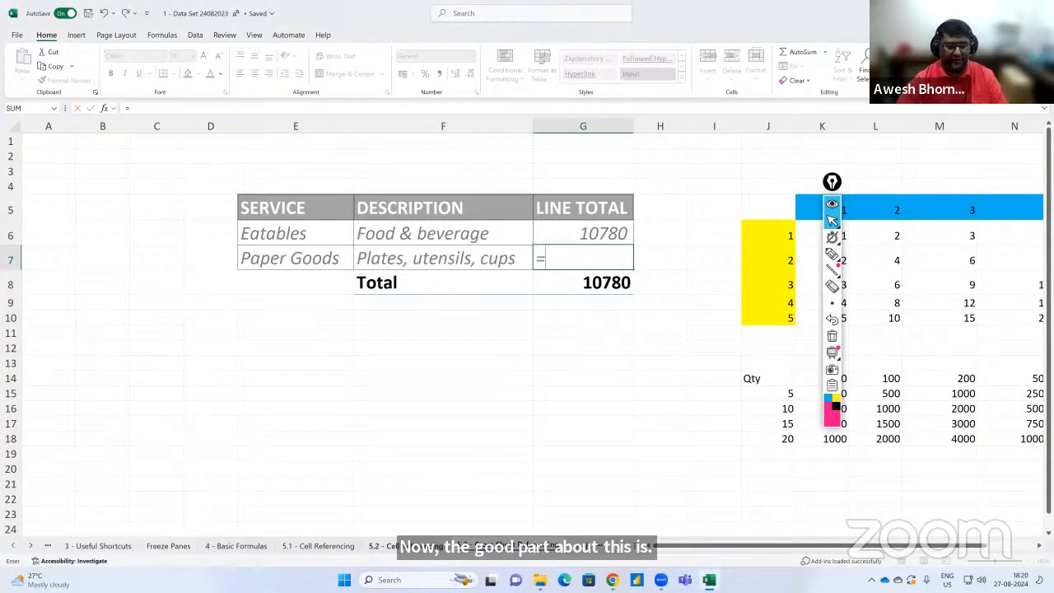
click(385, 546)
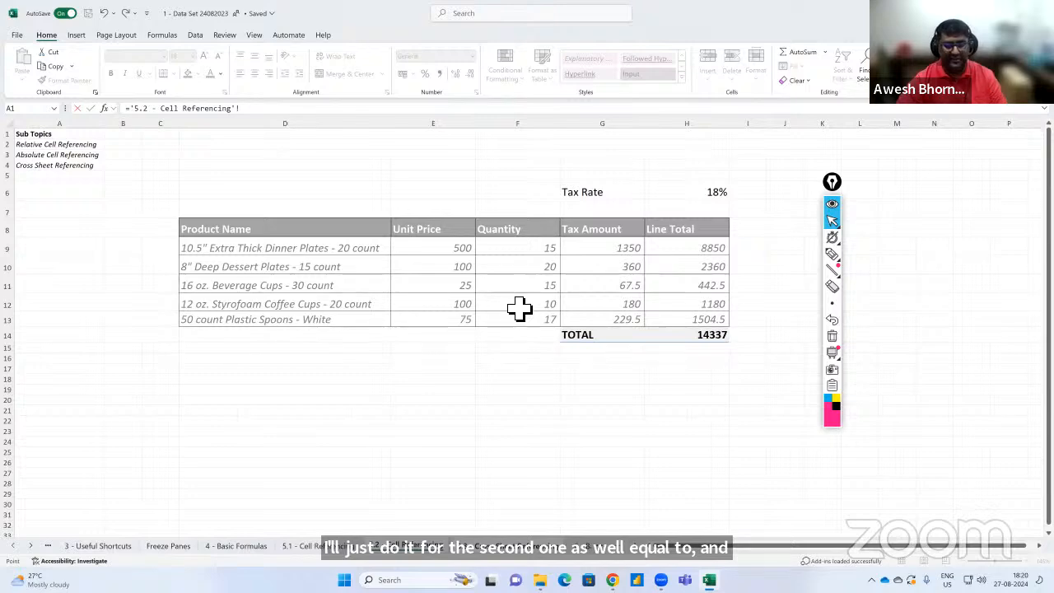
click(705, 336)
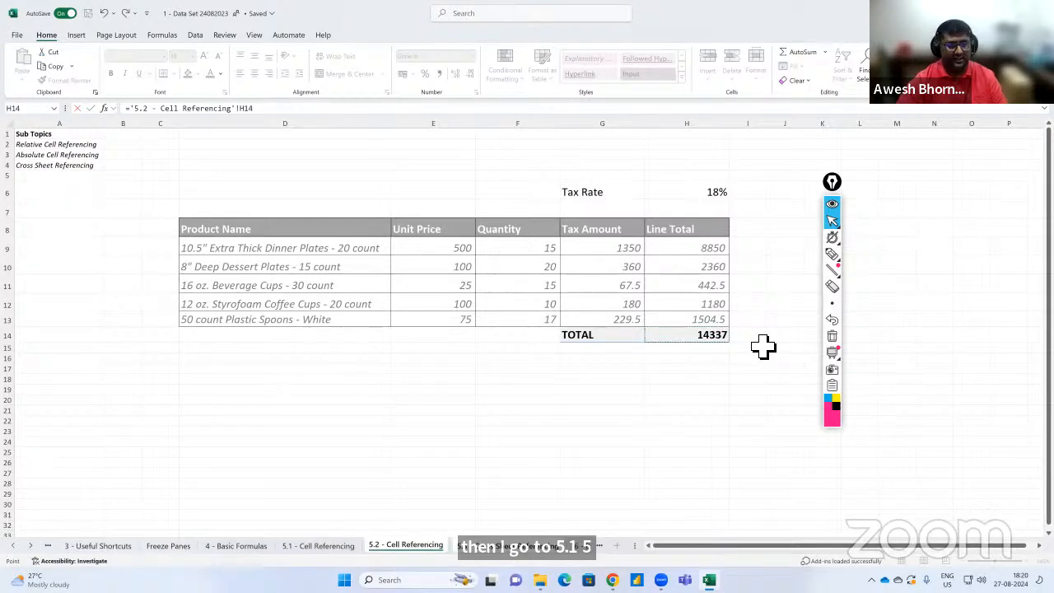
key(Return)
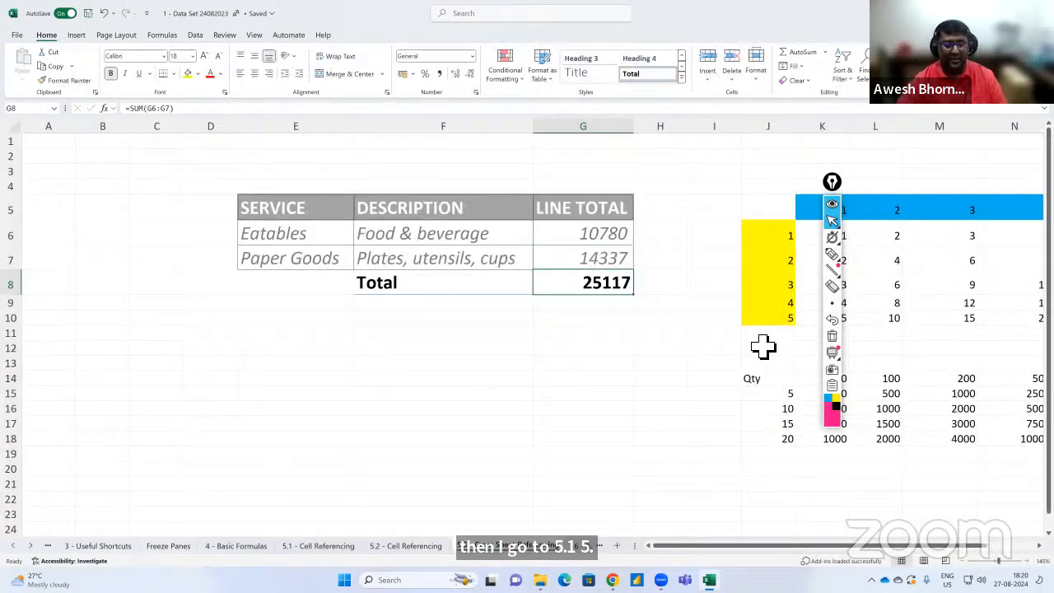
Set the Biscuits quantity to 50 on the 5.1 - Cell Referencing sheet and return to the cross-sheet summary to check its totals.
click(602, 239)
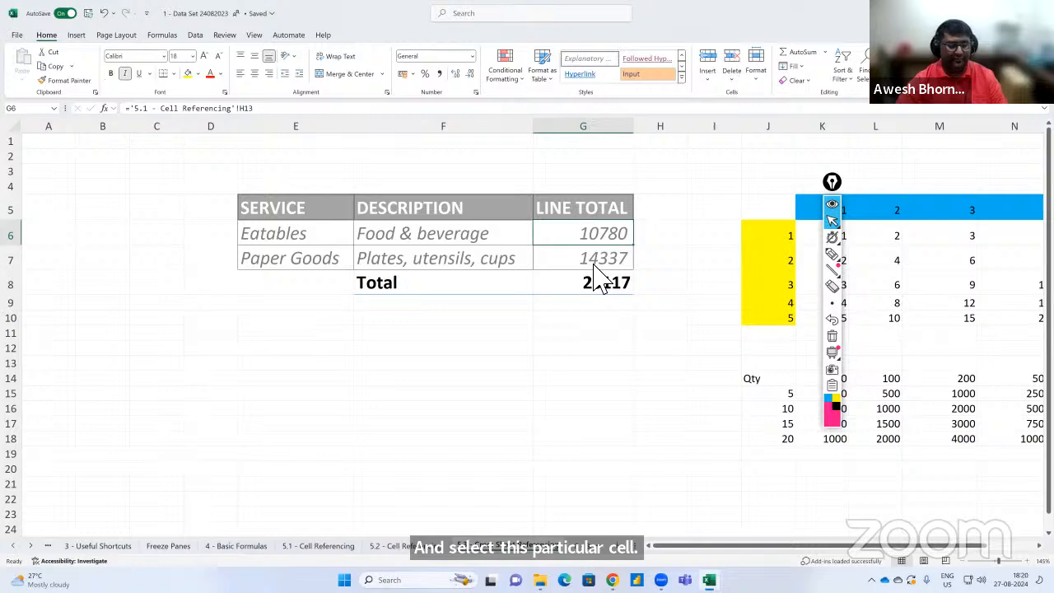
click(318, 546)
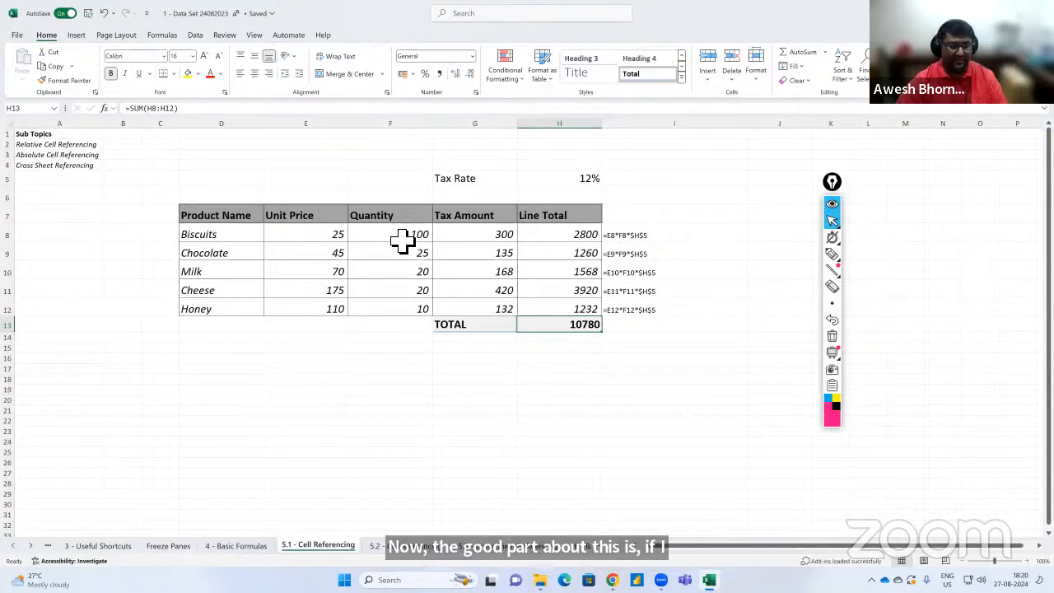
click(402, 237)
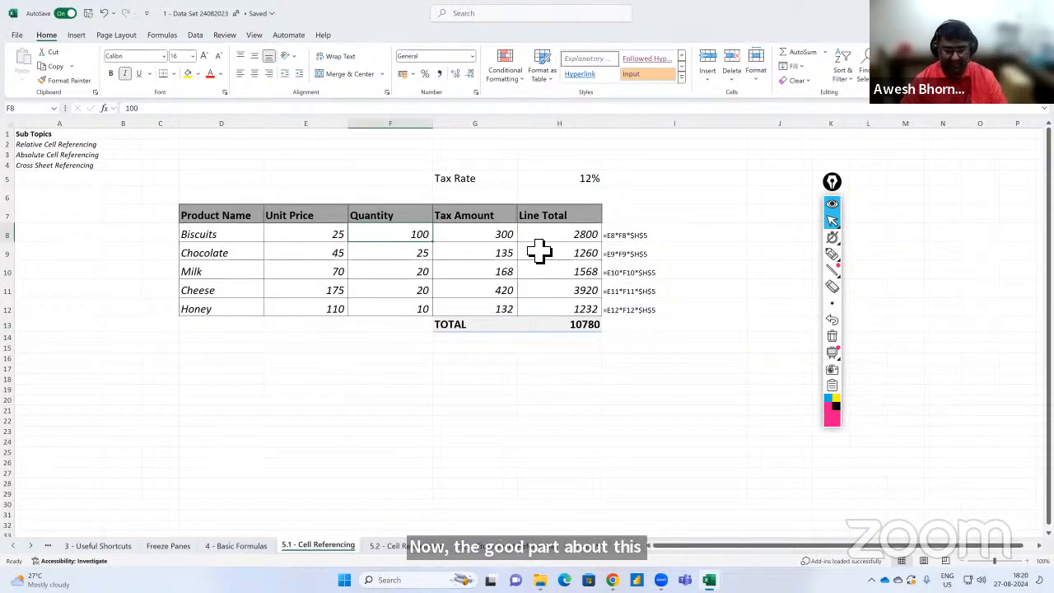
text(50)
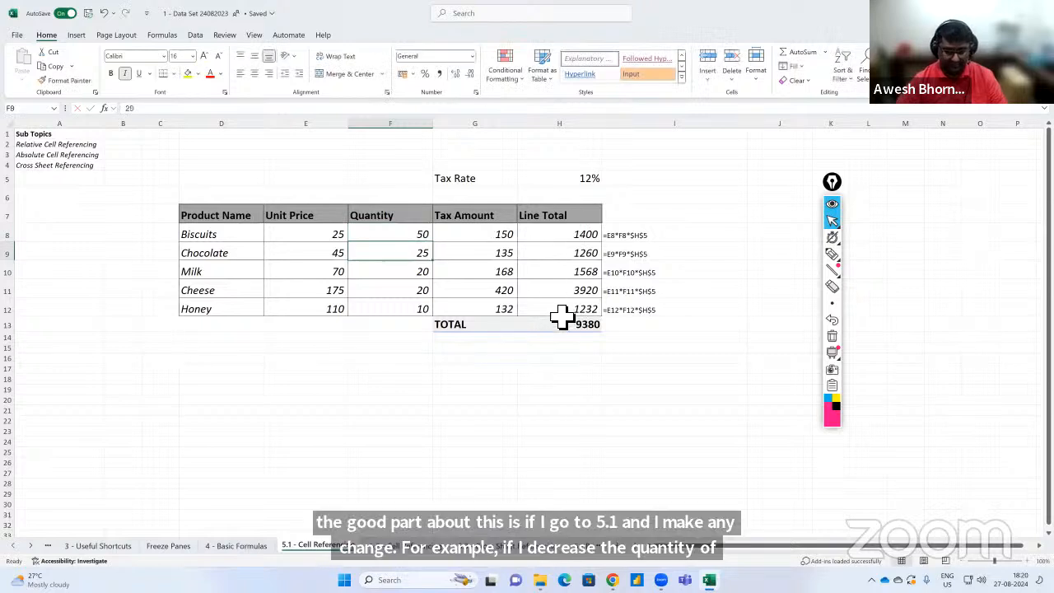
click(566, 327)
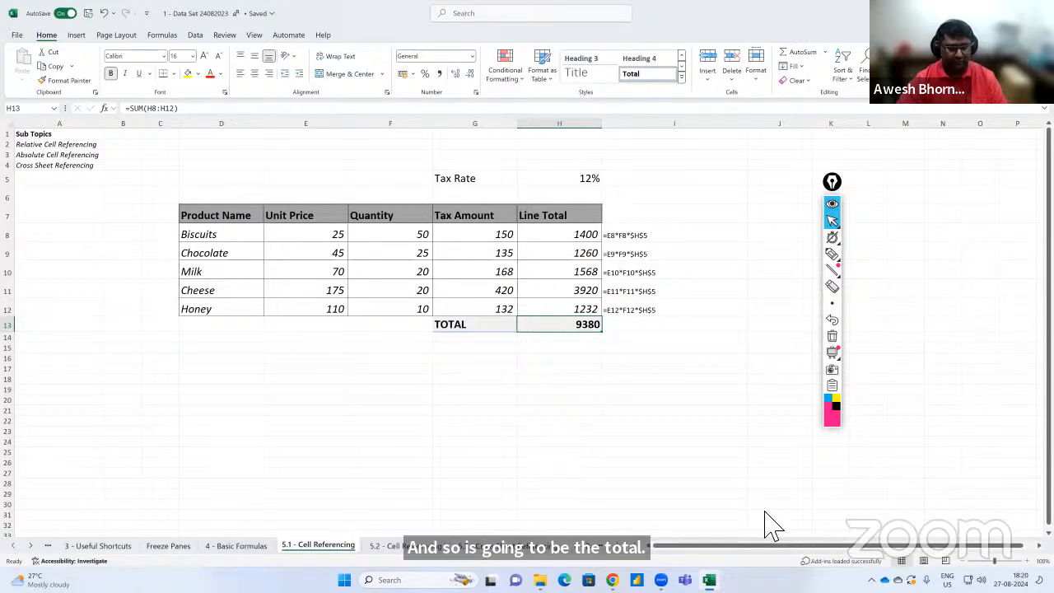
click(507, 546)
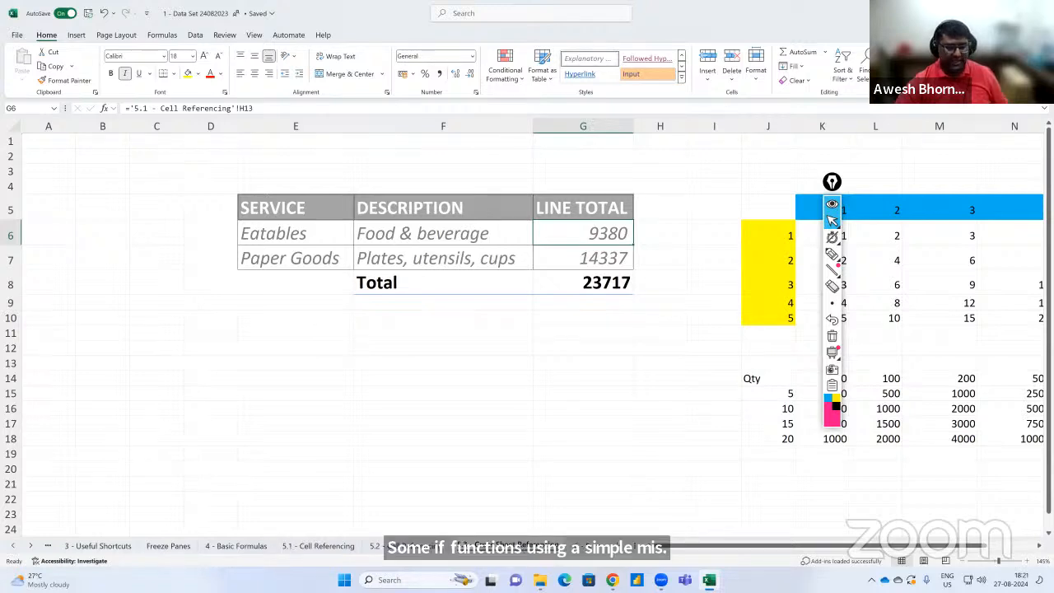
Open the 6 - Basic AUTOSUM Functions sheet and review the product names and the Essentials column, including the blank entry for Apples.
click(356, 545)
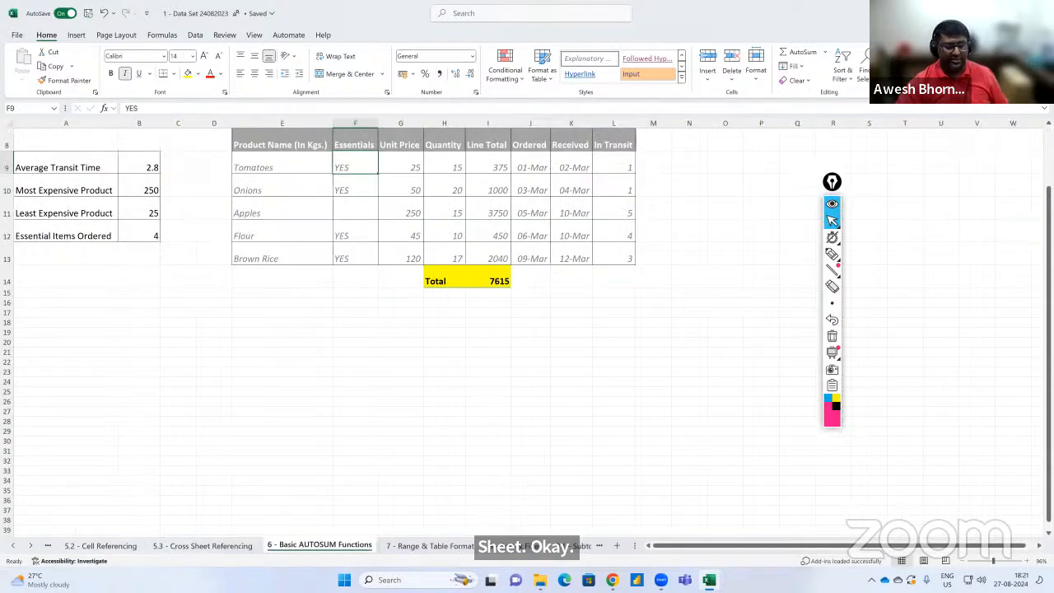
scroll(556, 284, up, 3)
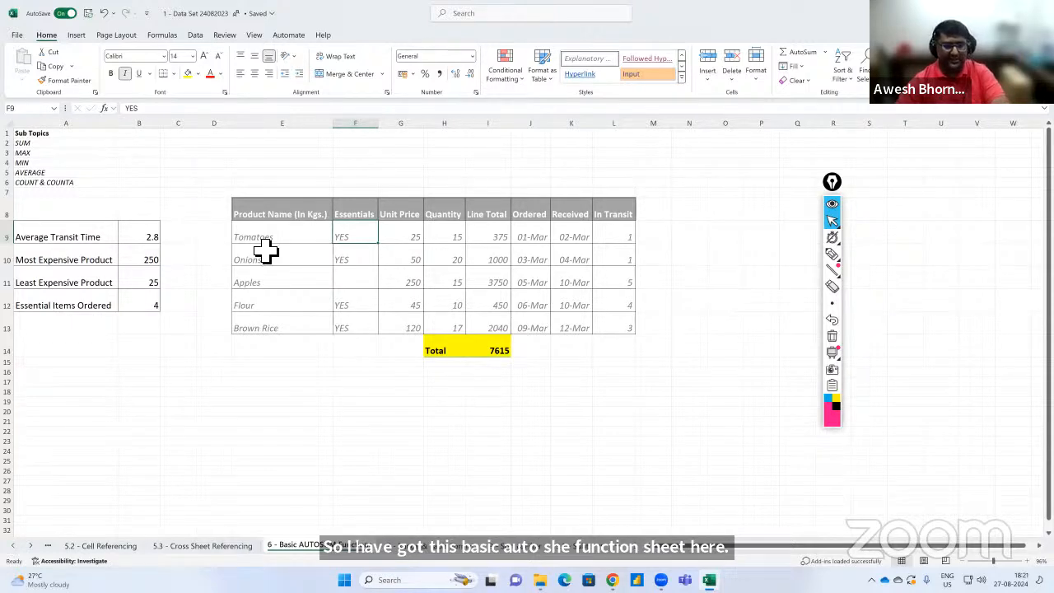
drag(267, 247, 280, 327)
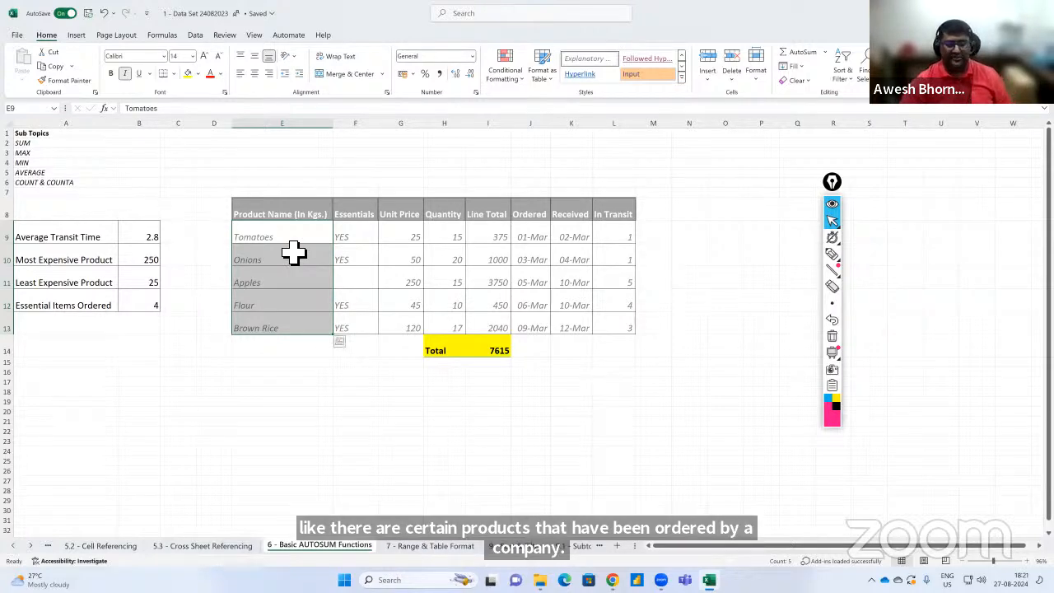
click(362, 236)
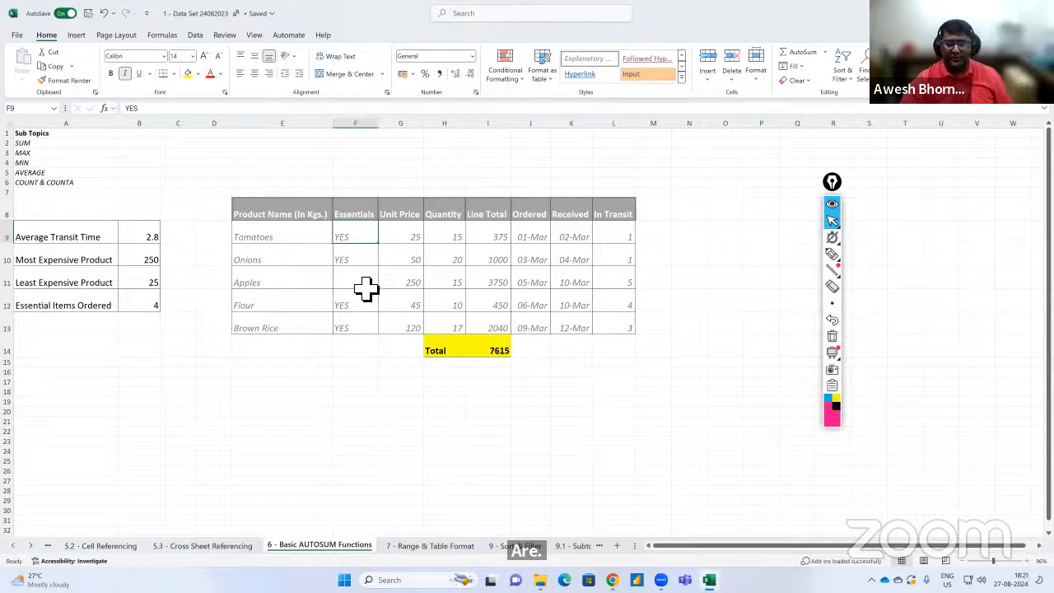
click(360, 282)
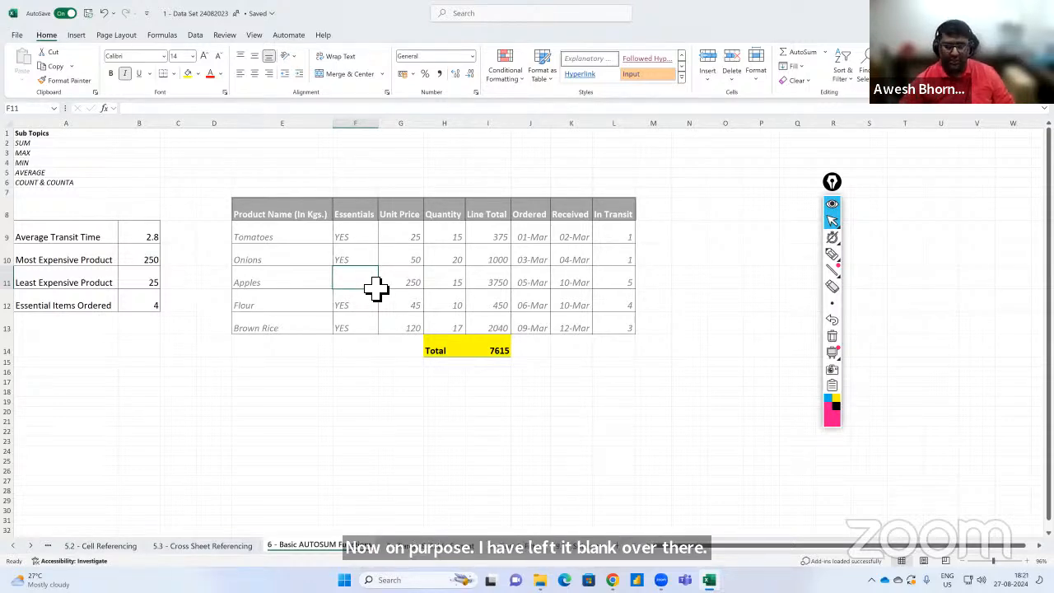
Clear the four summary results in B9:B12 and the line total sum in I14.
drag(145, 239, 154, 309)
key(Delete)
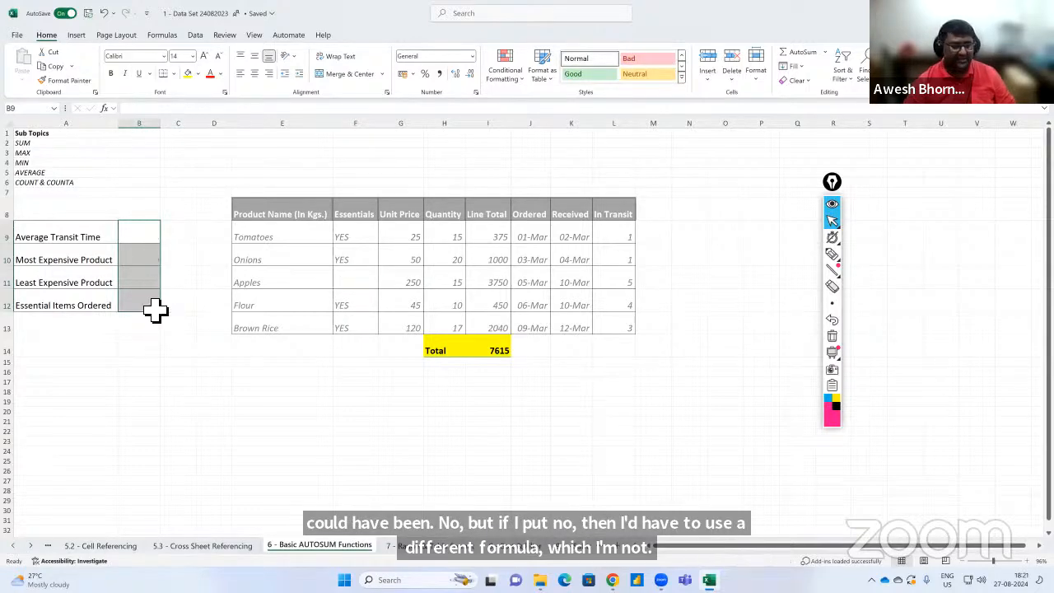
click(489, 346)
key(Delete)
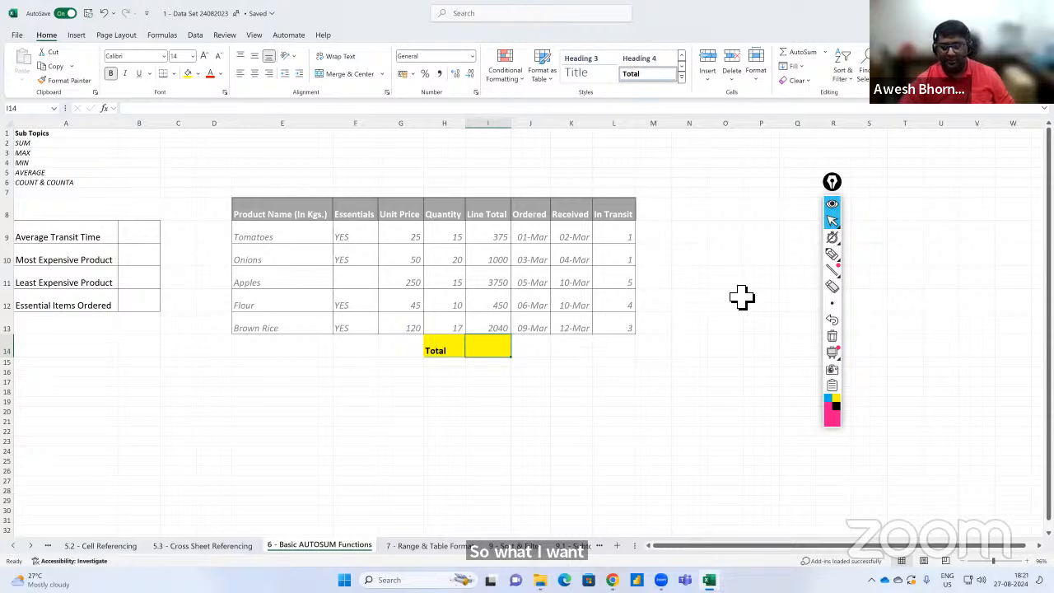
mouse_move(833, 254)
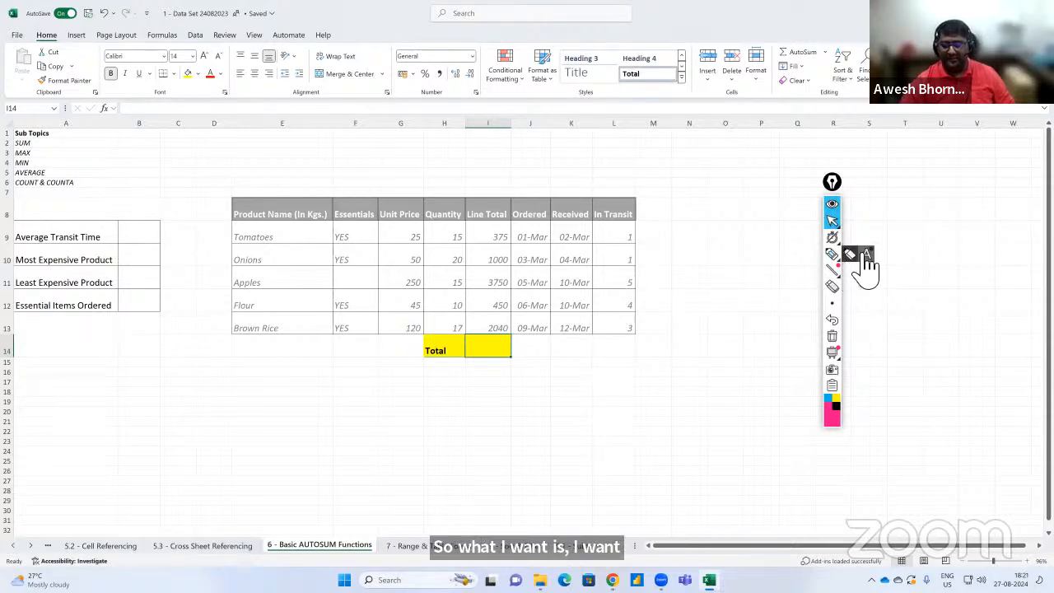
click(868, 255)
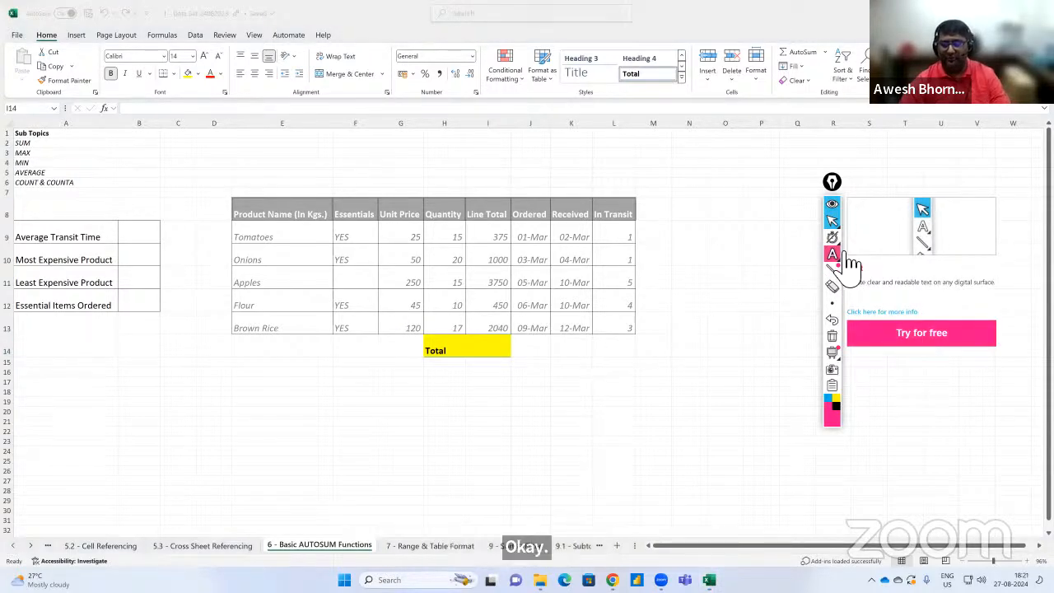
click(832, 221)
Write KPI as a temporary note in the empty cell N11 and delete it again.
click(678, 281)
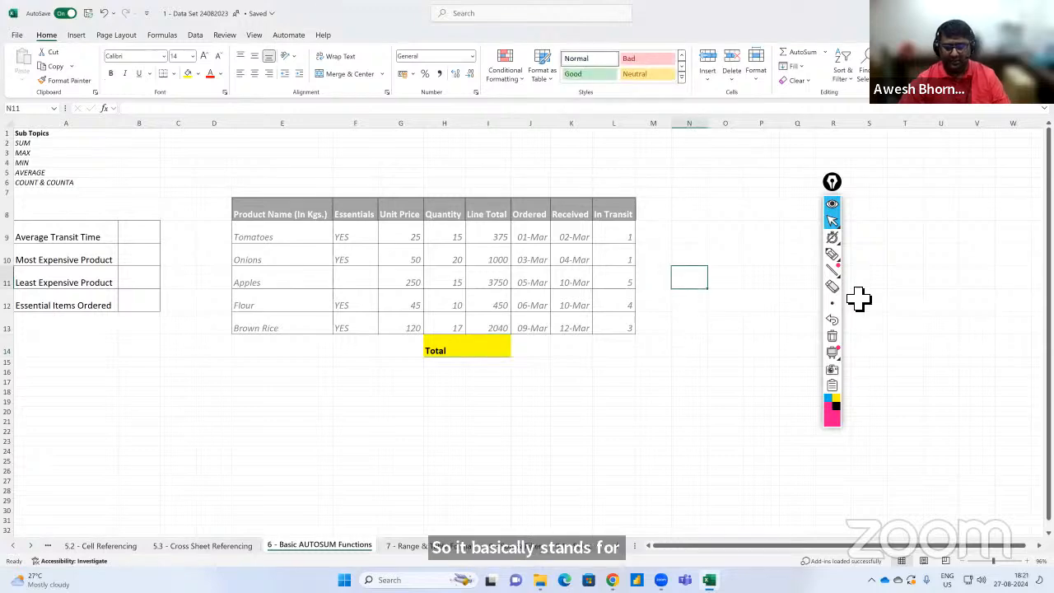
text(KP)
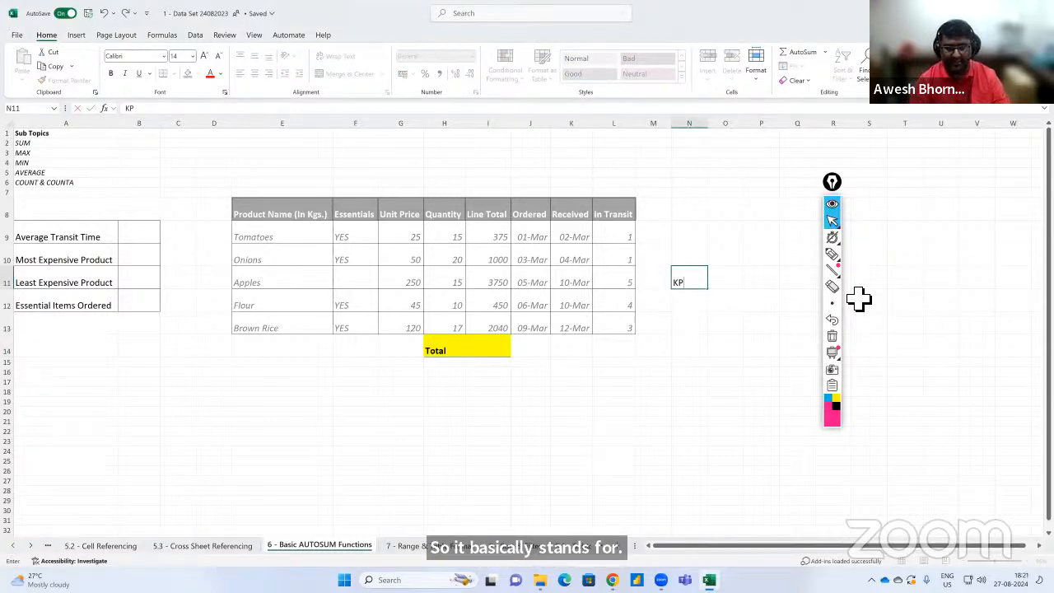
text(I)
key(Return)
key(Up)
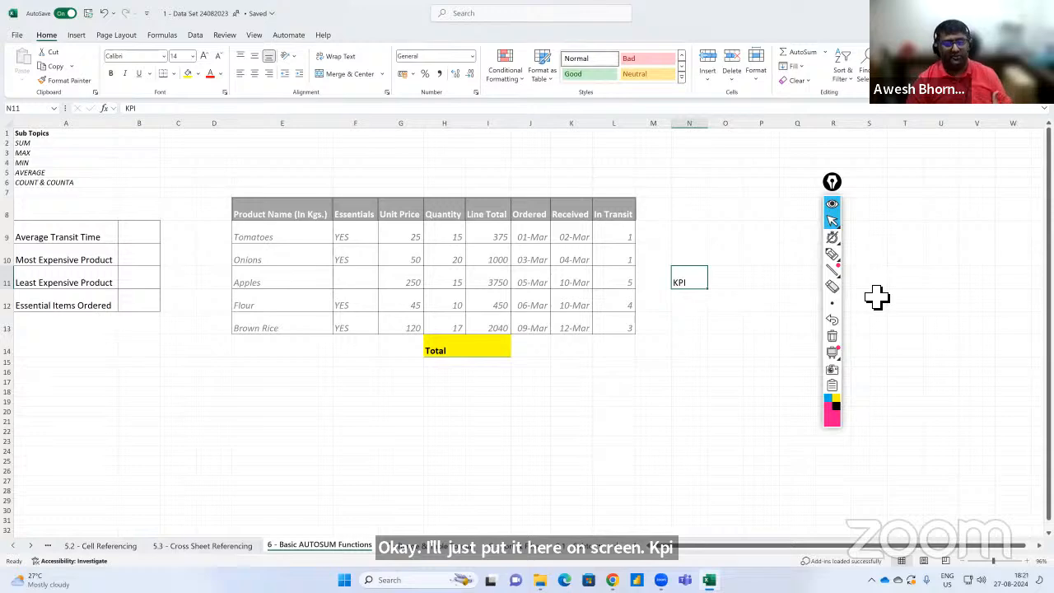
key(Delete)
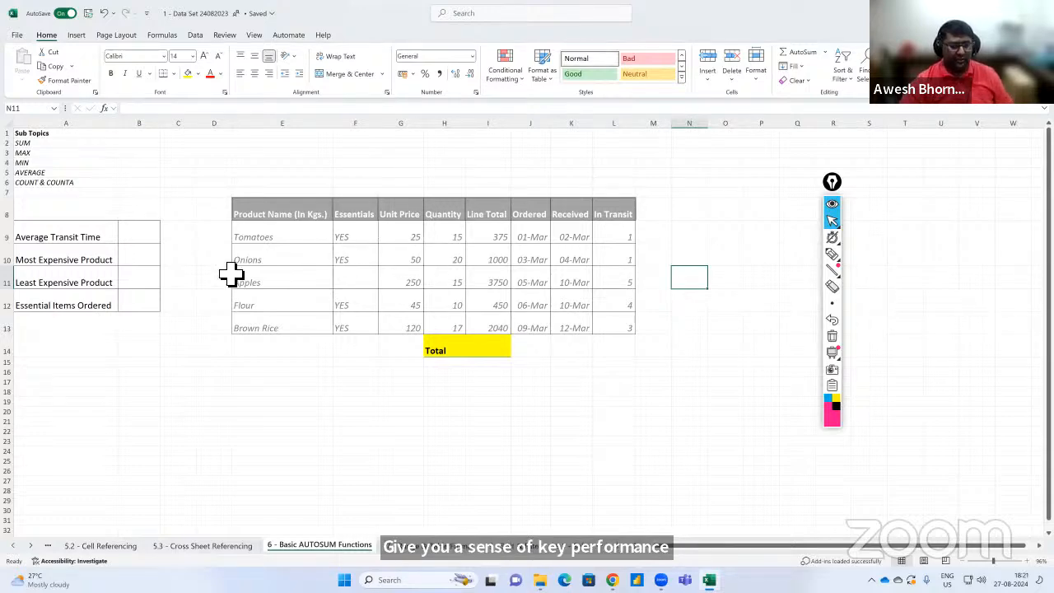
Examine the In Transit values in L9:L13 and the formula behind the Tomatoes transit time in L9.
click(294, 241)
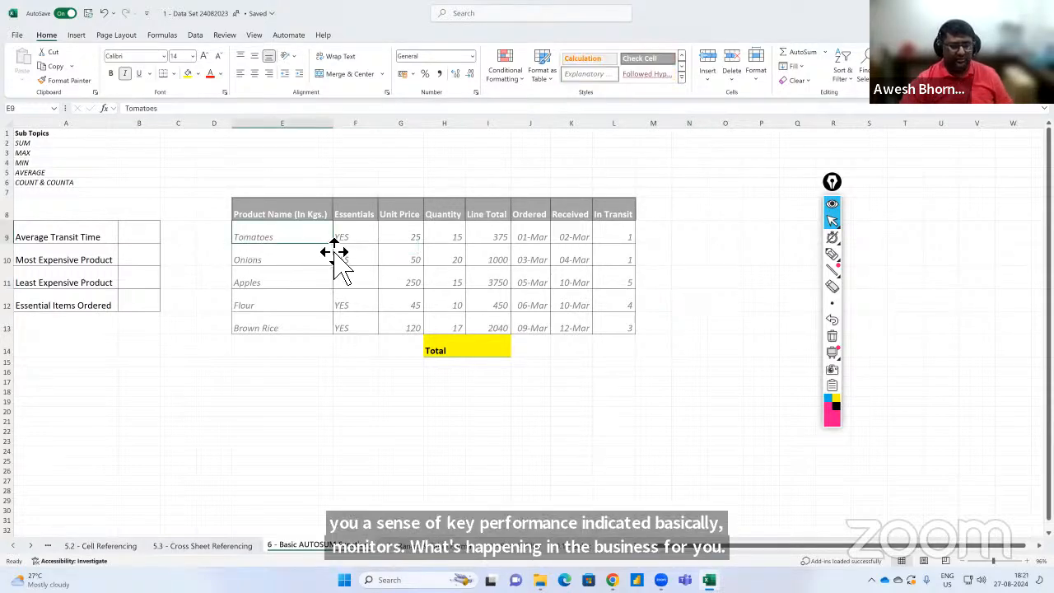
click(144, 237)
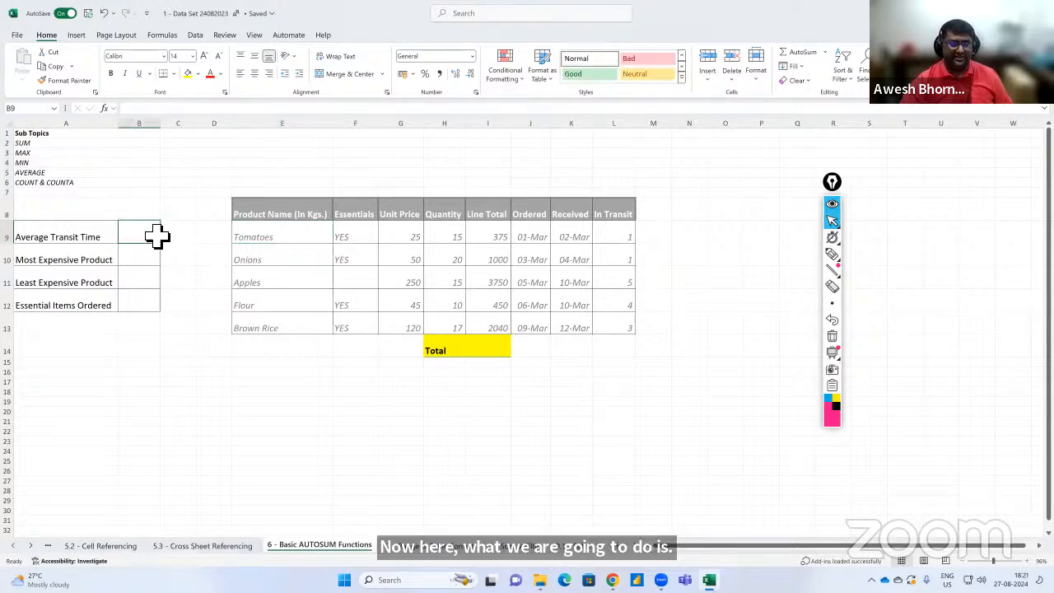
drag(621, 241, 621, 330)
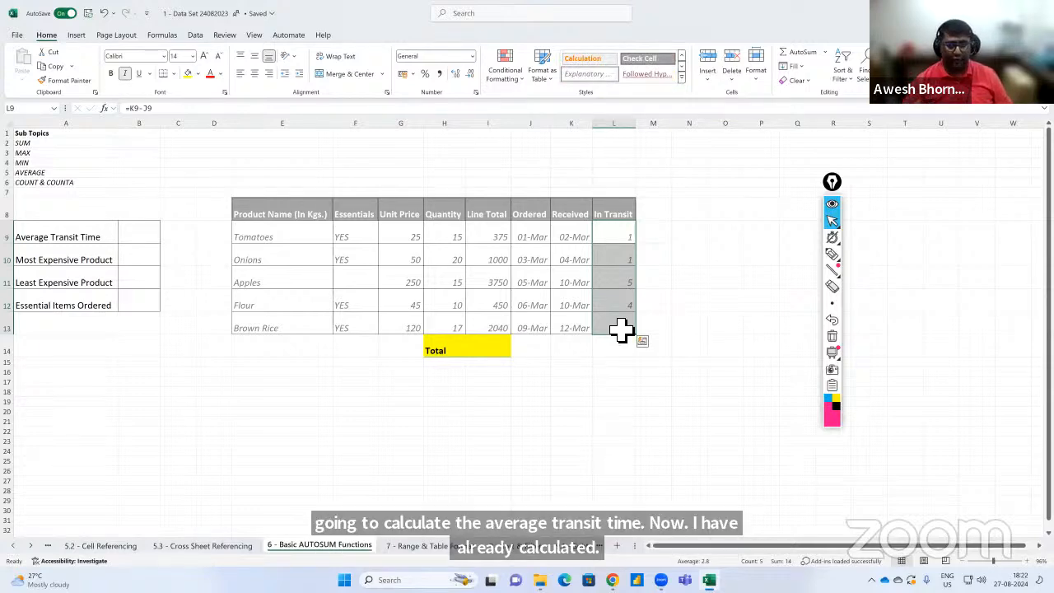
double_click(624, 237)
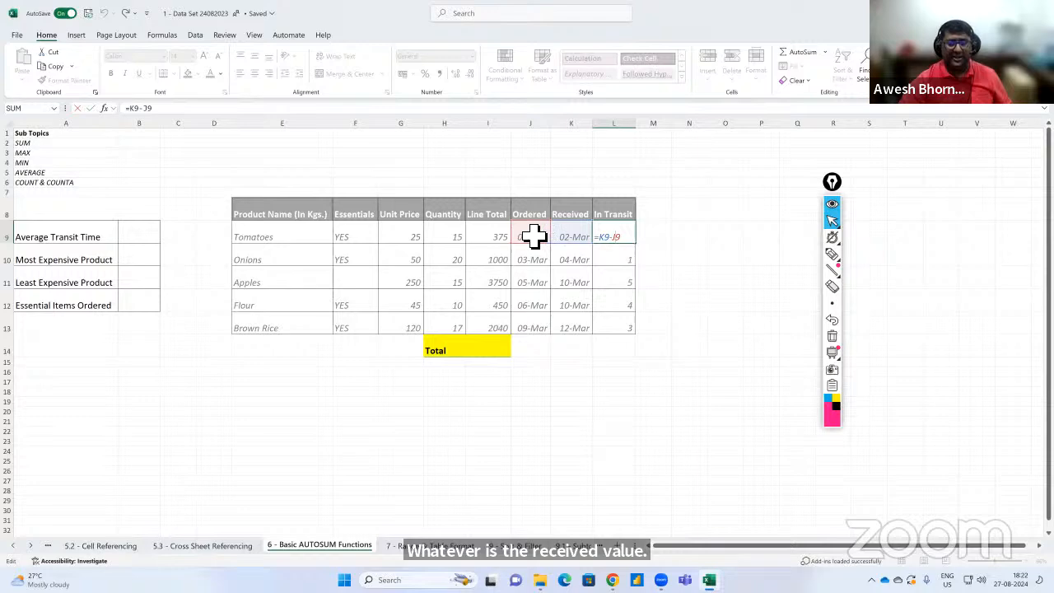
key(Return)
click(622, 240)
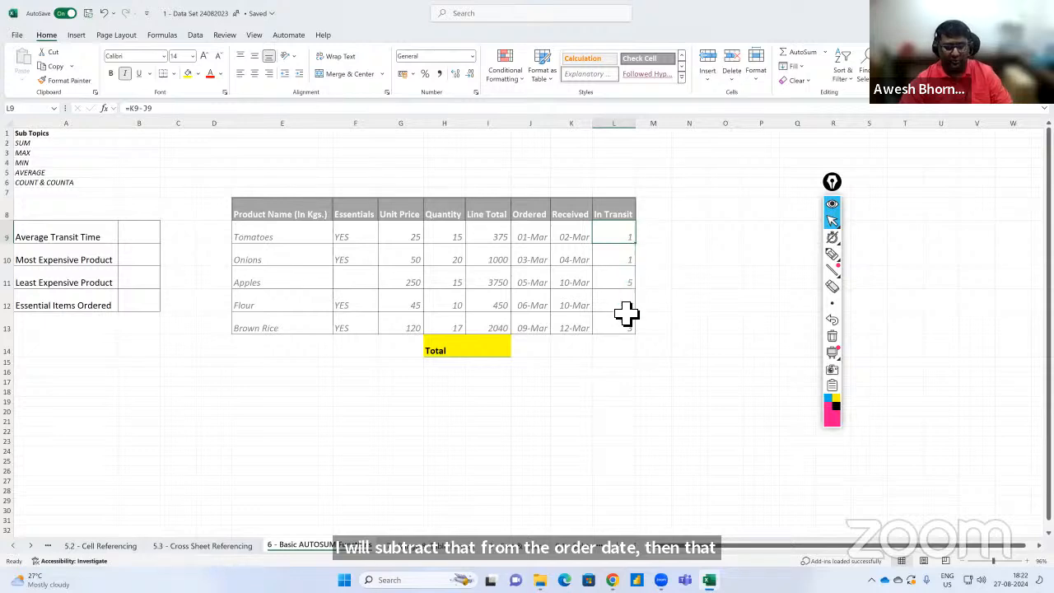
Calculate the Average Transit Time in B9 with =AVERAGE(L9:L13) and check the resulting cell.
click(156, 236)
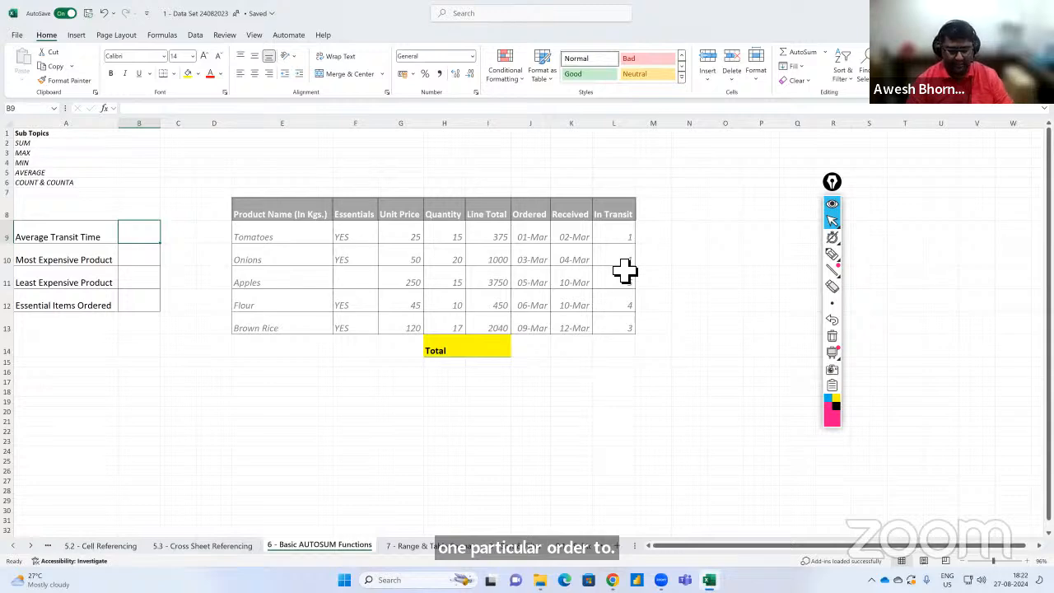
text(=)
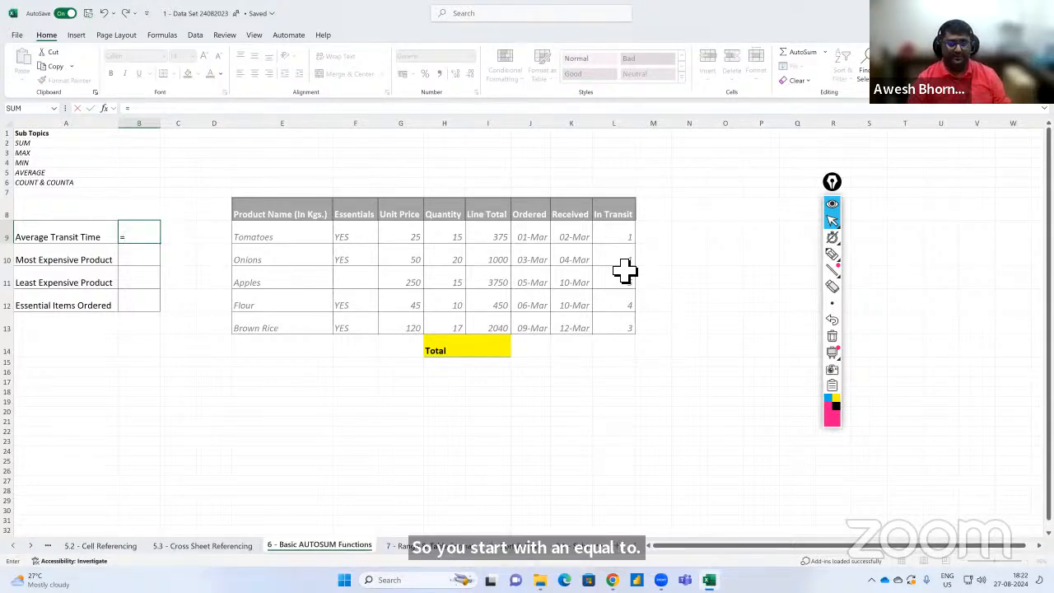
text(ave)
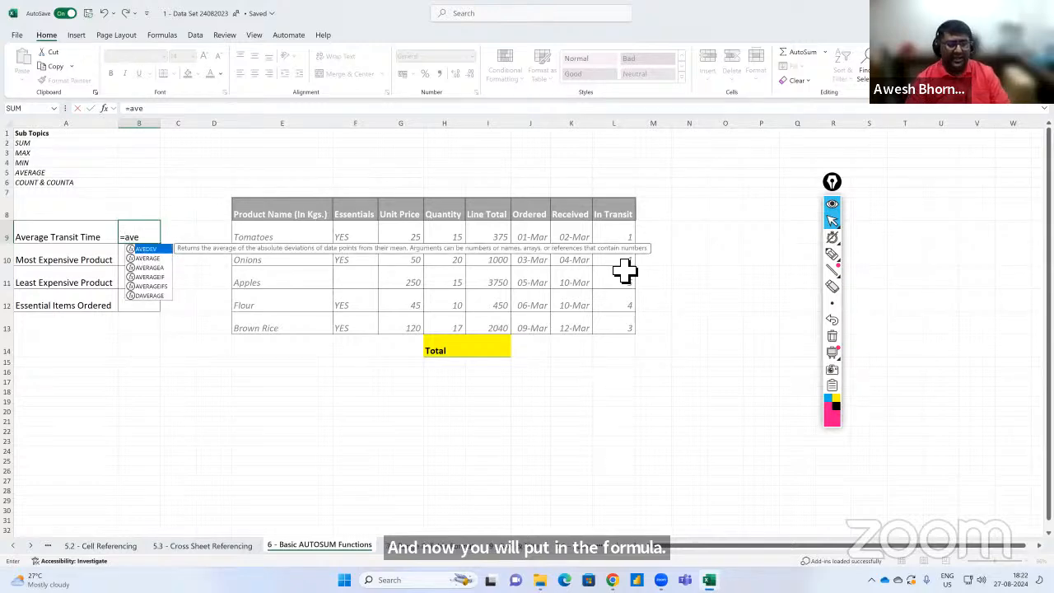
key(Down)
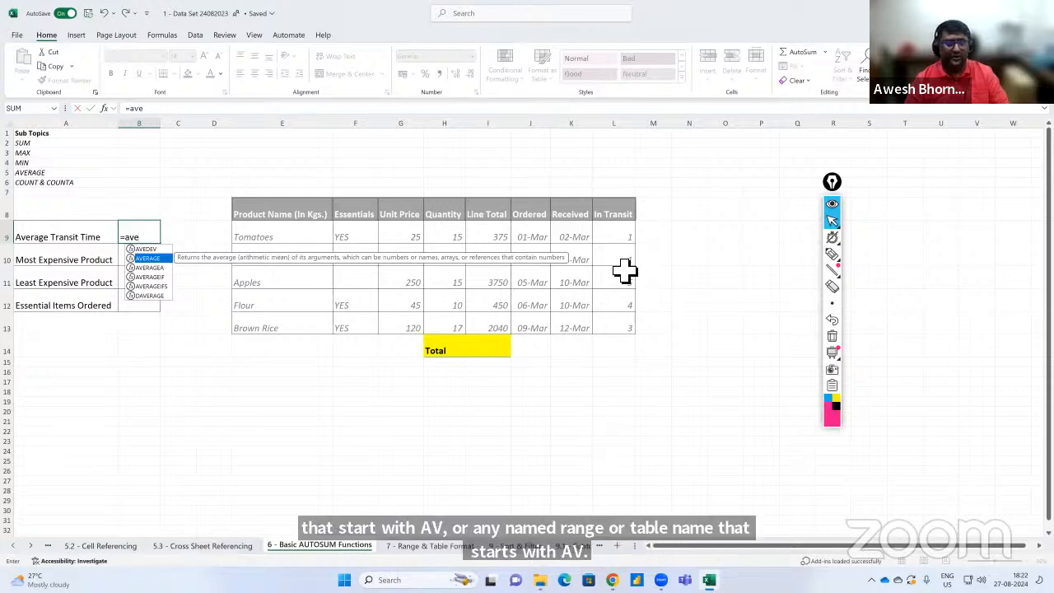
double_click(136, 259)
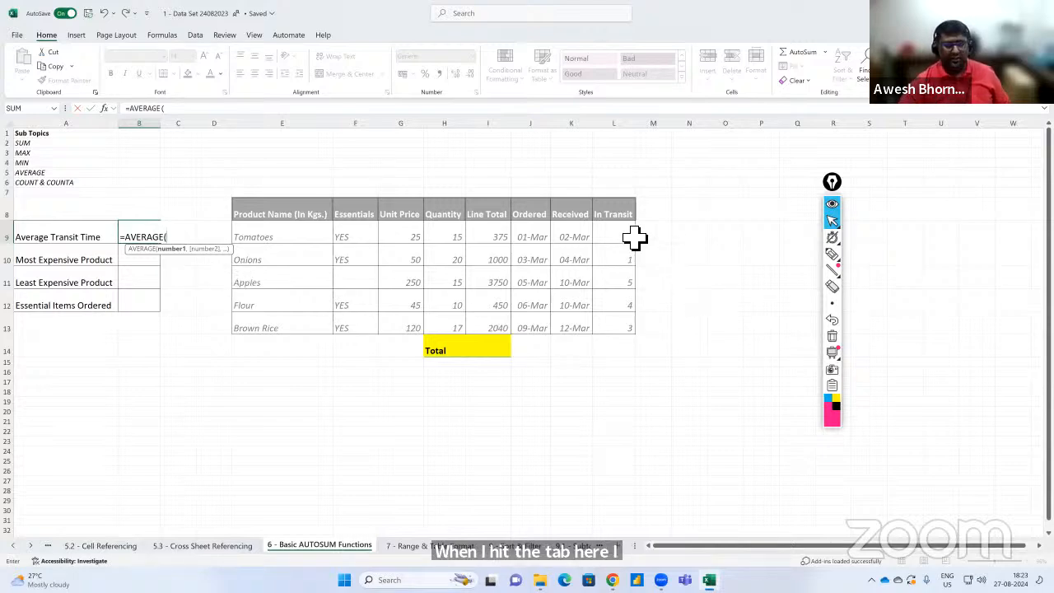
drag(626, 238, 631, 330)
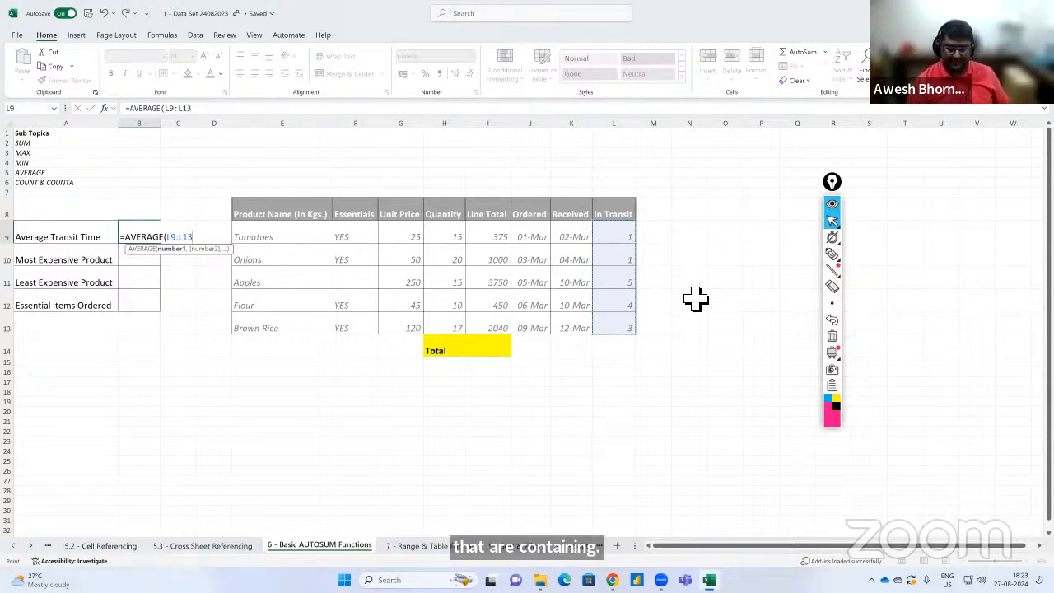
text())
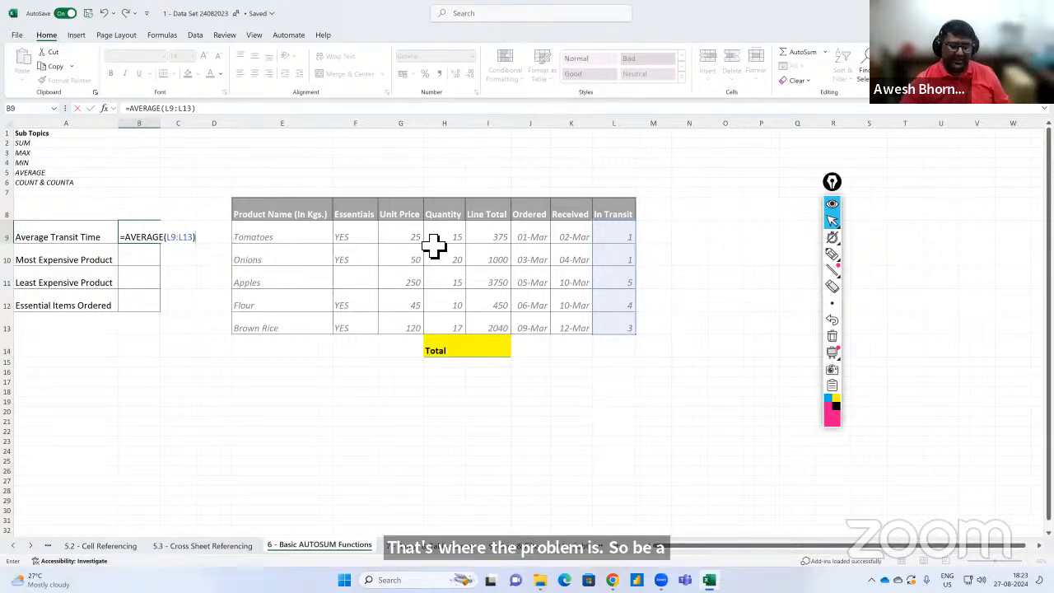
key(Return)
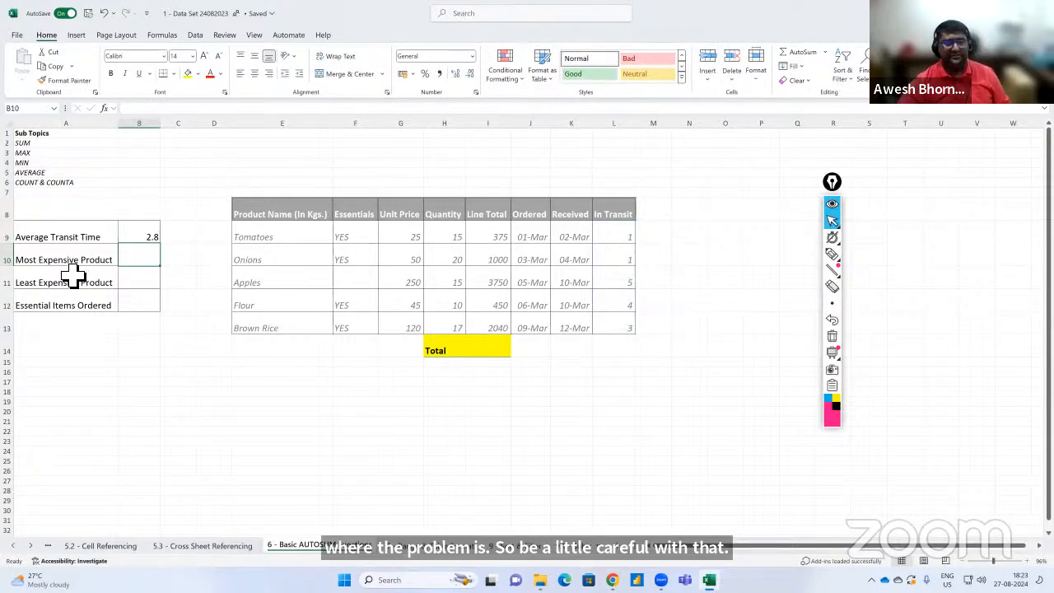
click(115, 236)
click(144, 236)
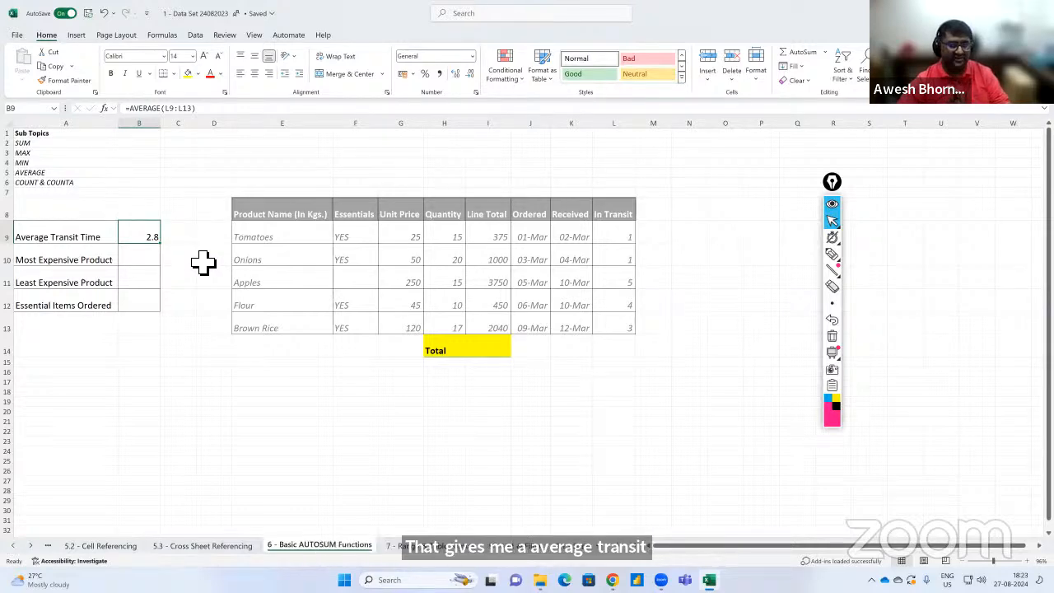
Calculate the Most Expensive Product in B10 from the unit prices with =MAX(G9:G13).
click(148, 262)
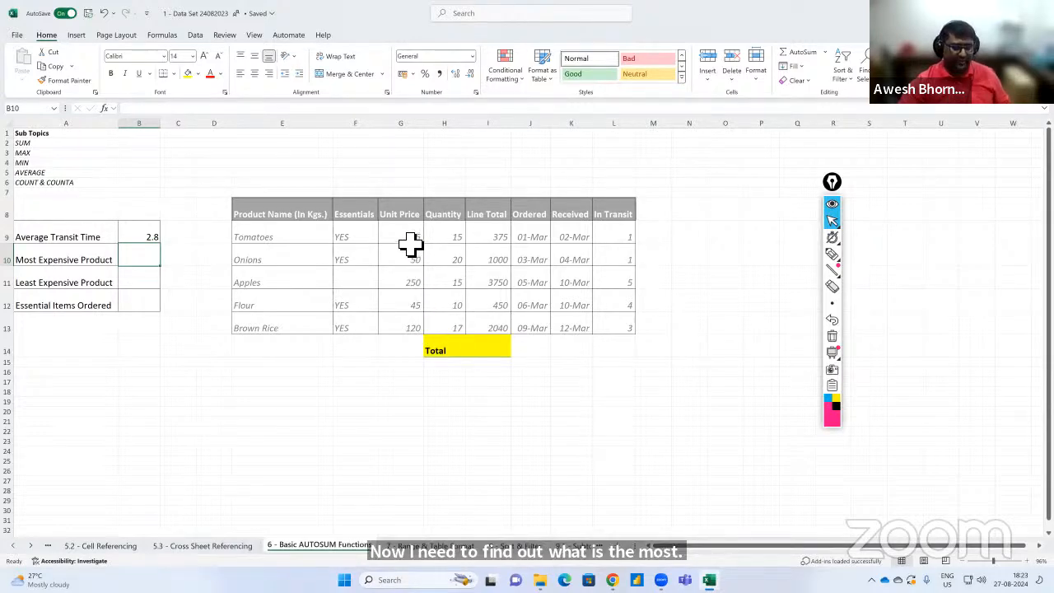
drag(410, 243, 410, 306)
click(410, 284)
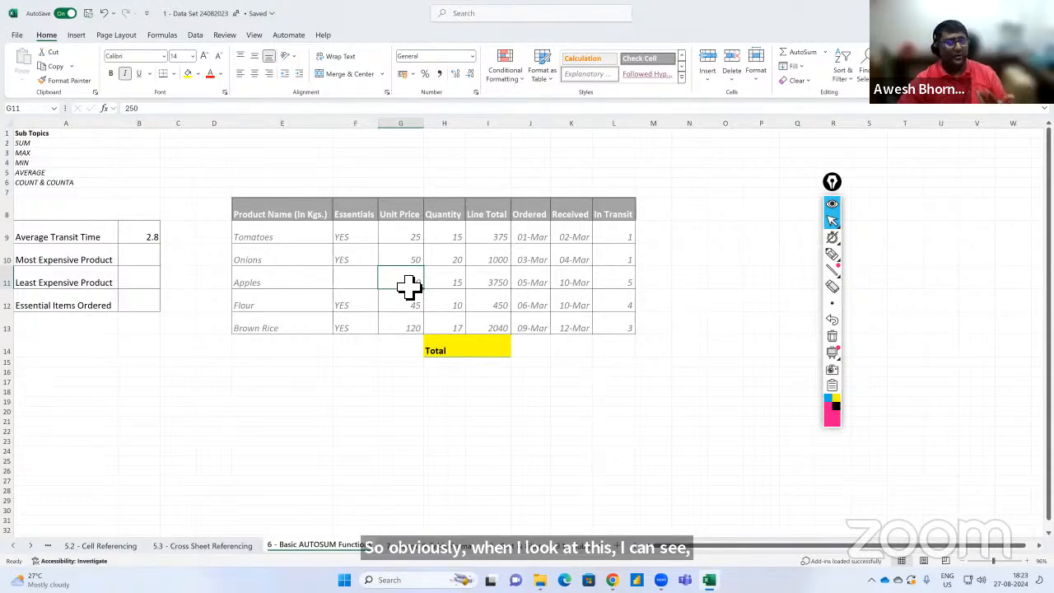
click(157, 260)
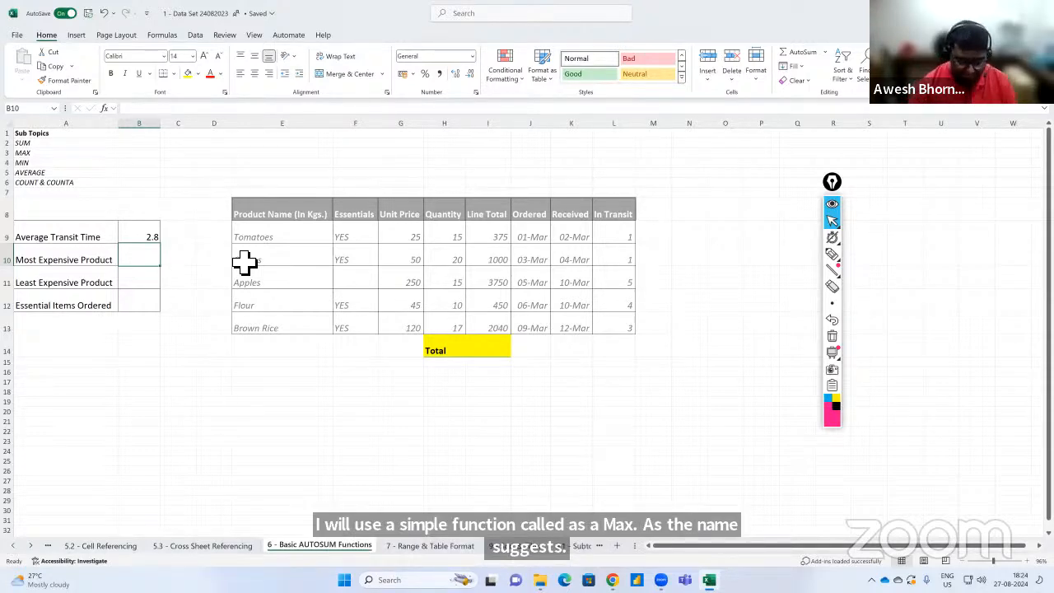
text(=max)
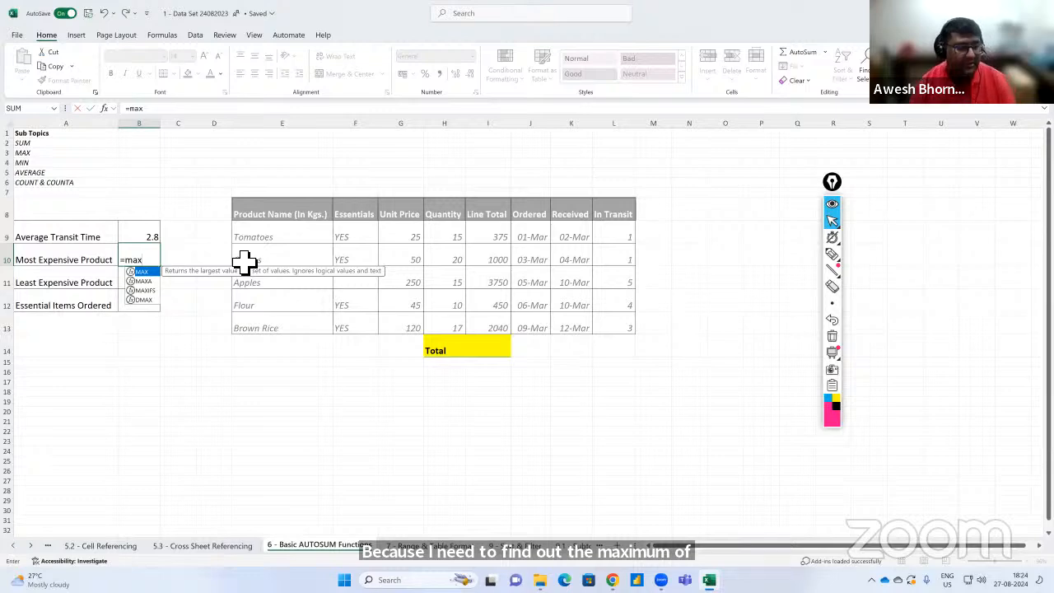
key(Tab)
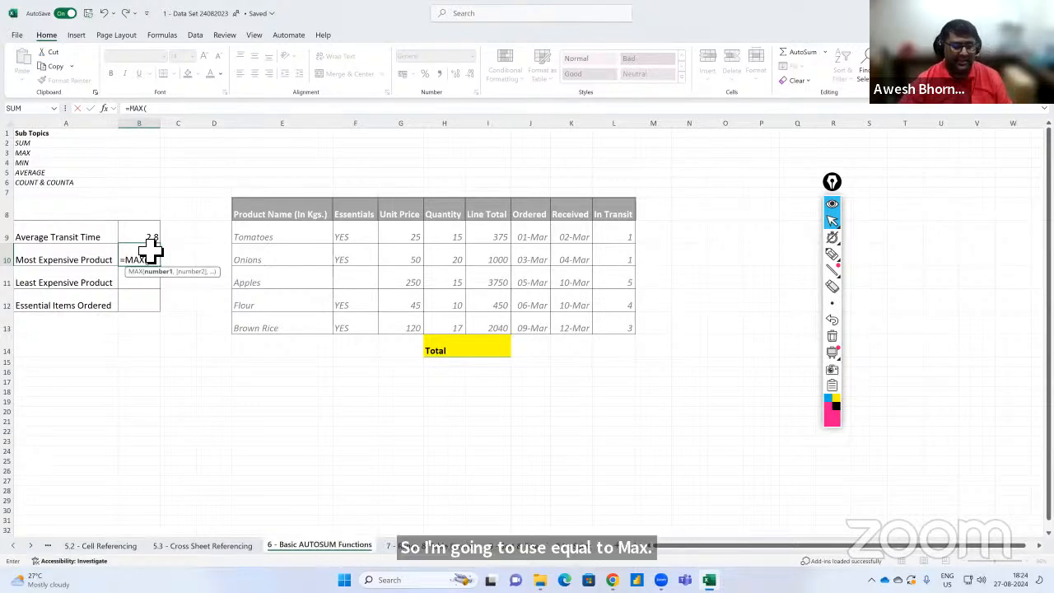
drag(402, 236, 404, 328)
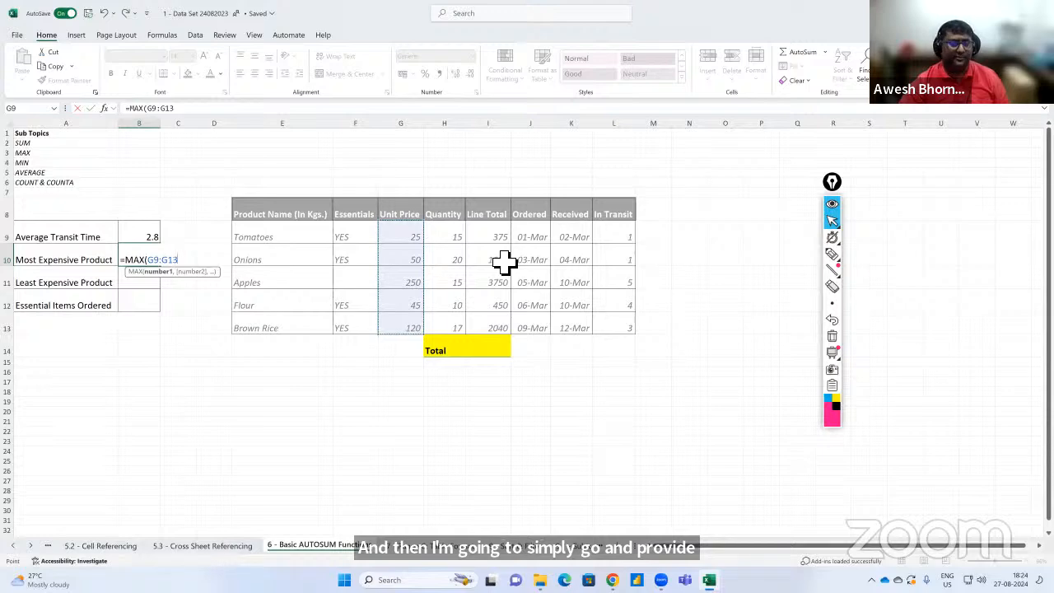
text())
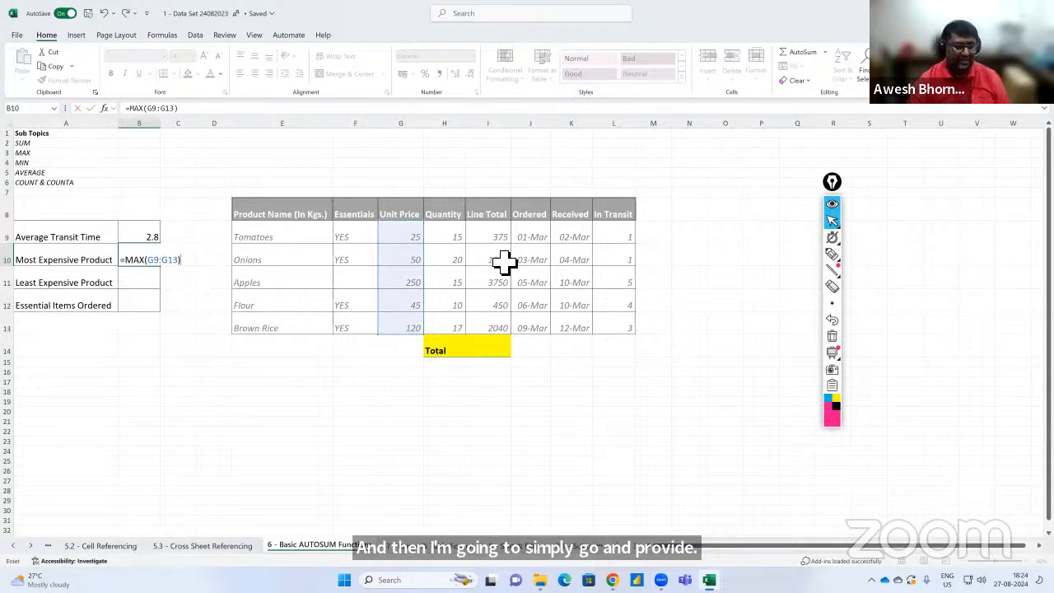
key(Return)
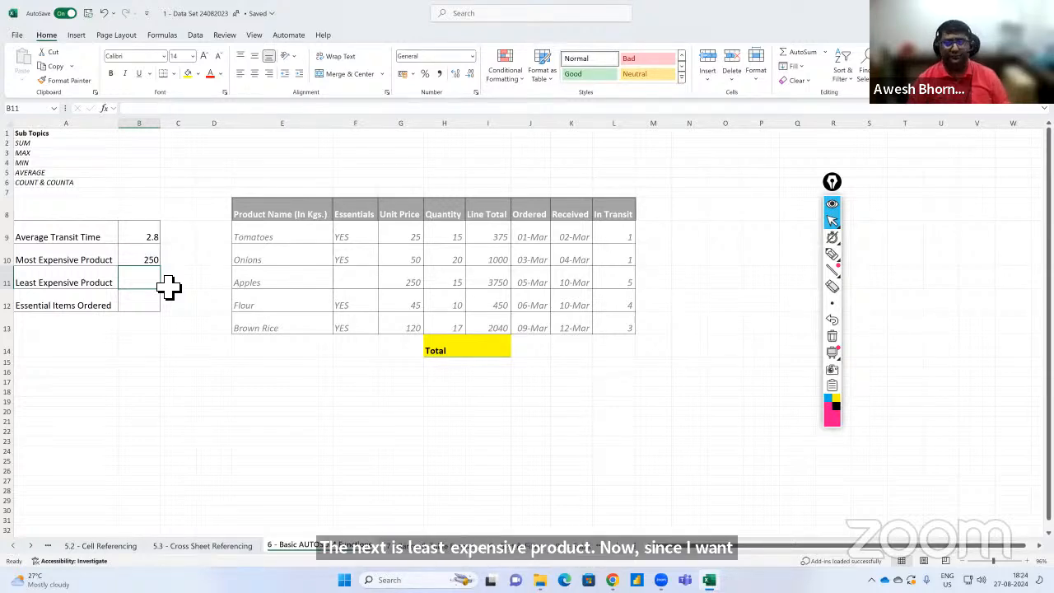
Calculate the Least Expensive Product in B11 from the unit prices with =MIN(G9:G13) and reselect the cell.
text(=min)
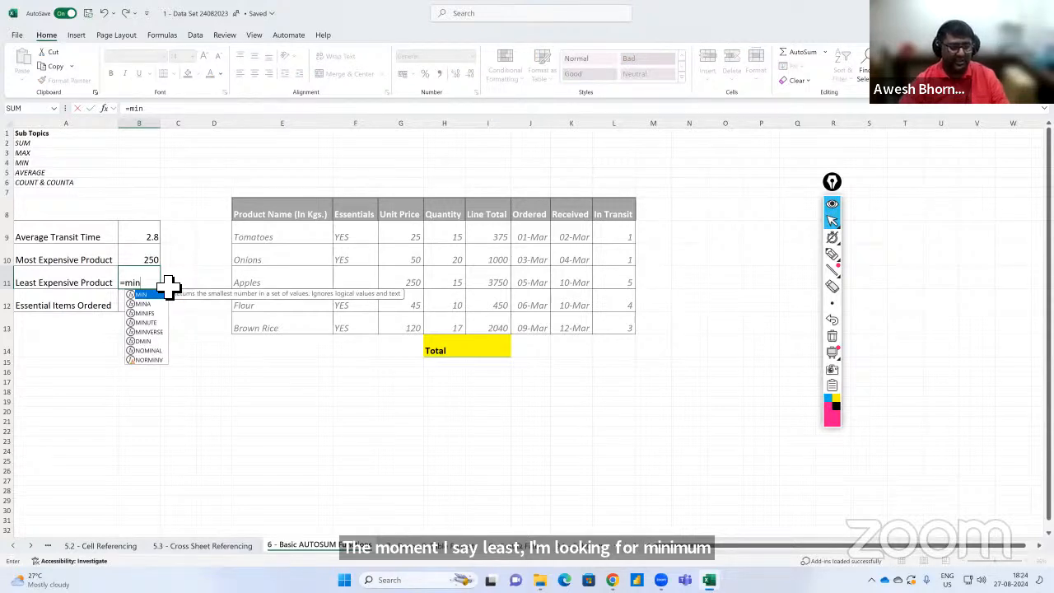
key(Tab)
drag(407, 239, 410, 336)
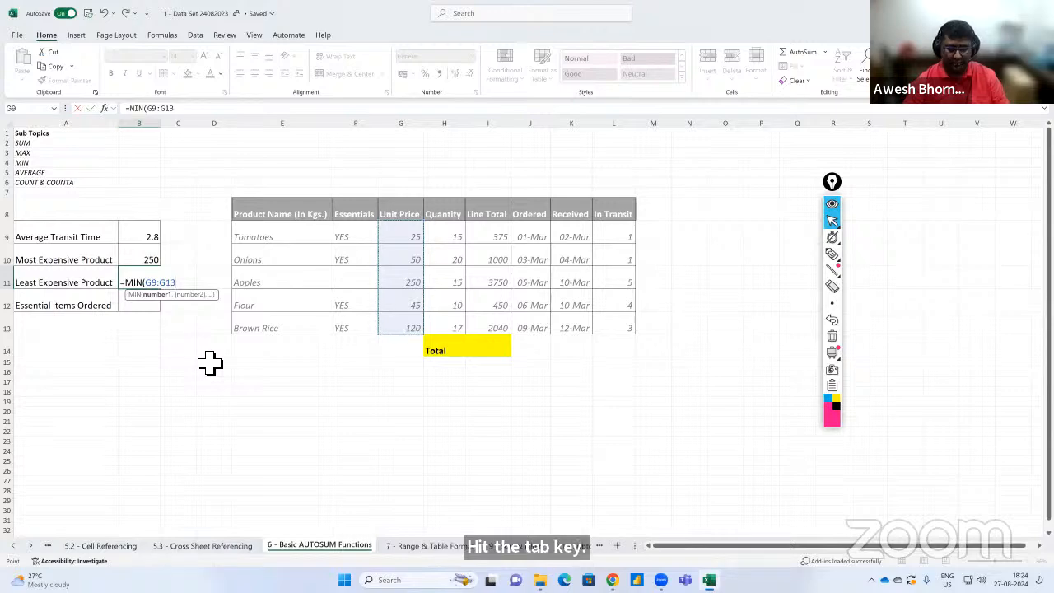
text())
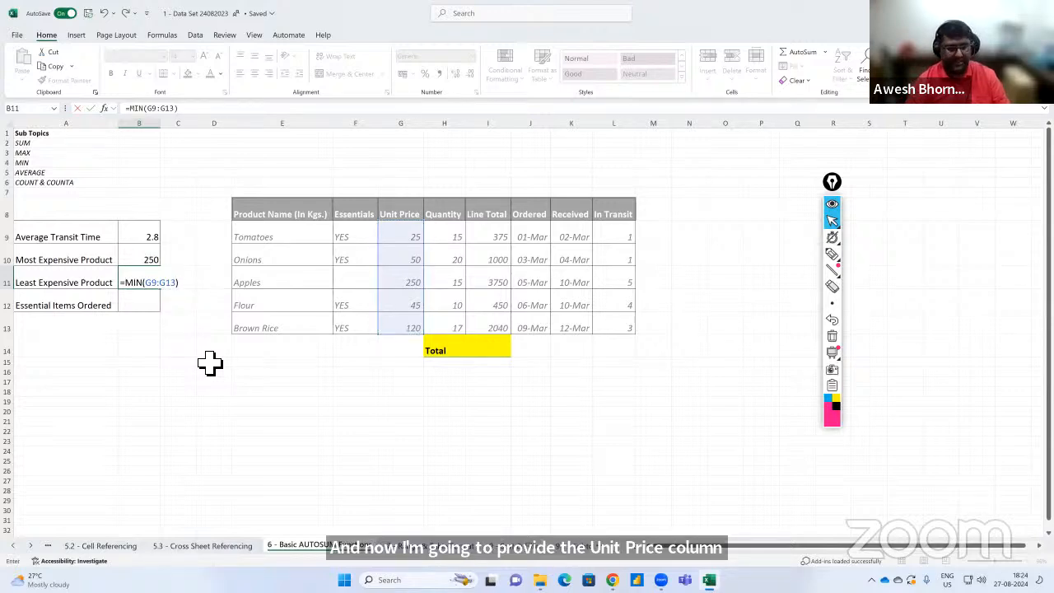
key(Return)
key(Up)
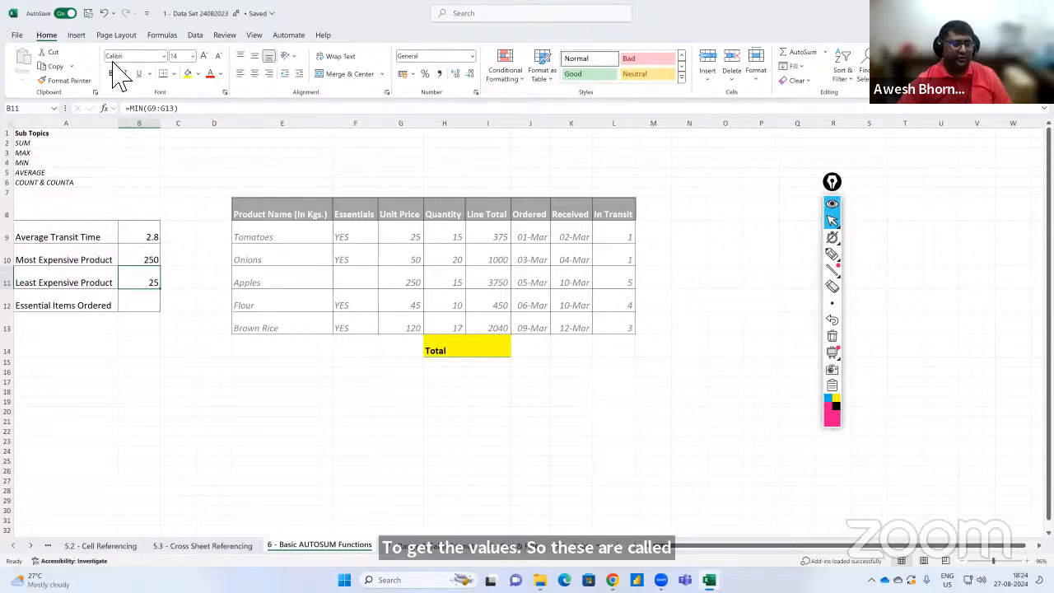
Examine the list of AutoSum functions in both places where the ribbon offers it.
click(162, 35)
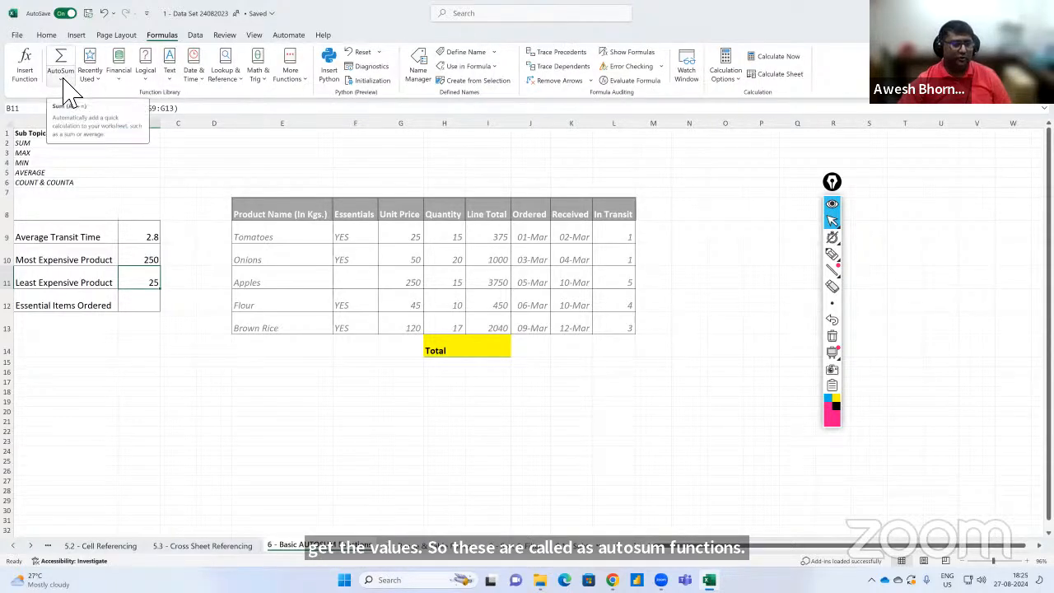
click(64, 80)
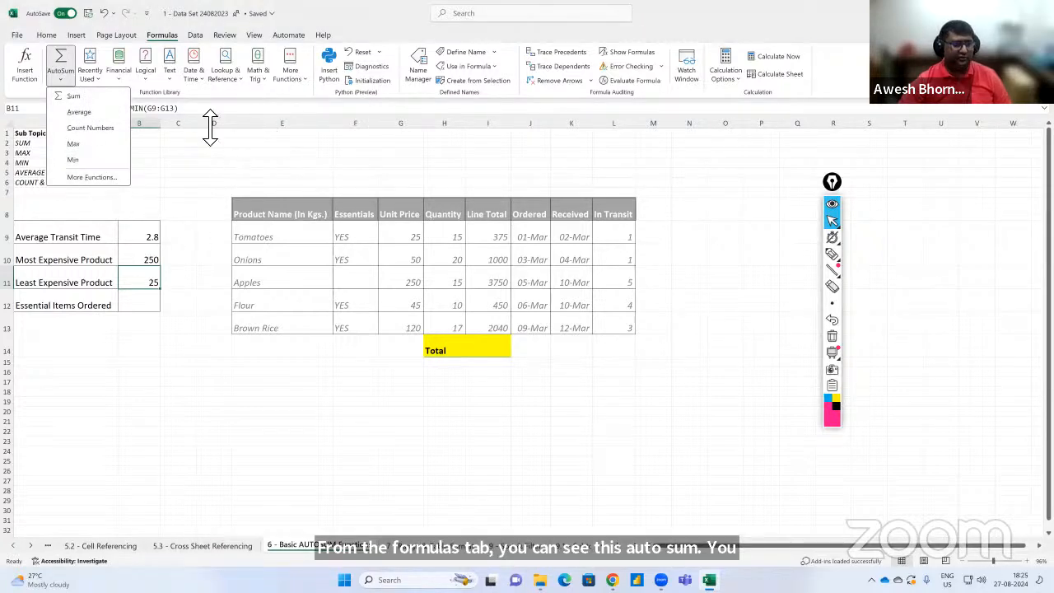
click(46, 35)
click(47, 34)
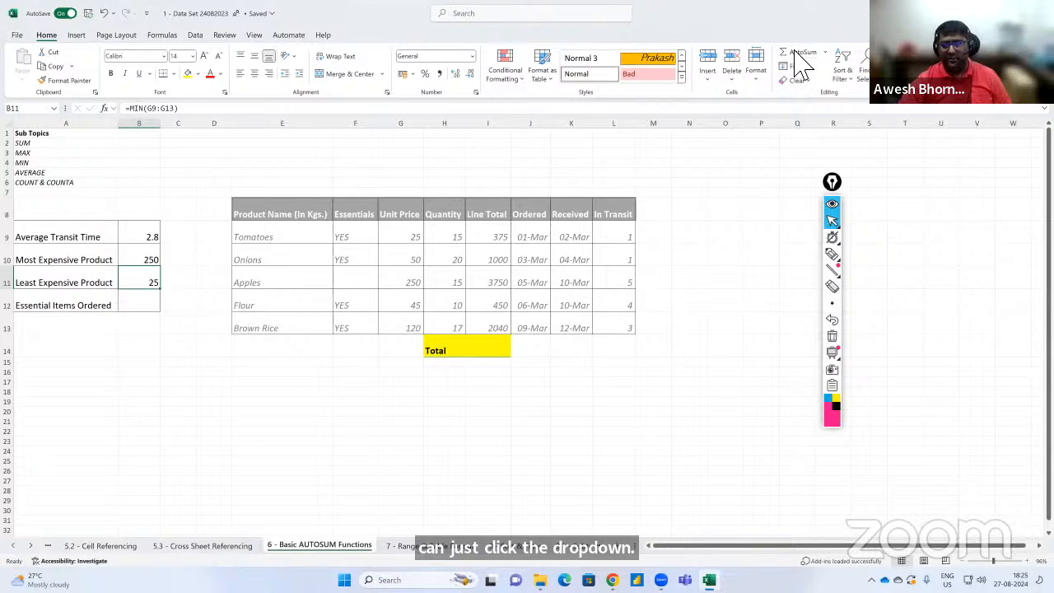
click(825, 54)
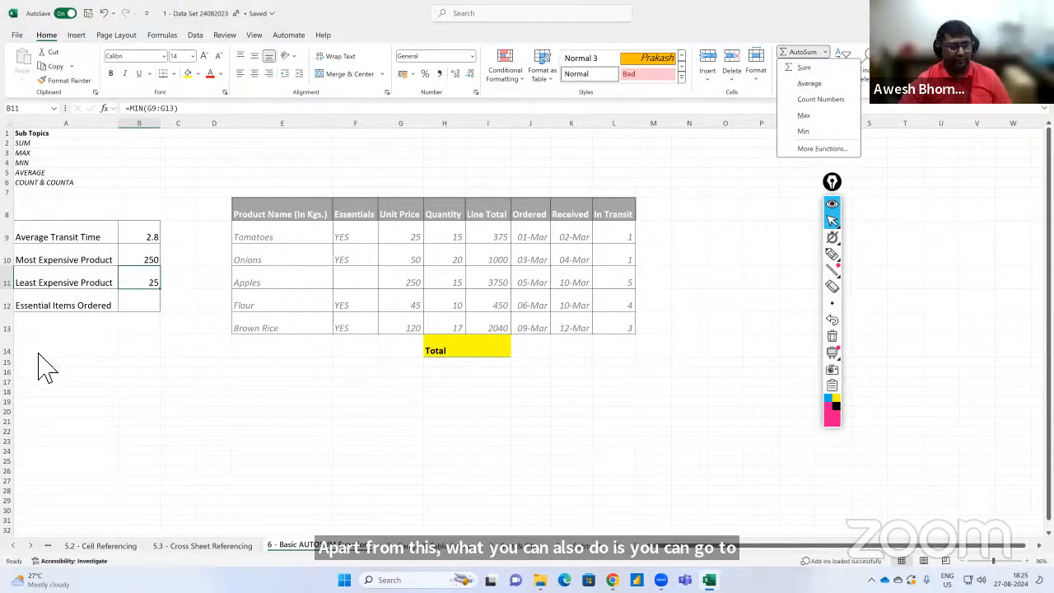
Count the Essentials entries for Essential Items Ordered in B12 with =COUNT(F9:F13) and check the resulting cell.
click(145, 307)
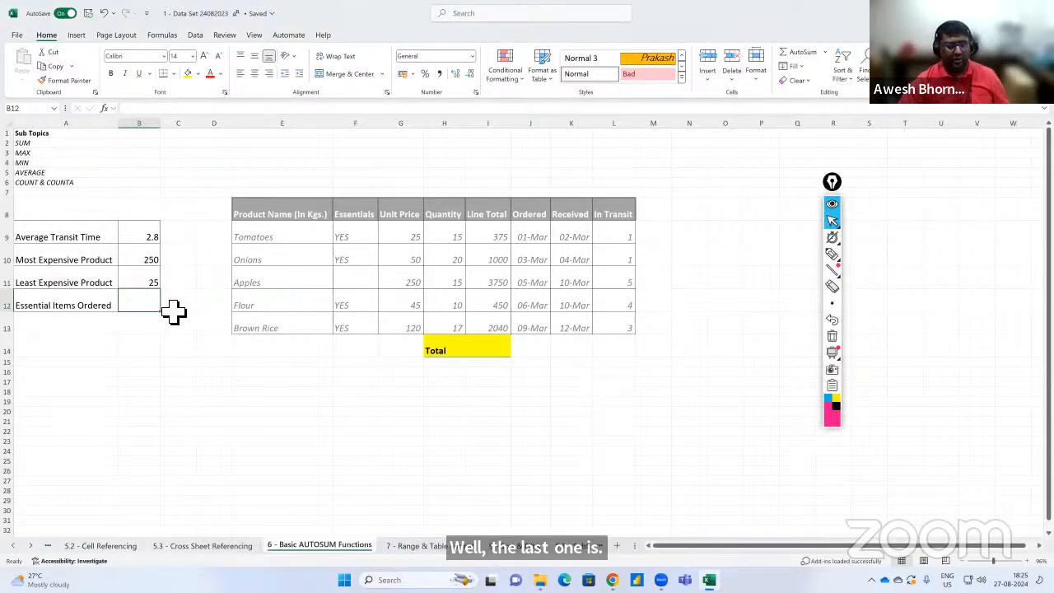
drag(370, 240, 377, 330)
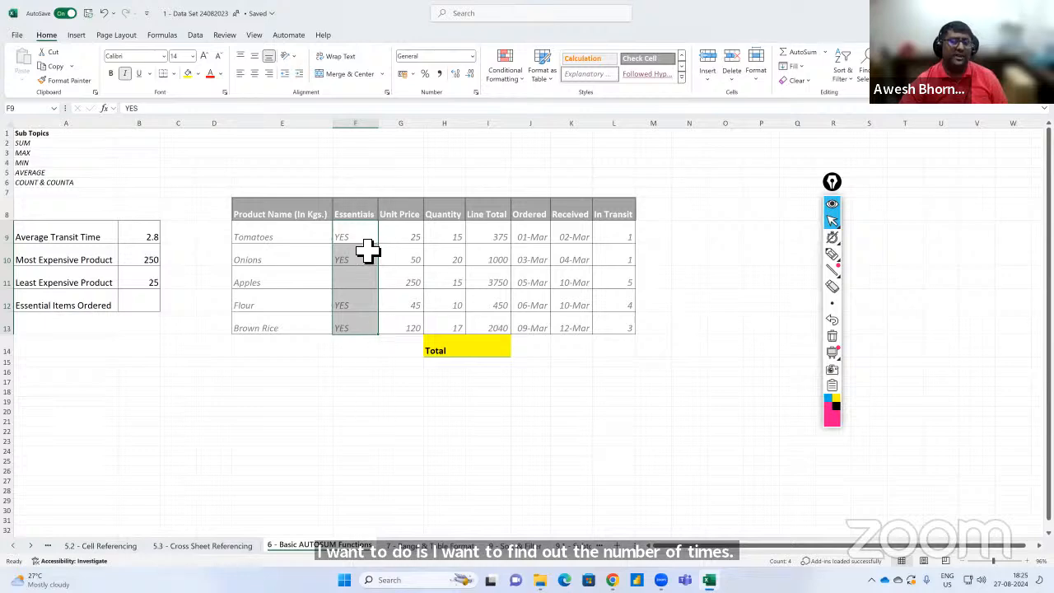
click(153, 302)
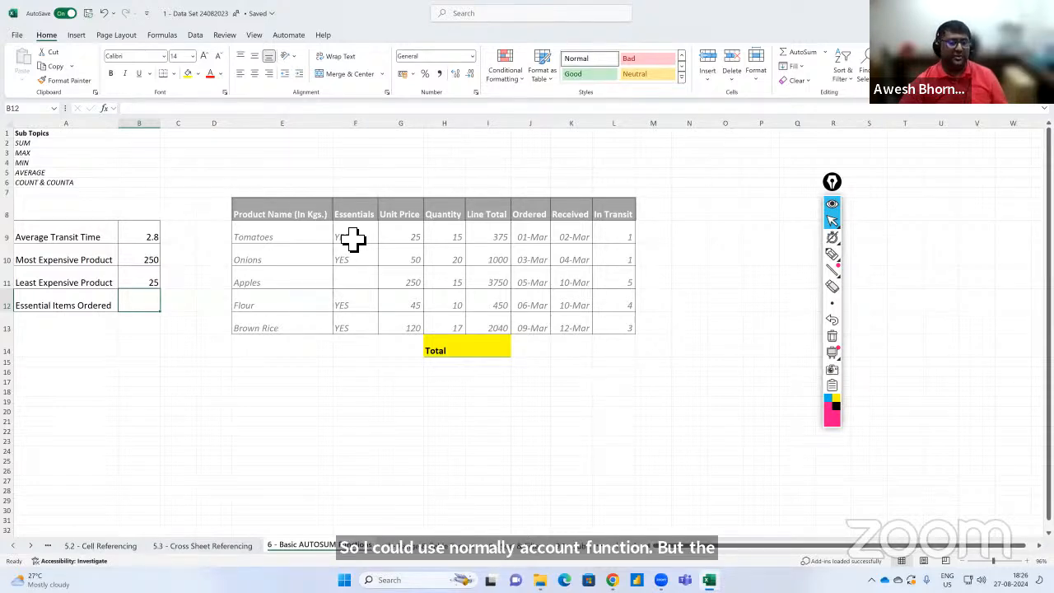
text(=count)
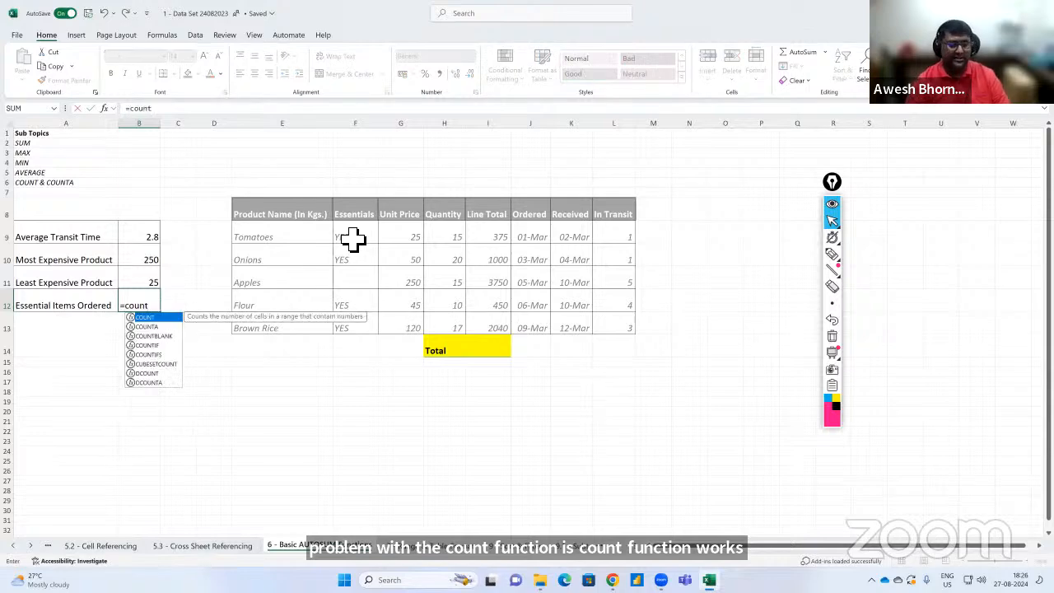
key(Tab)
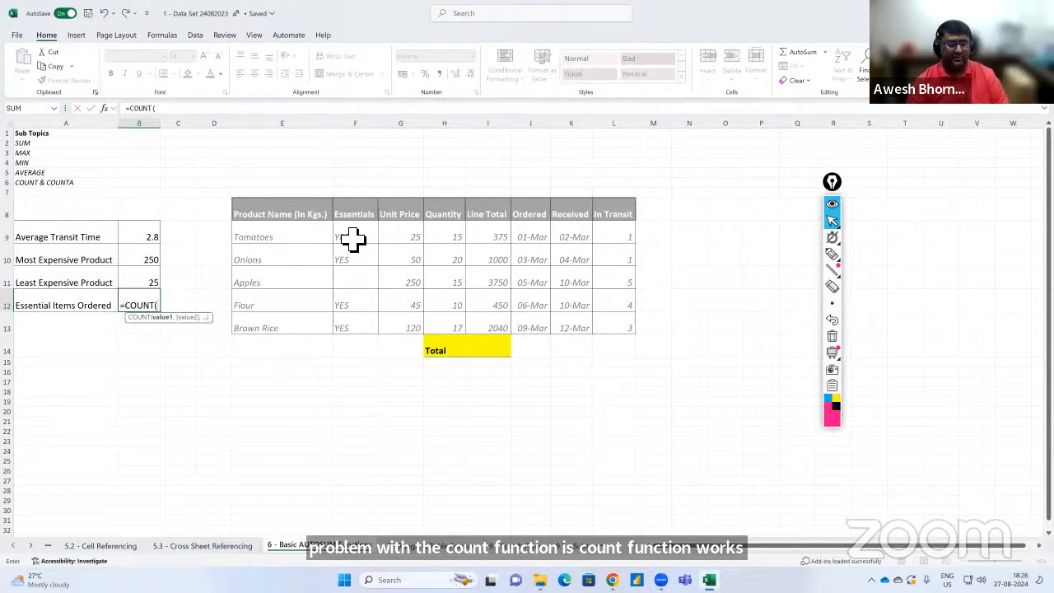
key(BackSpace)
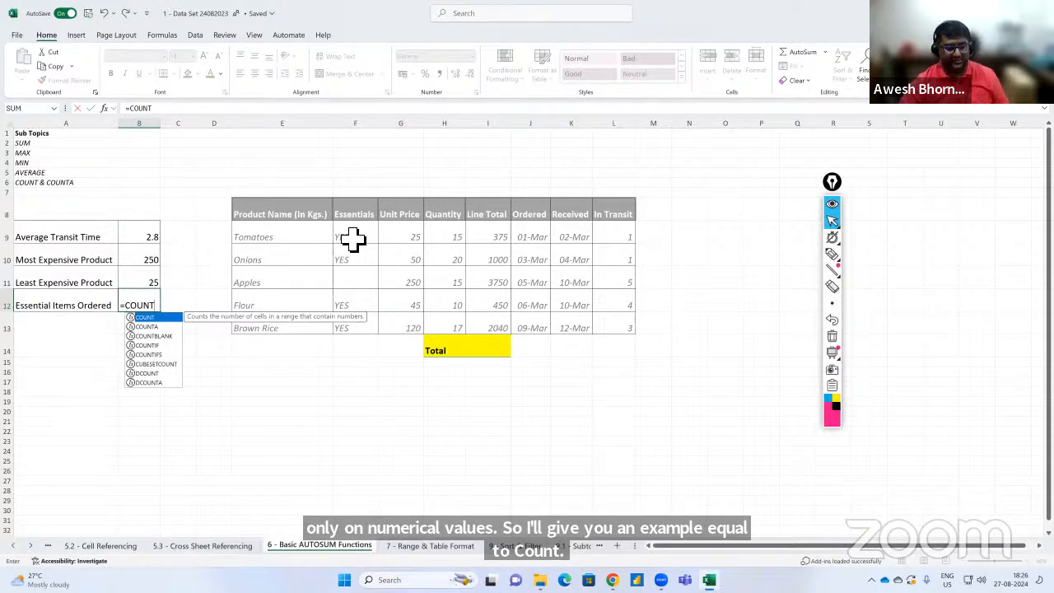
key(super+plus)
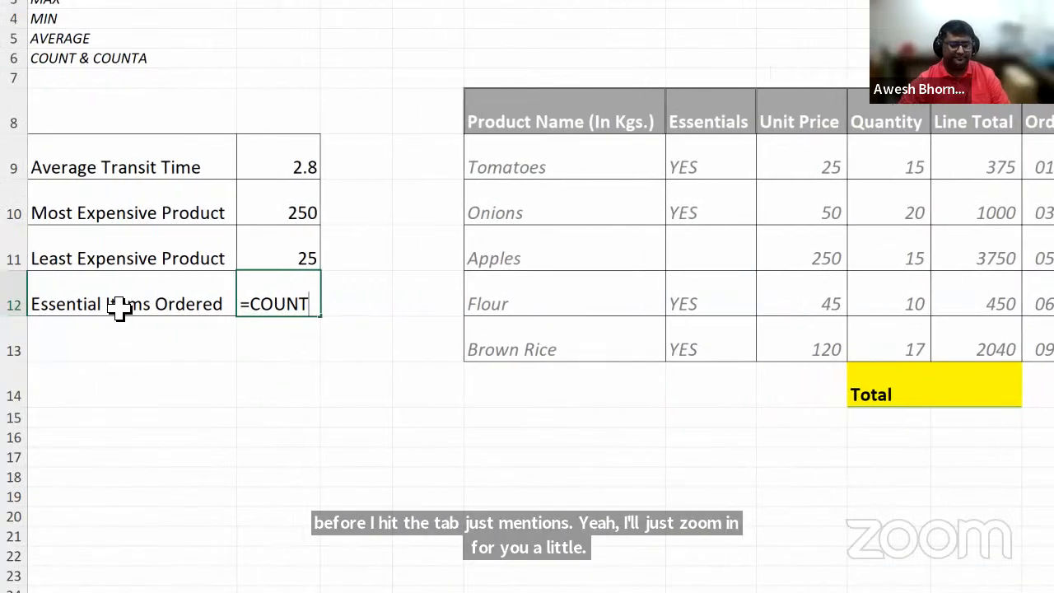
key(BackSpace)
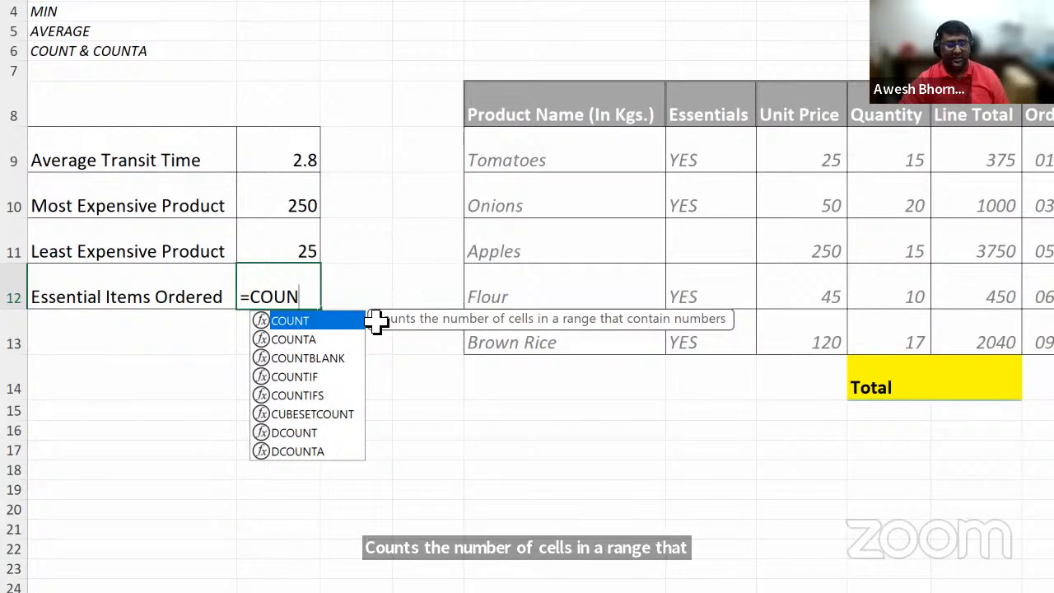
key(Tab)
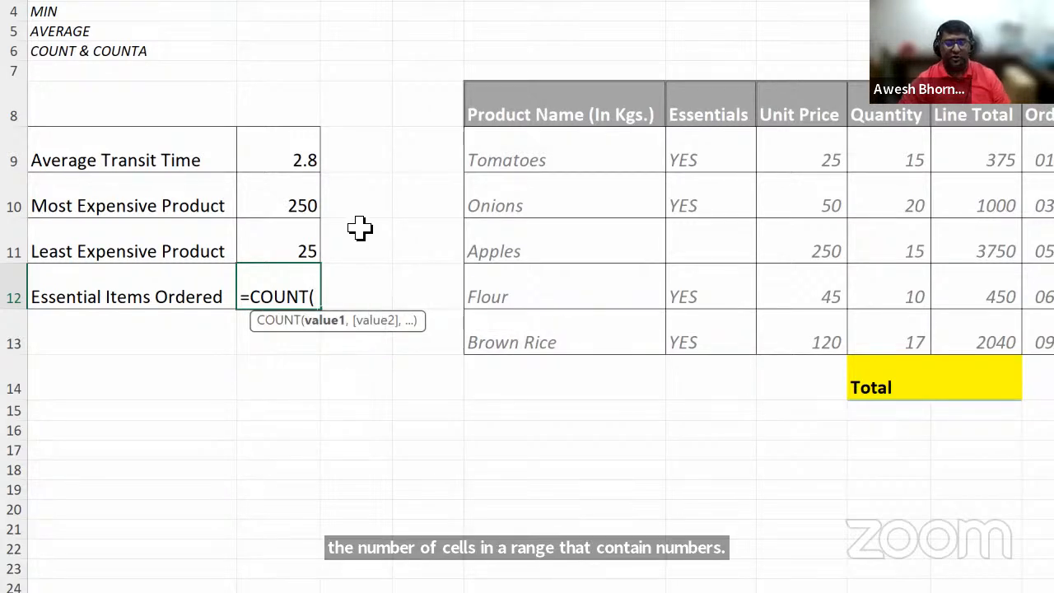
drag(711, 156, 711, 338)
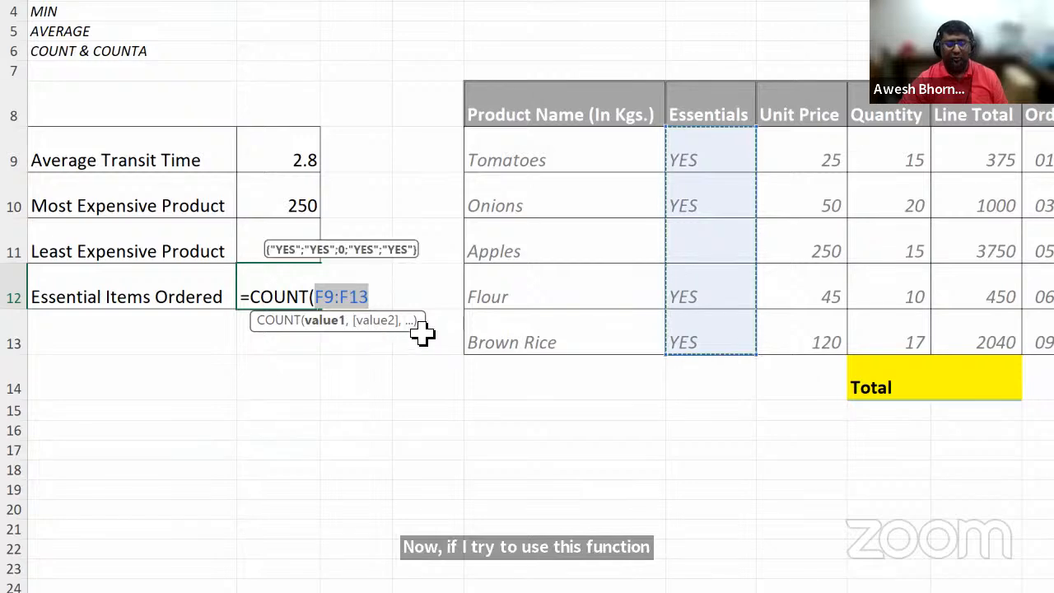
key(Return)
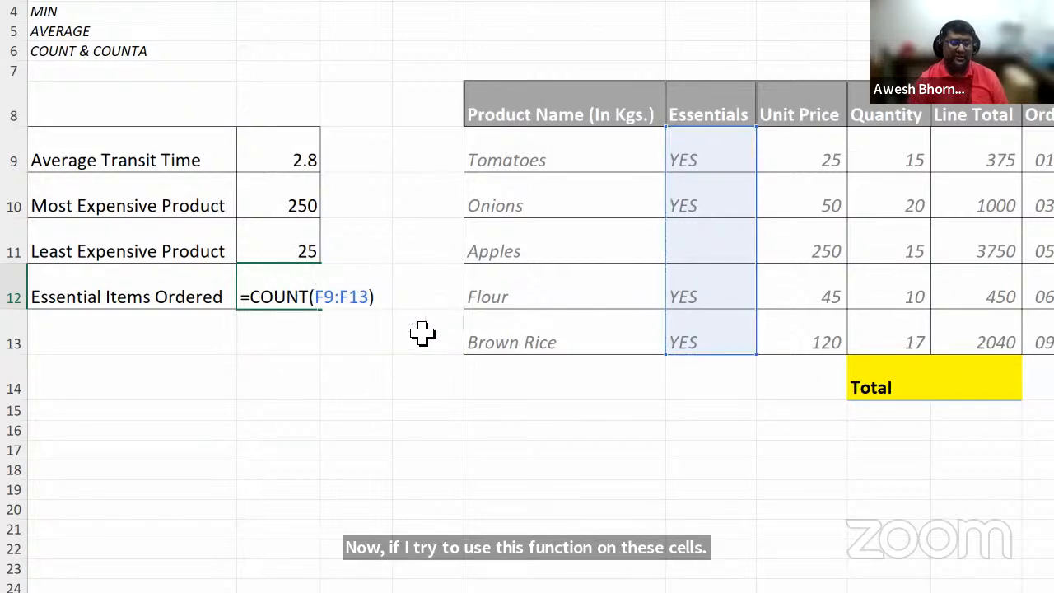
key(Return)
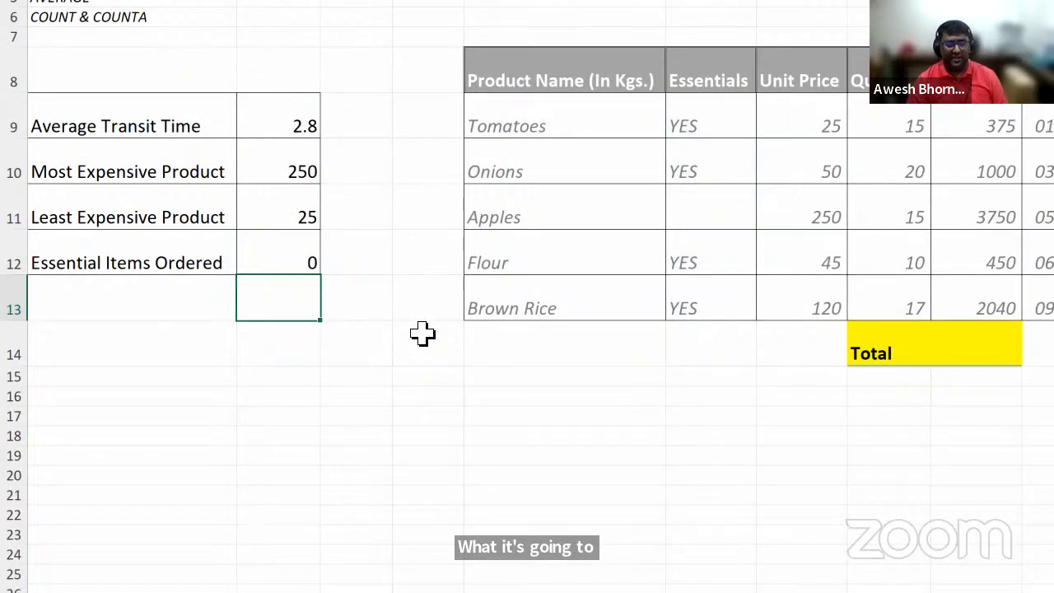
key(Up)
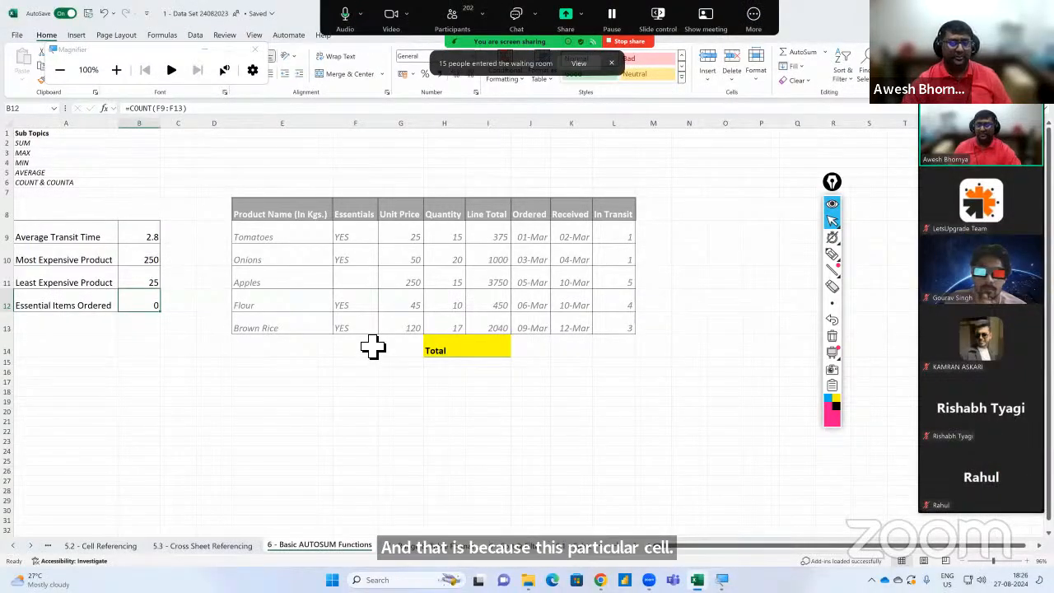
Change the Essential Items Ordered formula in B12 to =COUNTA(F9:F13).
double_click(146, 306)
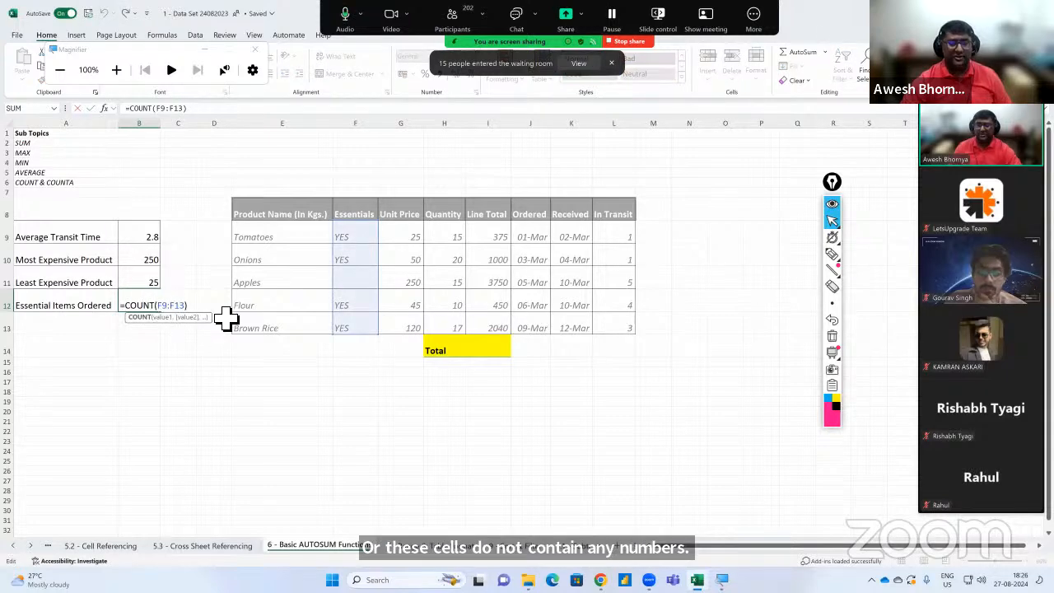
text(A)
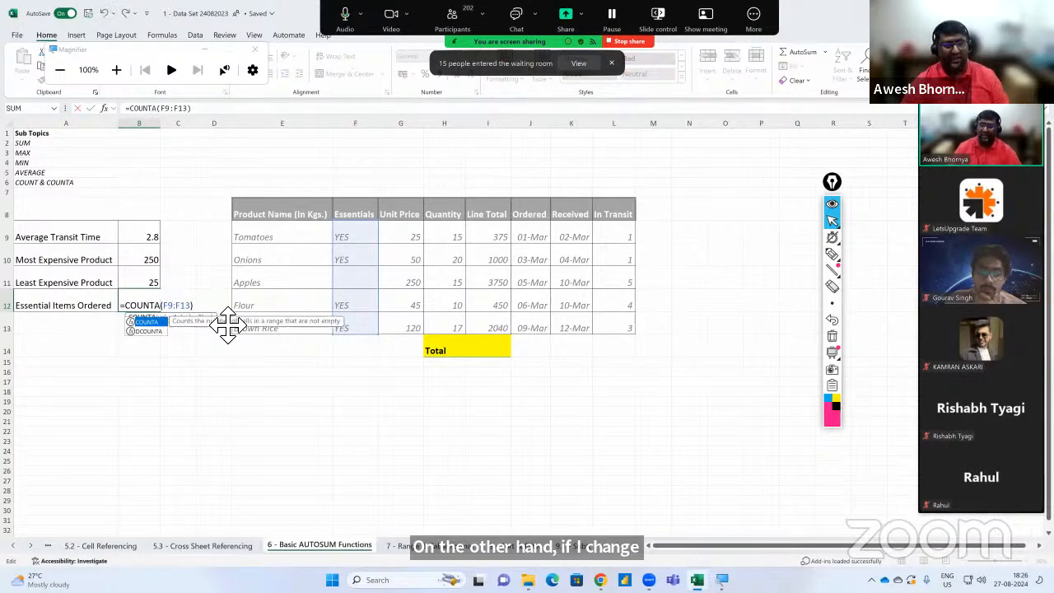
key(Return)
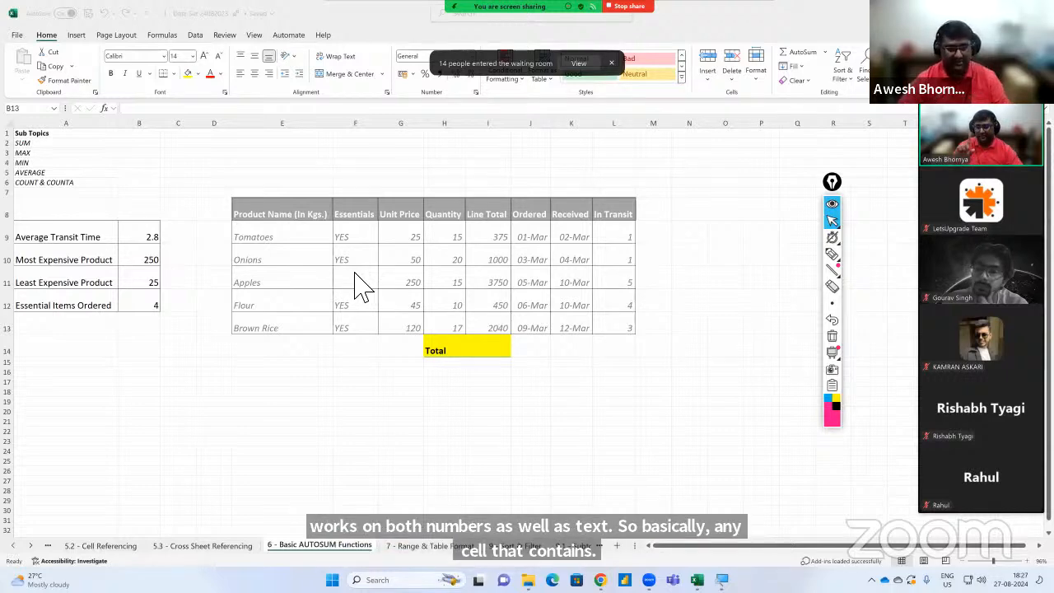
Enter NO in the empty Essentials cell F11 for Apples.
click(356, 285)
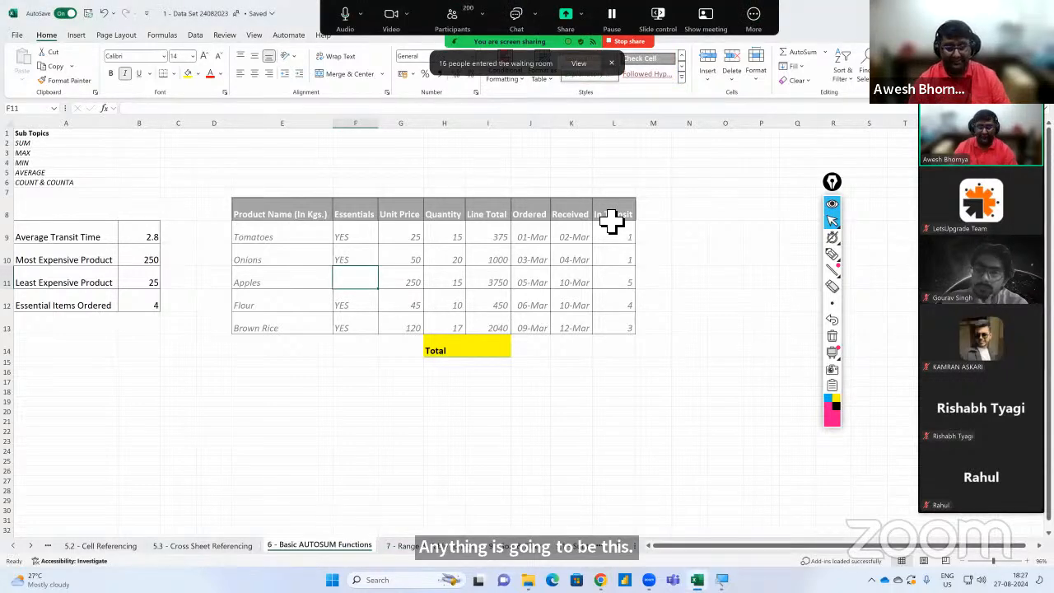
text(No)
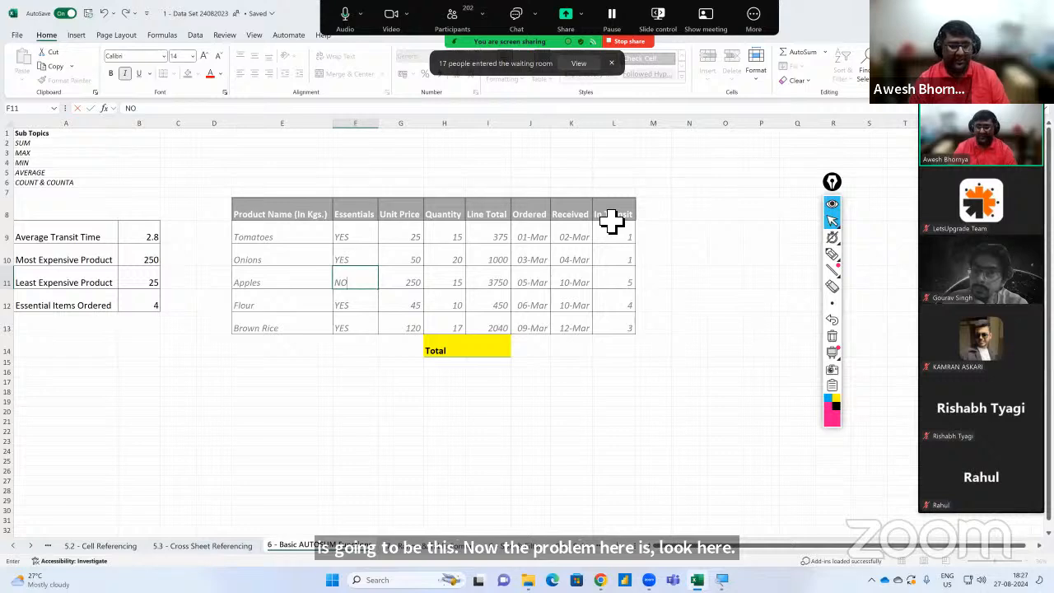
key(Return)
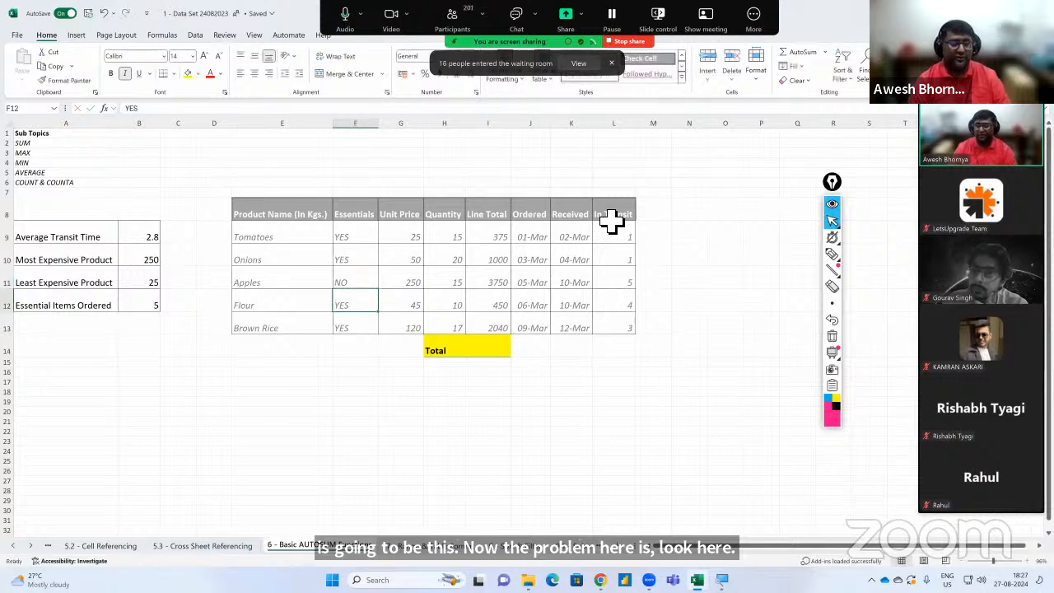
Clear the NO entry from the Essentials cell F11 for Apples.
click(367, 283)
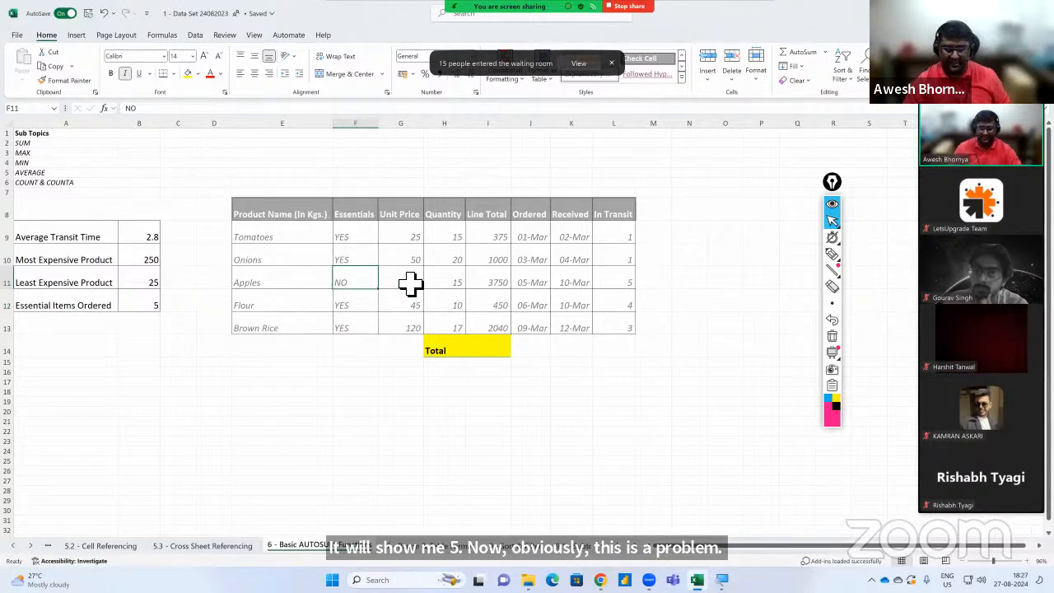
key(Delete)
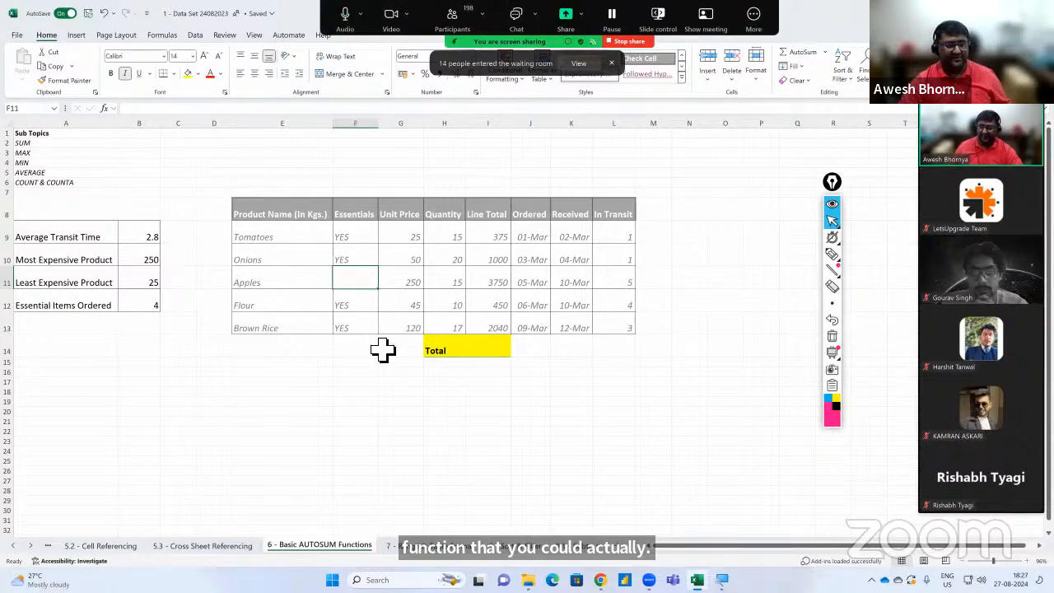
Total the Line Total column in cell I14 with the AutoSum formula =SUM(I9:I13) and check the resulting cell.
click(484, 356)
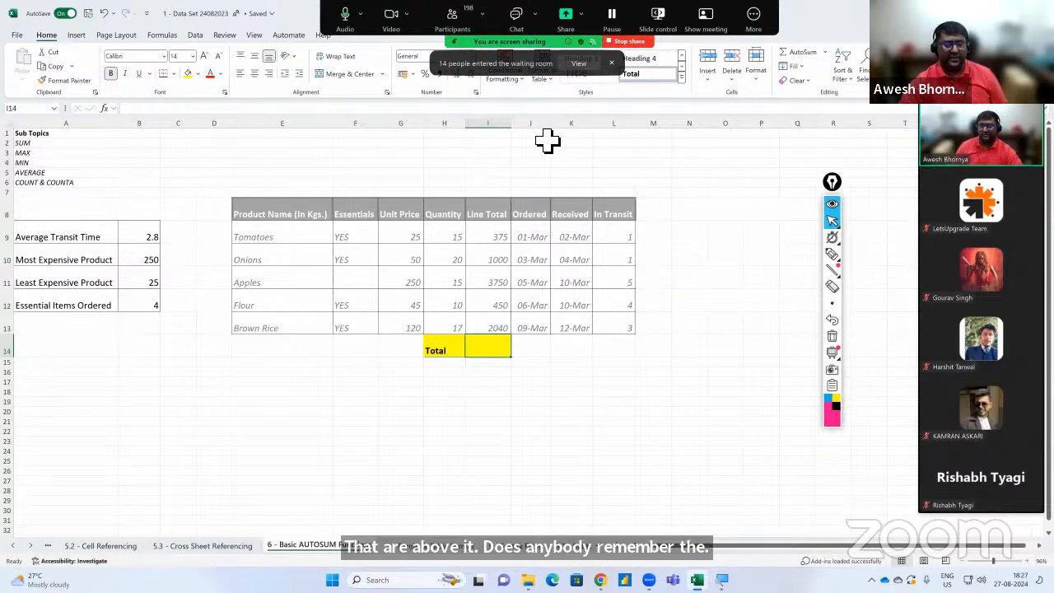
key(alt+h)
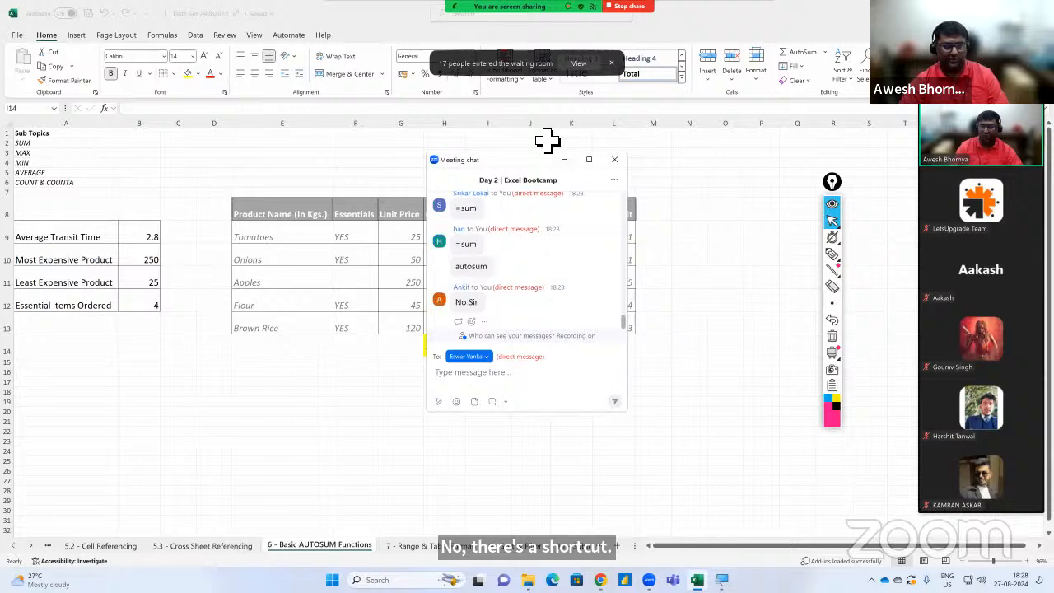
drag(544, 160, 749, 171)
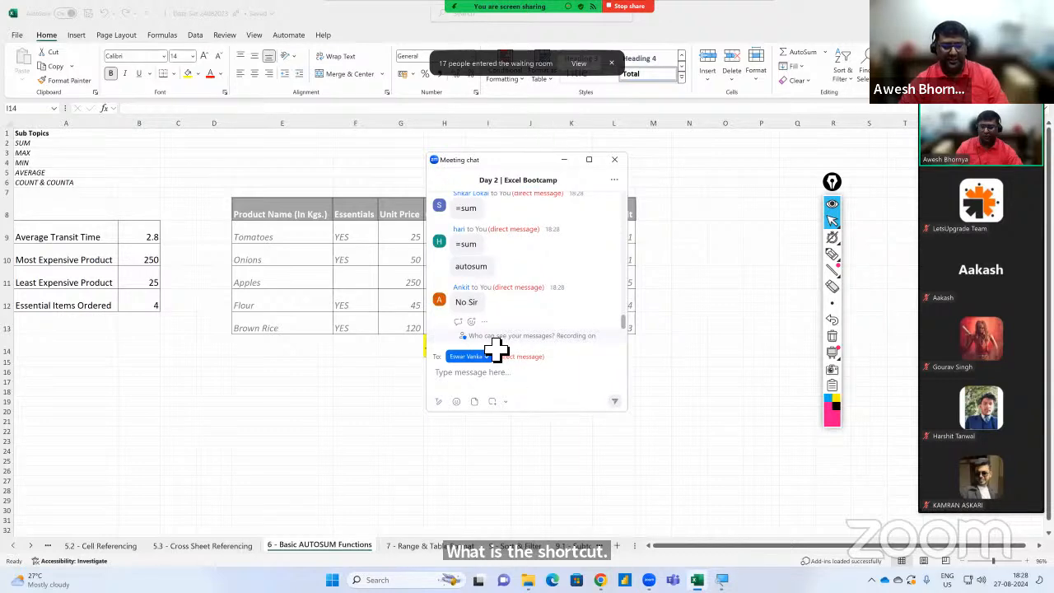
click(498, 350)
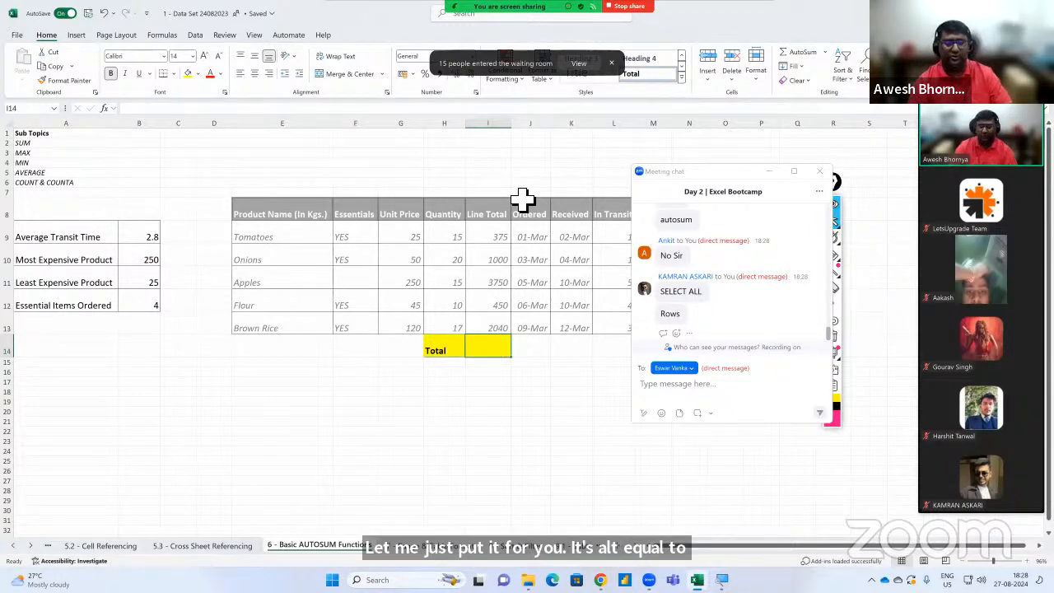
key(alt+equal)
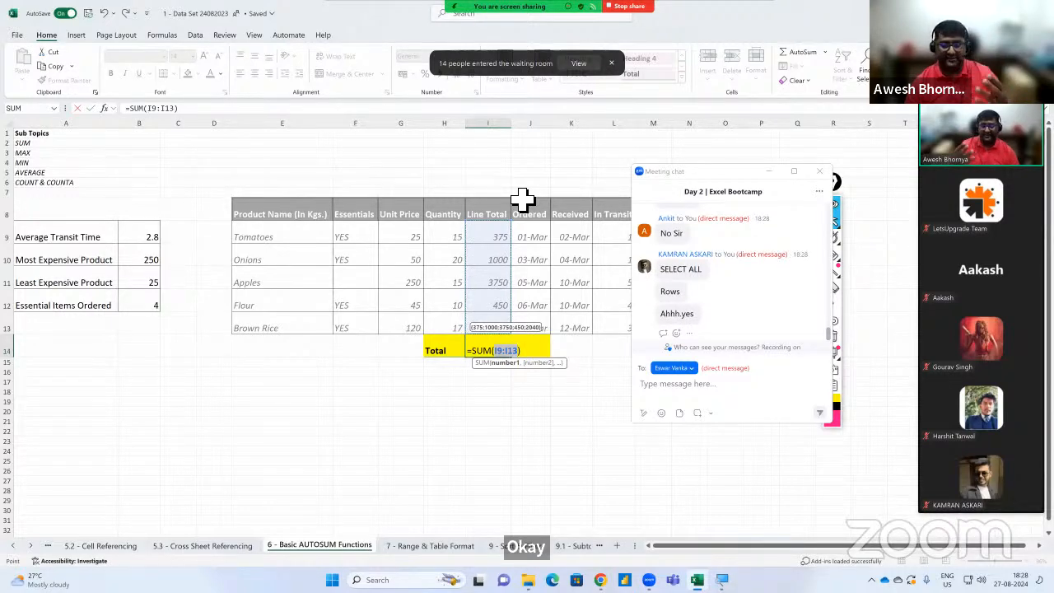
key(Return)
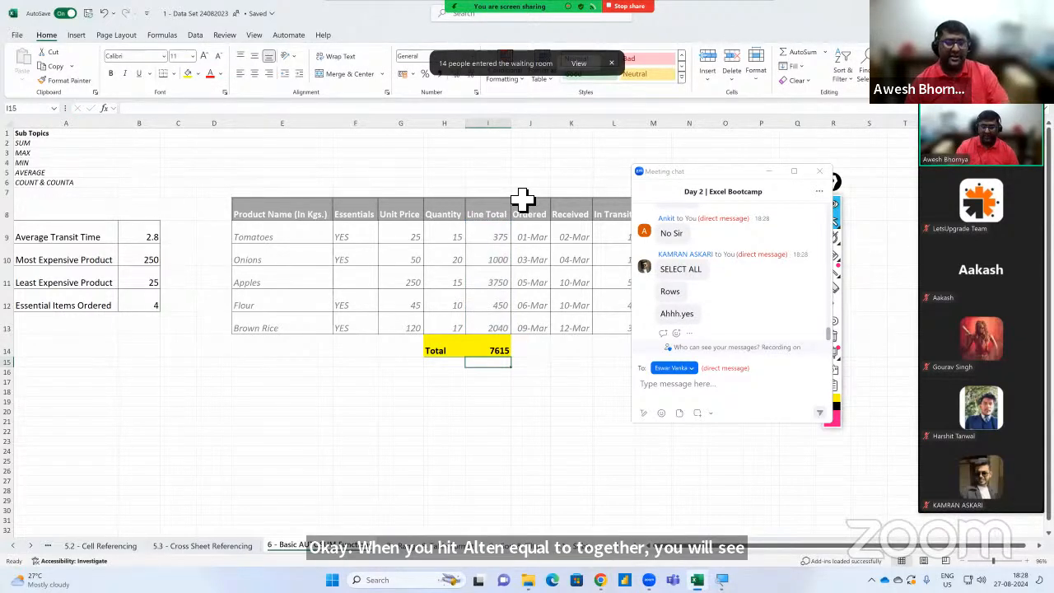
click(495, 352)
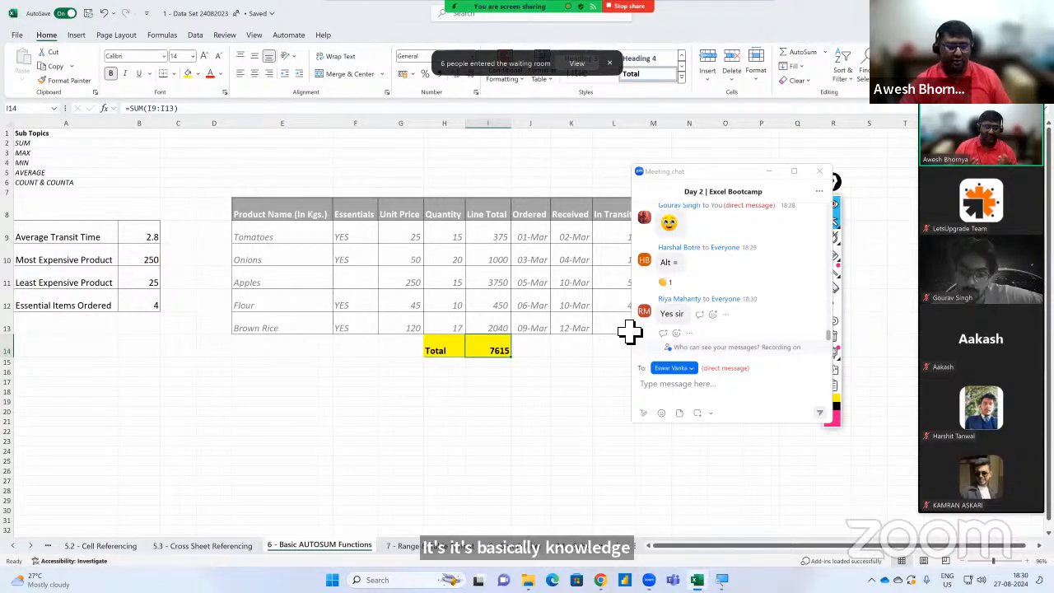
Close the meeting chat and switch to the 7 - Range & Table Format sheet, moving the annotation toolbar clear of the data.
click(820, 170)
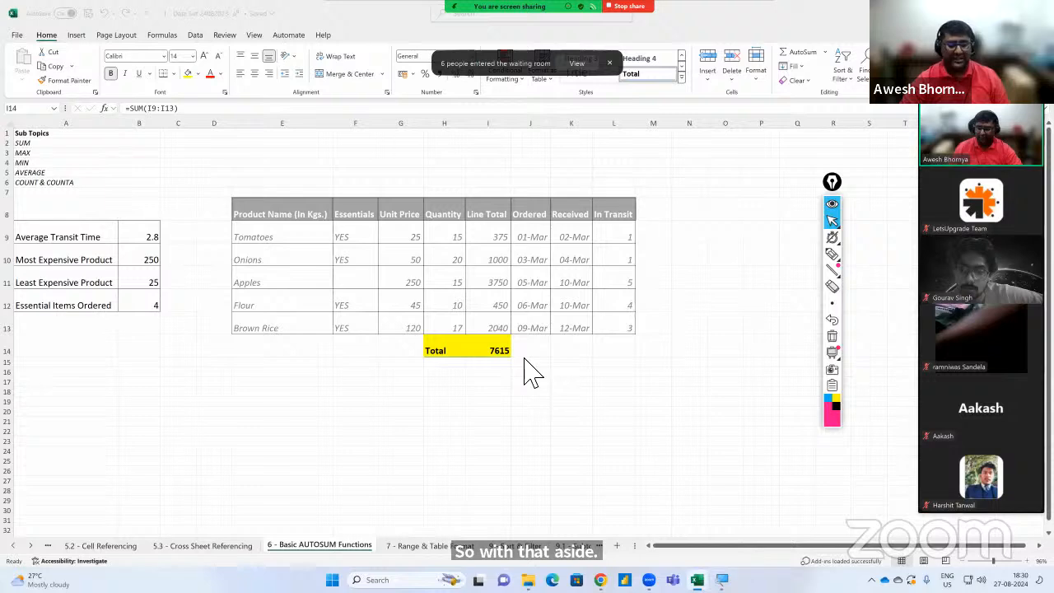
click(449, 544)
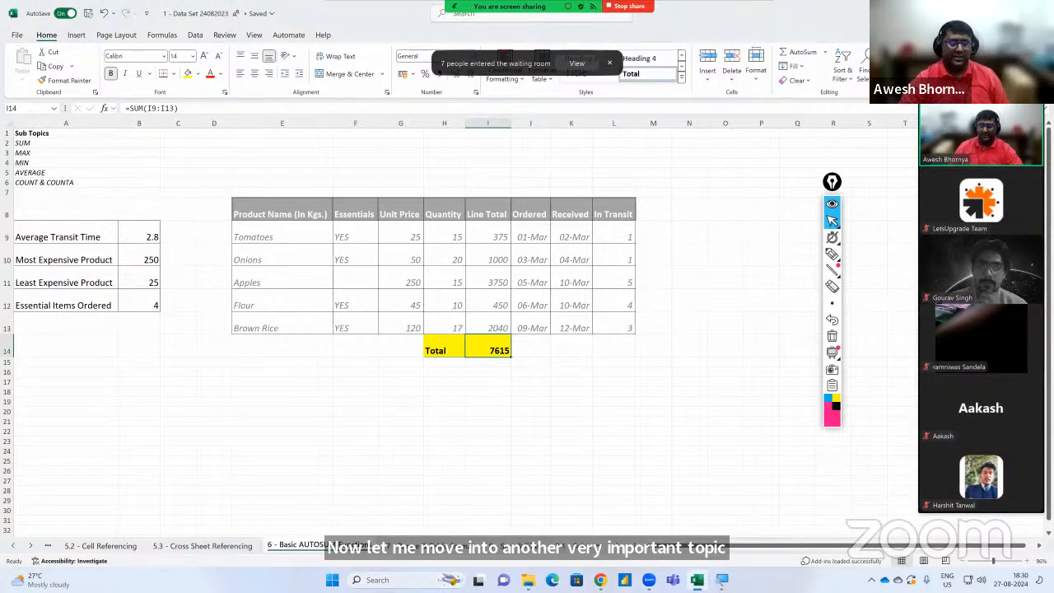
key(ctrl+Page_Down)
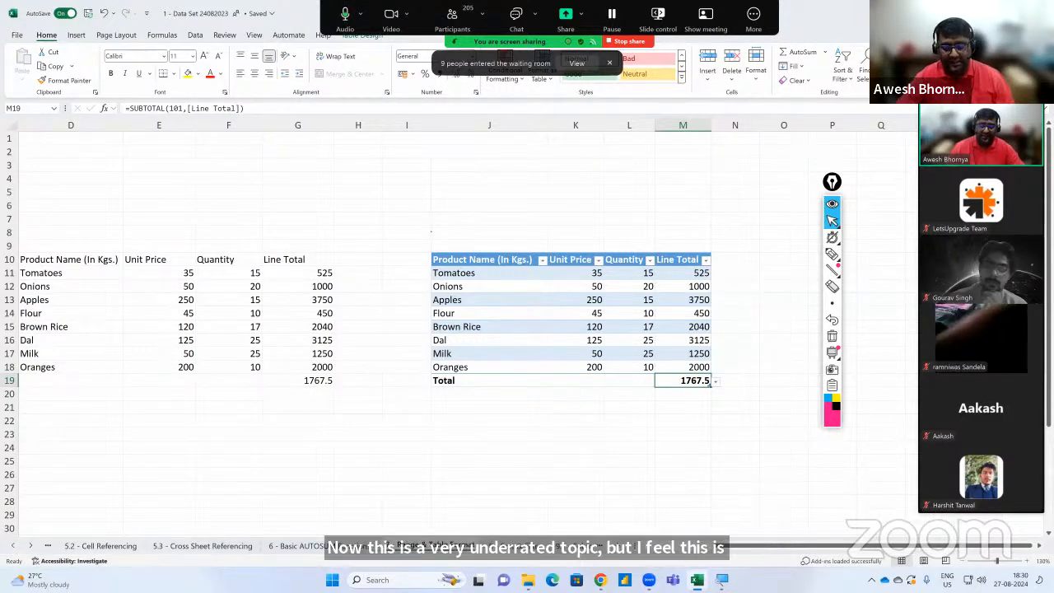
scroll(830, 239, left, 3)
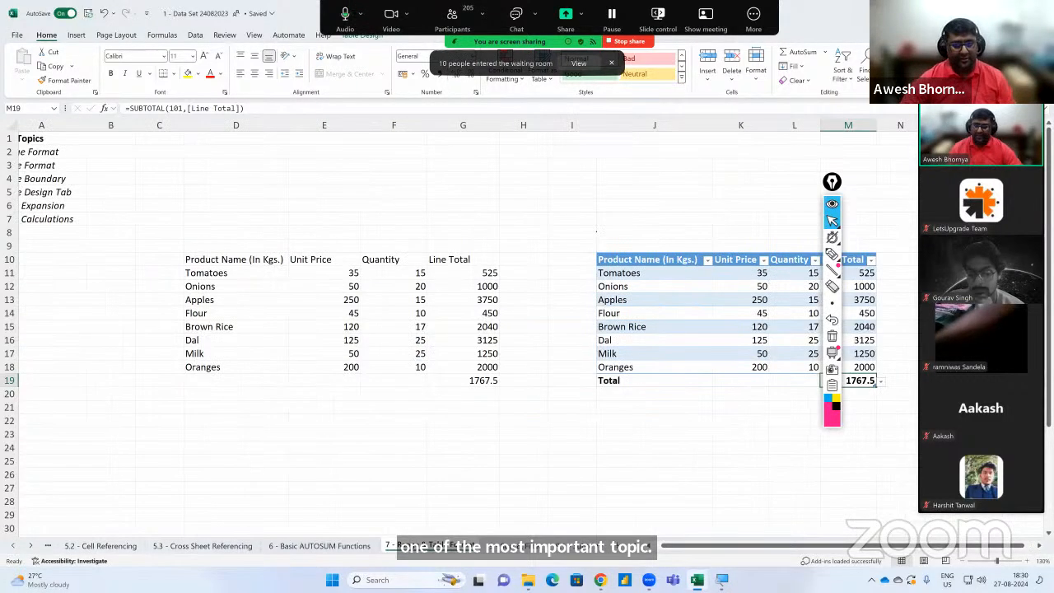
drag(835, 187, 918, 212)
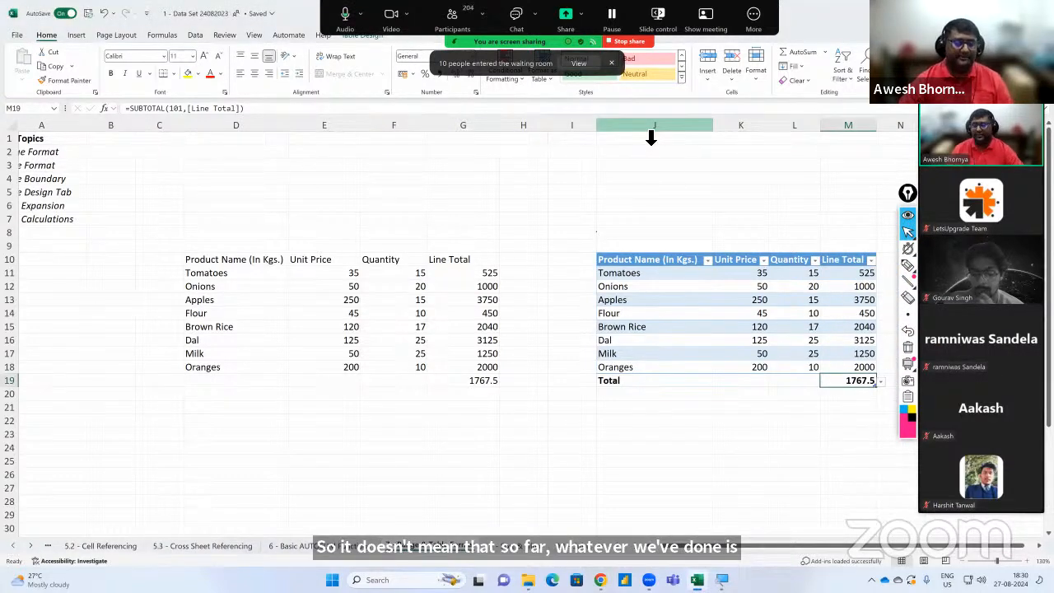
Delete columns J to M containing the formatted product table.
drag(651, 133, 851, 140)
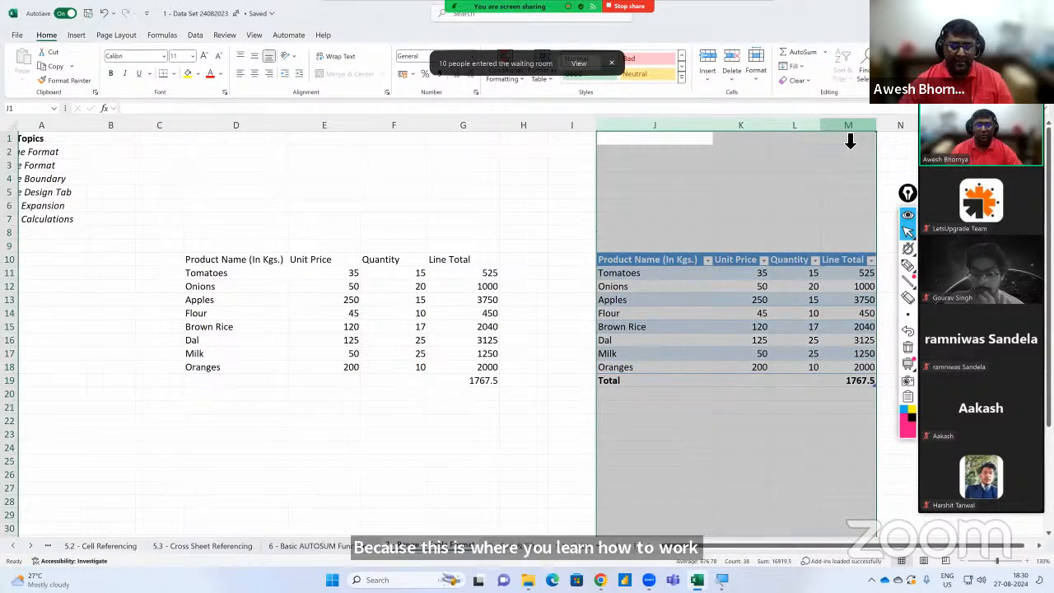
right_click(675, 134)
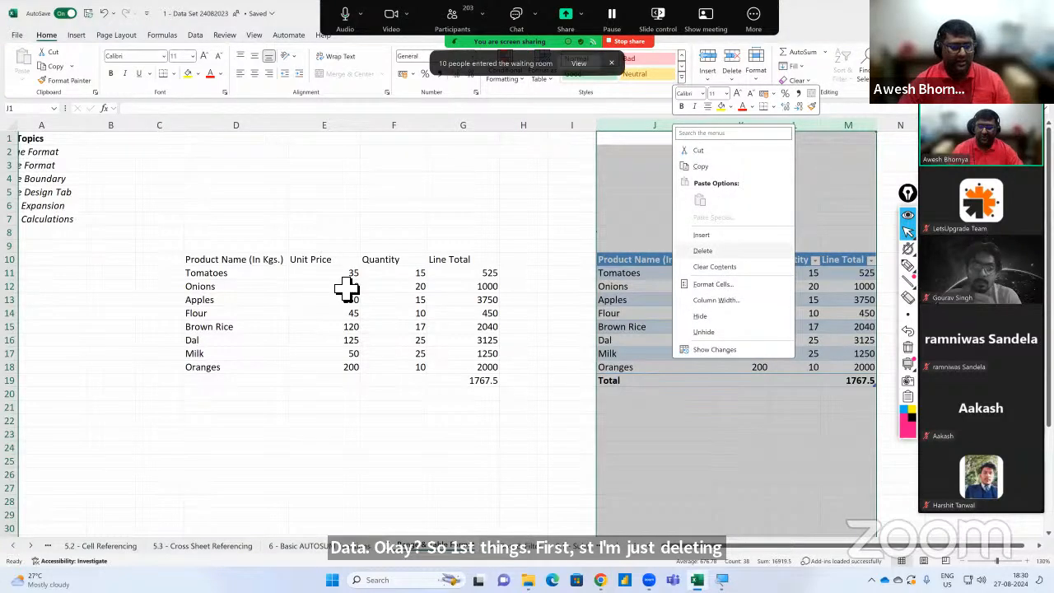
Clear the data in rows 17 to 19 and the Line Total values in G11:G16.
drag(216, 264, 462, 385)
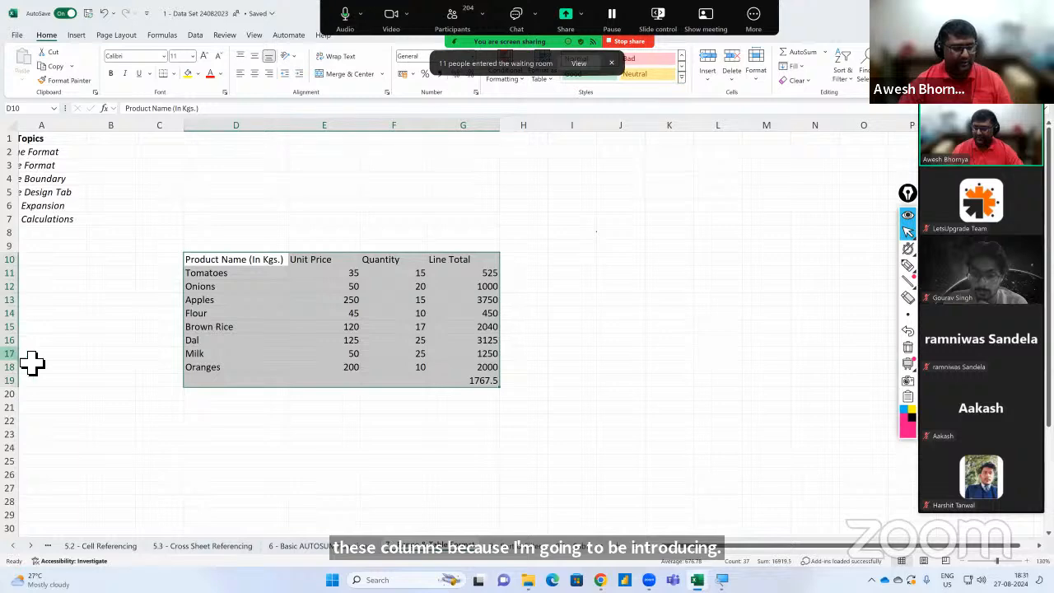
drag(12, 356, 12, 383)
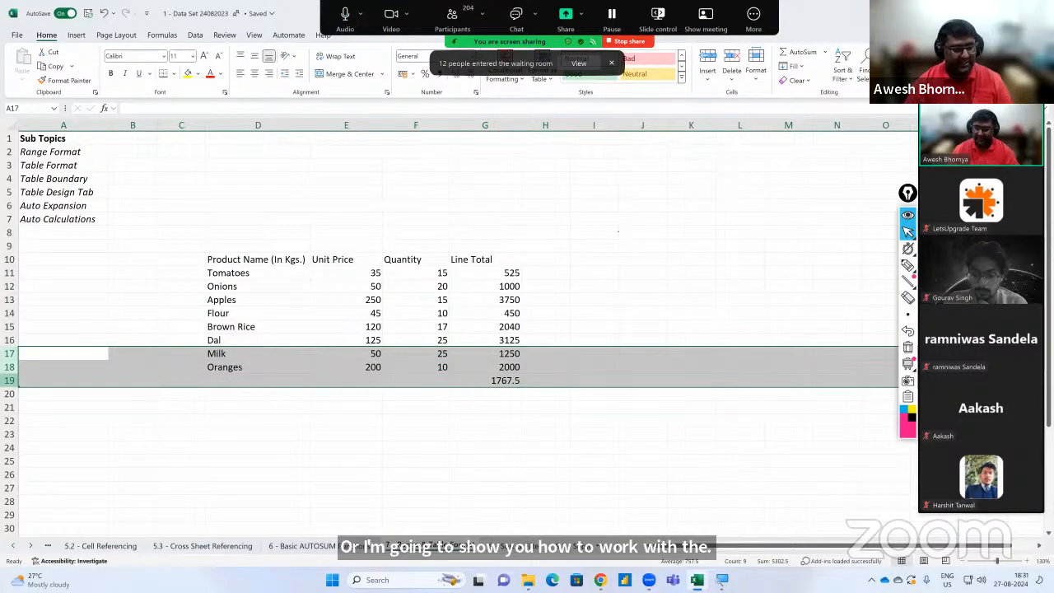
key(Delete)
drag(480, 275, 481, 345)
key(Delete)
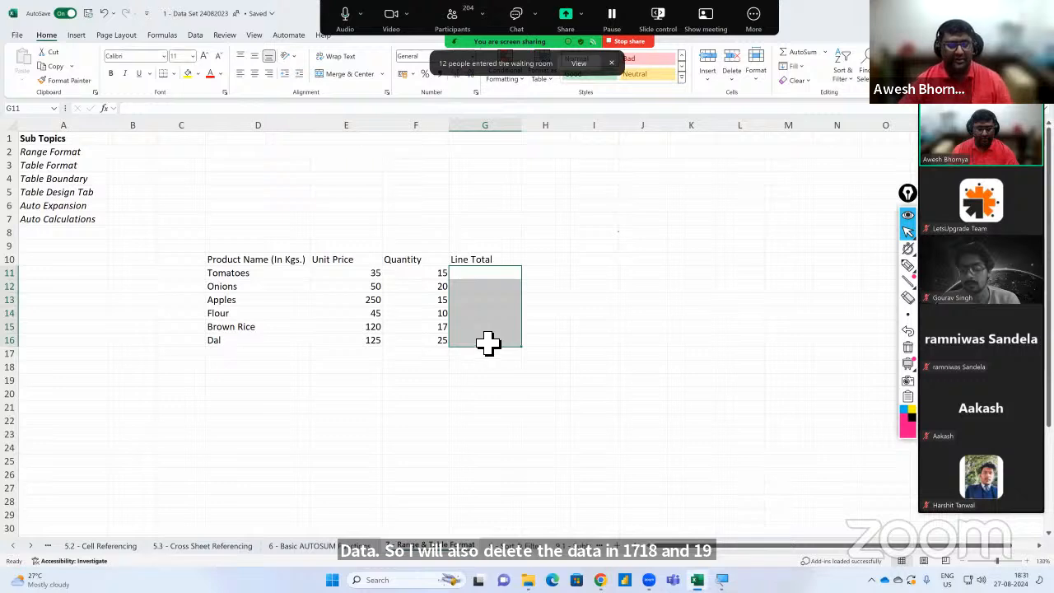
Copy the product range D10:G16 and paste it at J10.
drag(245, 263, 475, 347)
key(ctrl+c)
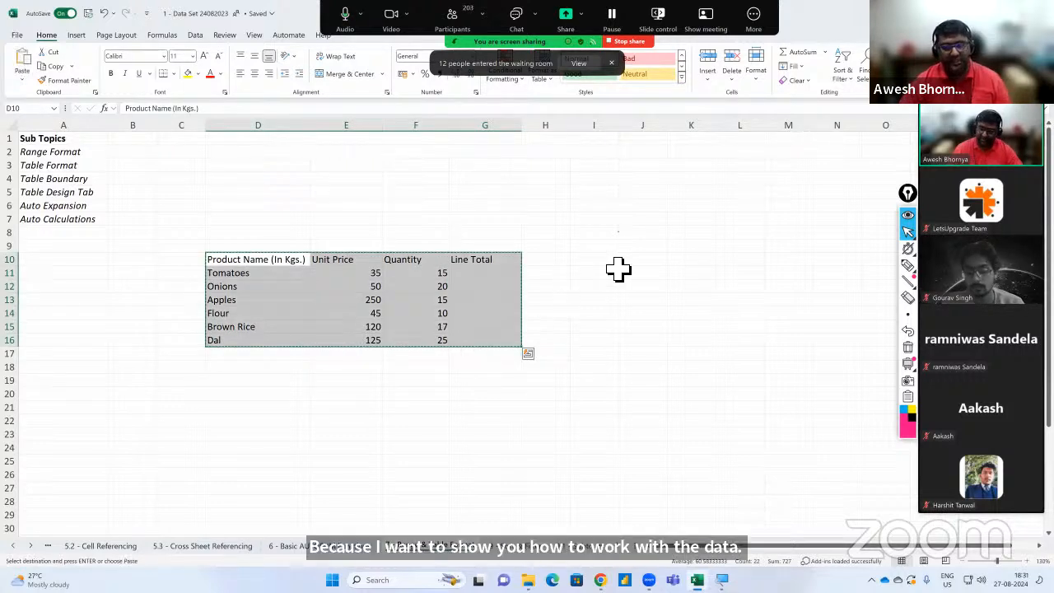
click(636, 264)
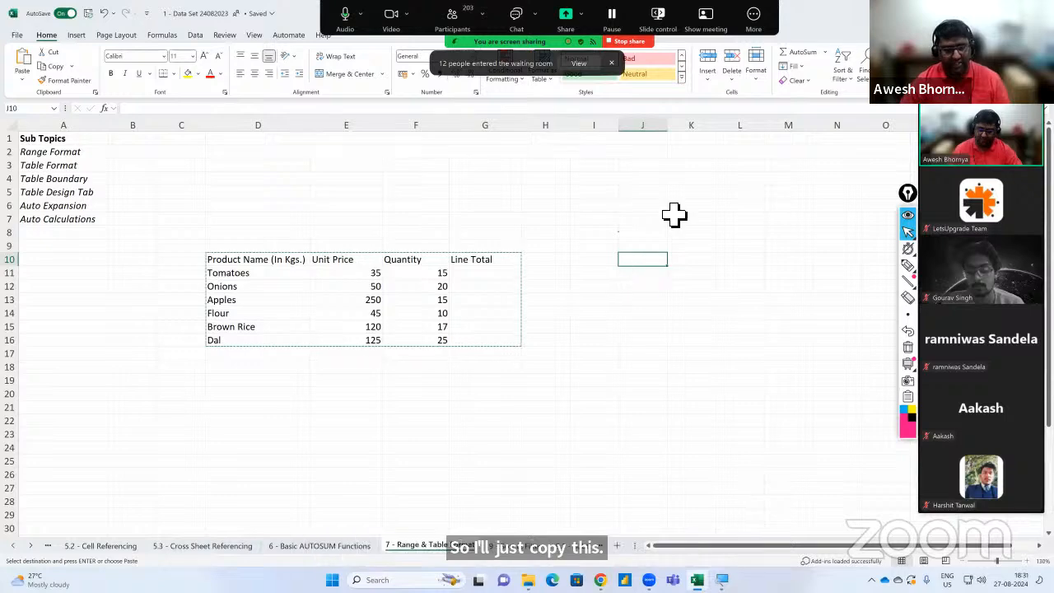
key(ctrl+v)
Auto-fit columns J to M to the pasted data and widen columns K to M slightly.
drag(653, 132, 814, 132)
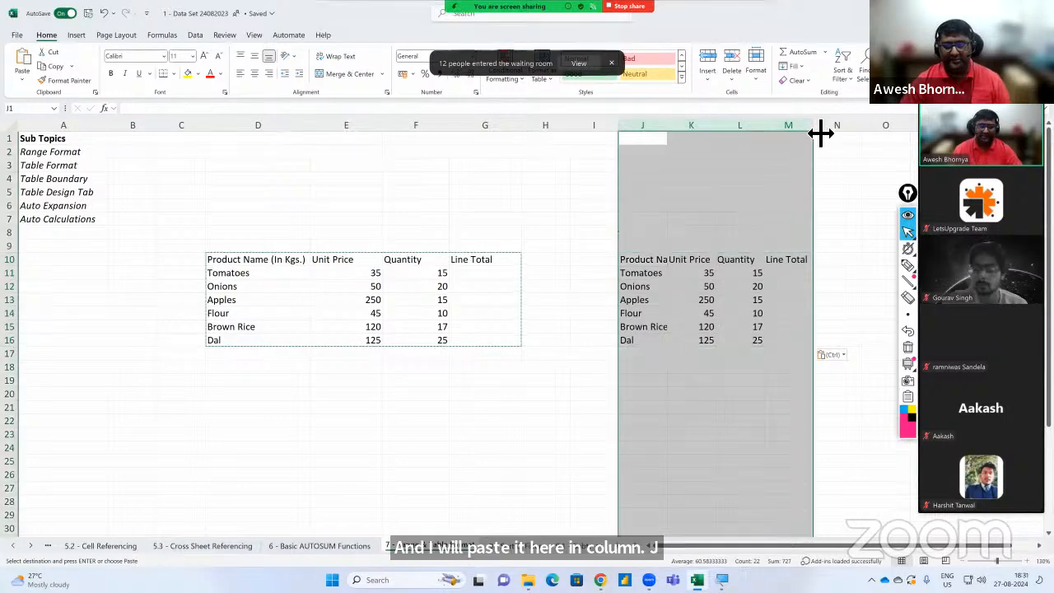
double_click(814, 131)
click(809, 304)
click(497, 277)
key(Escape)
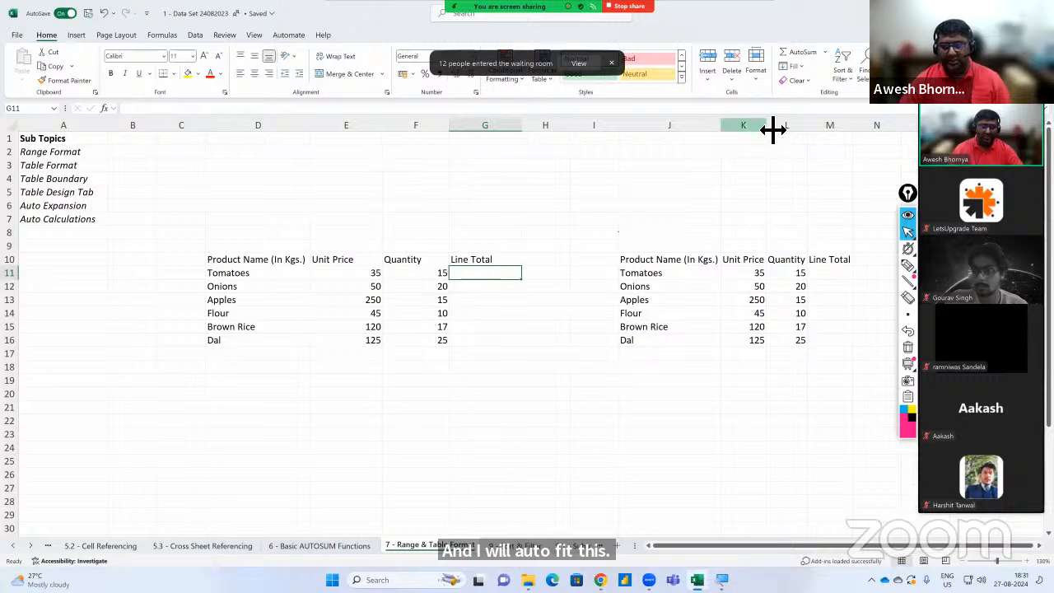
drag(772, 132, 889, 134)
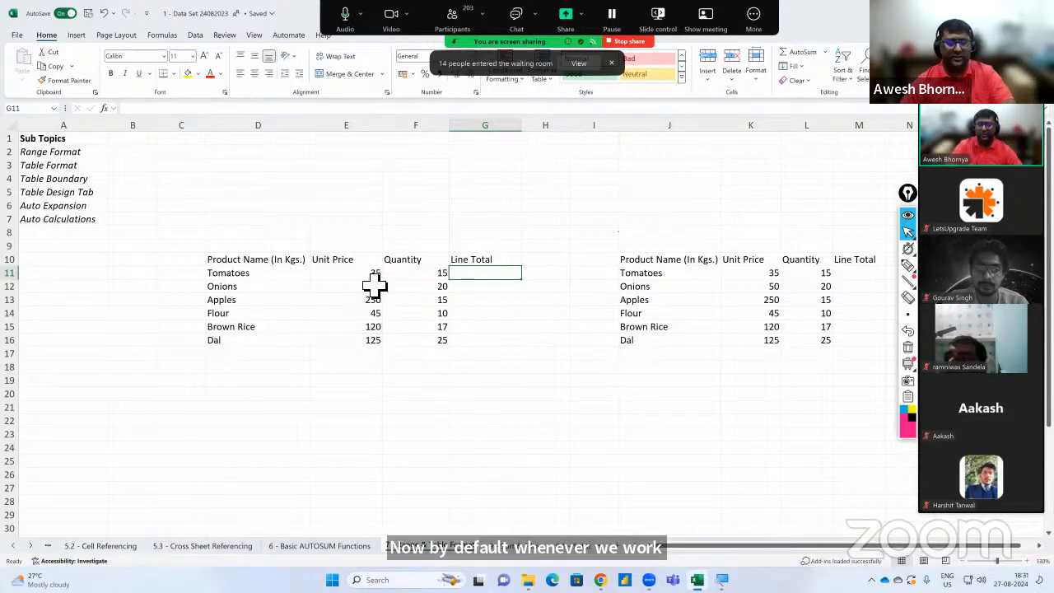
Enter the label Range in cell D5 above the original product data.
click(243, 193)
text(Range)
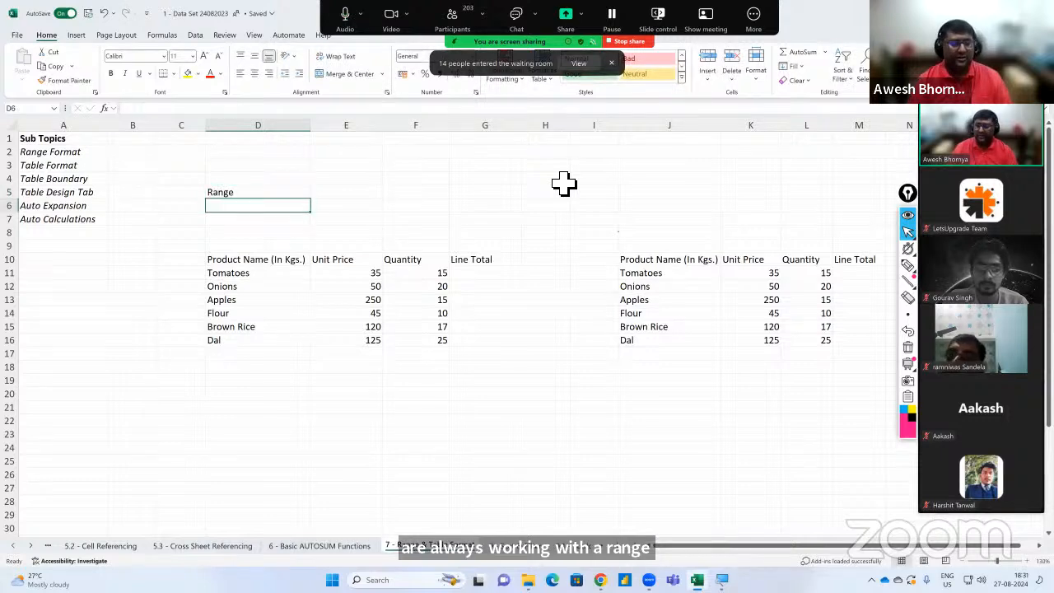
key(Return)
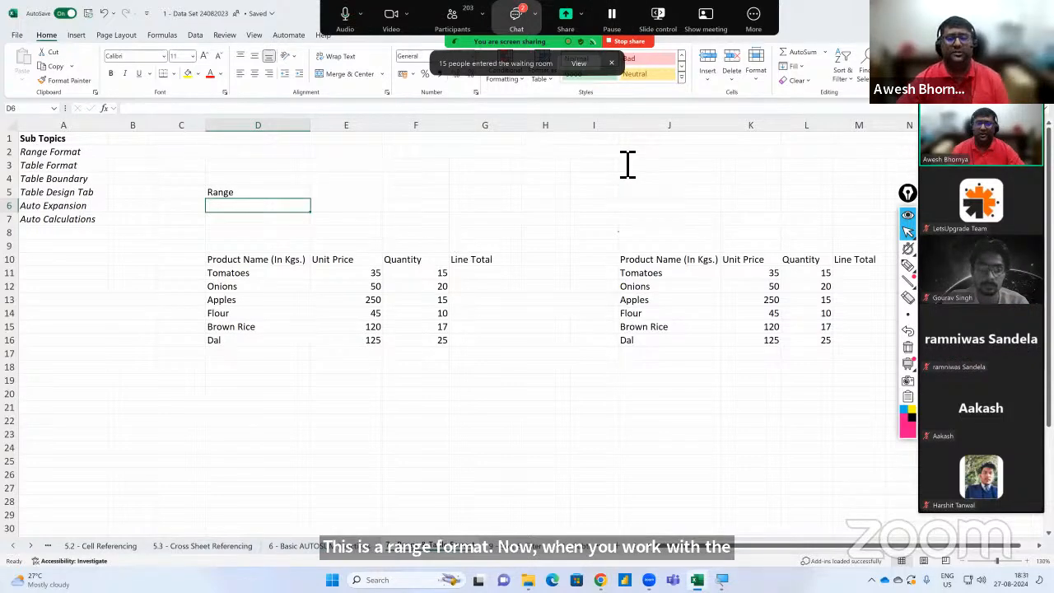
Check the recent messages in the meeting chat and close it.
key(alt+h)
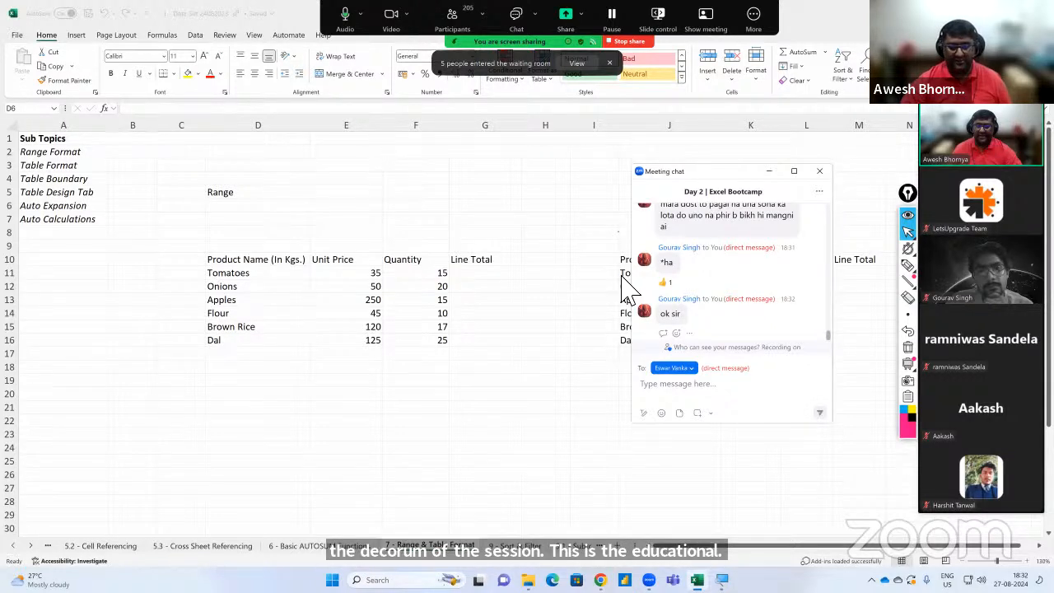
click(820, 171)
Calculate the Line Total in G11 with =E11*F11 and fill the formula down to G16.
click(484, 273)
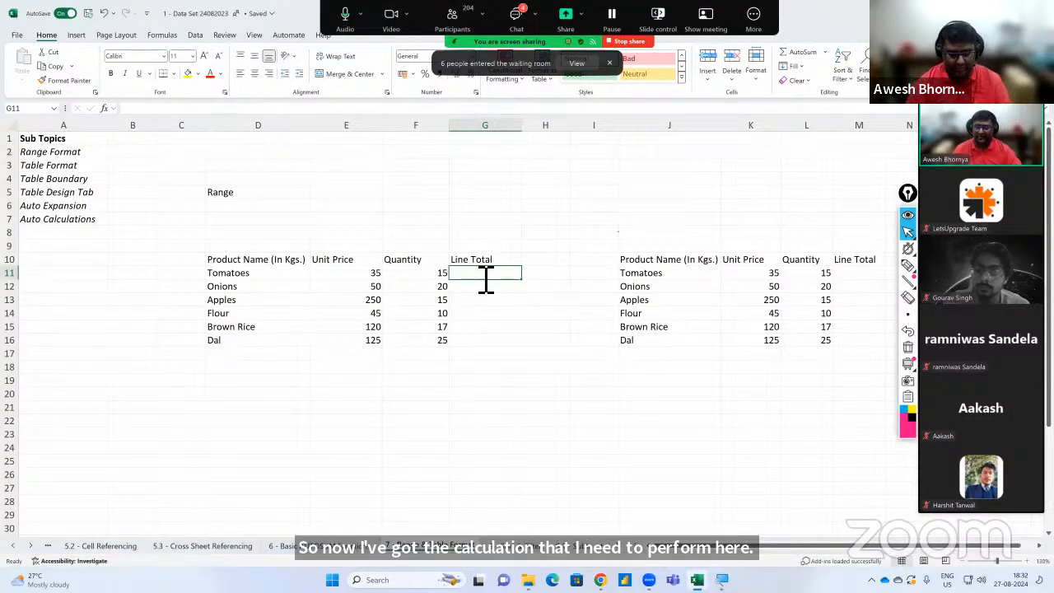
text(=)
click(374, 274)
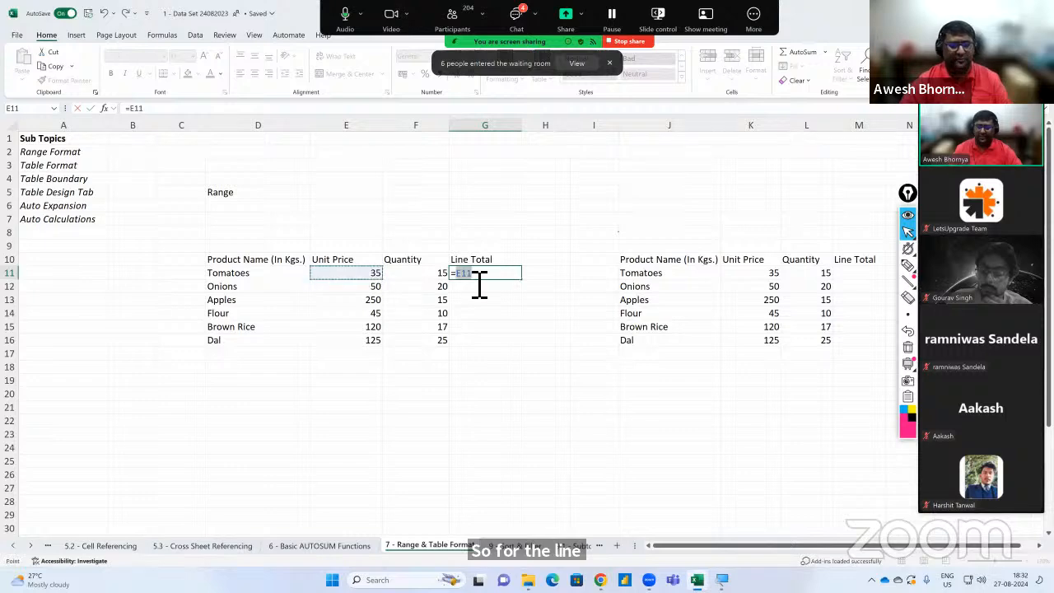
text(*)
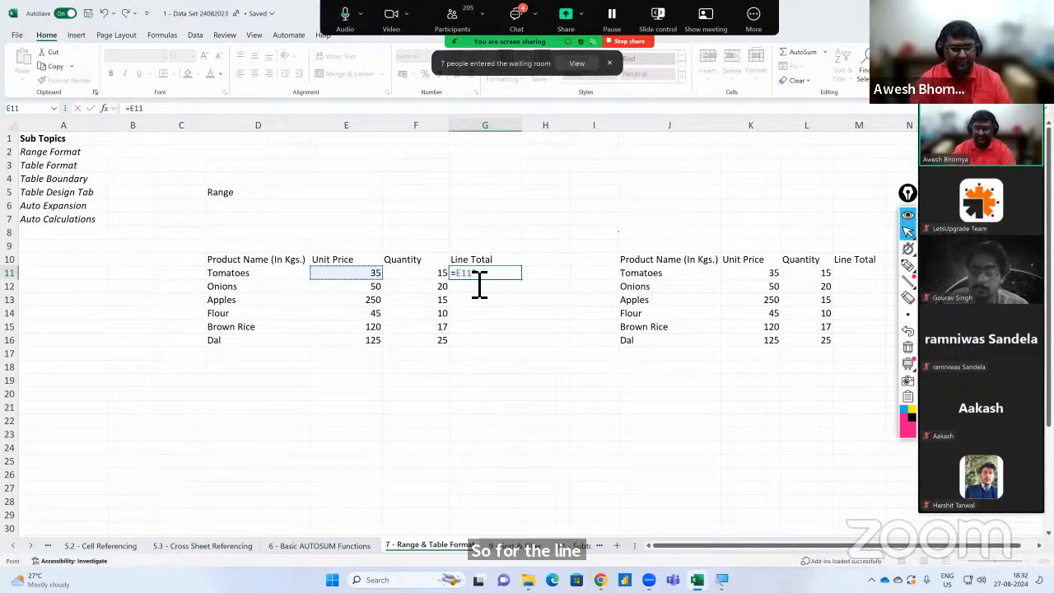
click(428, 276)
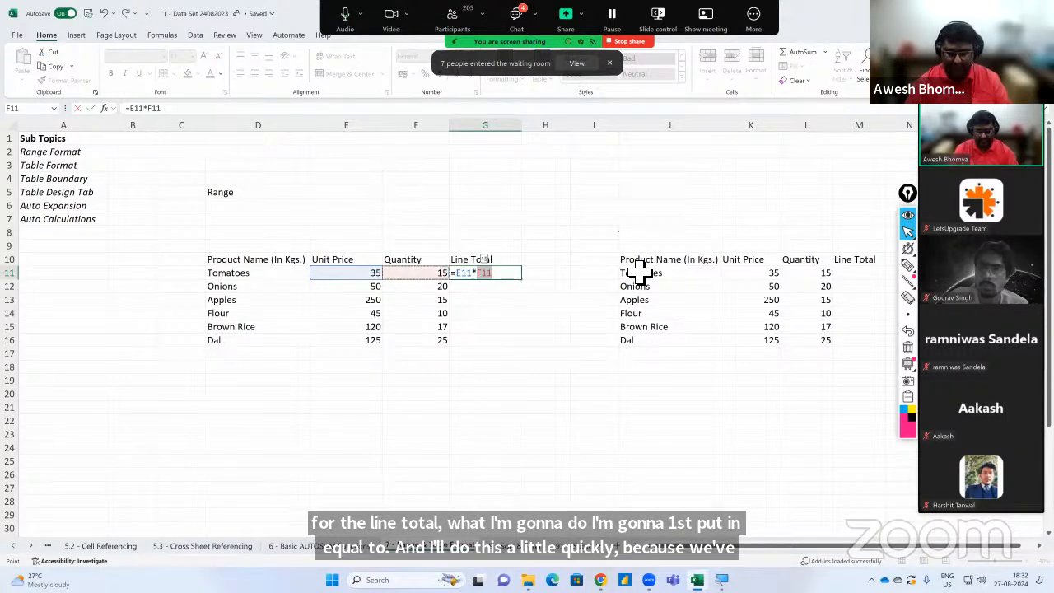
key(Return)
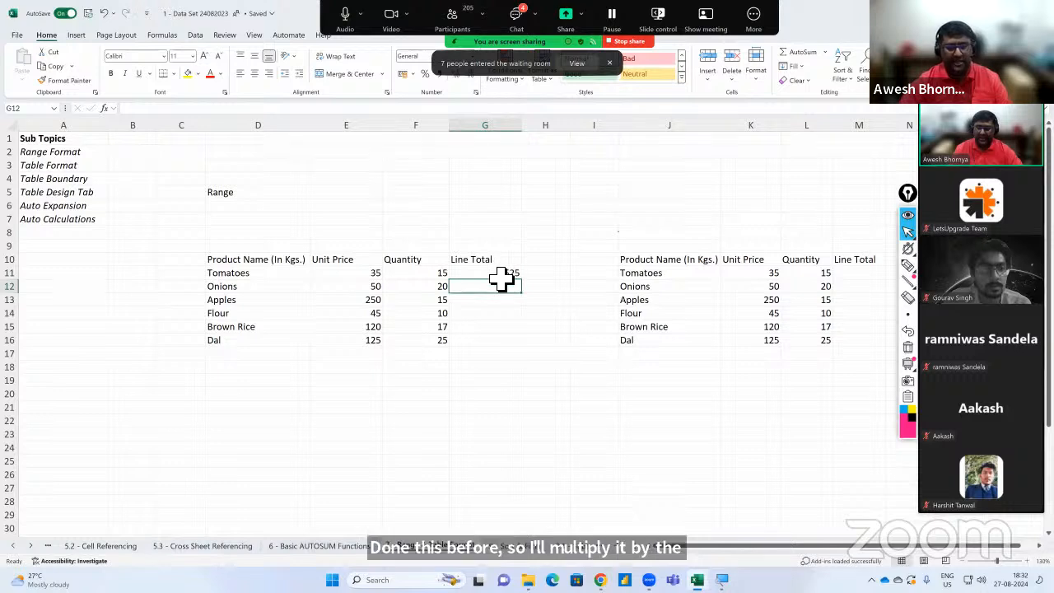
click(504, 274)
drag(521, 279, 531, 351)
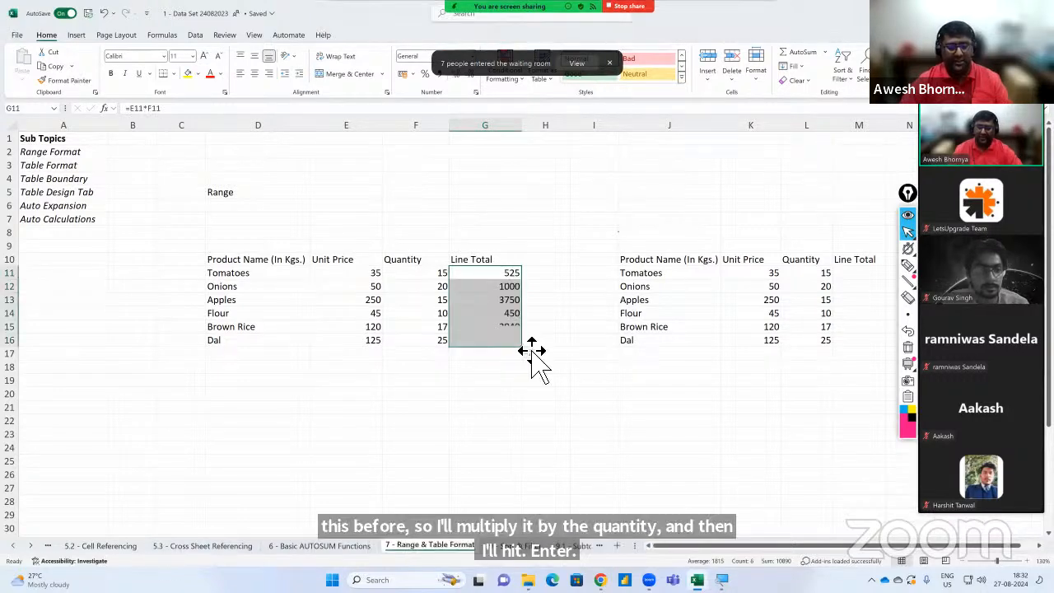
Move the Range label from D5 up to D2.
click(238, 207)
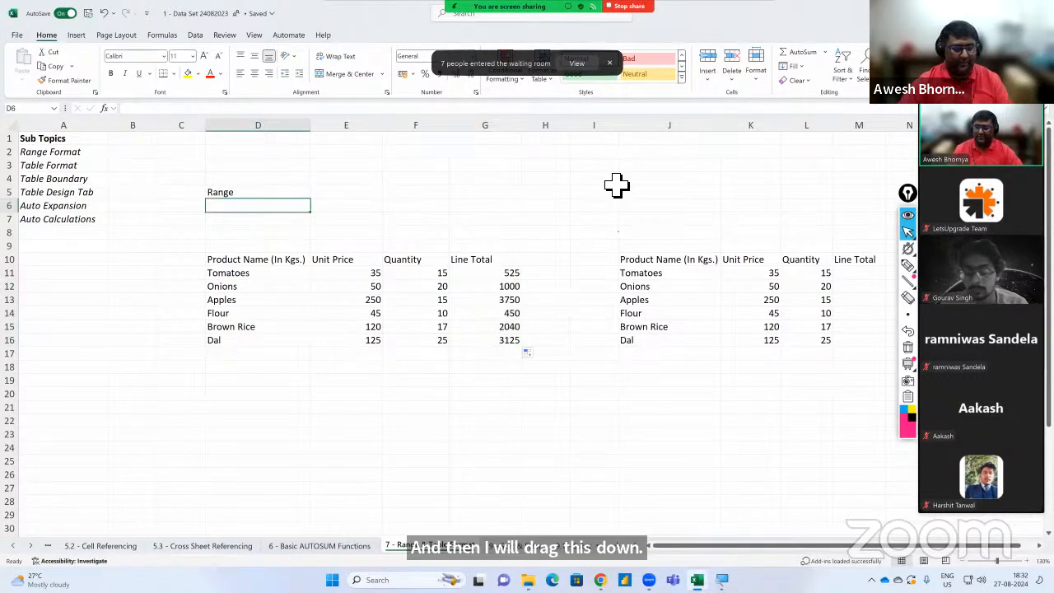
click(254, 196)
drag(255, 198, 255, 158)
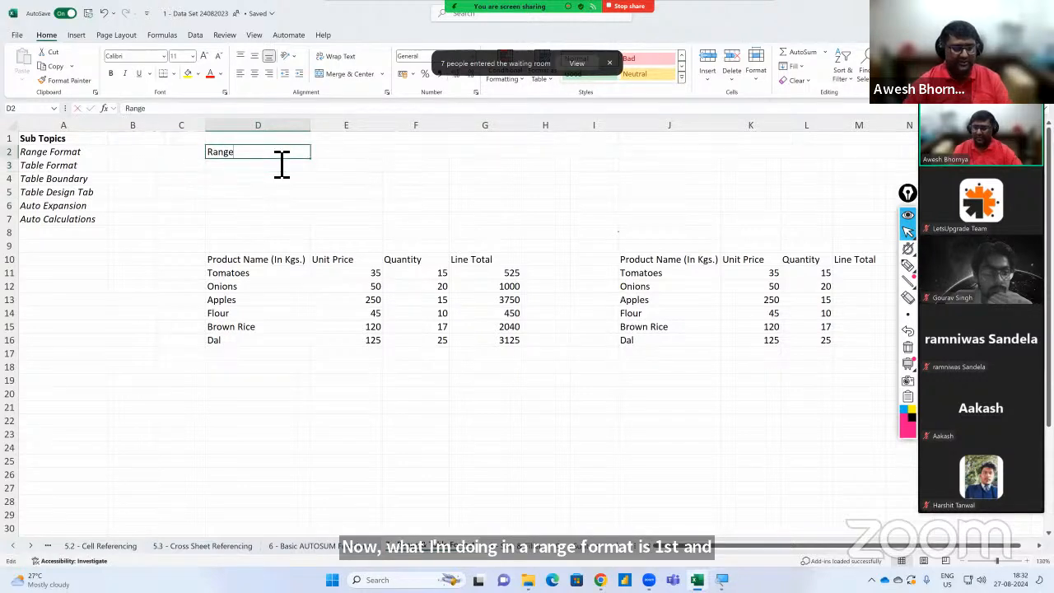
Extend the label in D2 to Range Format and enter Cell Referencing beneath it in D3.
key(F2)
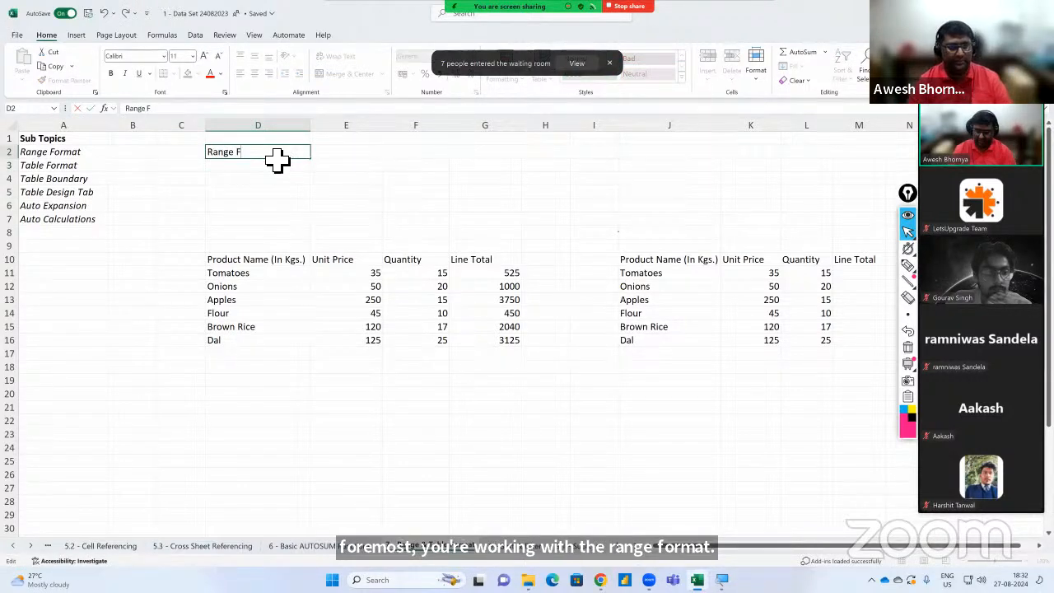
text(Format)
key(Return)
text(Cell)
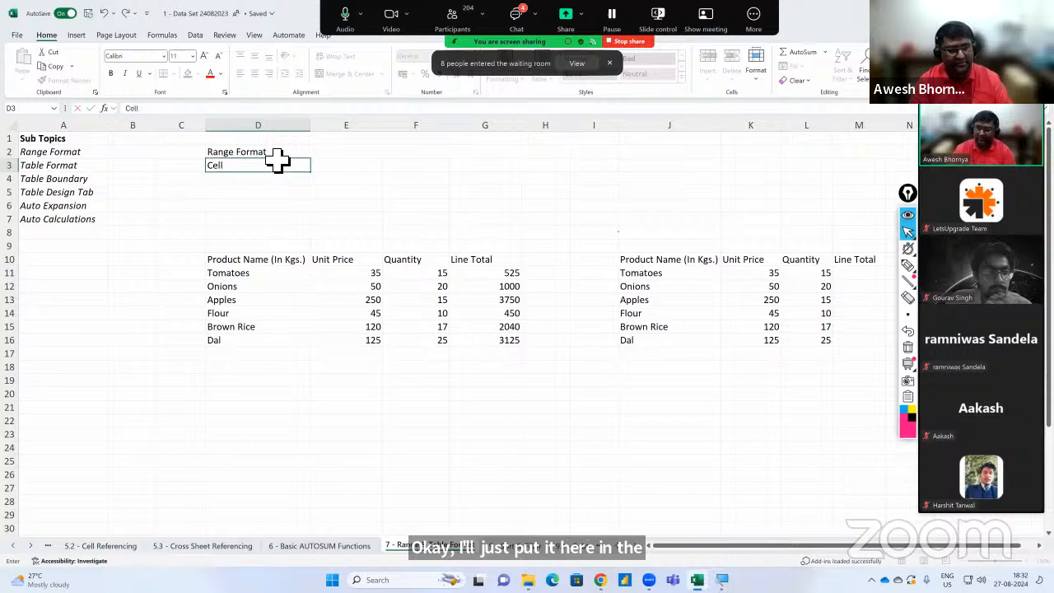
text( Referencing)
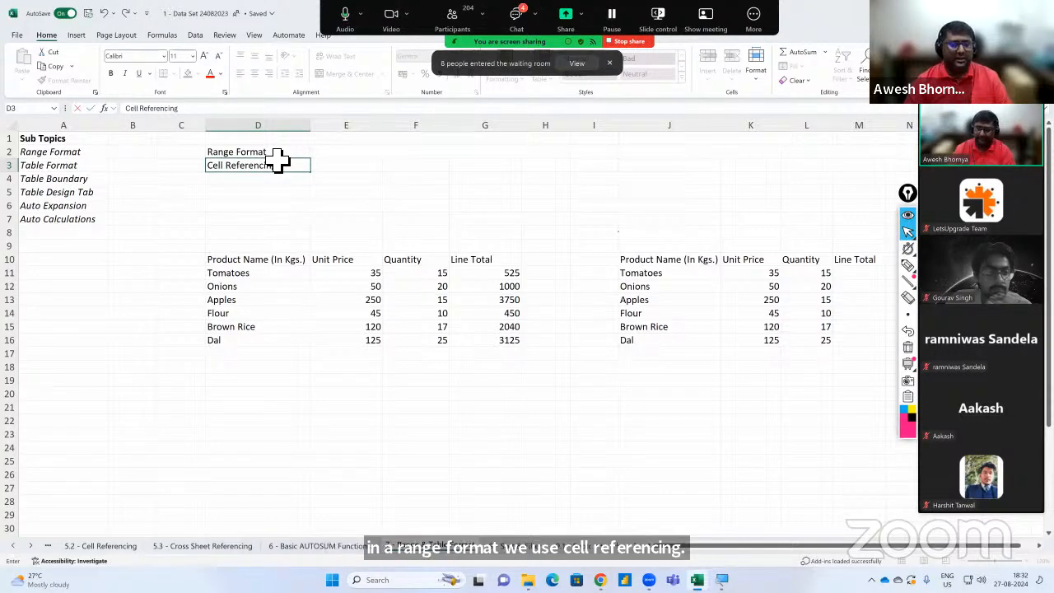
key(Return)
Highlight the Range Format heading in D2 with yellow fill and enter the note No auto calc in D4.
click(277, 153)
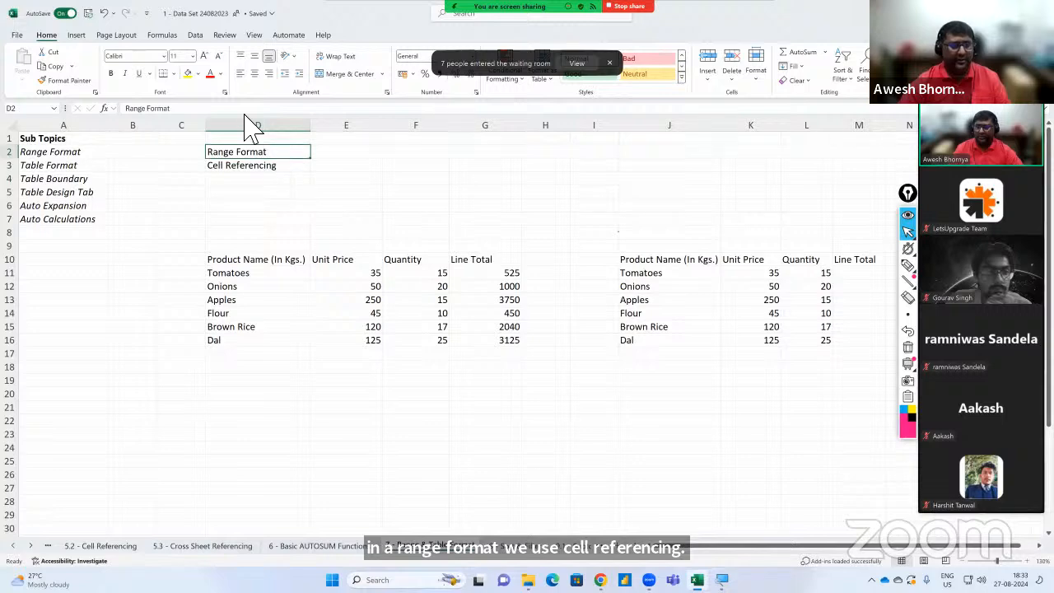
click(188, 72)
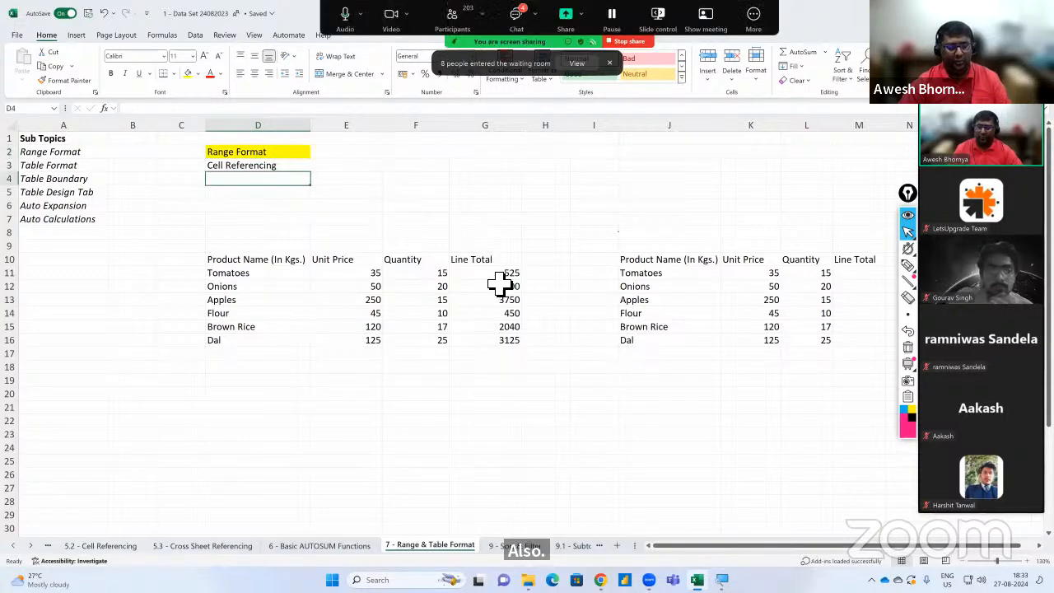
click(494, 275)
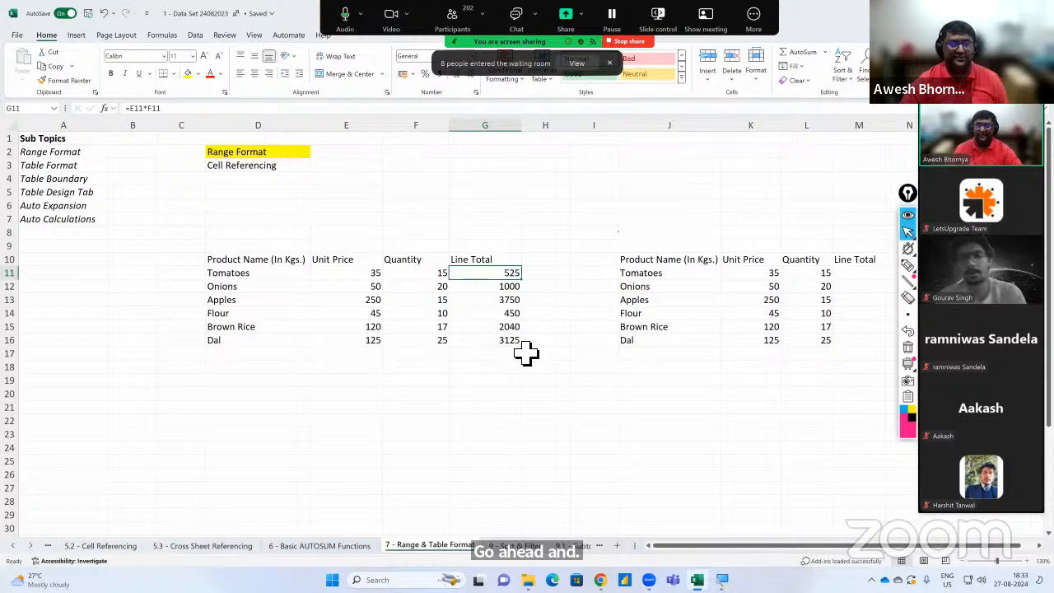
click(301, 183)
text(No auto calc)
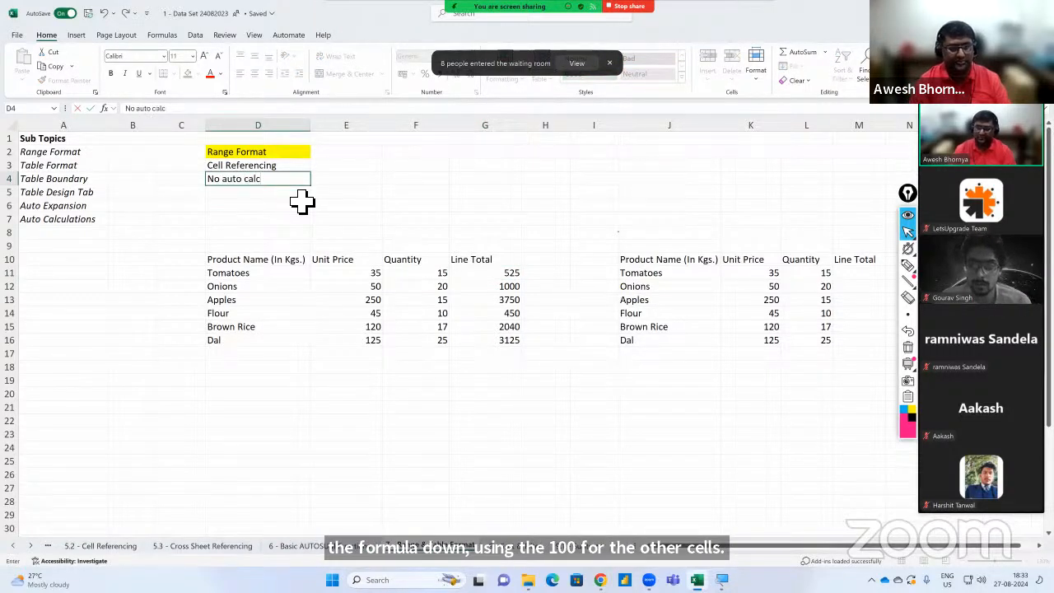
key(Return)
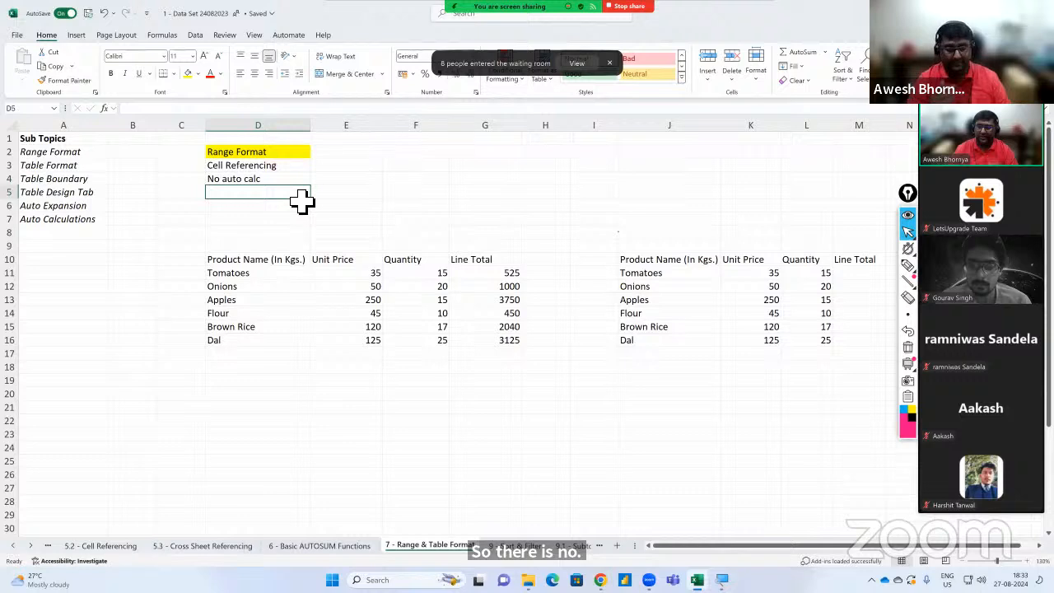
Total the Line Total values G11:G16 in G17 with AutoSum.
click(485, 359)
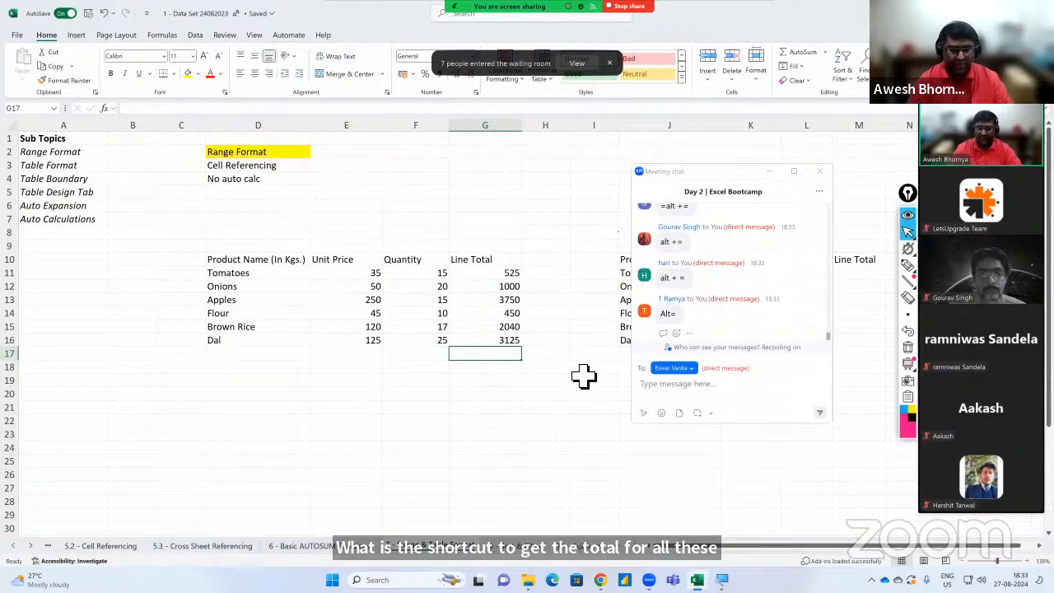
key(alt+equal)
key(Return)
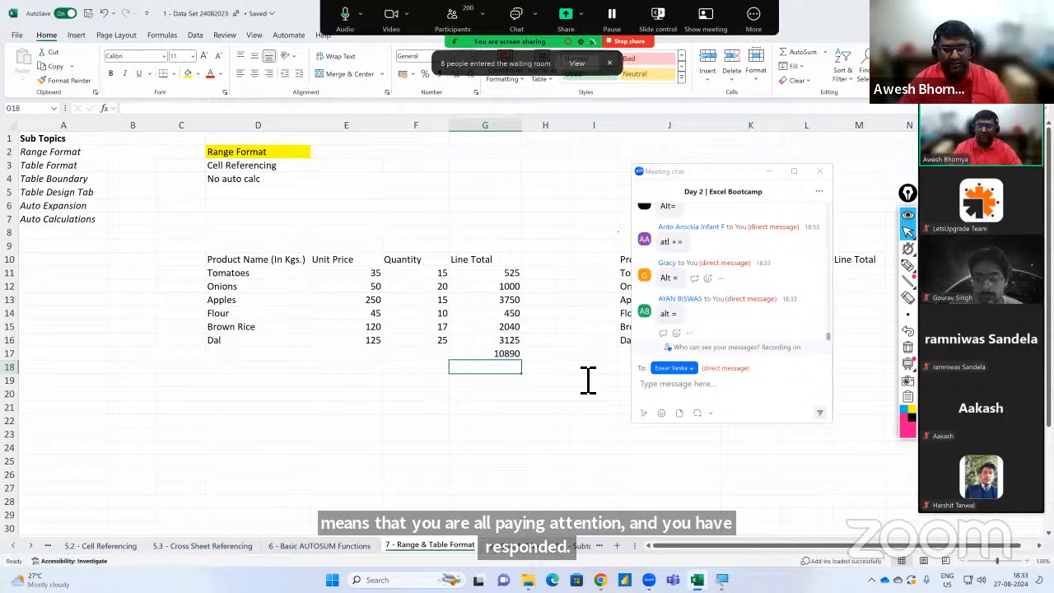
Change the function in G17 from SUM to AVERAGE, keeping the range G11:G16.
click(505, 352)
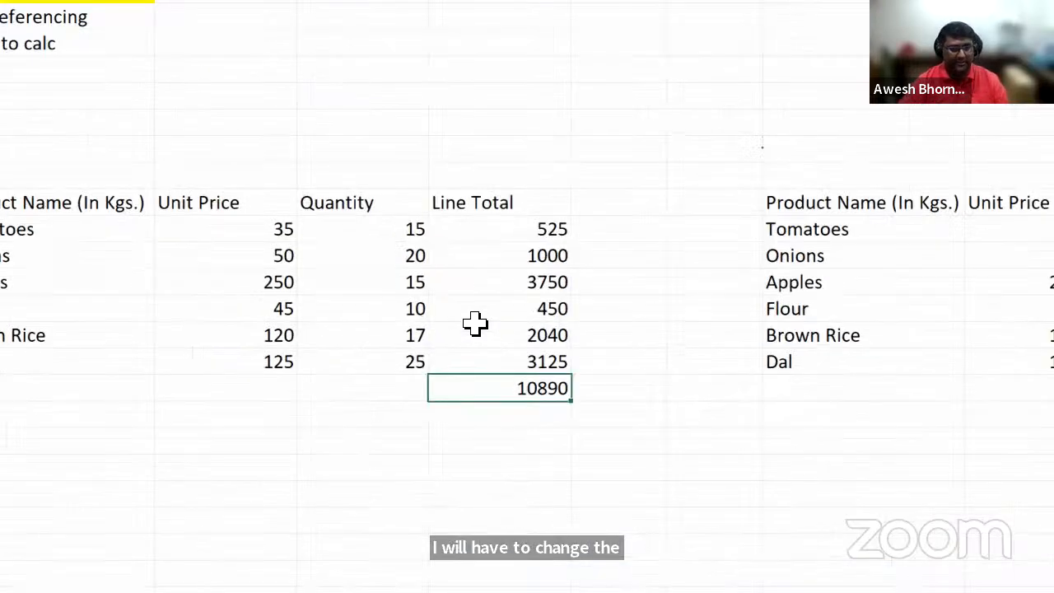
click(285, 53)
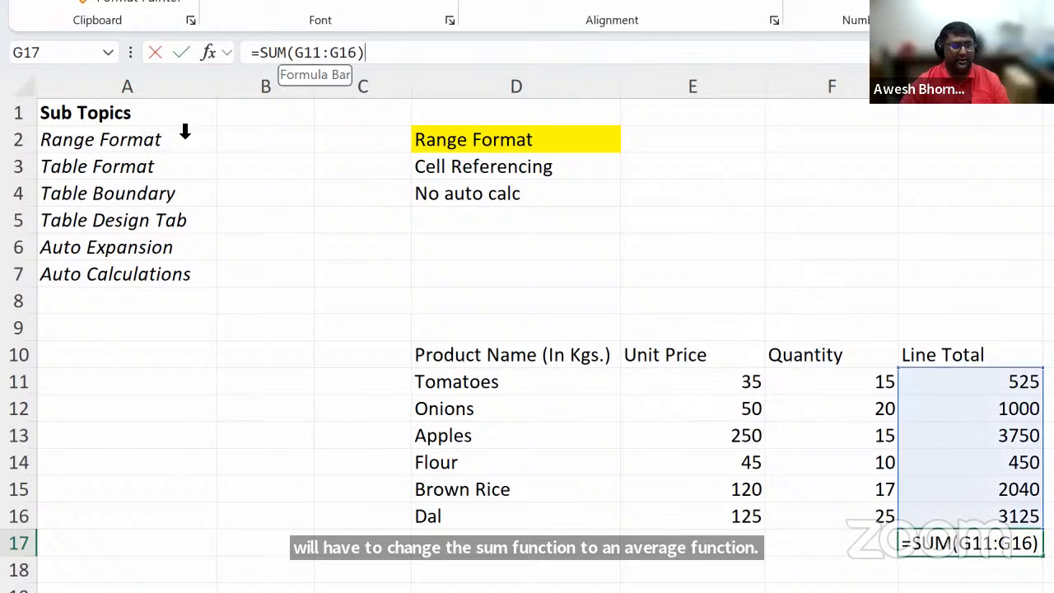
key(BackSpace)
key(BackSpace)
key(BackSpace)
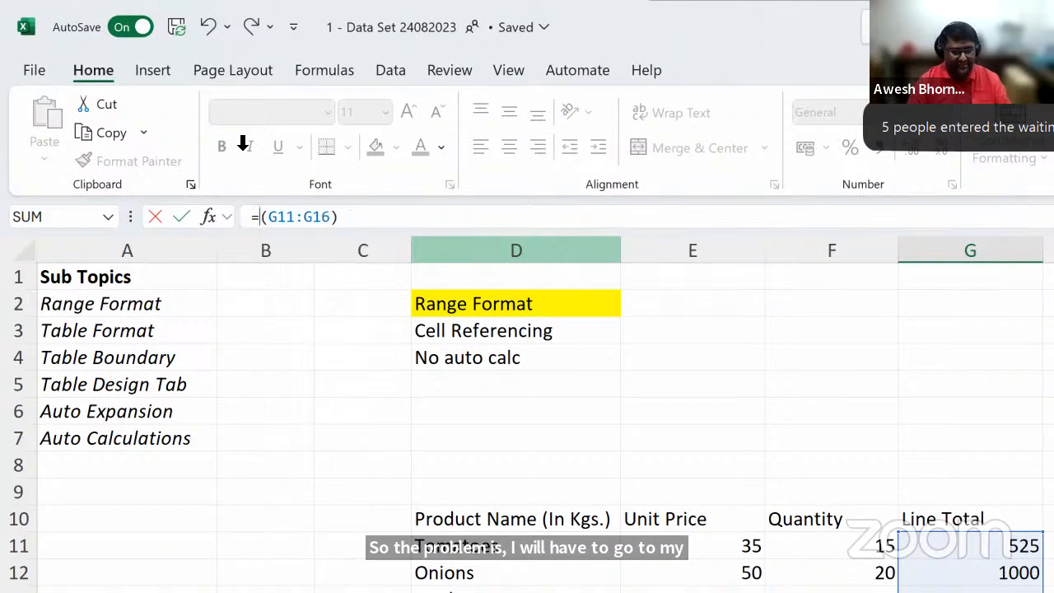
text(aver)
key(Tab)
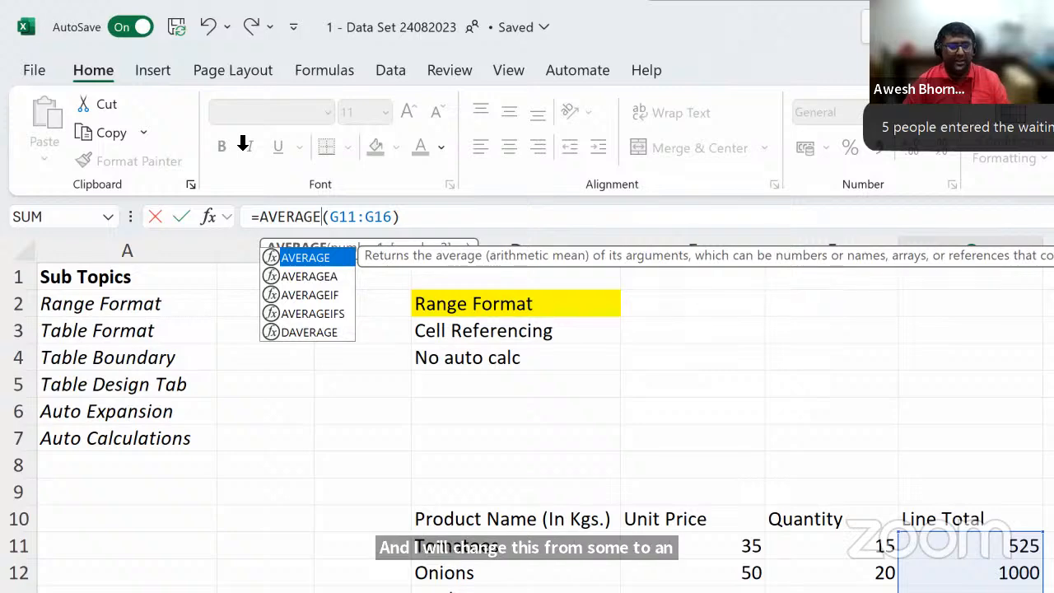
key(Return)
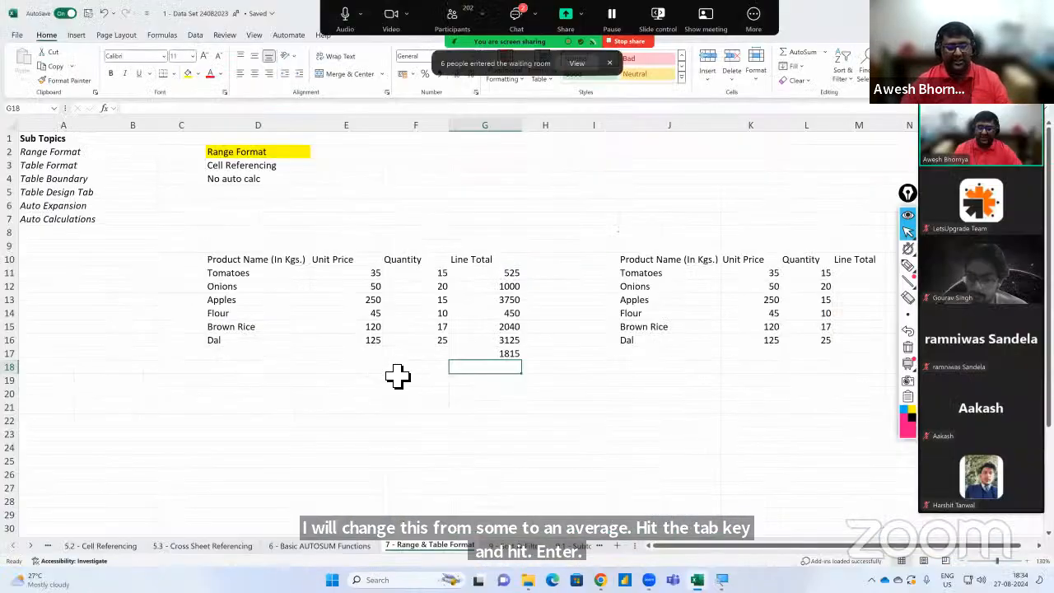
click(476, 355)
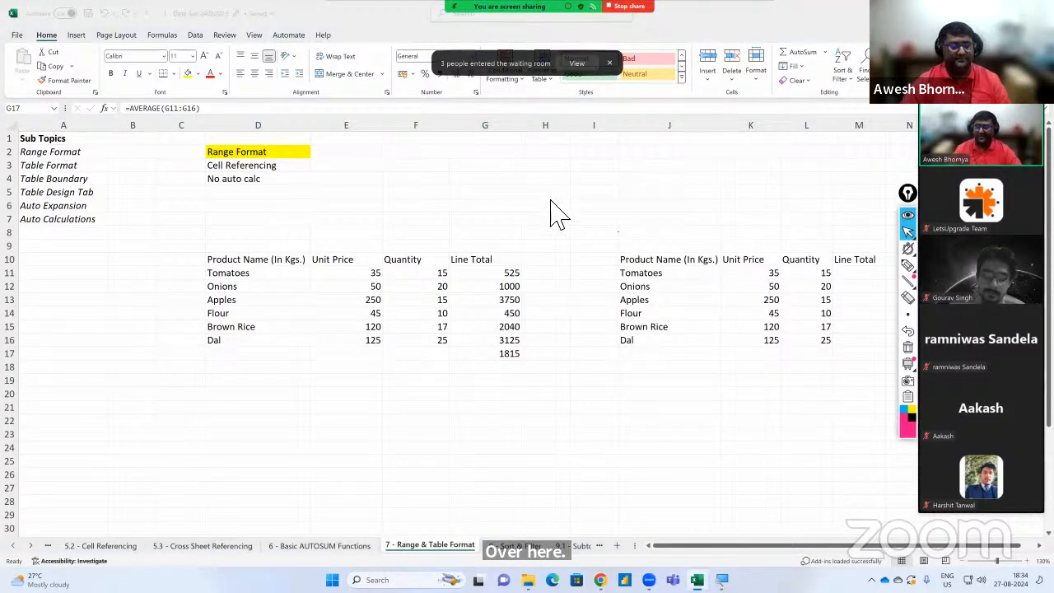
click(488, 359)
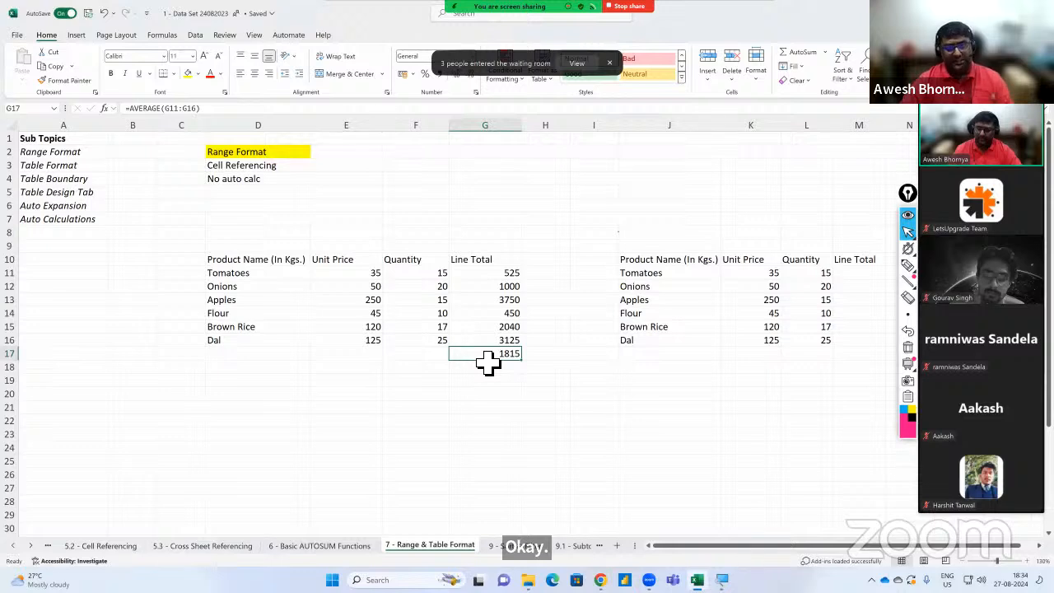
Enter the note No auto change of function in D5 and autofit the width of column D.
click(258, 181)
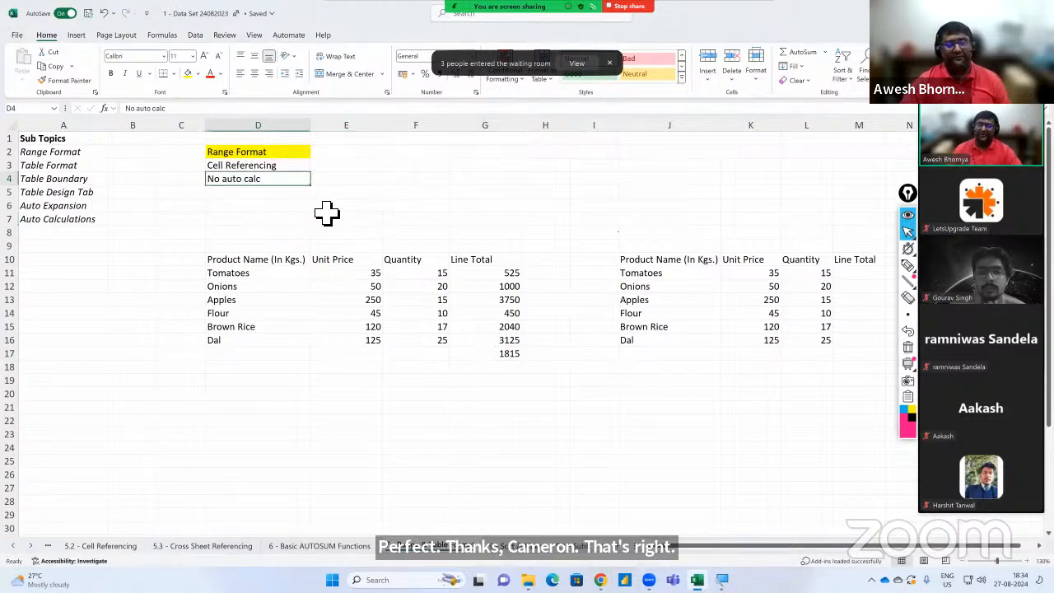
key(Down)
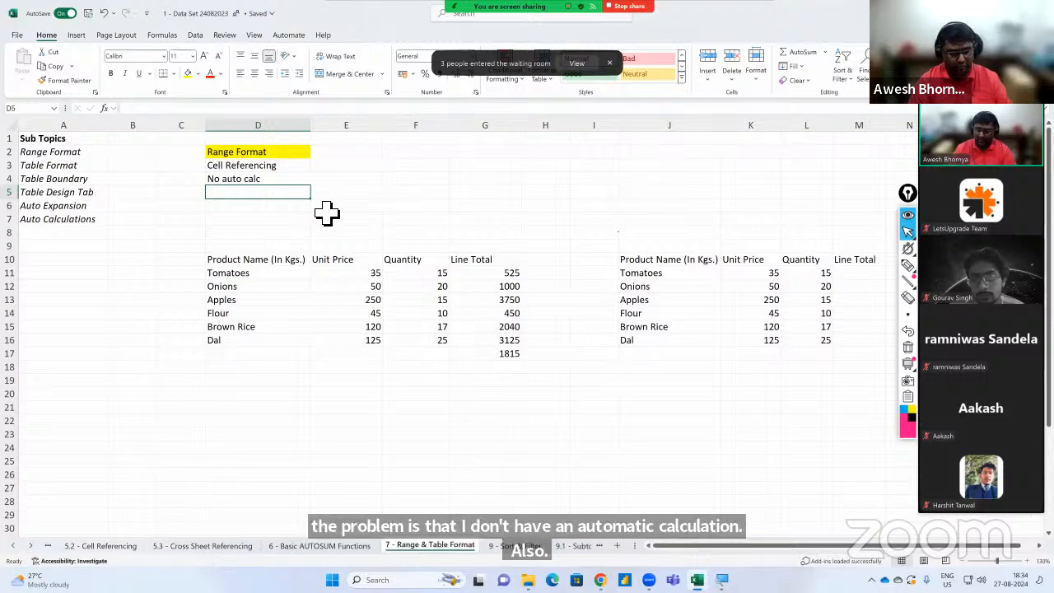
text(No change)
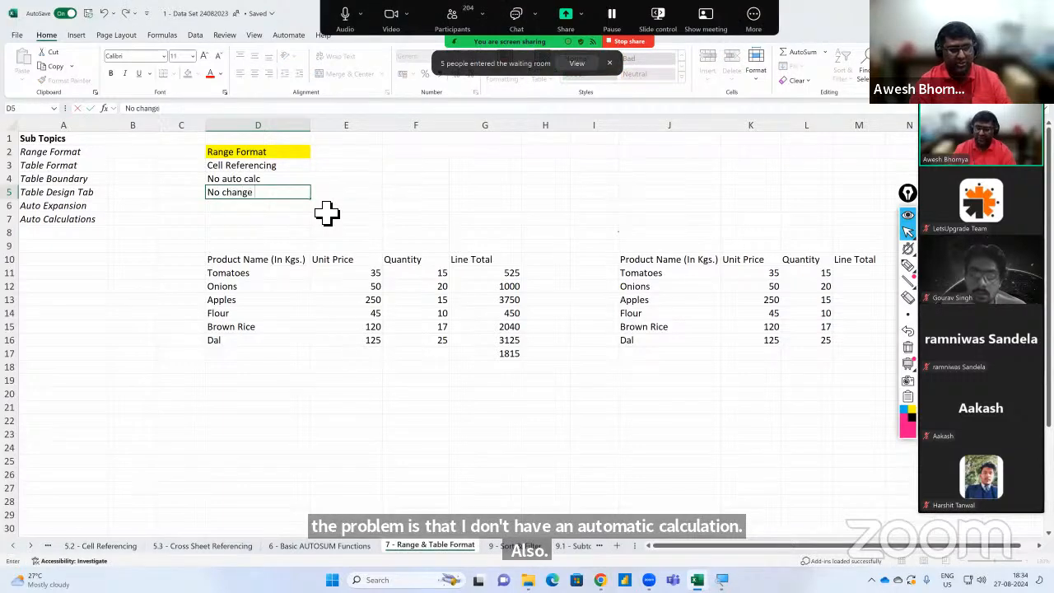
text( of func)
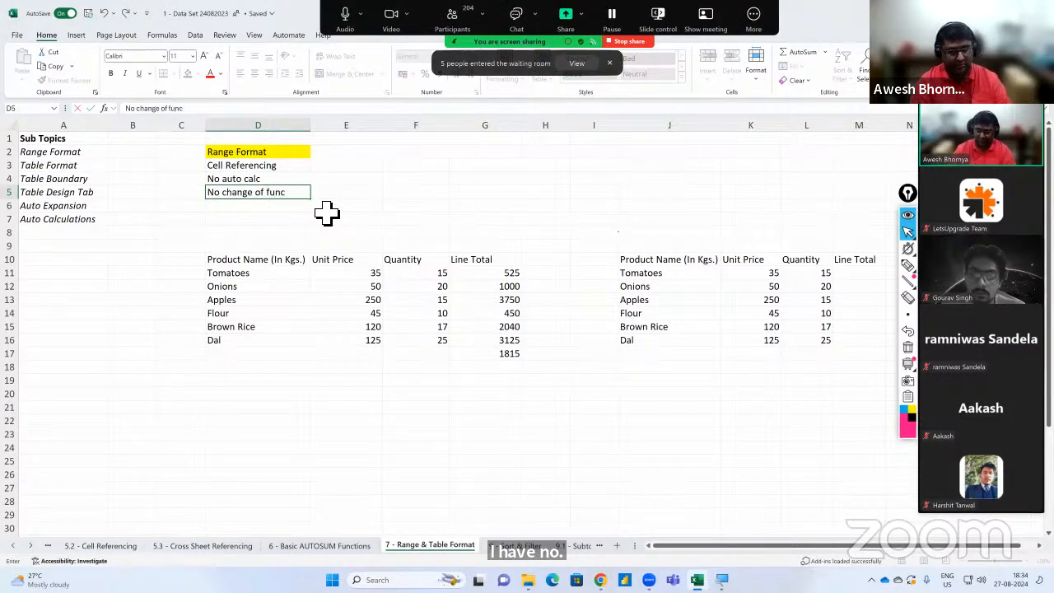
text(tion)
key(Return)
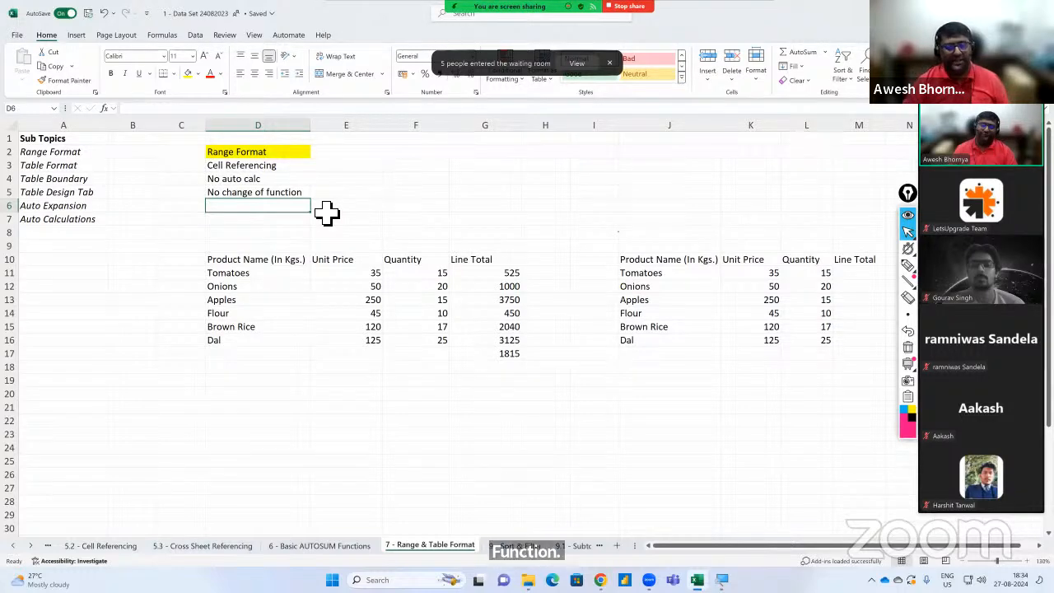
double_click(236, 195)
text(auto)
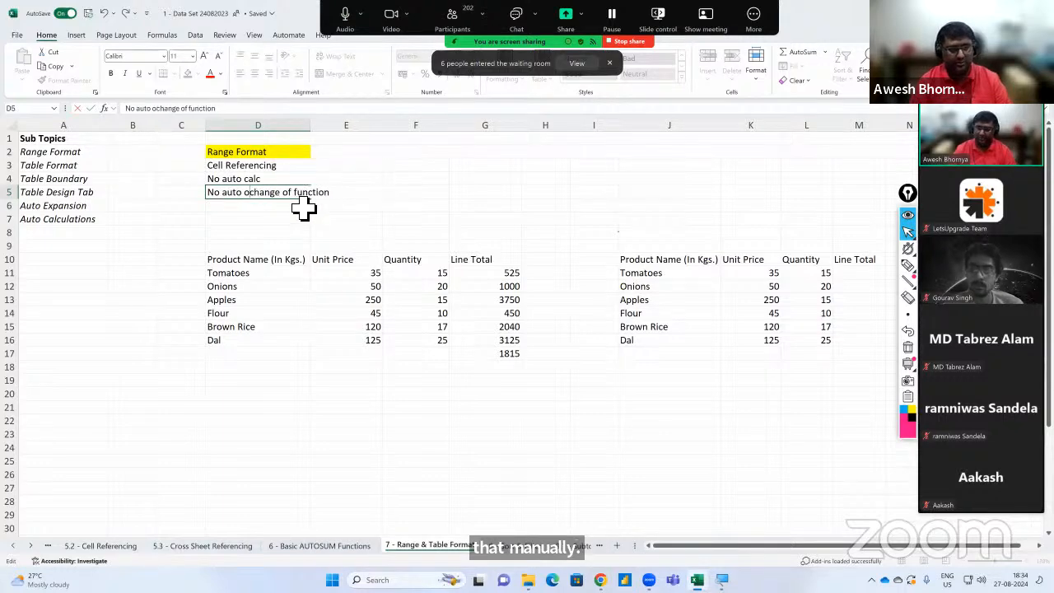
key(Return)
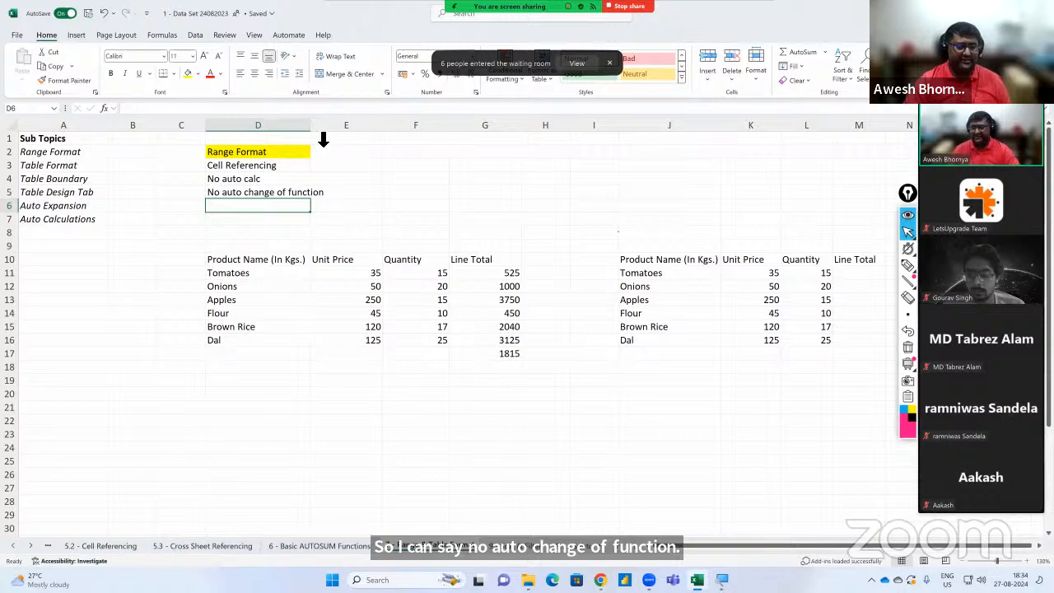
double_click(311, 130)
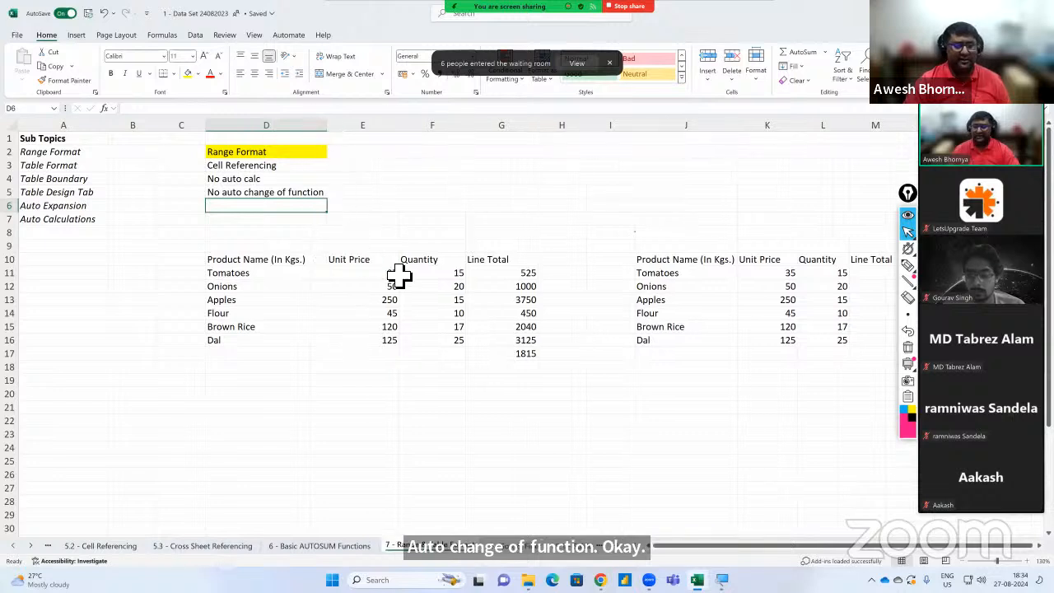
click(511, 353)
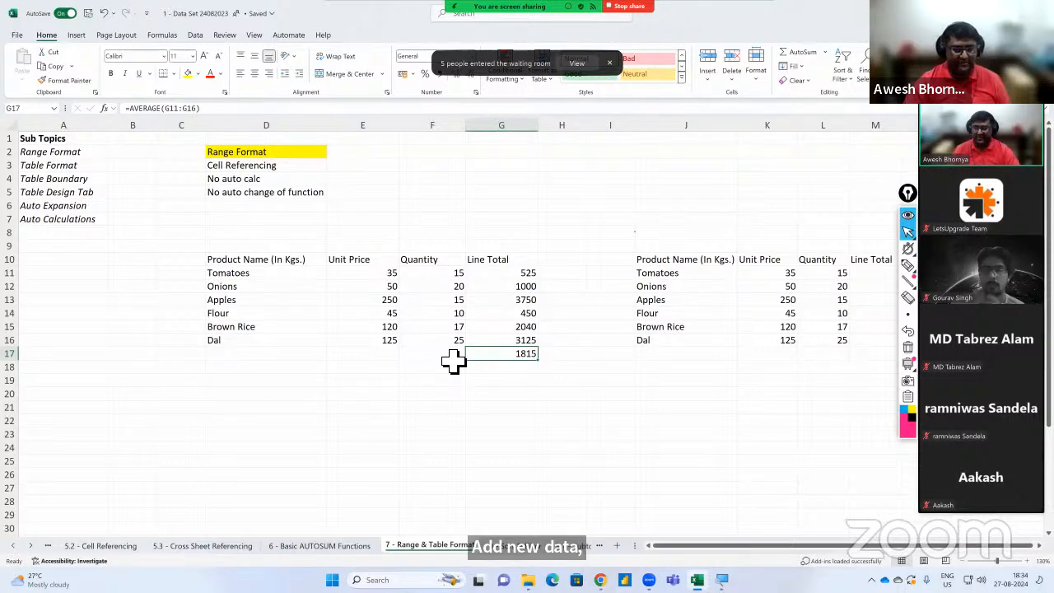
scroll(461, 313, down, 4)
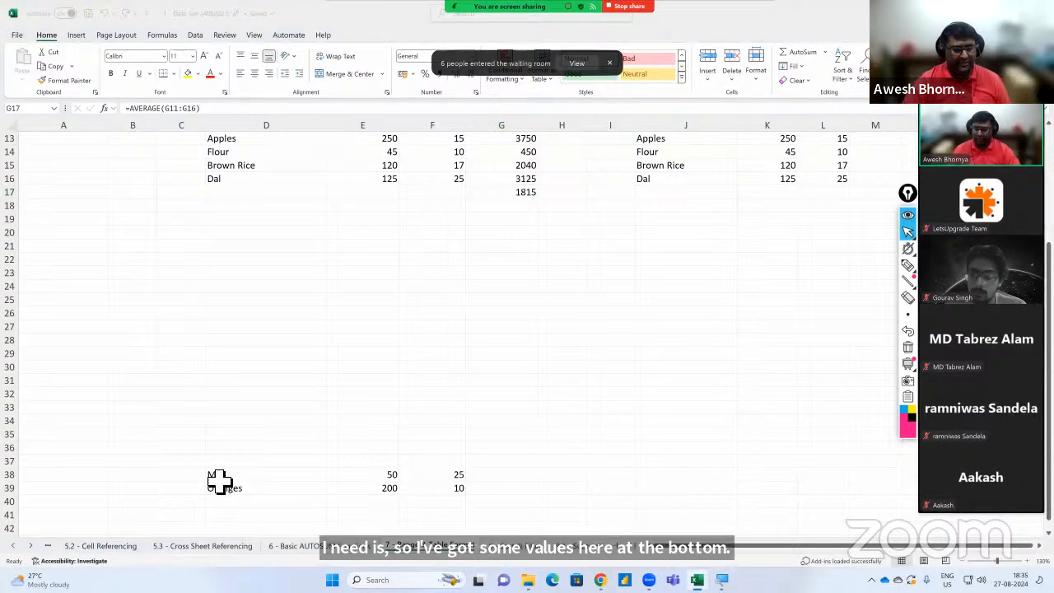
drag(216, 475, 421, 483)
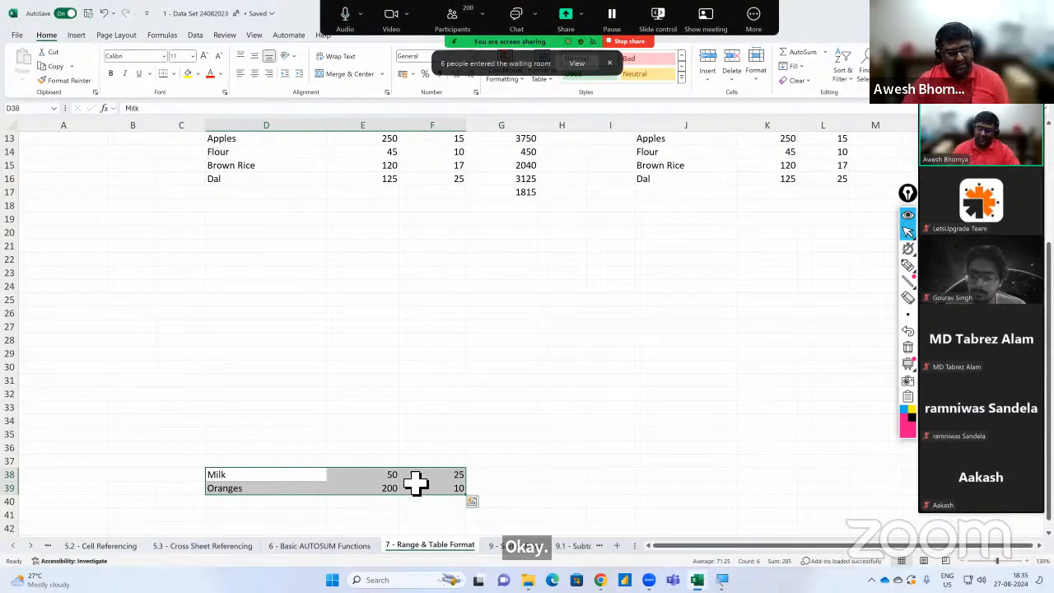
key(ctrl+c)
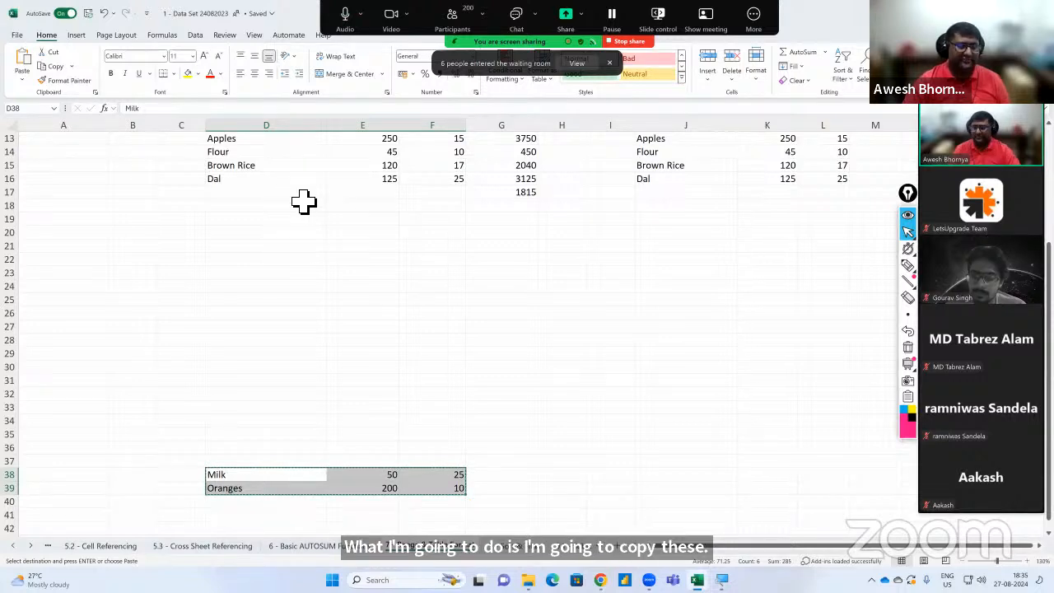
click(498, 194)
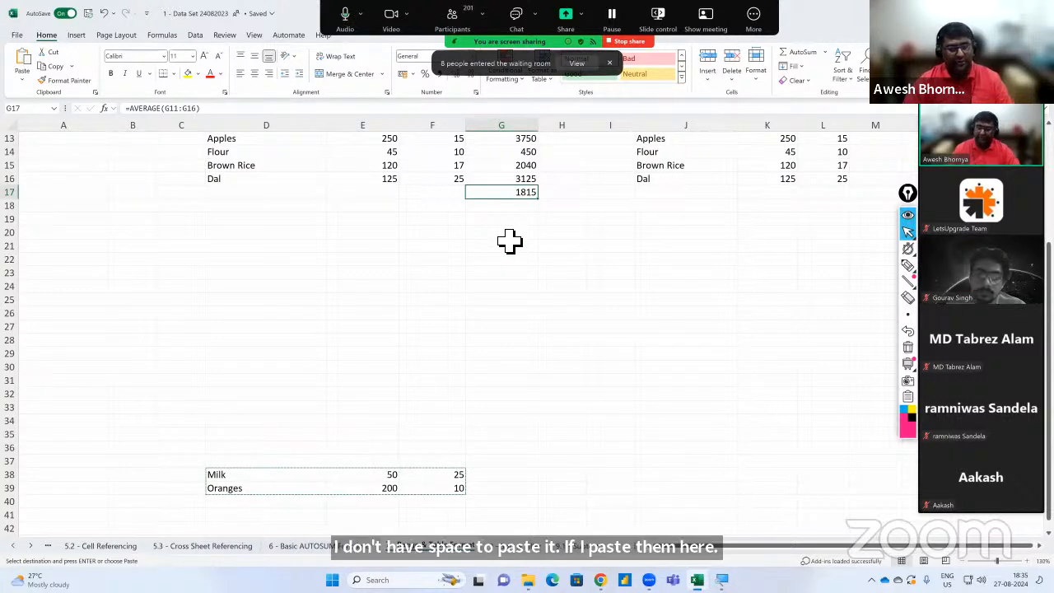
key(Escape)
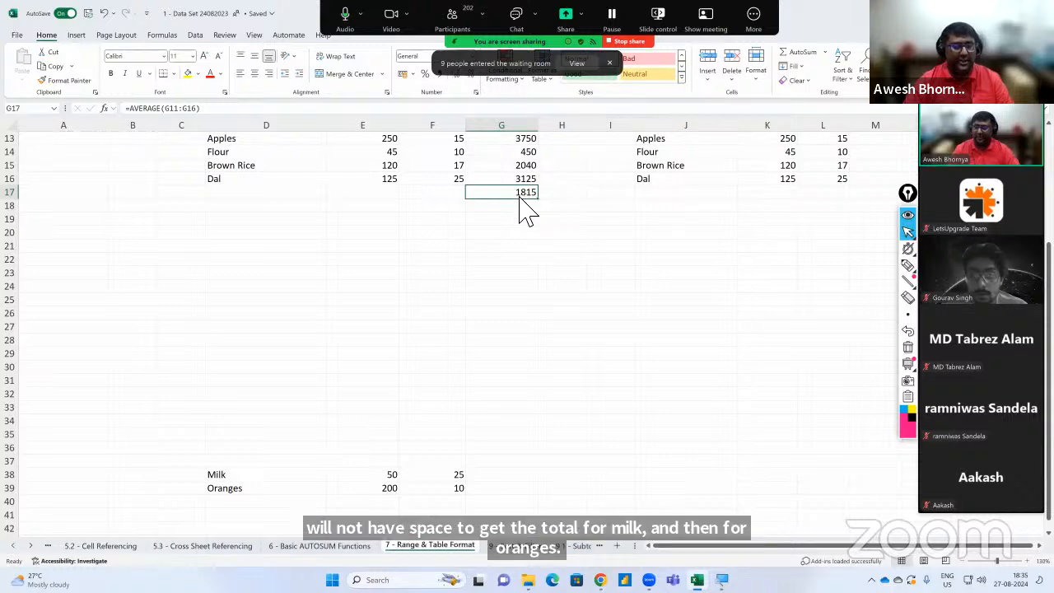
Move the average from G17 to G19 and copy the Milk and Oranges rows from D38:F39 to D17:F18.
drag(520, 200, 522, 224)
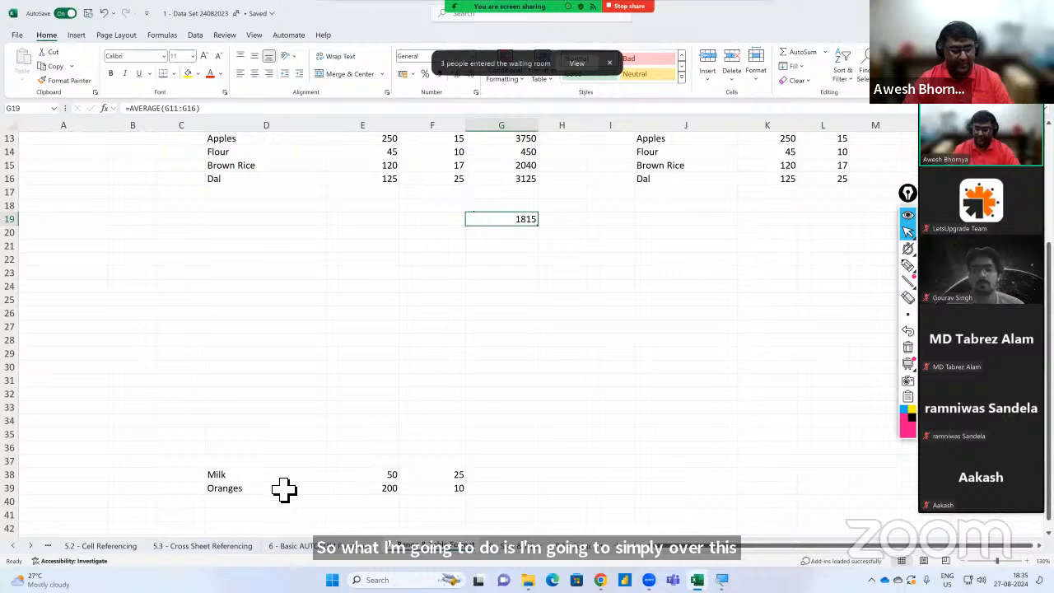
drag(279, 478, 411, 490)
key(ctrl+c)
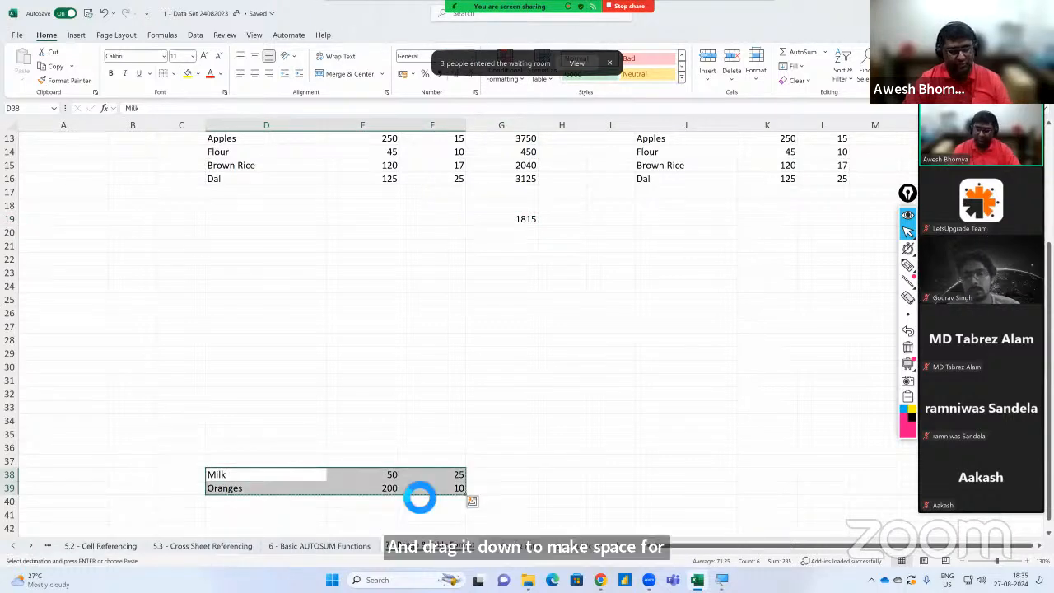
click(242, 196)
key(ctrl+v)
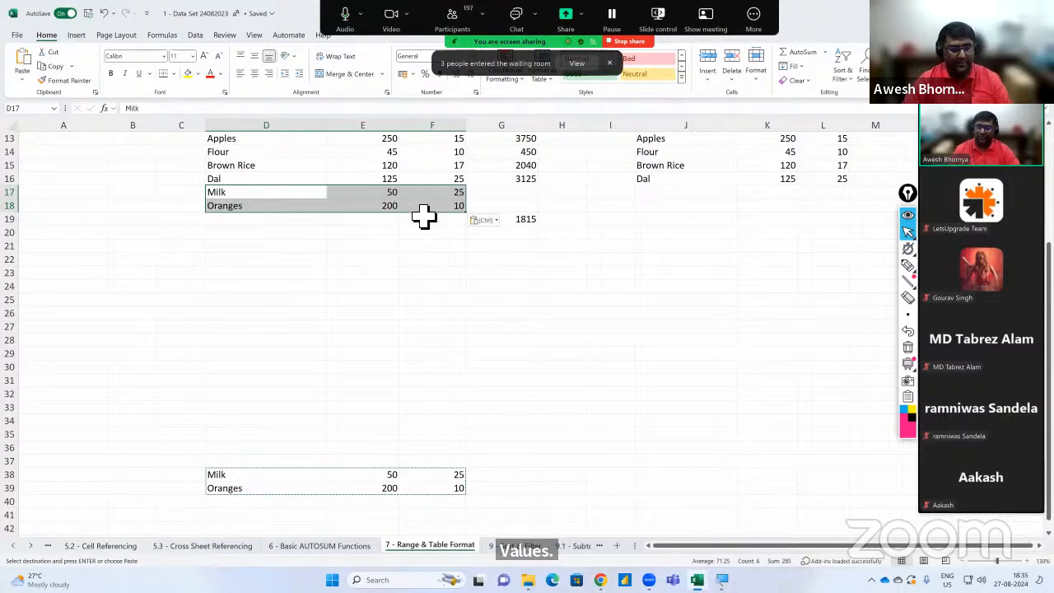
scroll(392, 283, up, 2)
scroll(392, 282, up, 2)
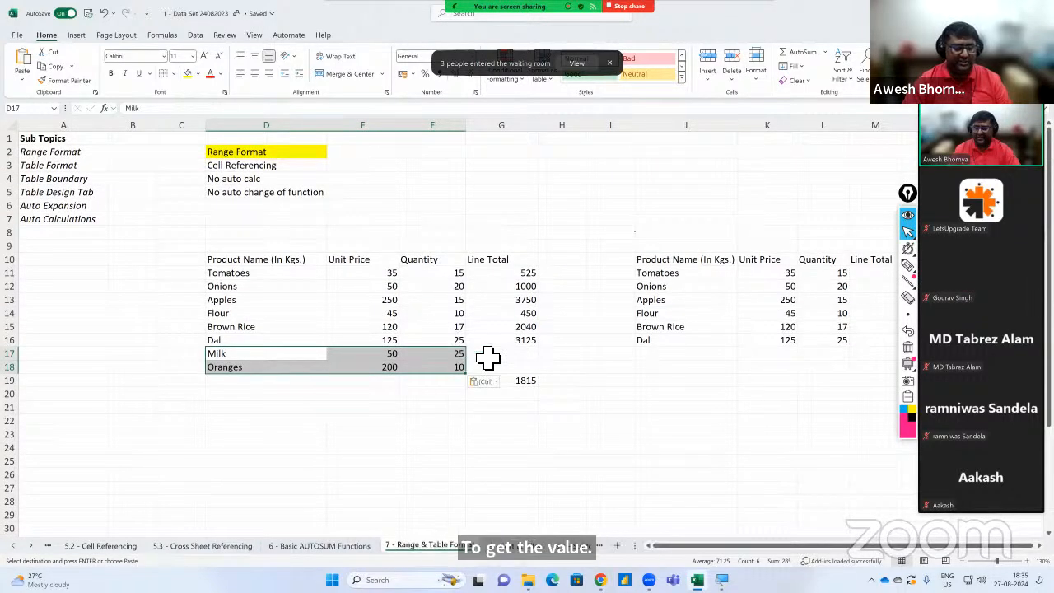
Fill the Line Total formula from G16 down to G18 for the Milk and Oranges rows.
click(500, 353)
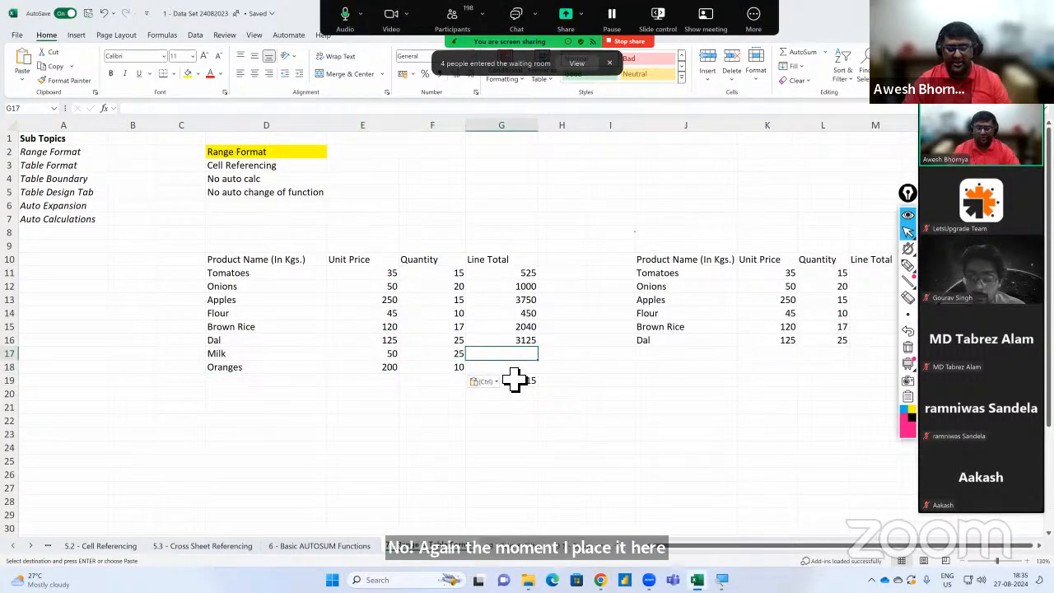
click(525, 383)
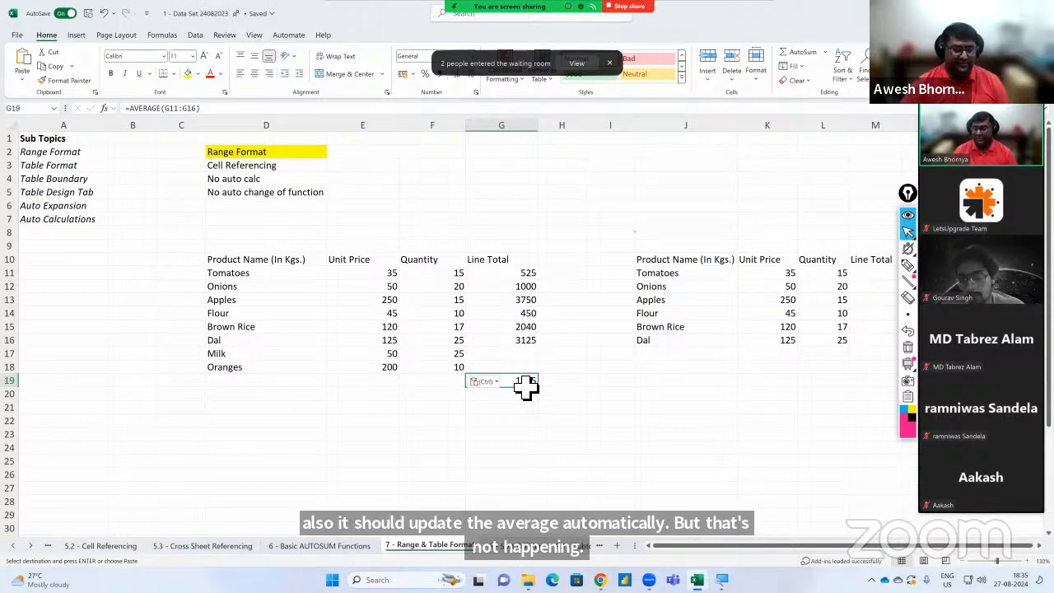
click(517, 342)
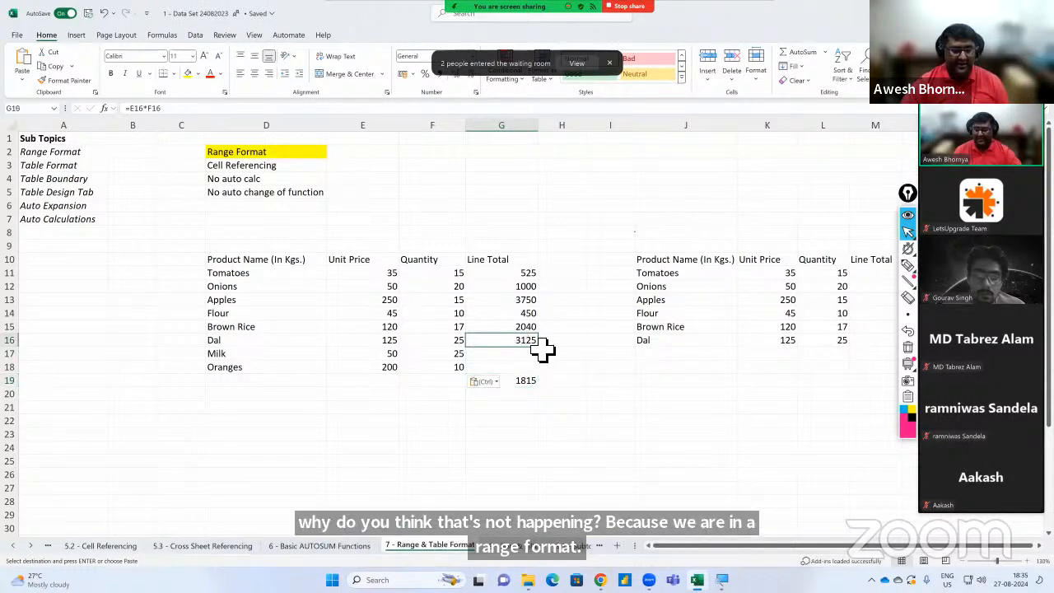
drag(547, 356, 546, 379)
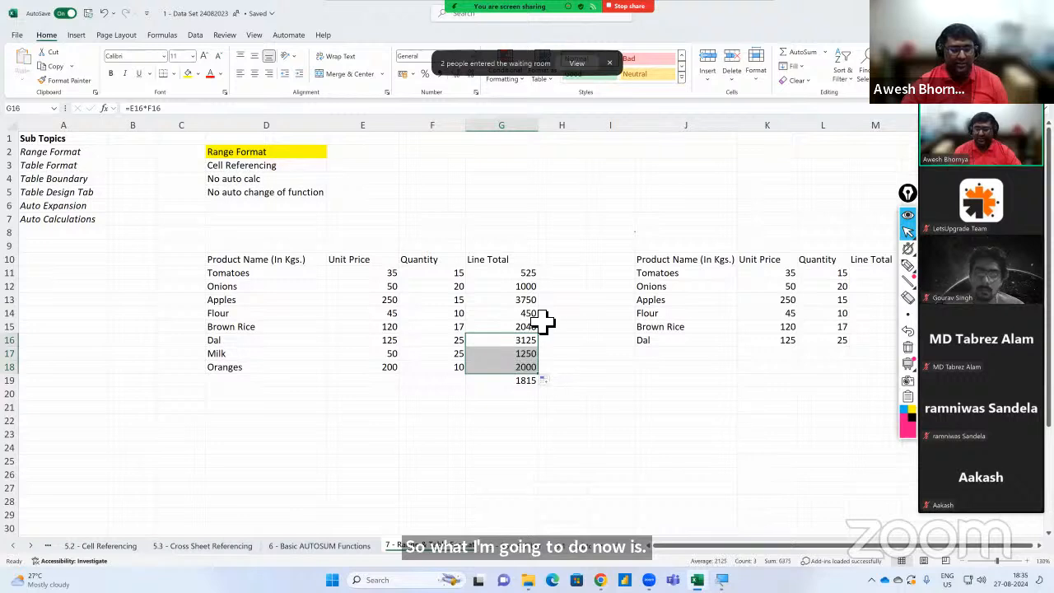
Extend the AVERAGE formula's range in G19 to G11:G18 to include the two new rows.
click(524, 382)
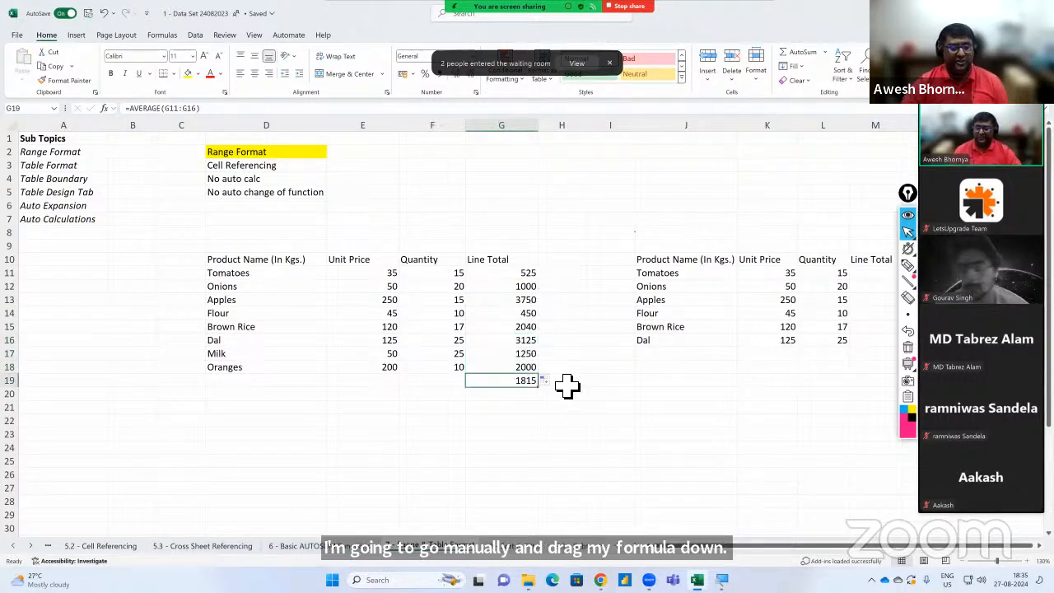
double_click(512, 386)
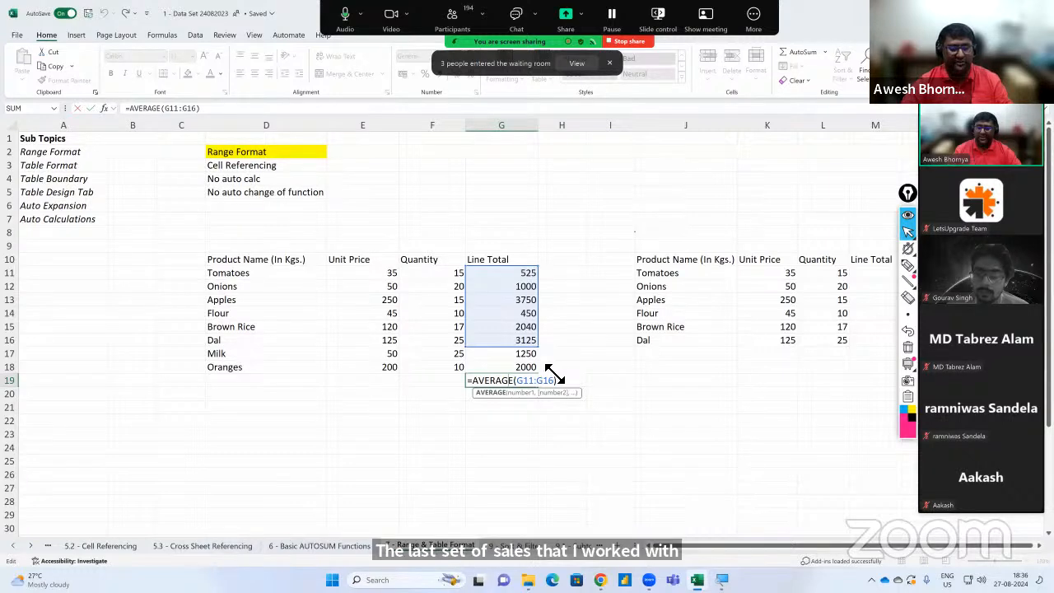
mouse_move(552, 373)
mouse_down()
mouse_move(534, 282)
mouse_move(540, 374)
mouse_up()
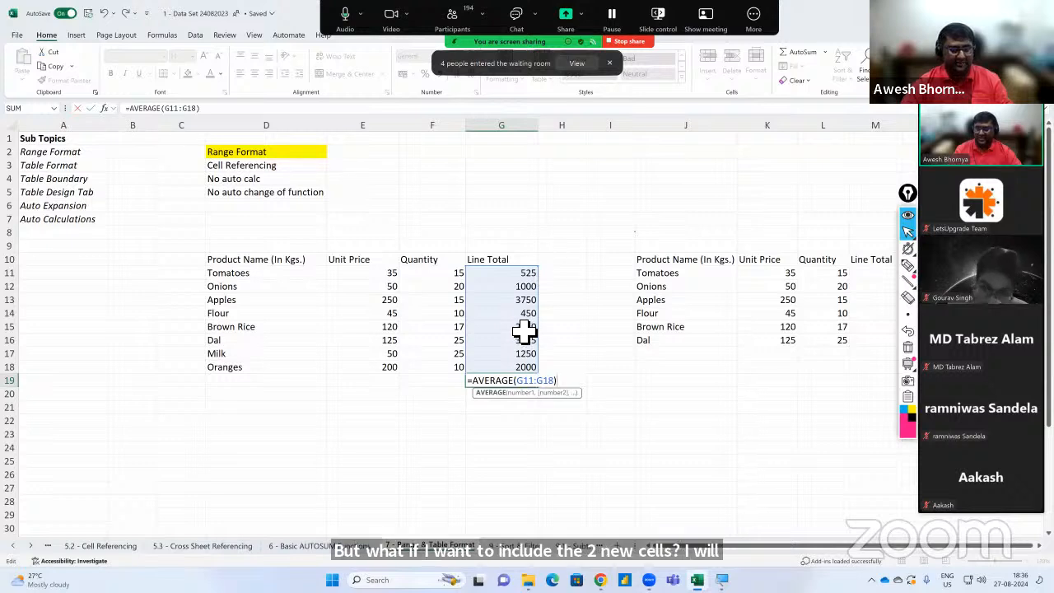
key(Return)
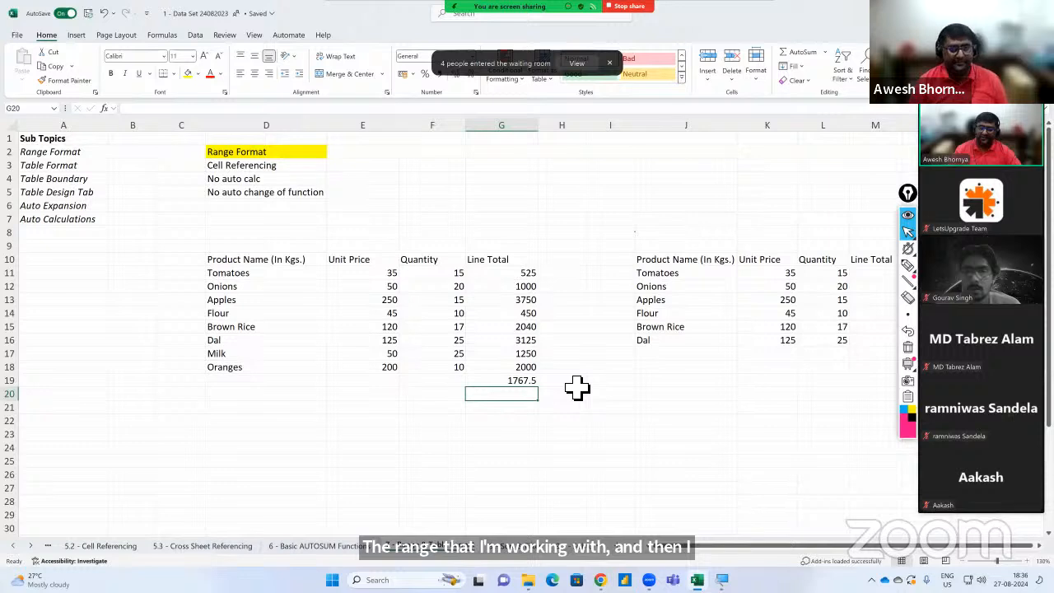
key(Up)
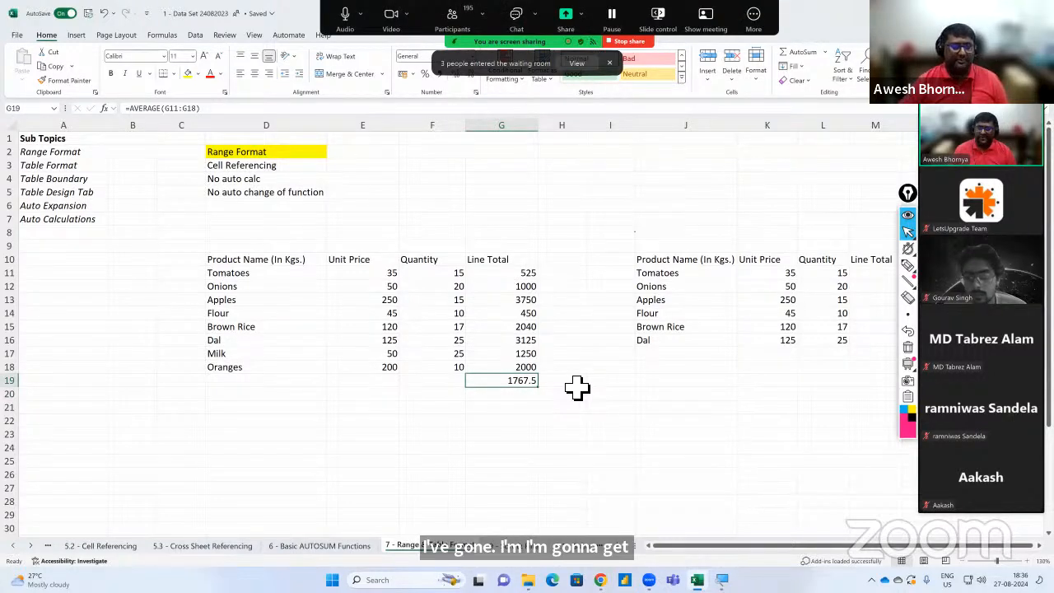
Start a note in D6 under the range format limitations with the text No auto exp.
click(284, 194)
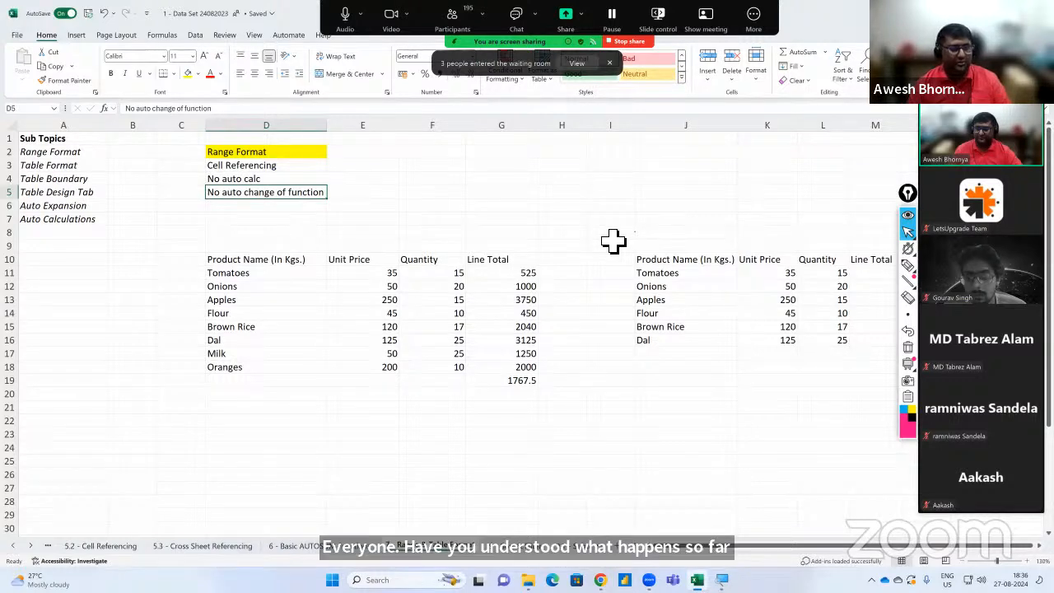
key(Down)
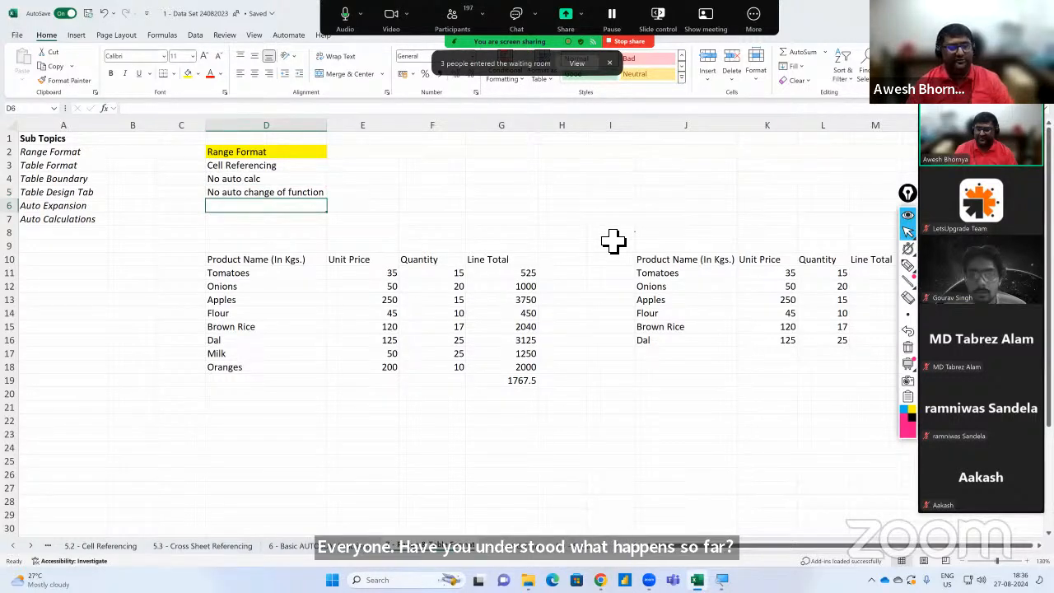
text(No)
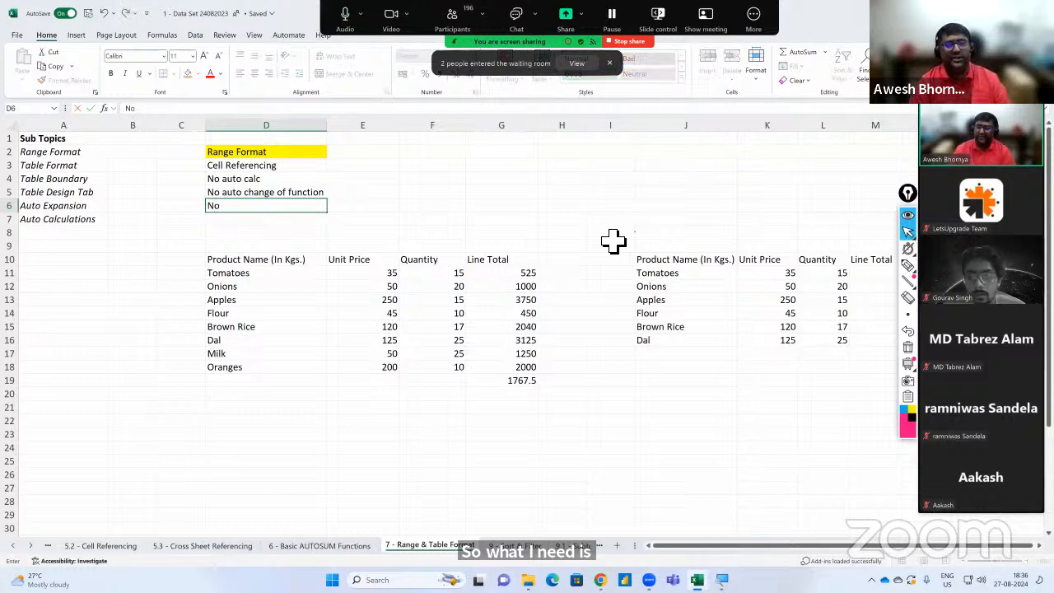
text( auto)
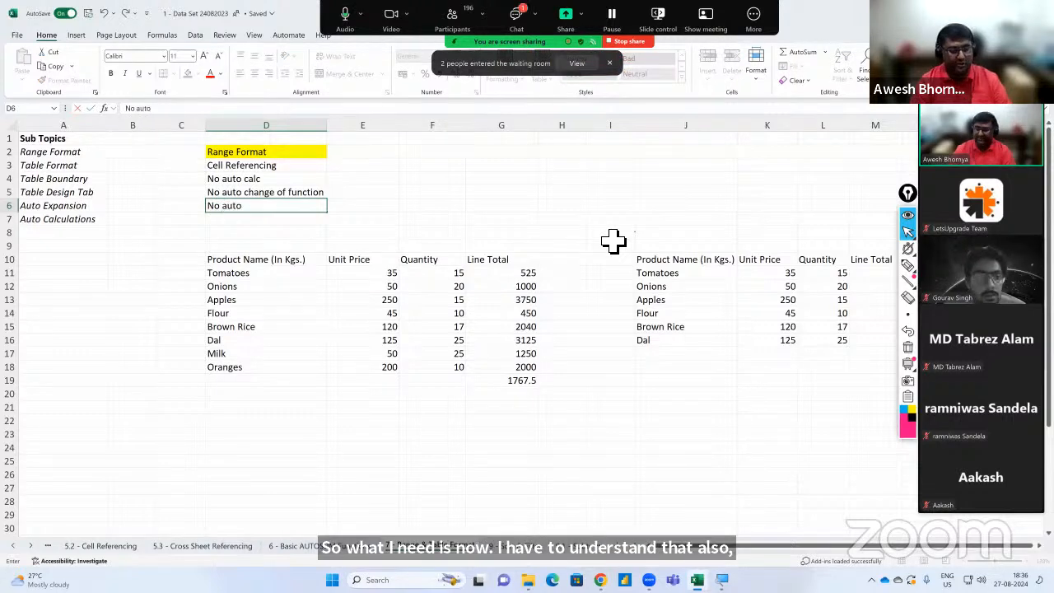
text( expand)
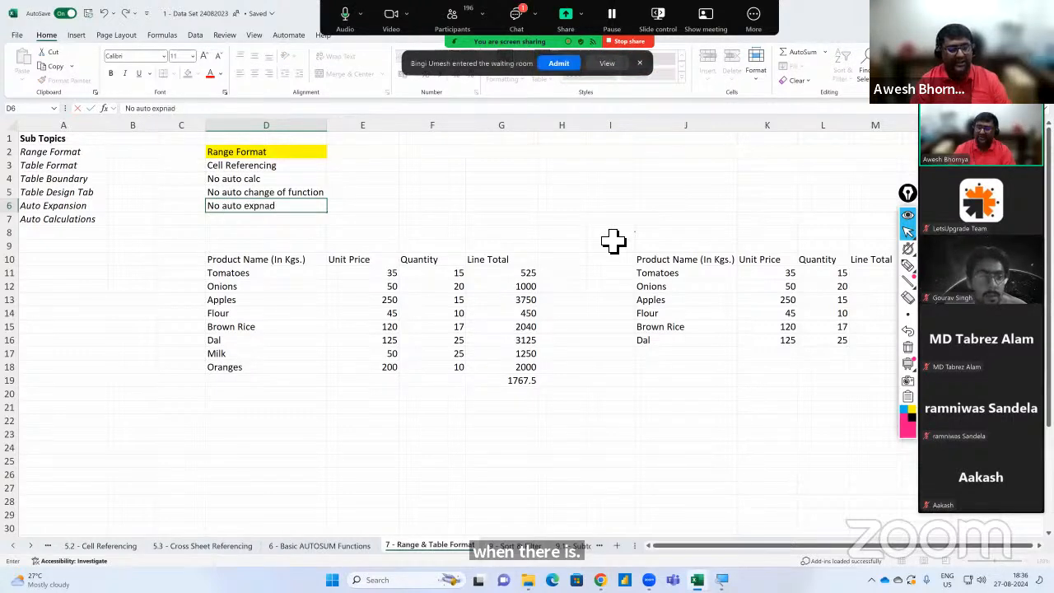
key(BackSpace)
key(BackSpace)
key(BackSpace)
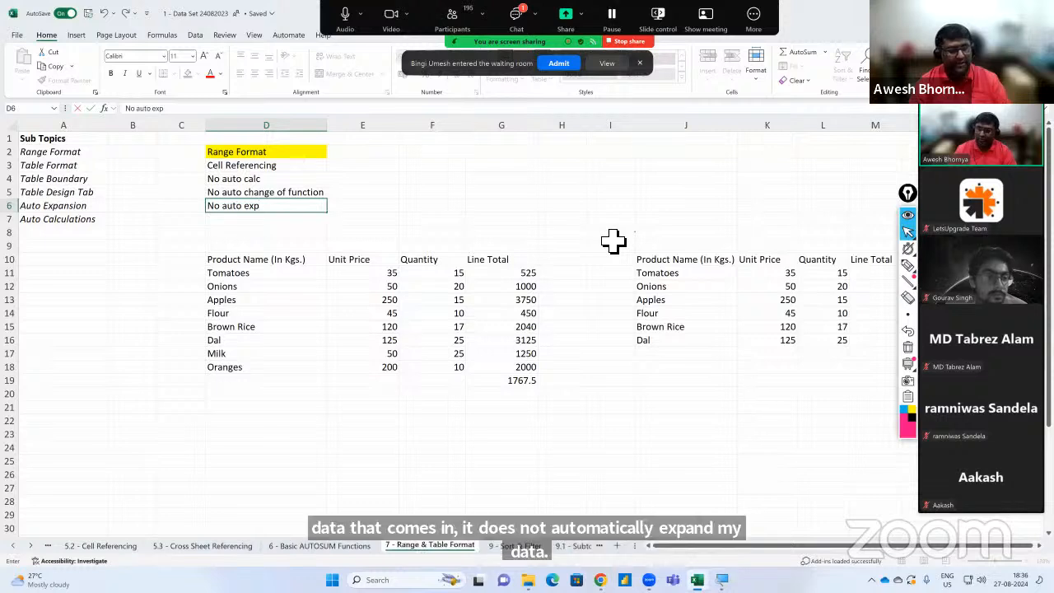
Finish the entry "No auto expansion" in cell D6 under the Range Format notes.
text(an)
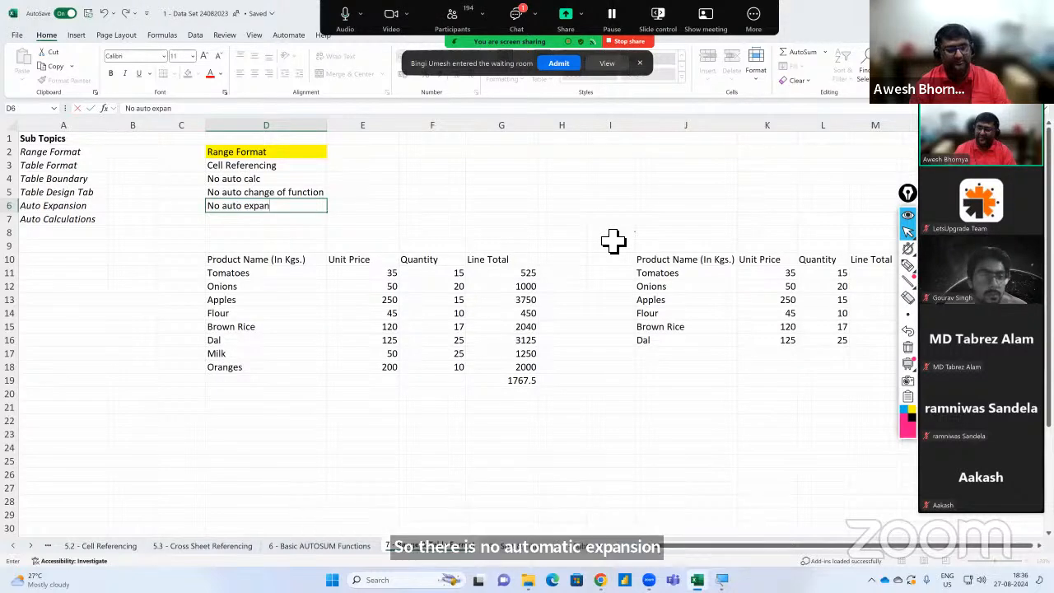
text(sion)
key(Return)
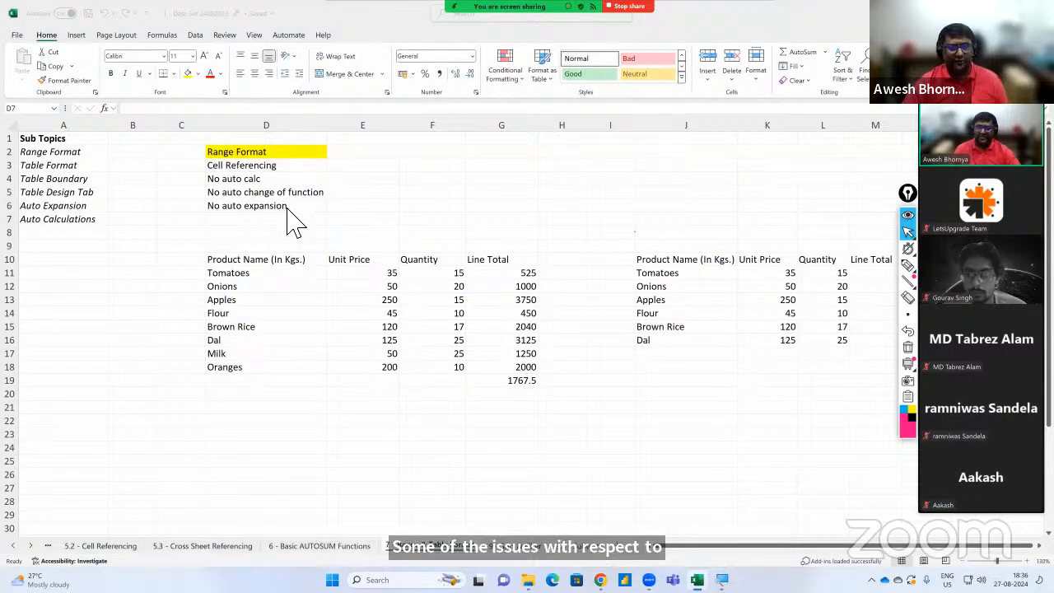
Enter the heading "Table Format" in cell J2 above the second product list.
click(664, 154)
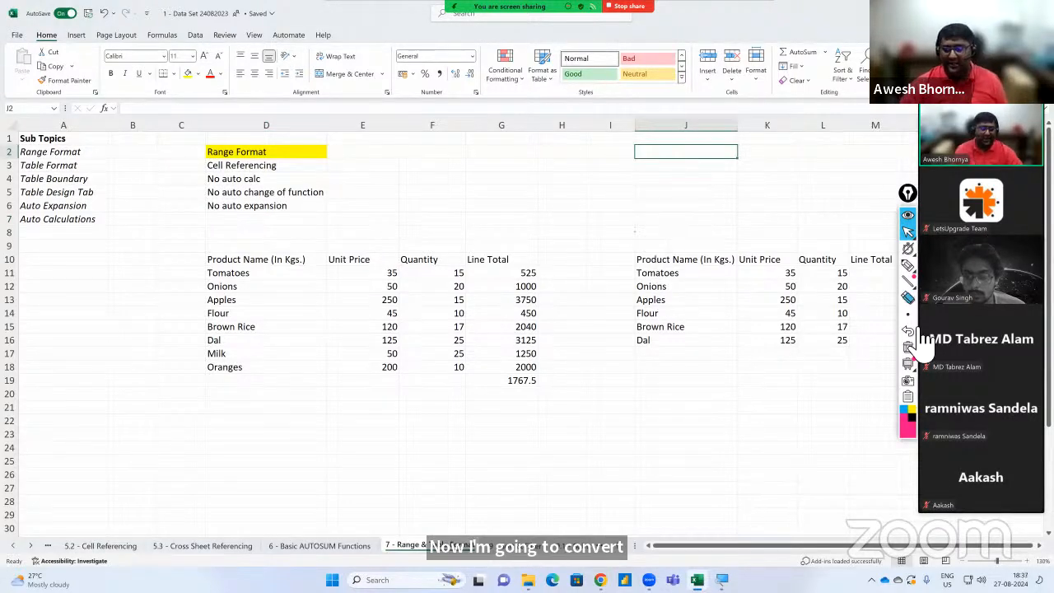
click(642, 239)
click(671, 262)
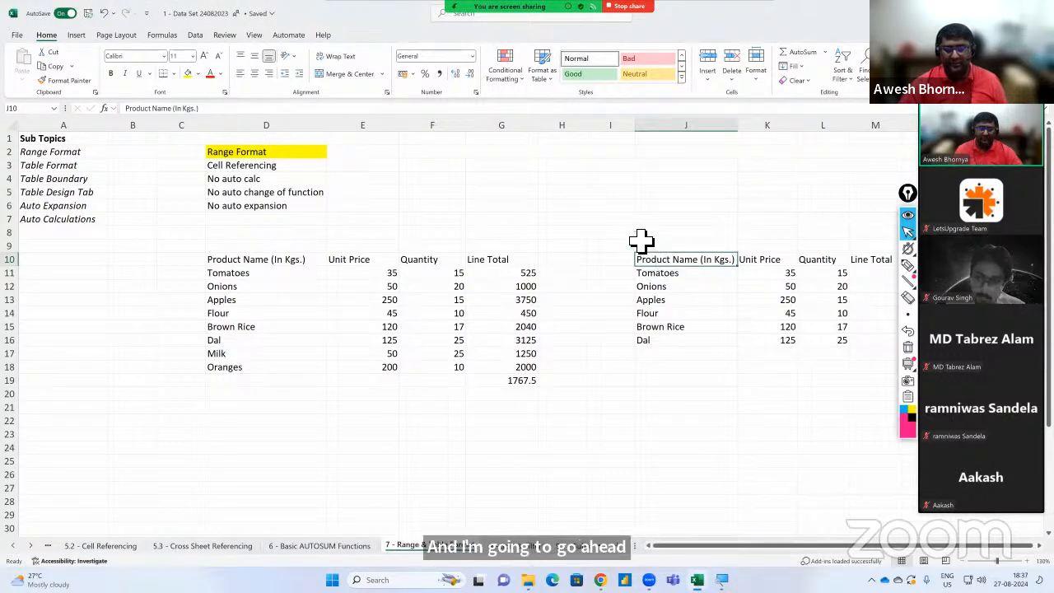
click(644, 242)
key(Escape)
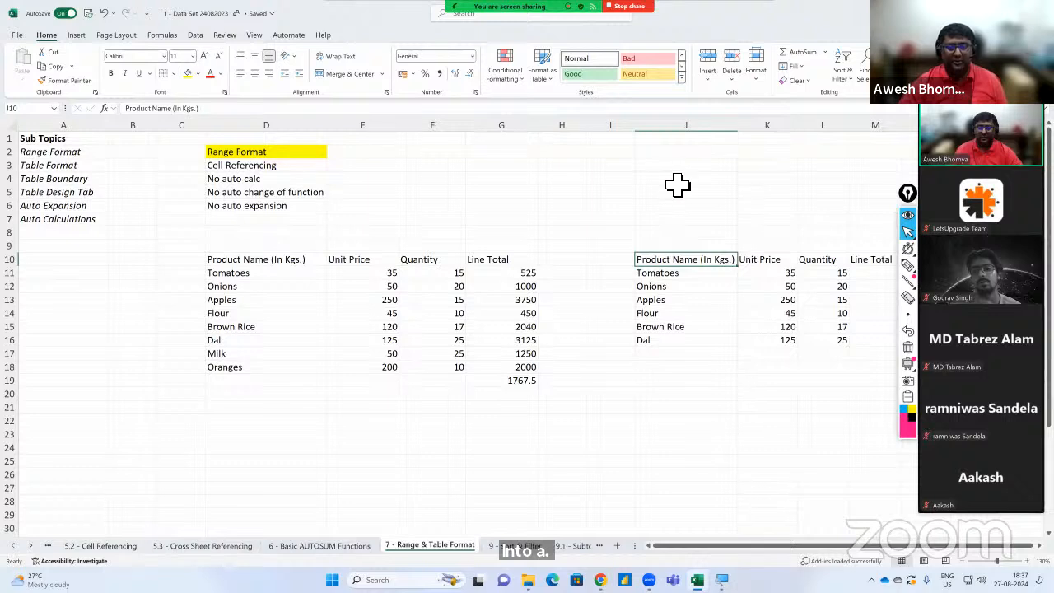
key(ctrl+Up)
key(Down)
text(Tabl)
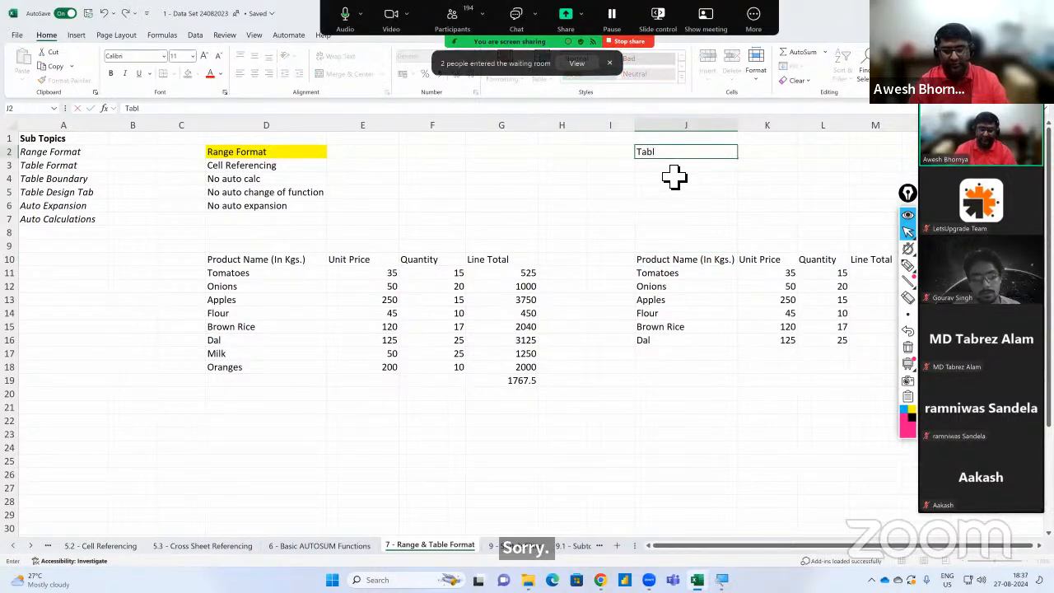
text(e Forma)
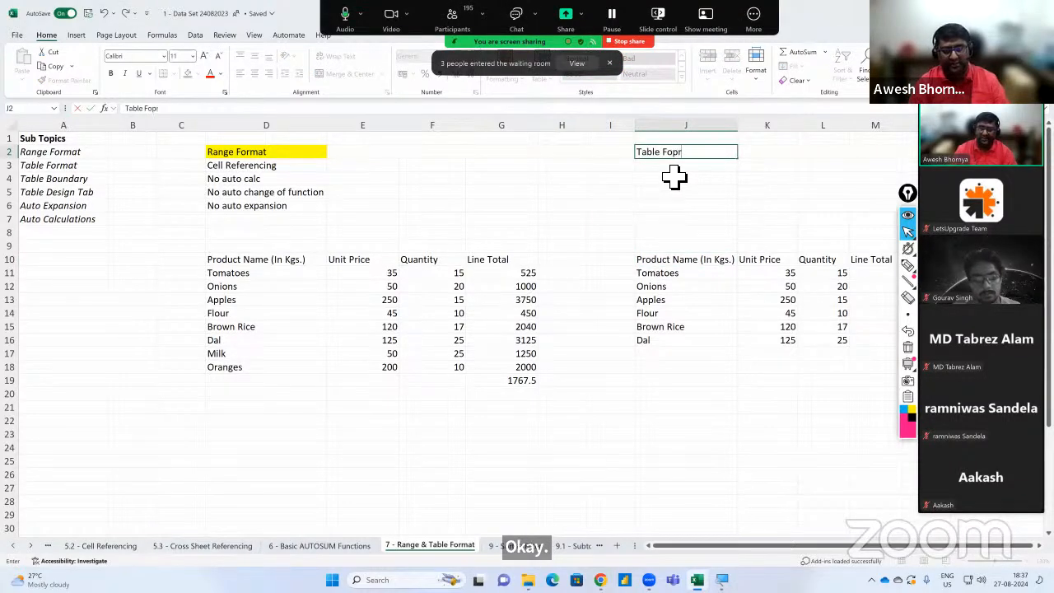
text(t)
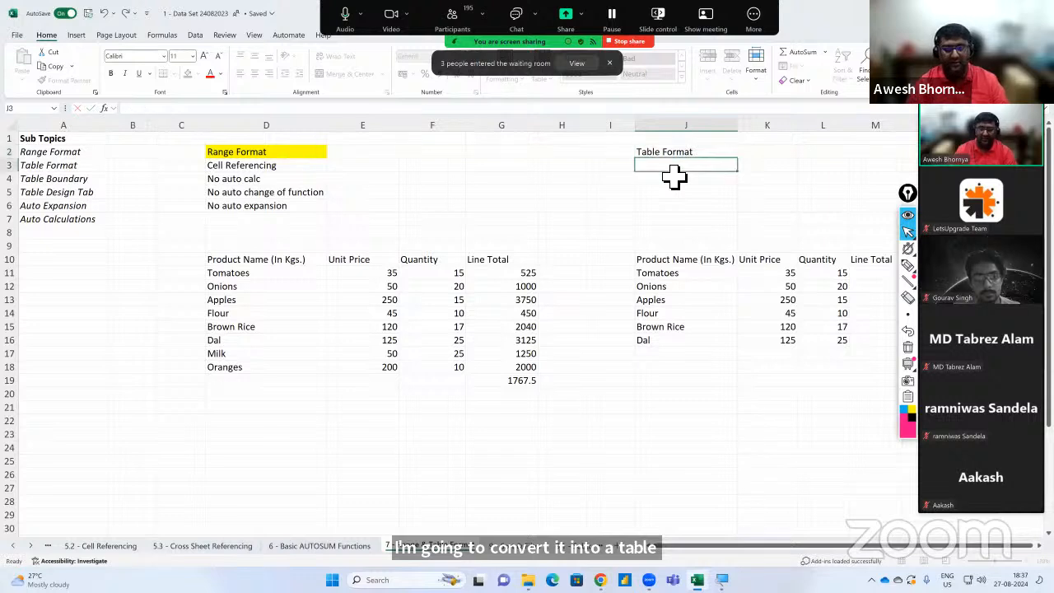
key(ctrl+Return)
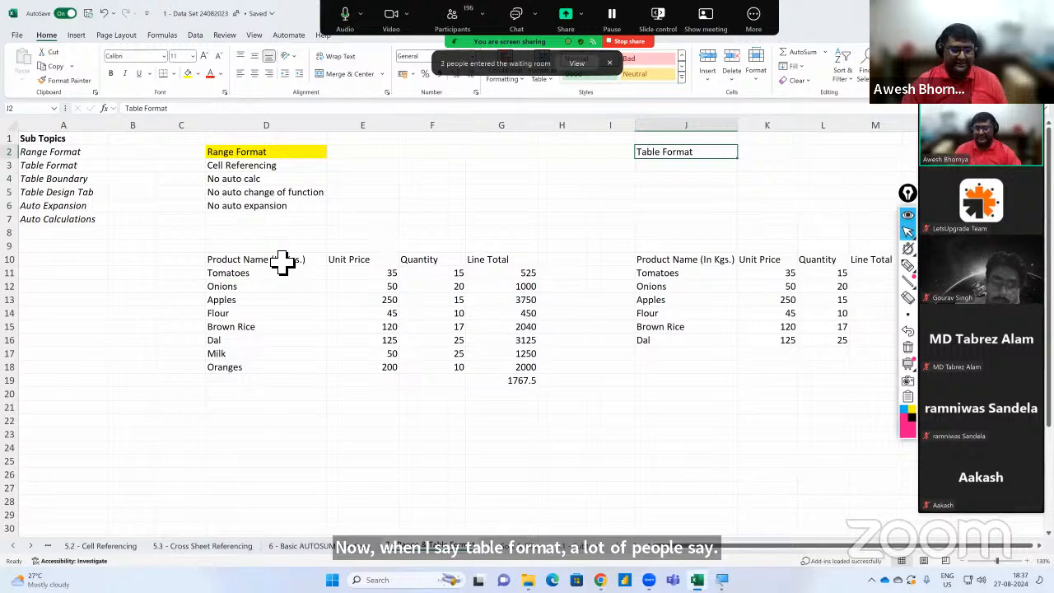
Examine the first product list in D10:G19 and the Line Total column of the second list in M10:M16.
drag(282, 264, 488, 380)
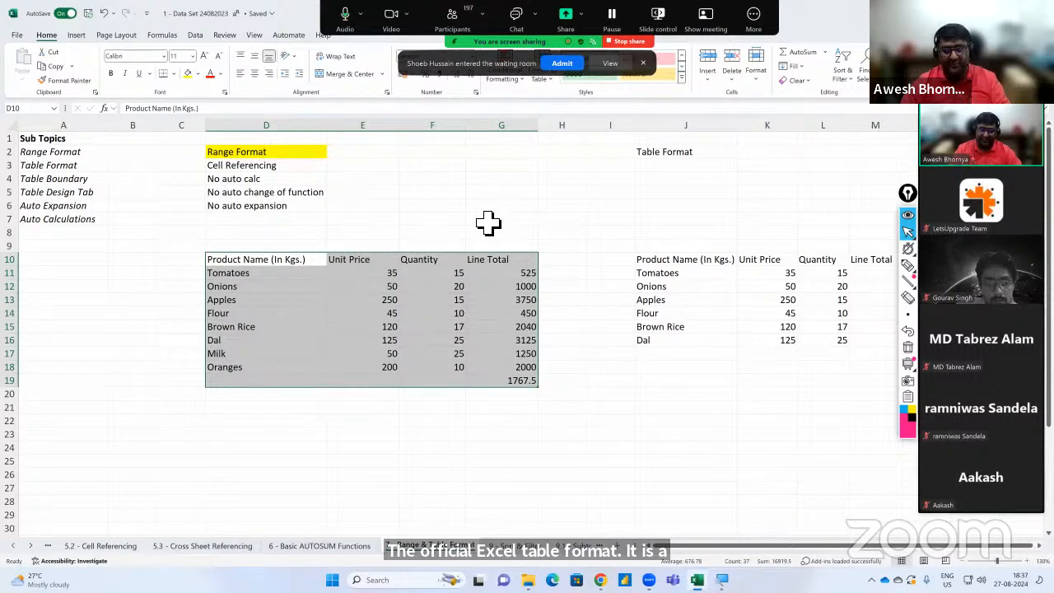
click(663, 262)
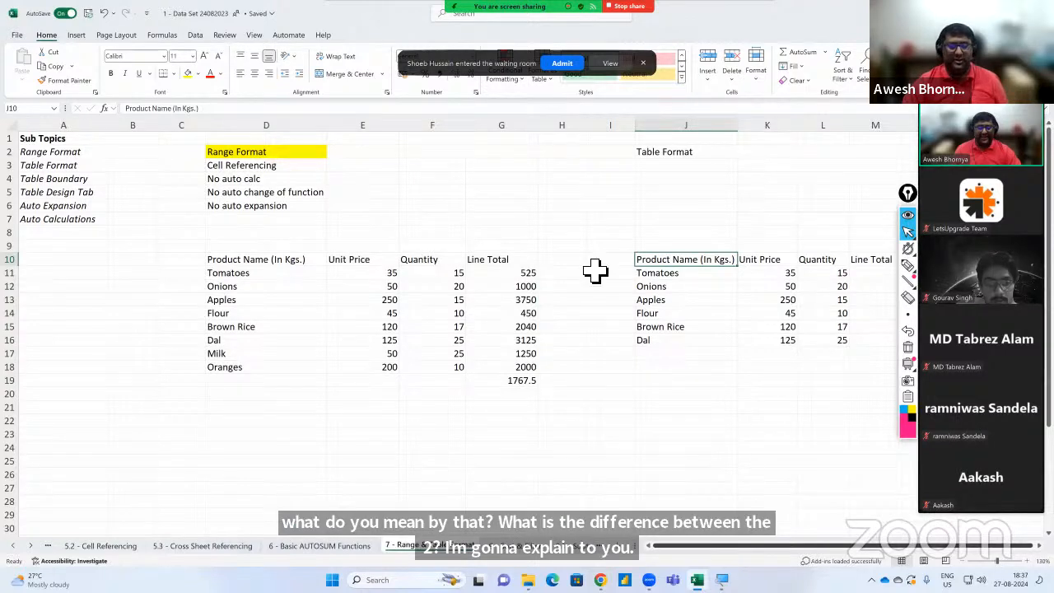
scroll(596, 271, right, 2)
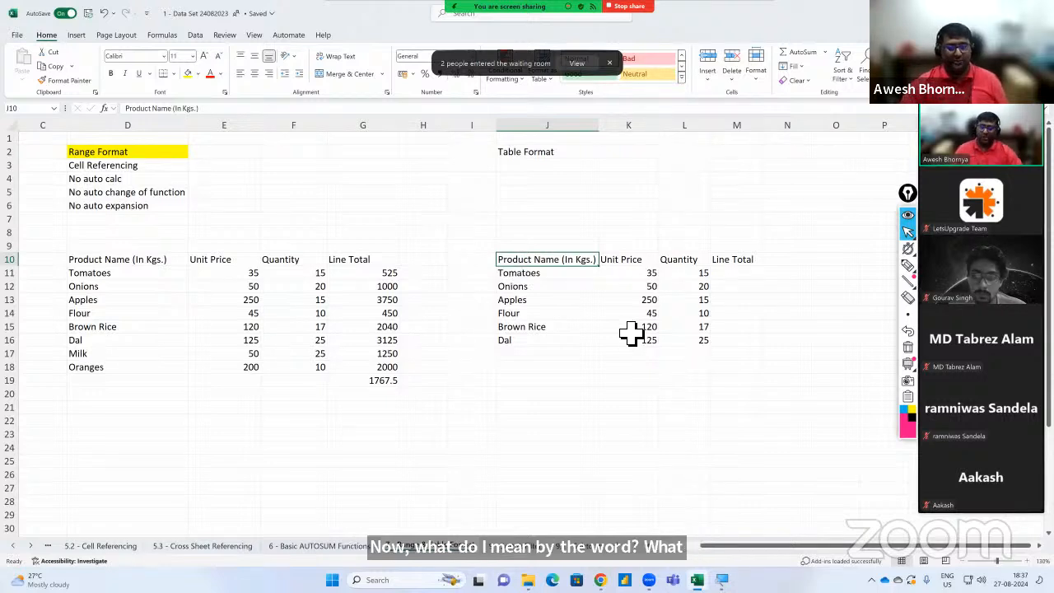
click(730, 277)
drag(729, 287, 738, 346)
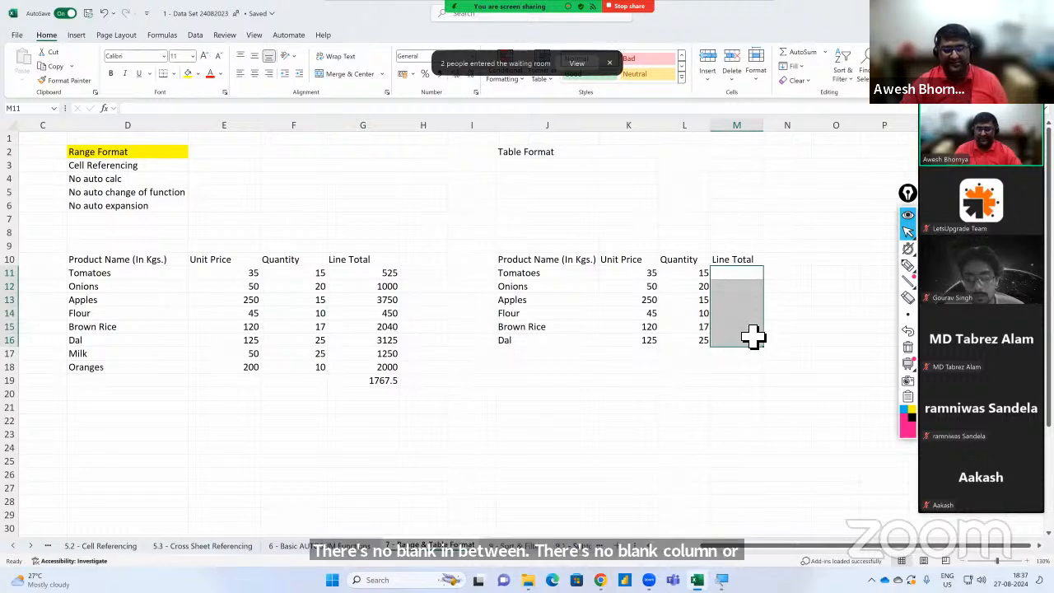
click(740, 262)
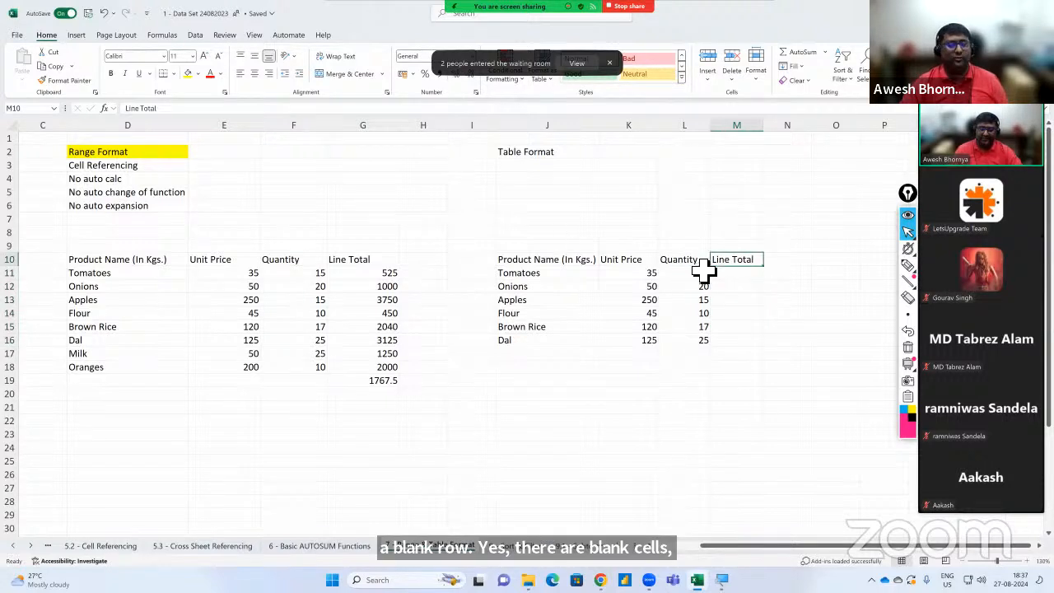
key(Left)
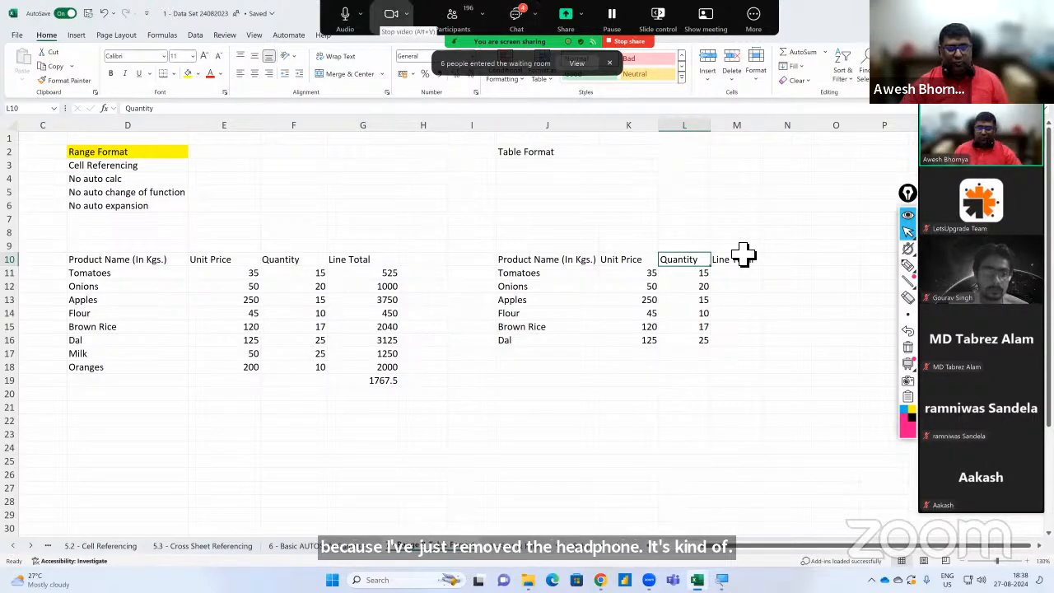
click(391, 19)
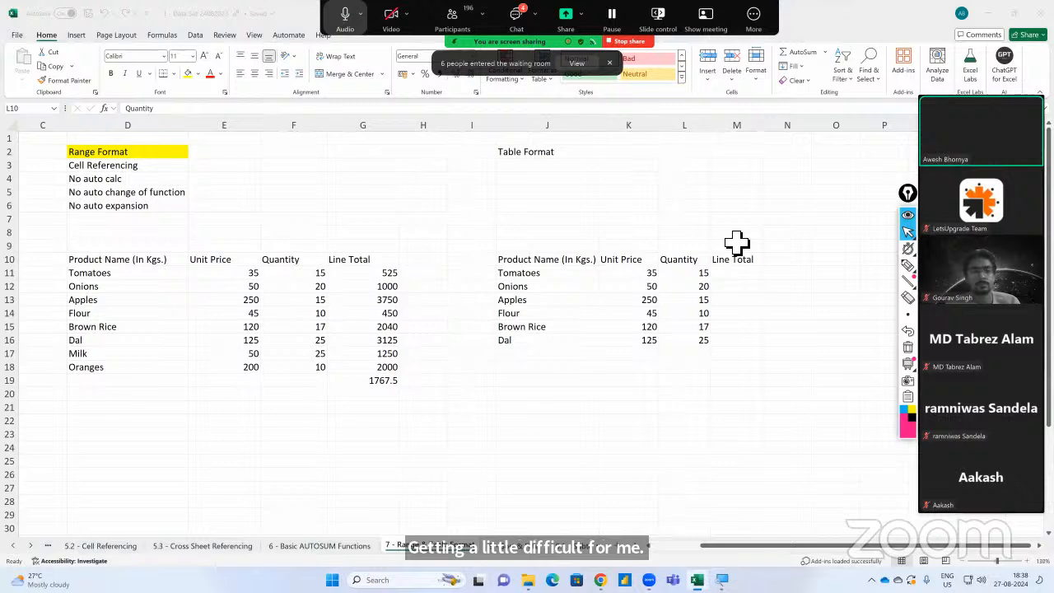
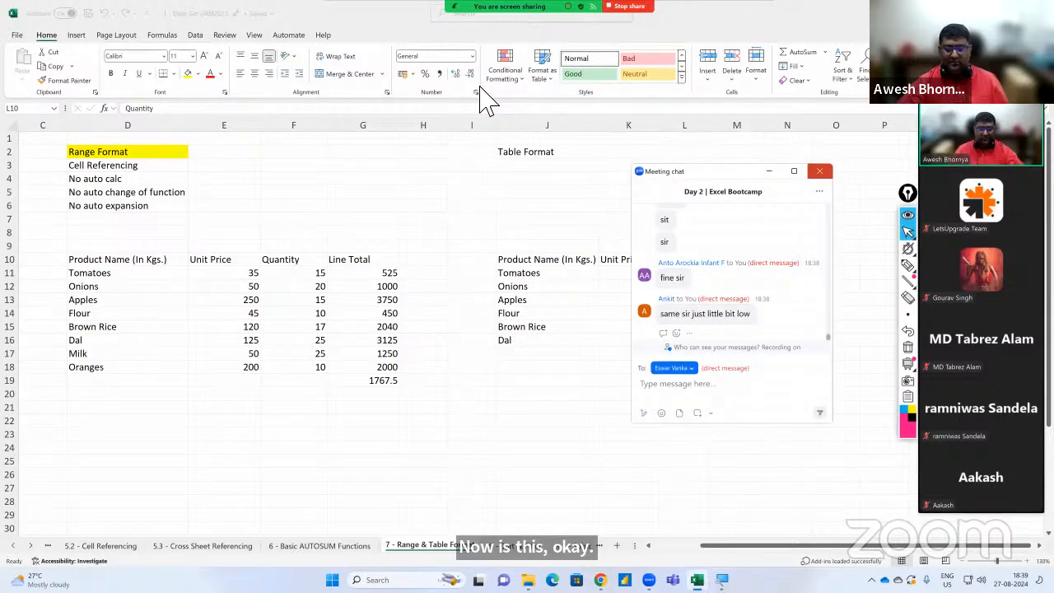
click(820, 171)
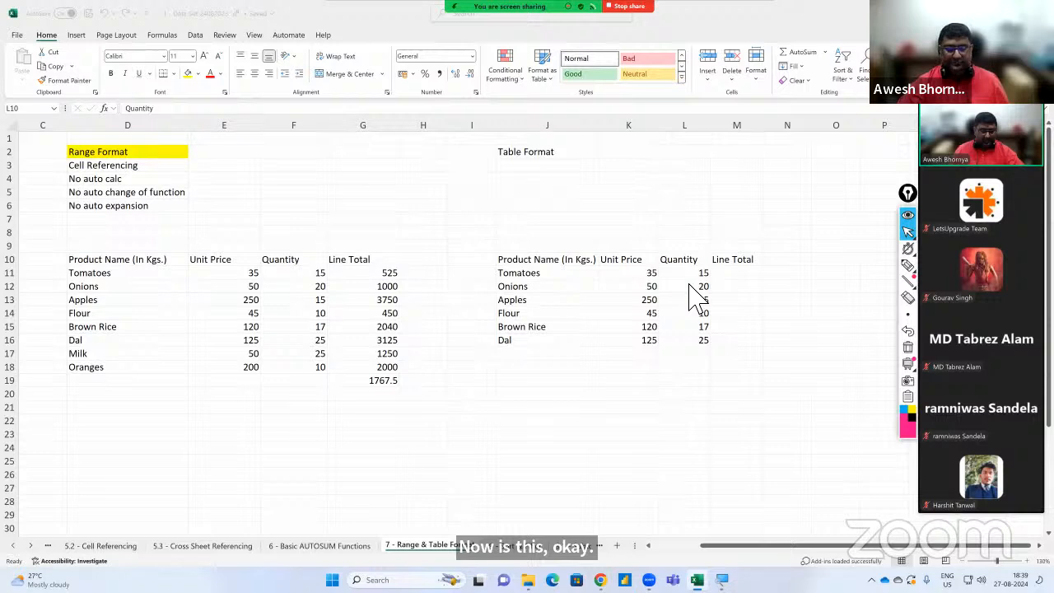
Fill the Table Format heading in cell J2 with light green.
click(737, 277)
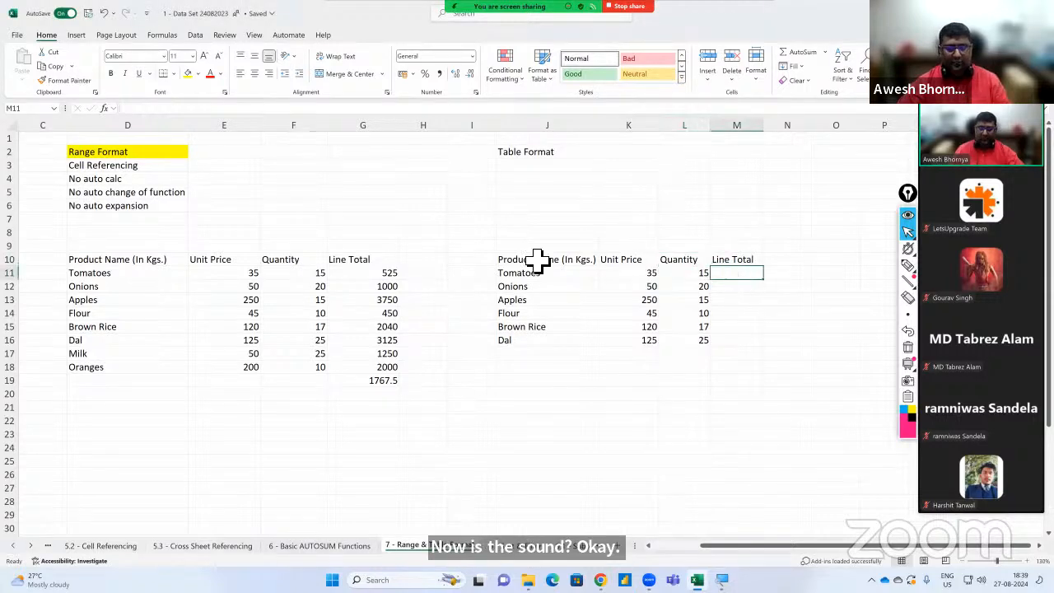
click(540, 152)
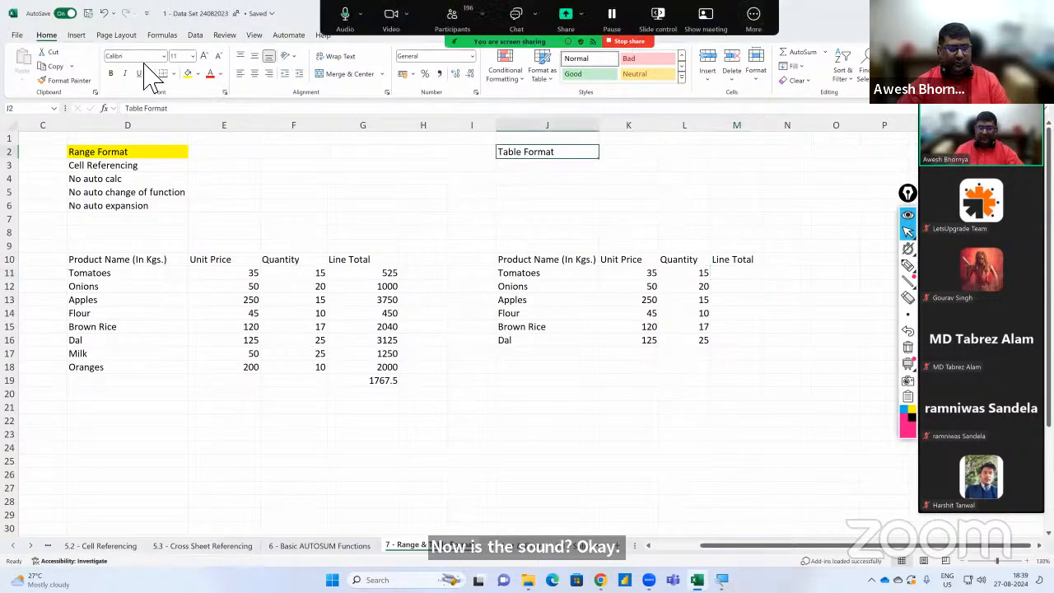
click(198, 74)
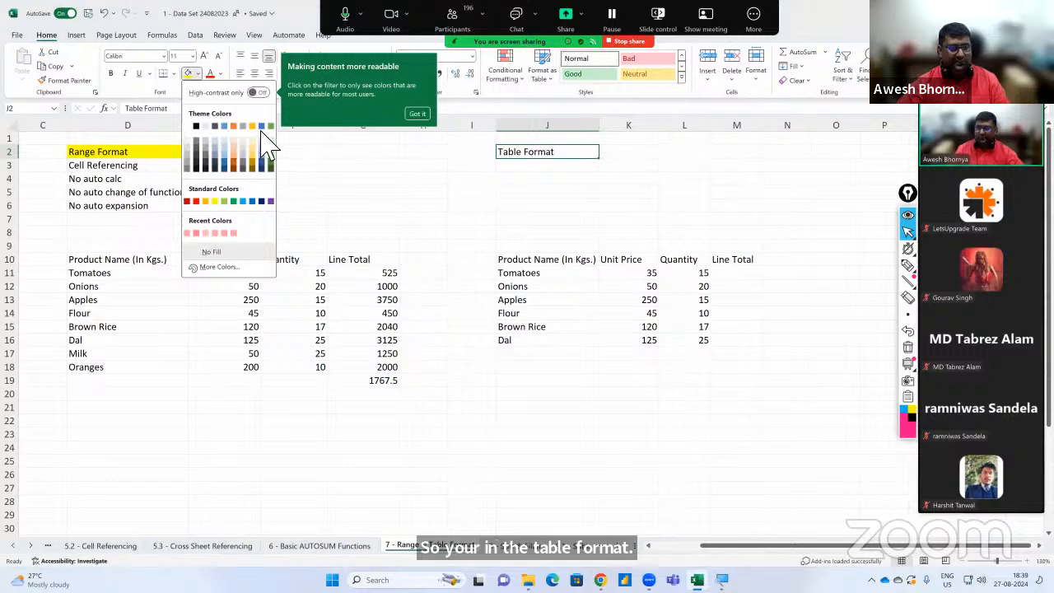
click(265, 134)
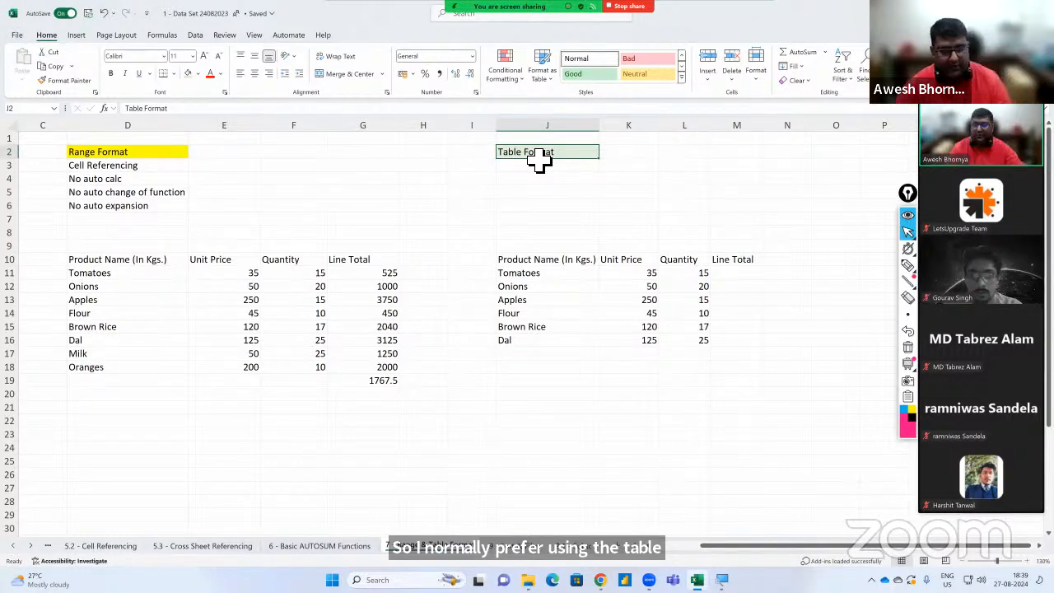
Review the available table styles and the Create Table settings for the second product list without creating a table.
click(562, 264)
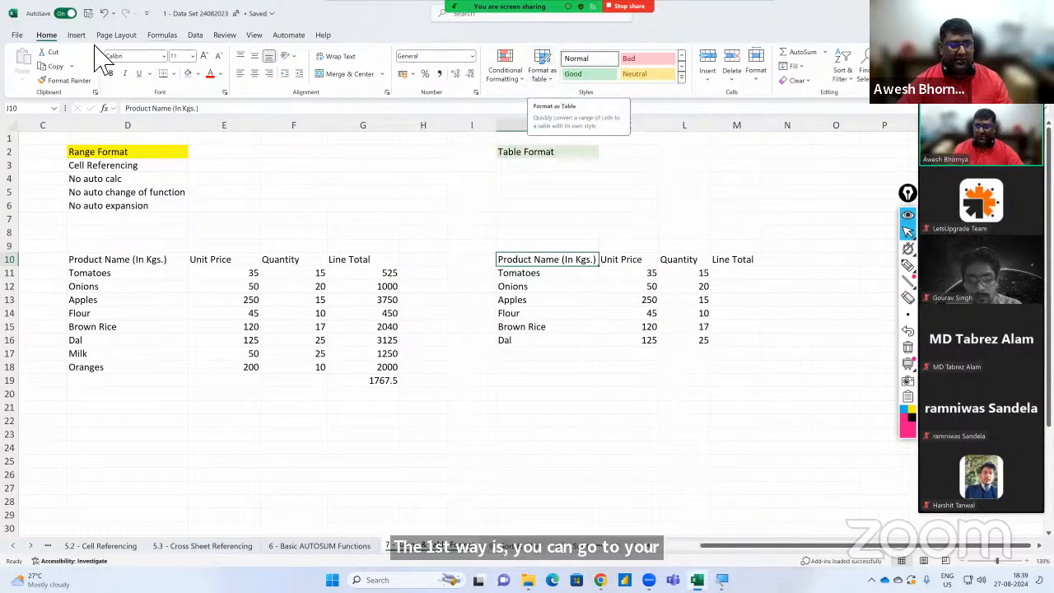
click(542, 69)
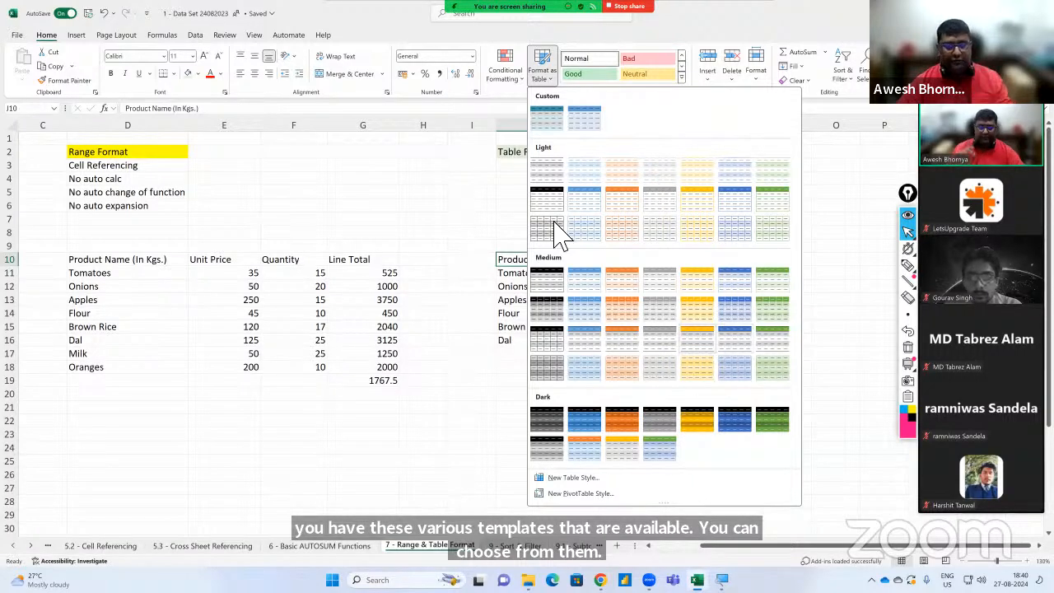
click(72, 36)
click(75, 35)
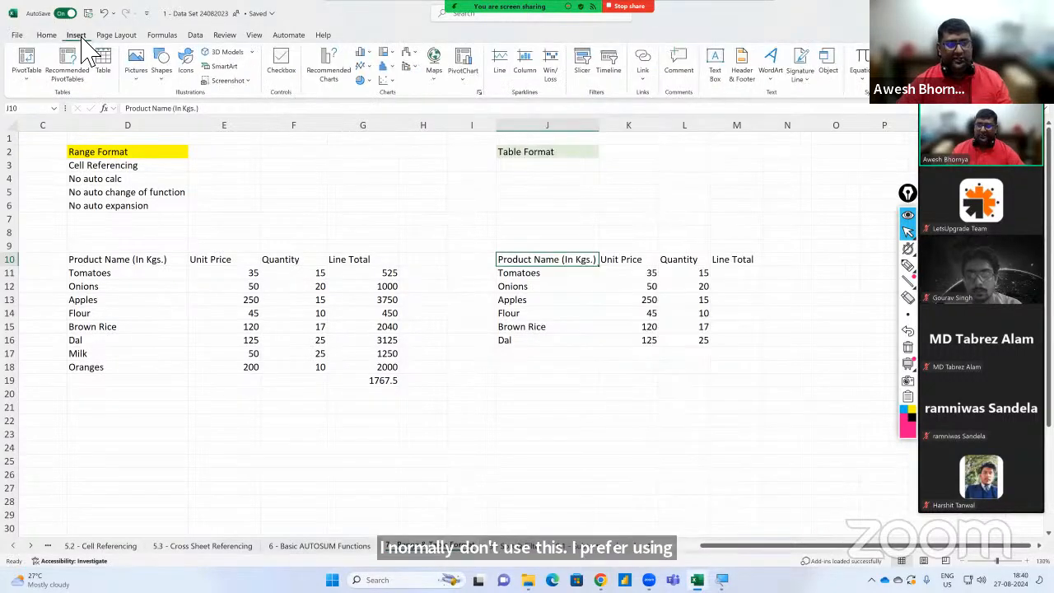
click(103, 65)
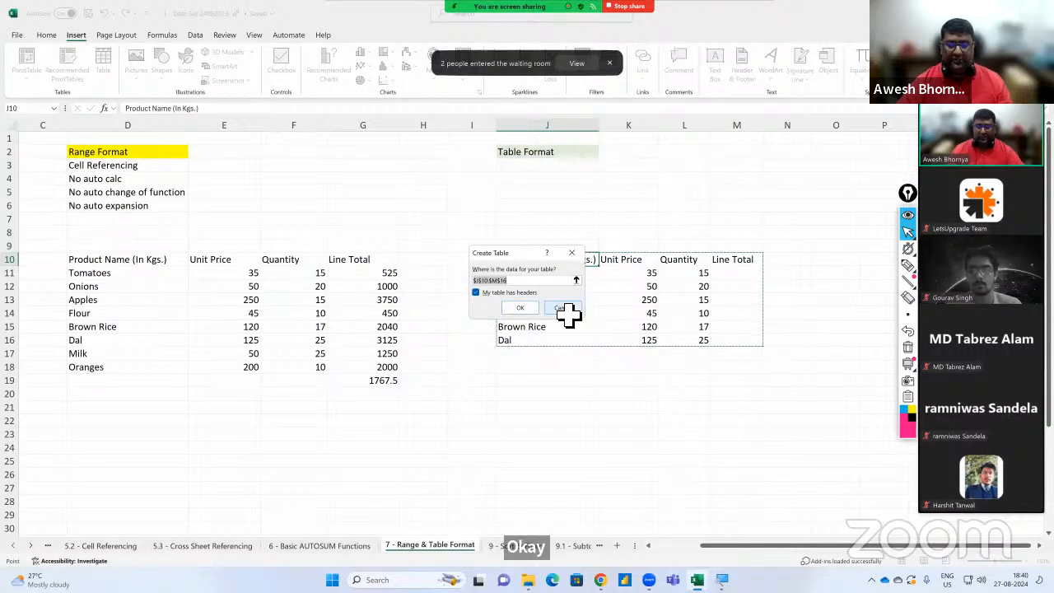
key(Escape)
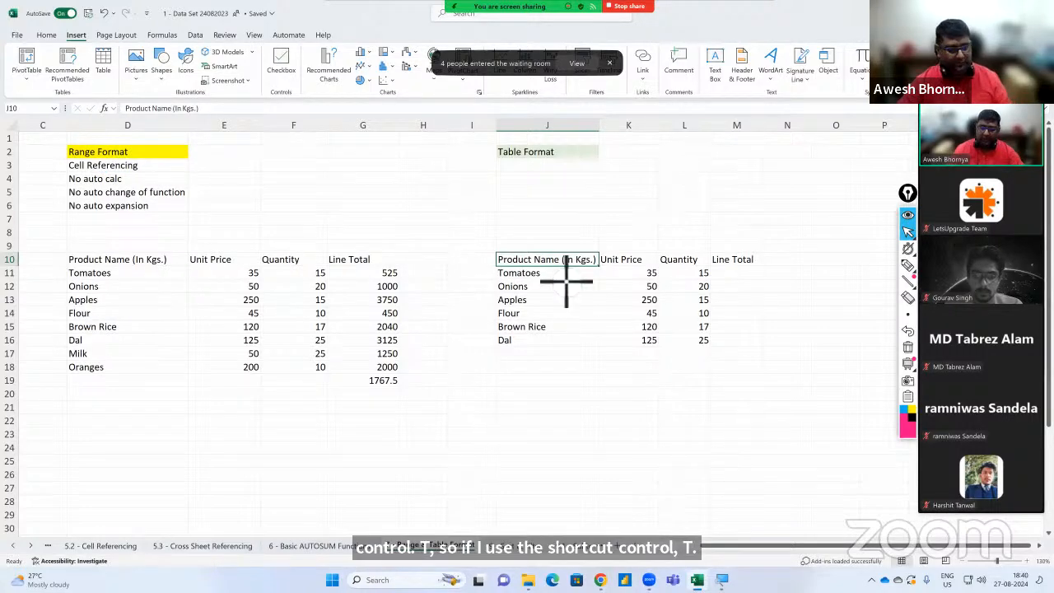
key(ctrl+t)
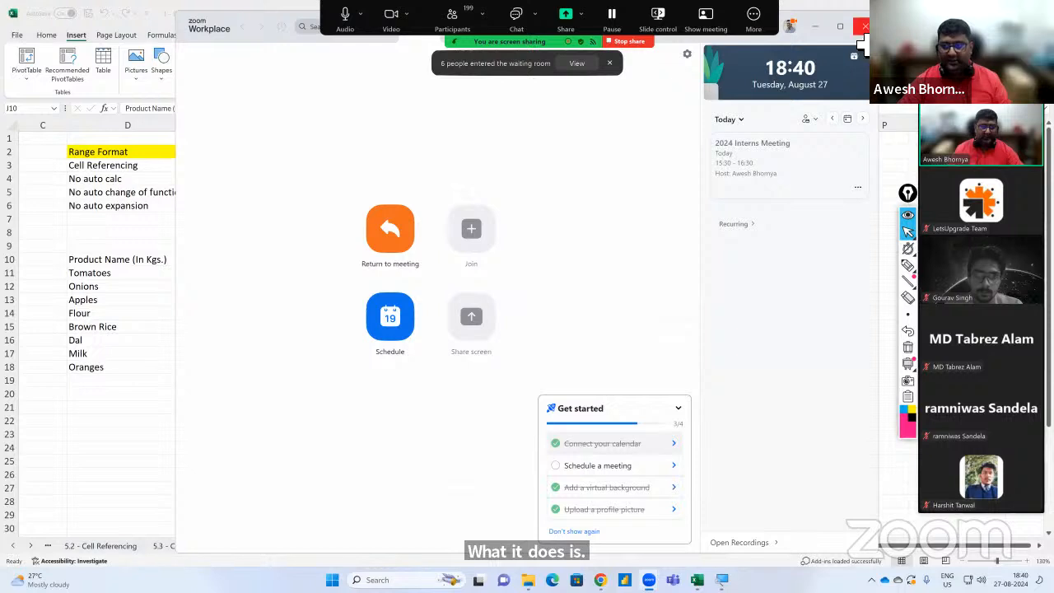
click(865, 28)
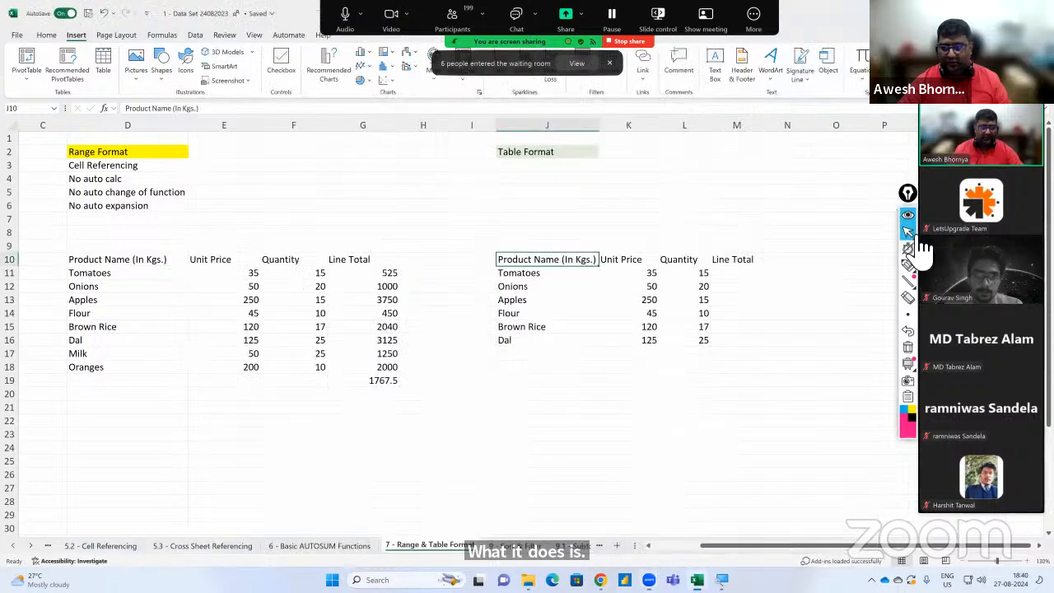
click(565, 266)
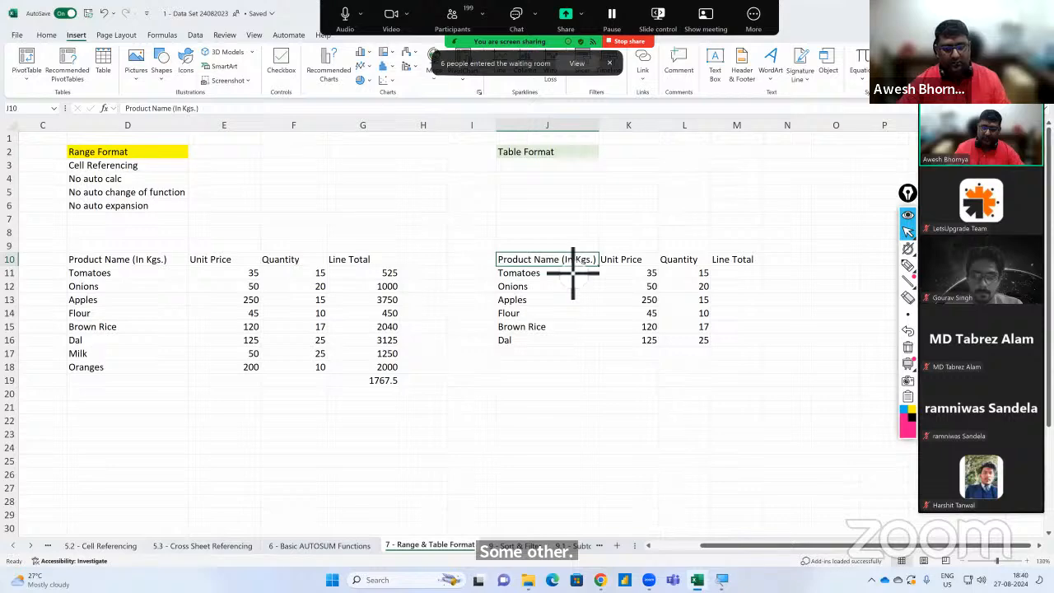
key(ctrl+t)
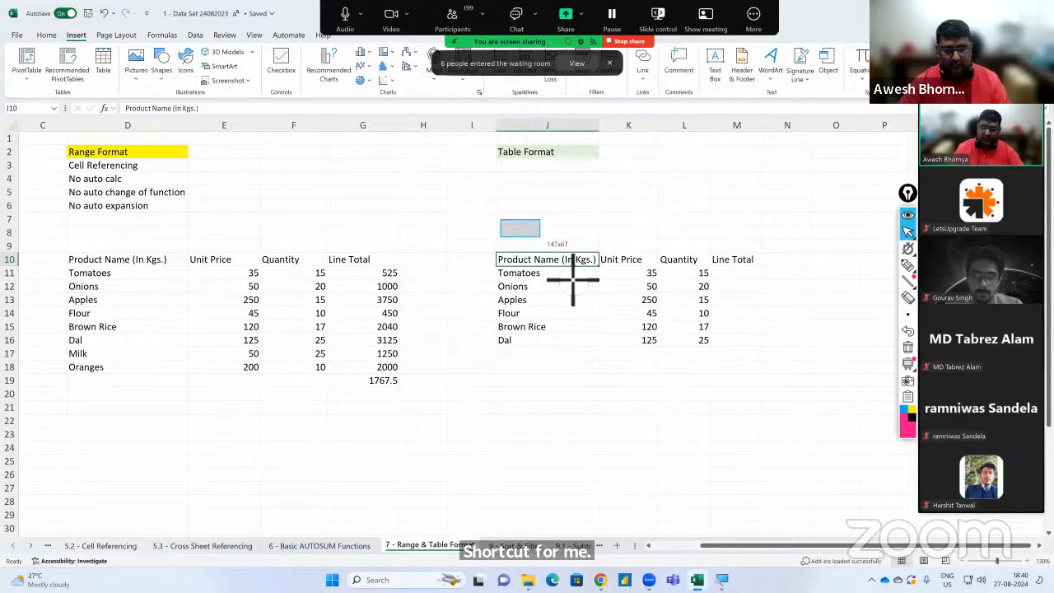
drag(540, 237, 544, 238)
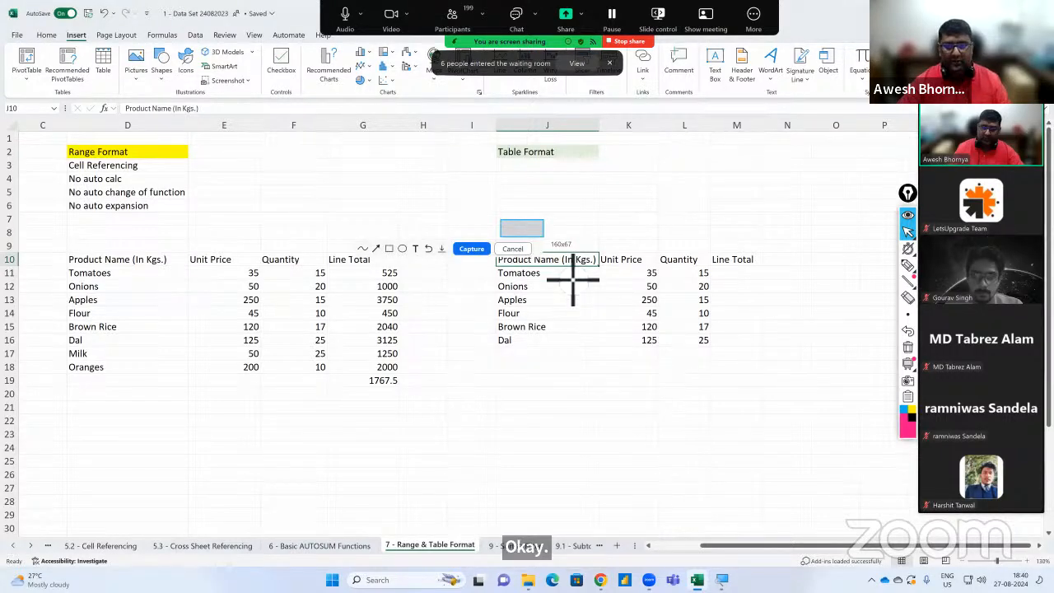
click(512, 249)
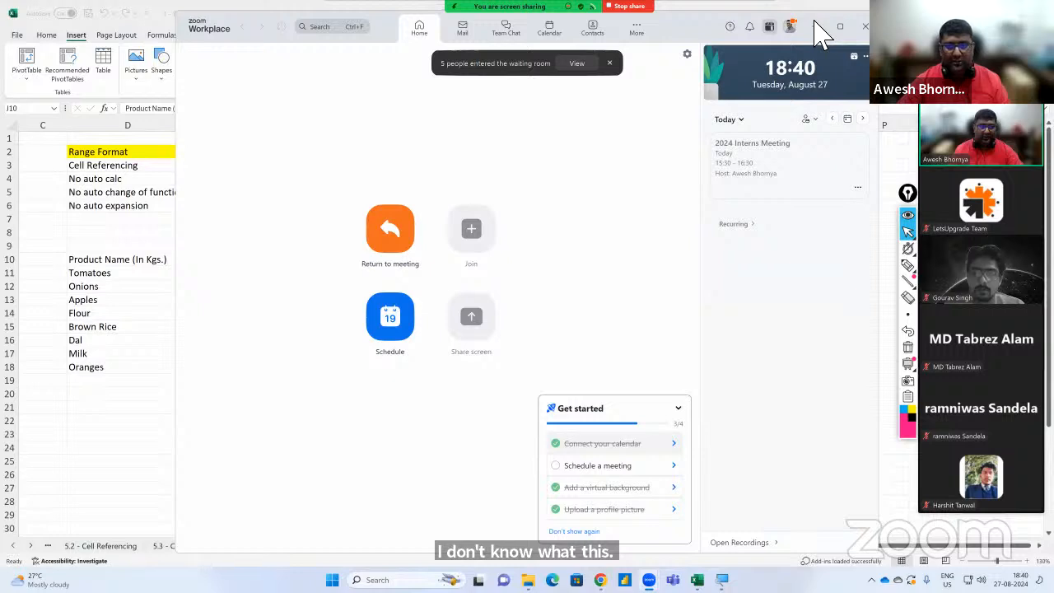
click(814, 24)
click(755, 20)
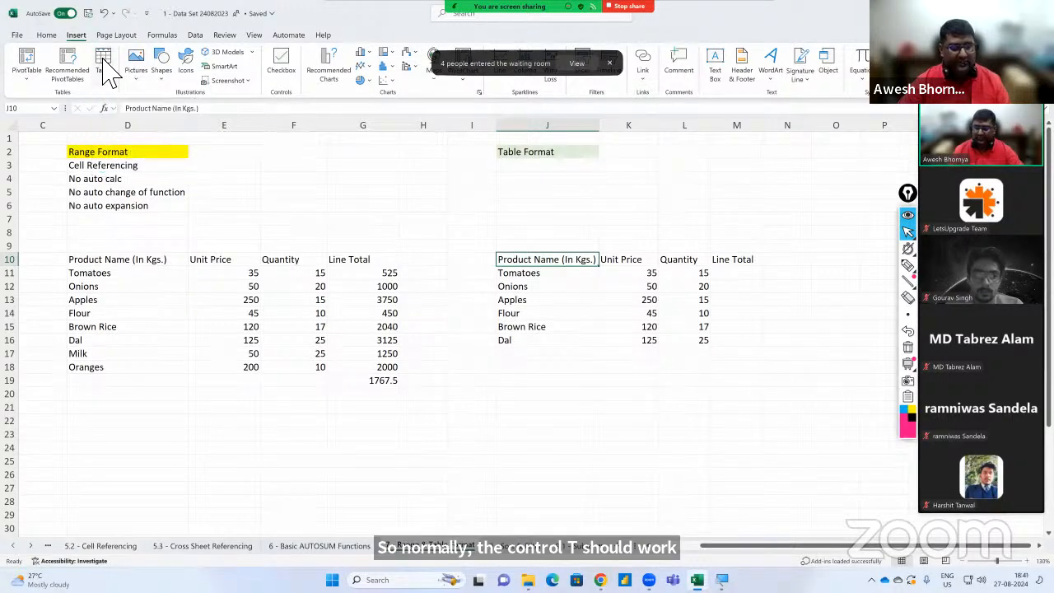
Convert the second product list J10:M16 into an Excel table with headers.
key(ctrl+t)
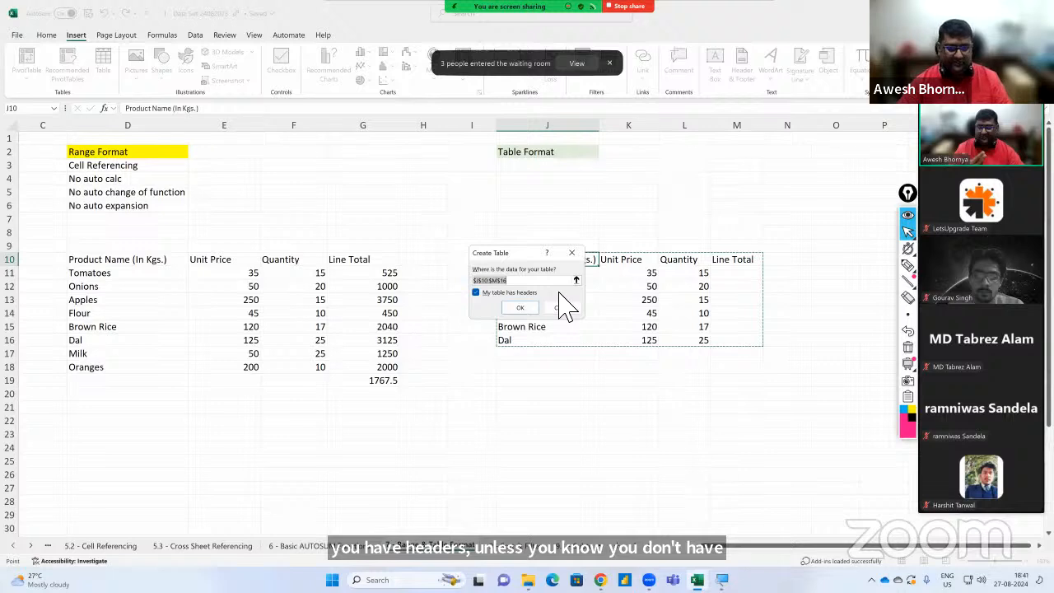
click(521, 308)
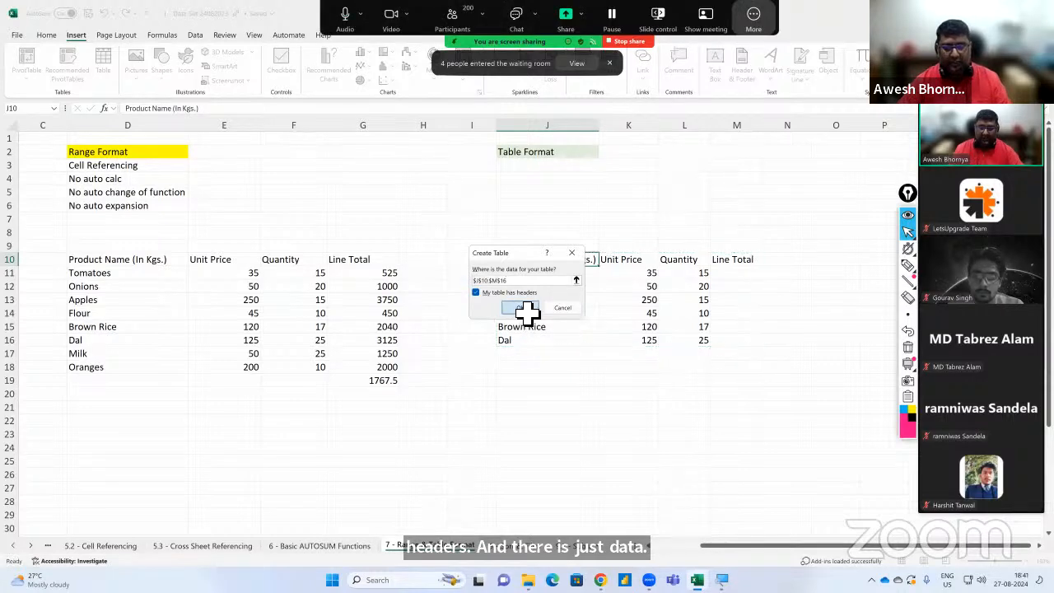
click(737, 279)
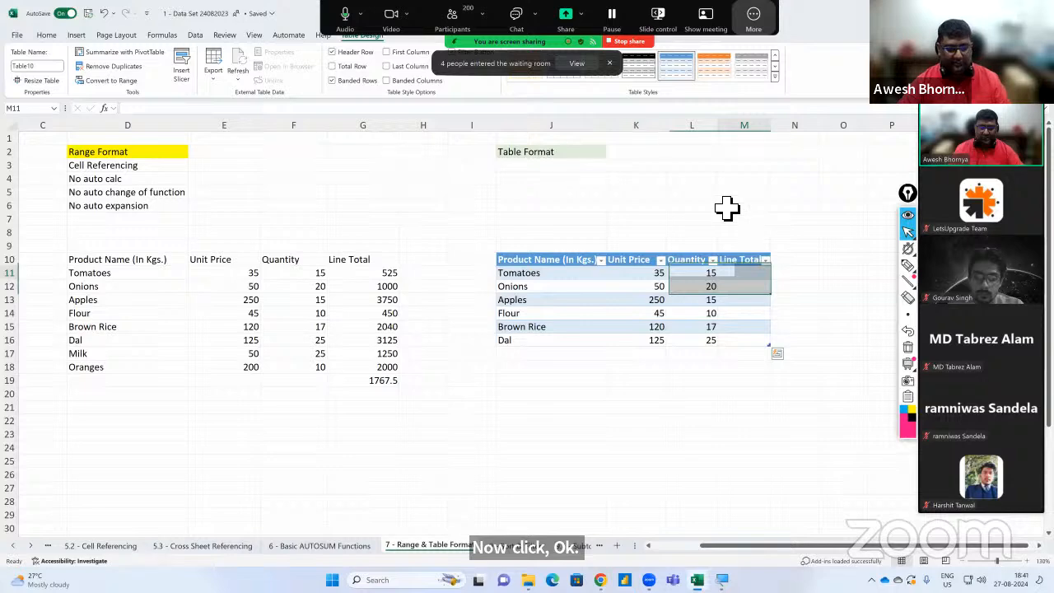
click(528, 156)
click(528, 168)
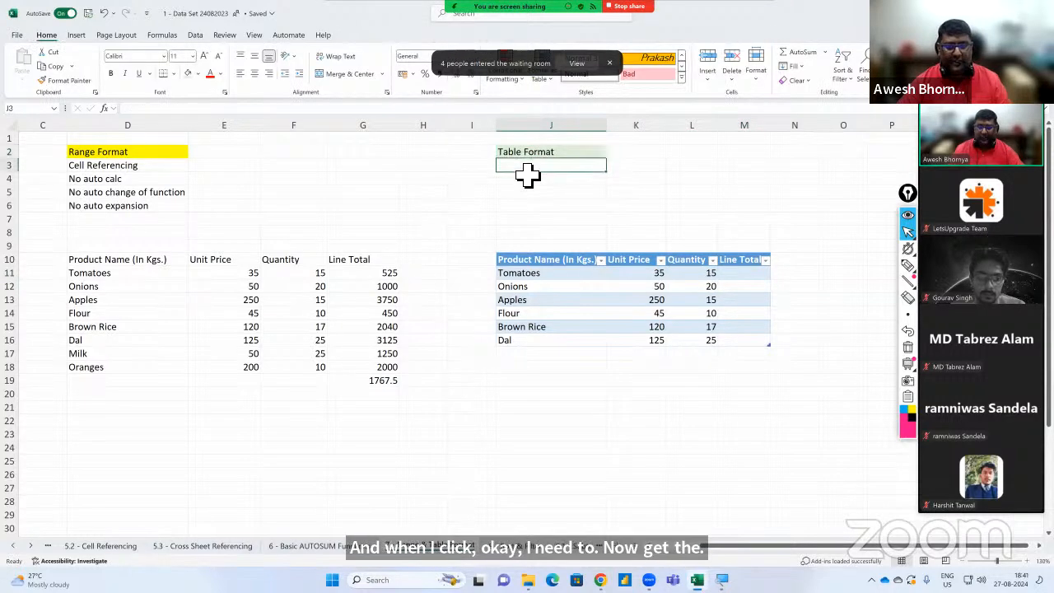
click(750, 275)
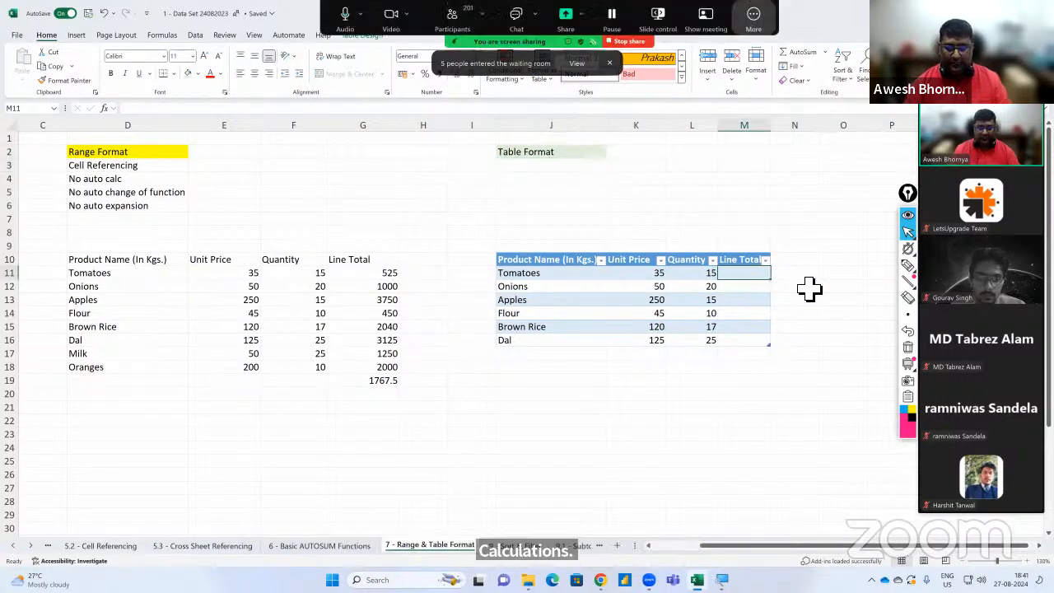
text(=)
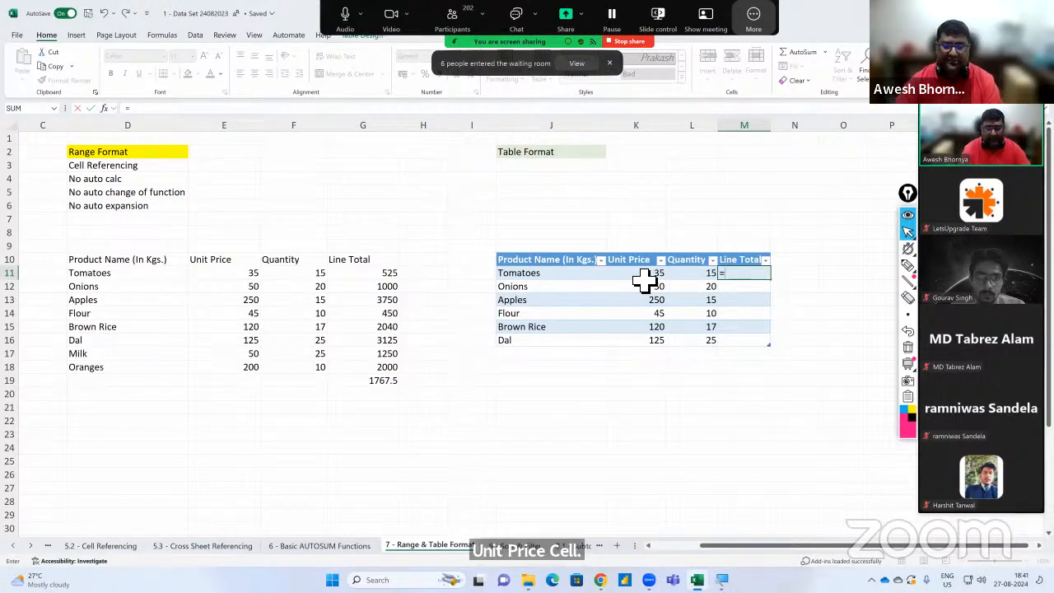
click(646, 276)
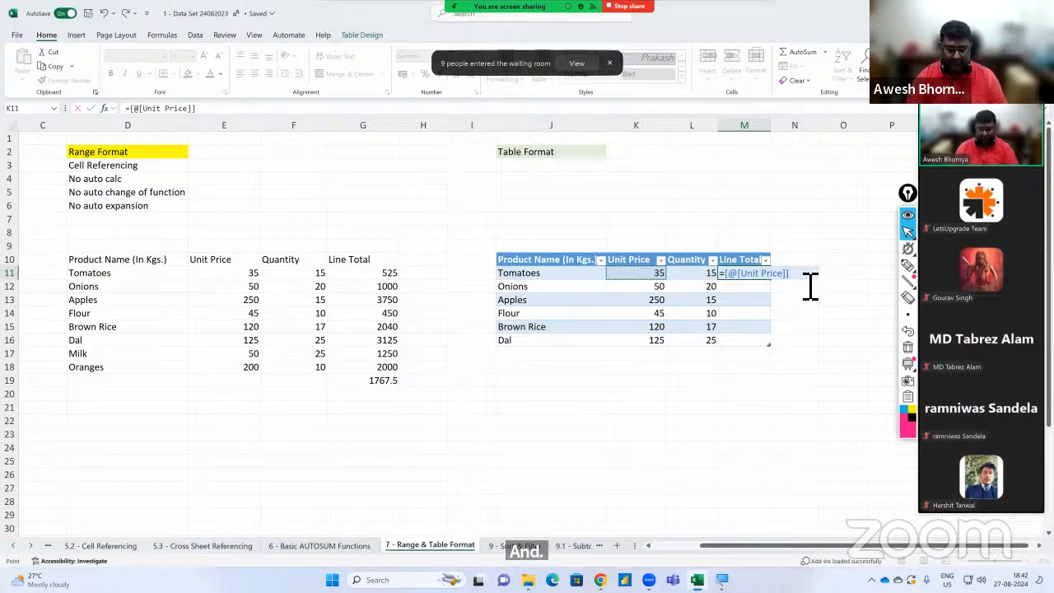
text(*)
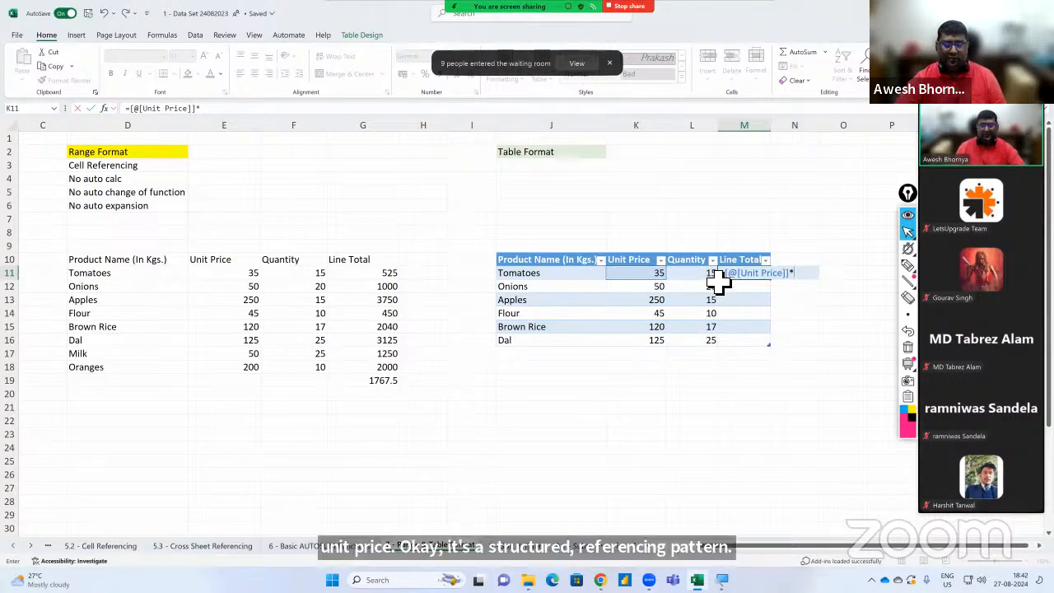
click(714, 274)
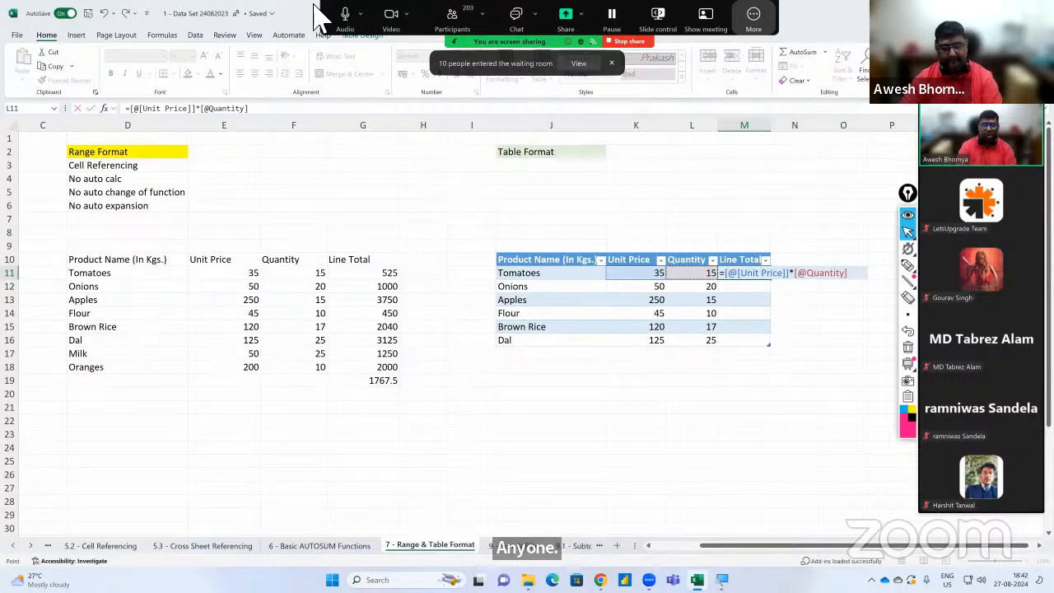
Switch to the Zoom meeting chat, read the participants' replies about the formula and move the chat window off the table.
click(517, 18)
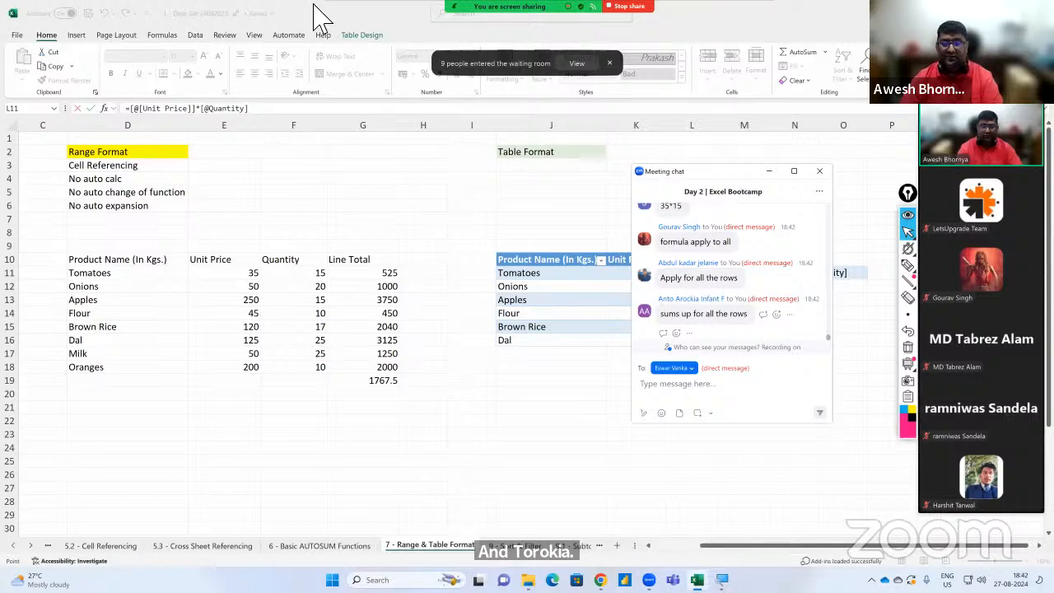
scroll(731, 300, up, 2)
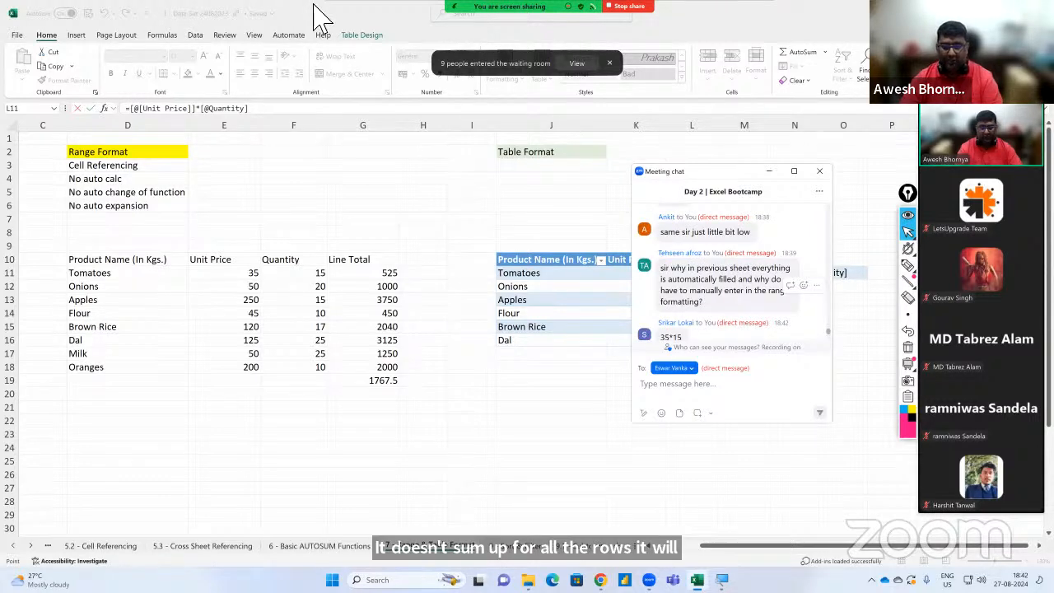
scroll(732, 284, down, 2)
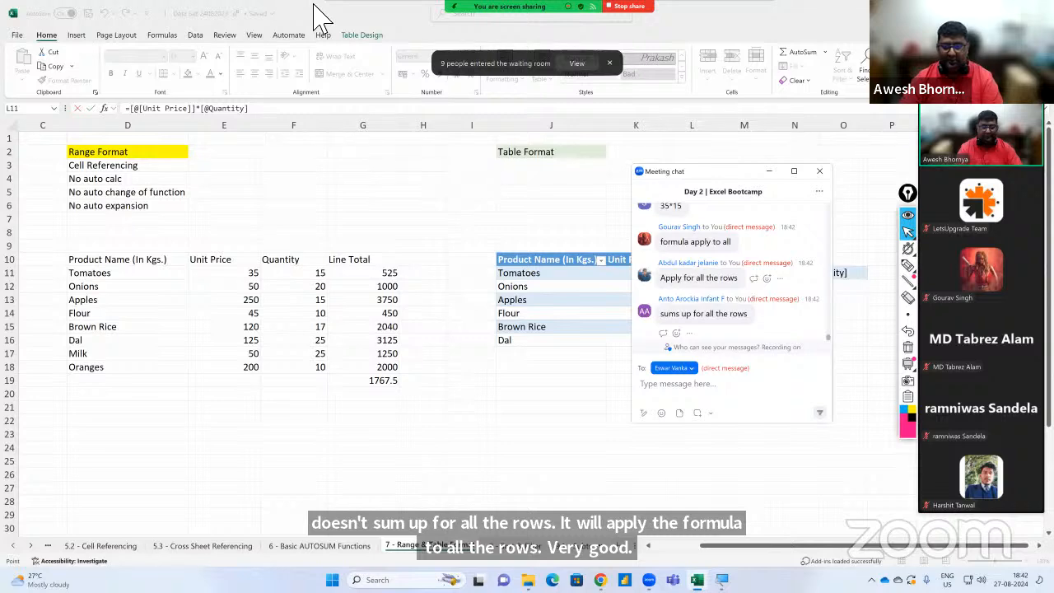
scroll(731, 284, up, 1)
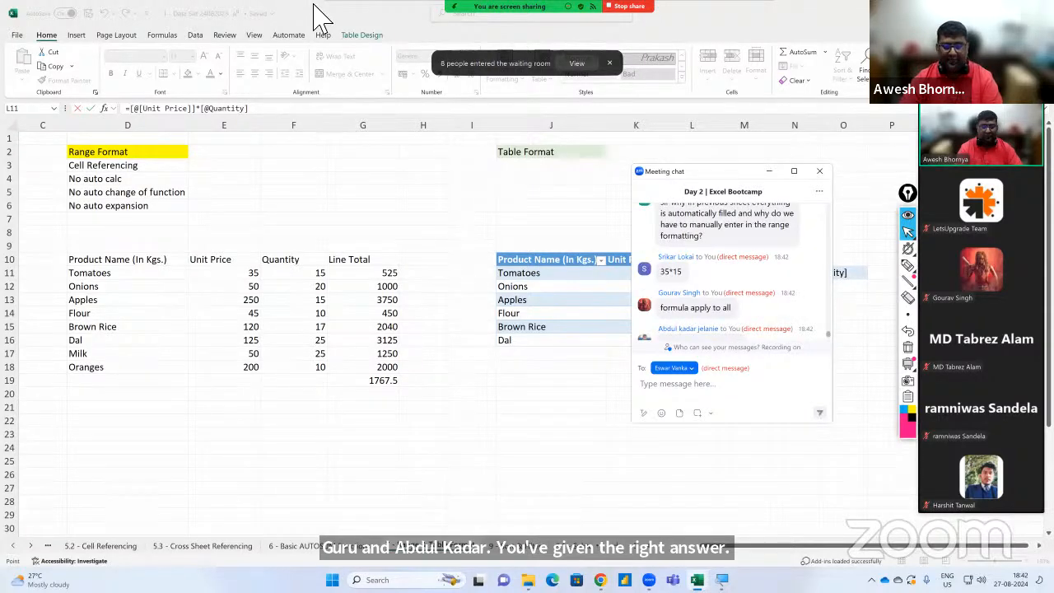
drag(716, 172, 488, 170)
scroll(502, 264, up, 1)
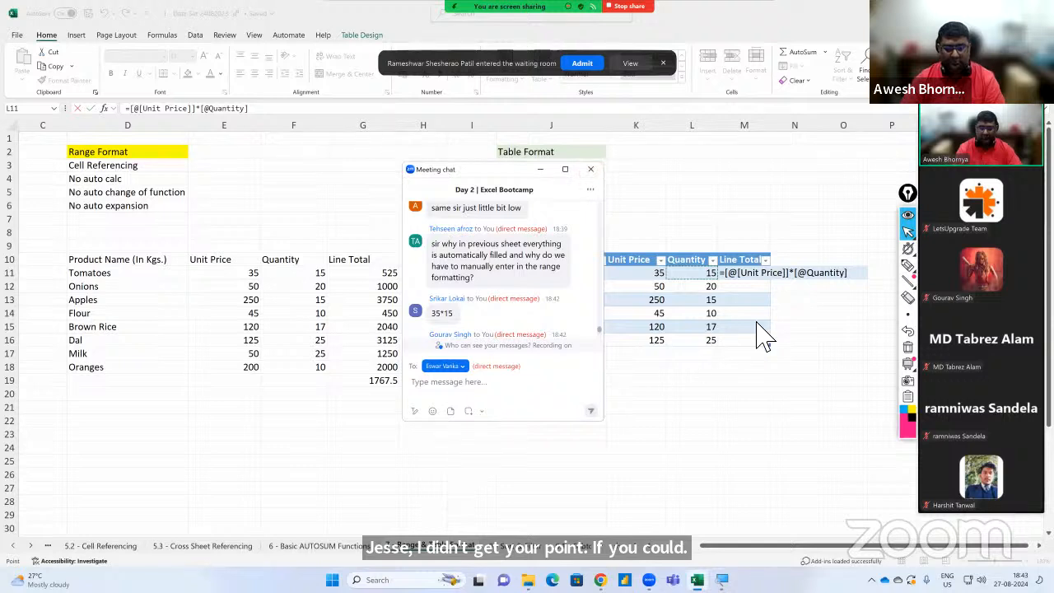
Close the meeting chat and commit the Line Total formula in cell M11.
click(860, 285)
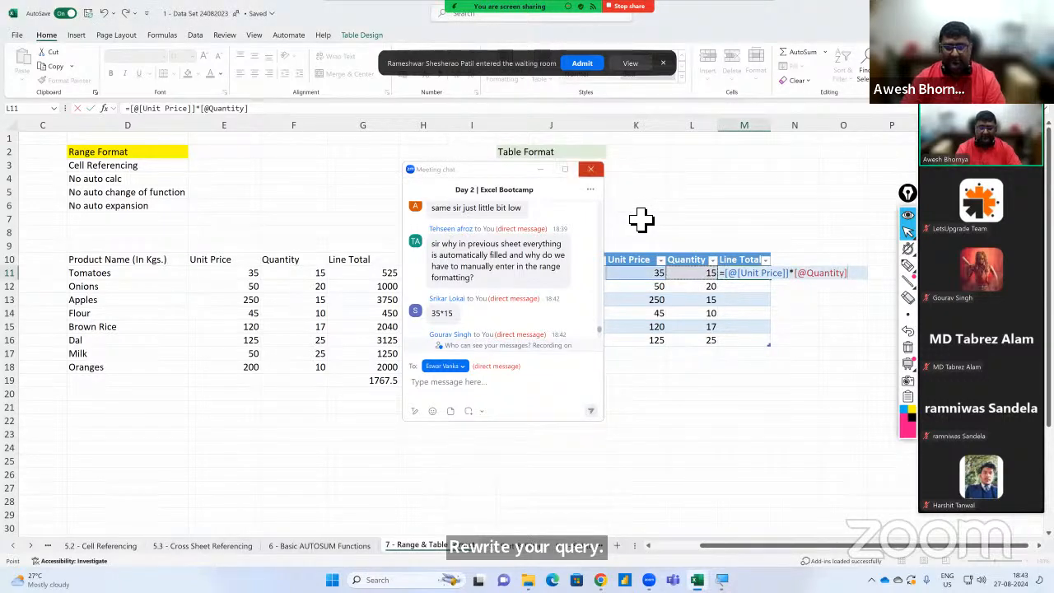
click(592, 168)
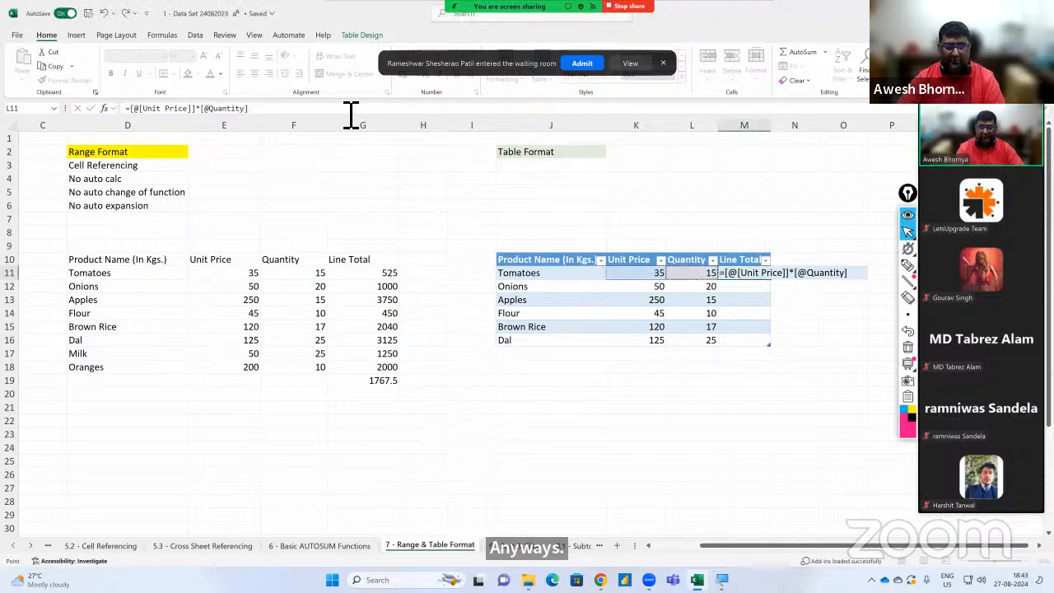
key(Return)
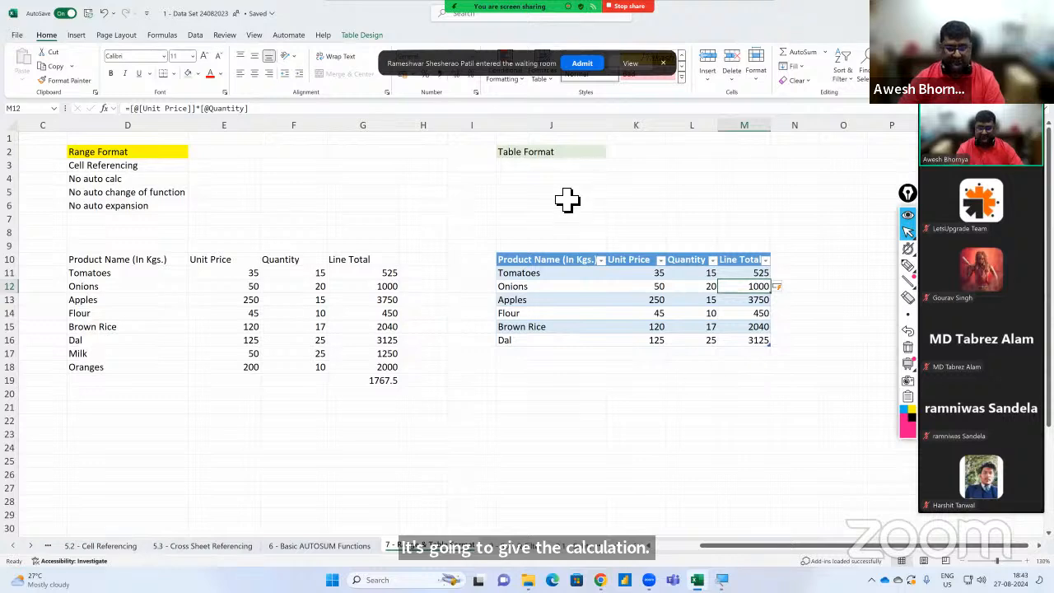
Enter "Structured Referencing" in cell J3 as the first point under the Table Format heading.
click(554, 167)
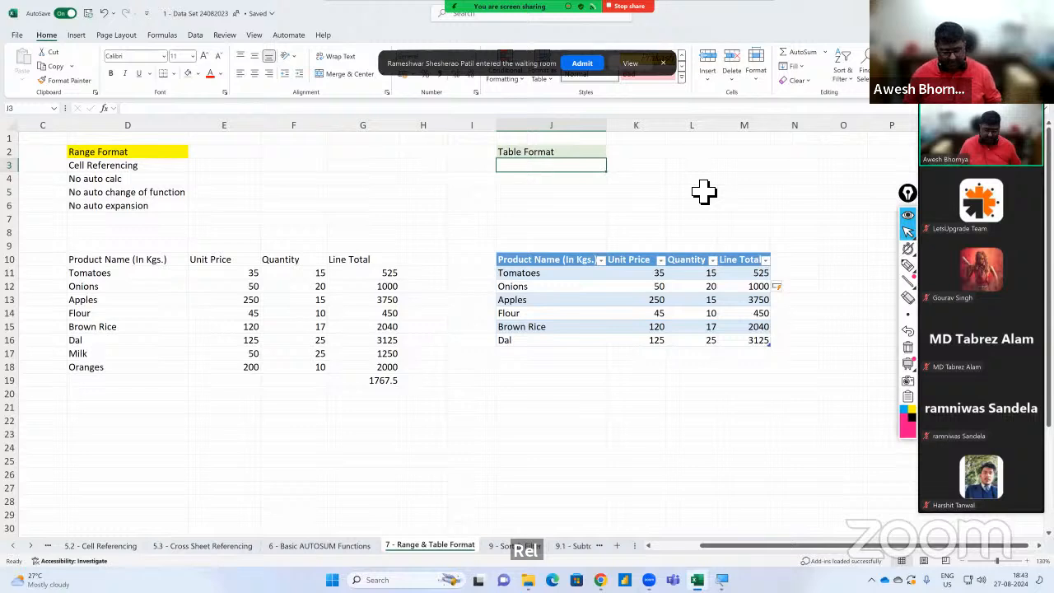
text(Stru)
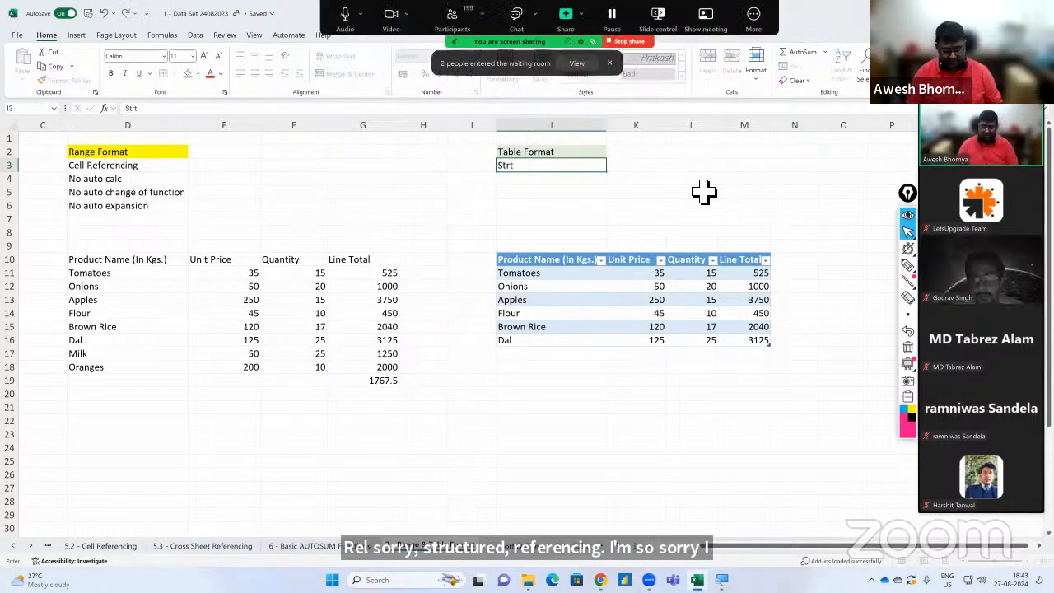
text(ctured)
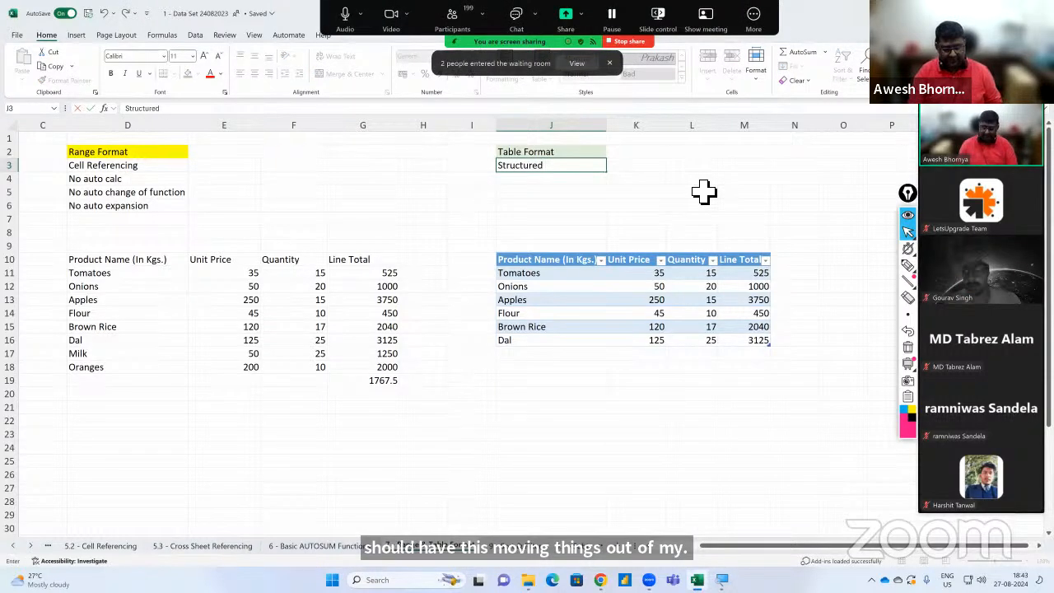
text( Referec)
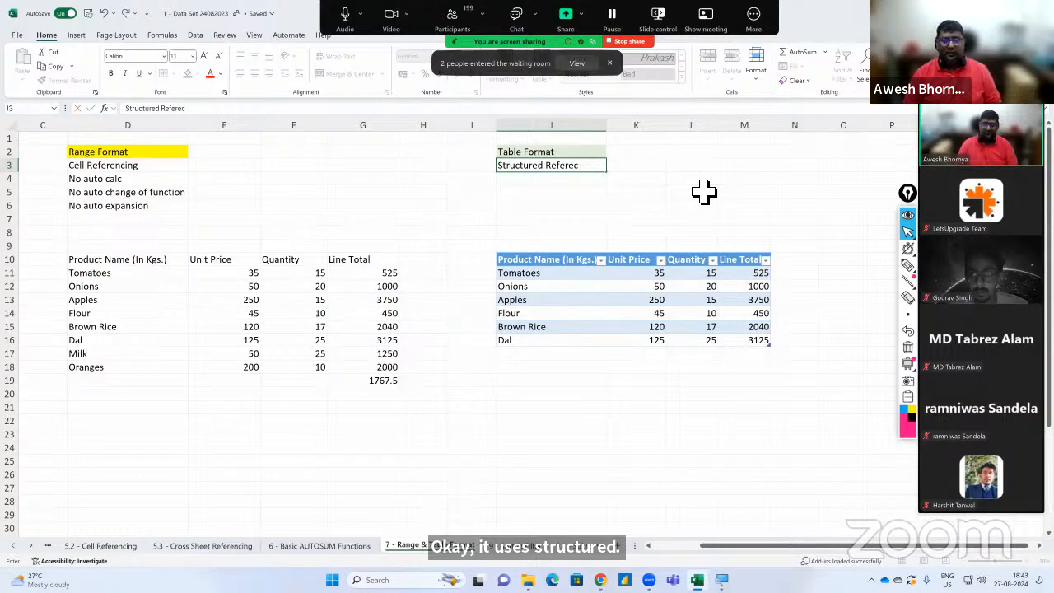
key(BackSpace)
text(ncing)
key(Return)
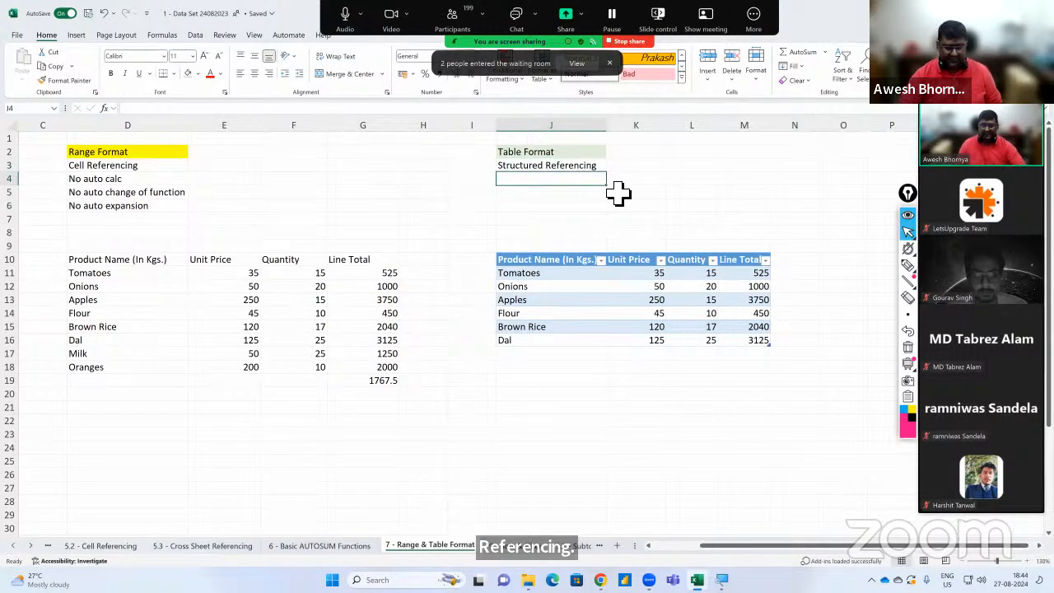
Add "Auto Calc" in cell J4 as the second point of the Table Format list.
text(Auto Ca)
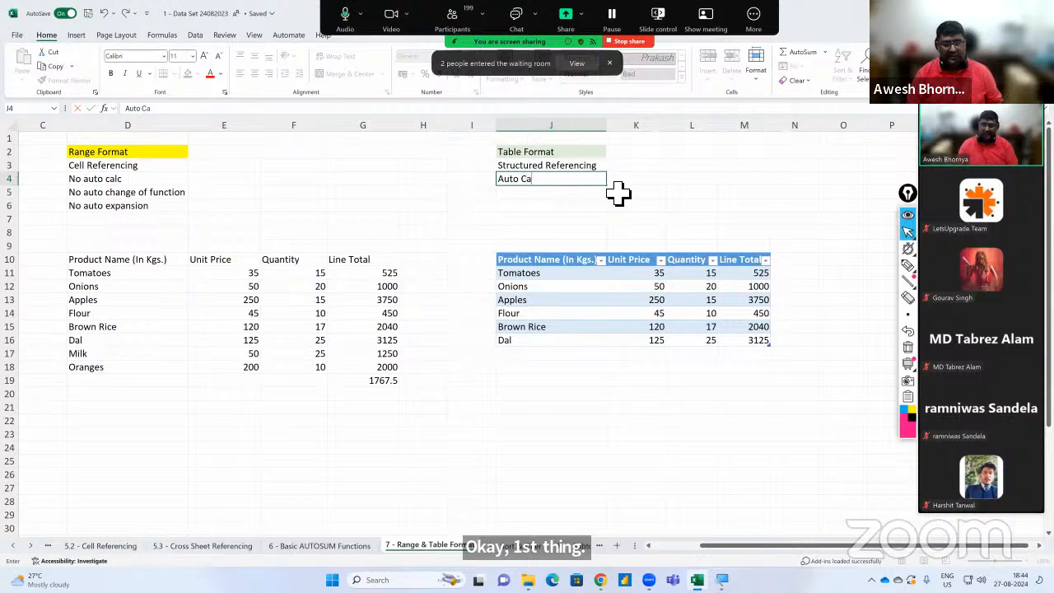
text(lc)
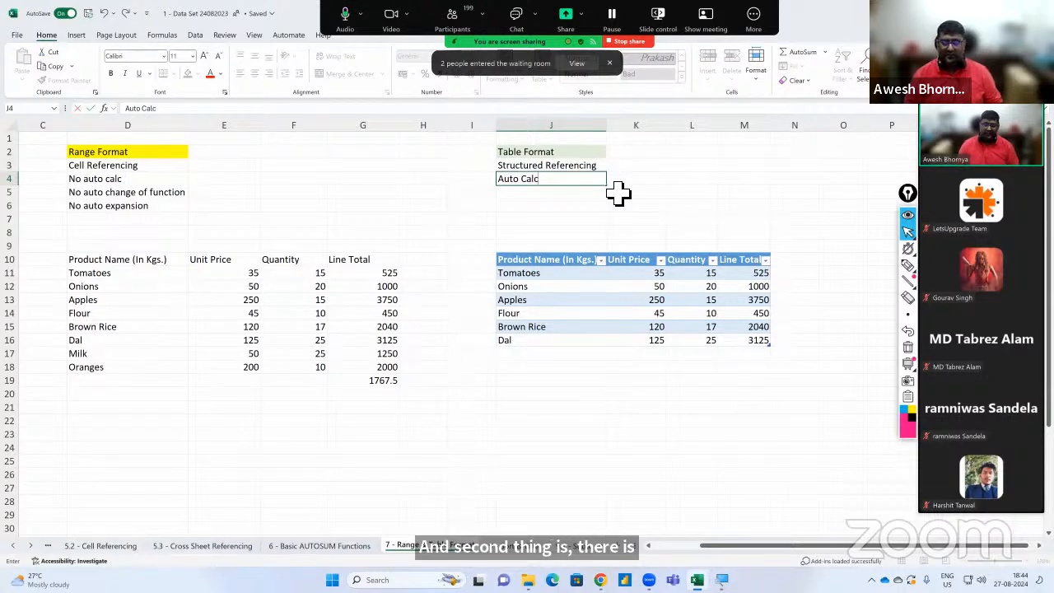
key(Return)
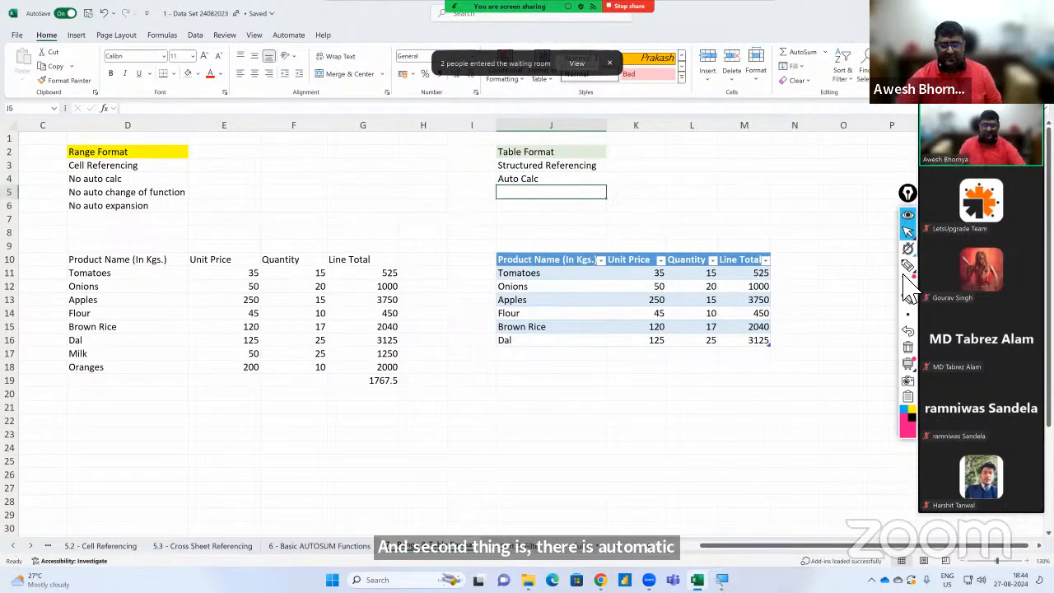
Examine the Line Total formulas for Dal and Brown Rice and the cell below the table.
click(746, 341)
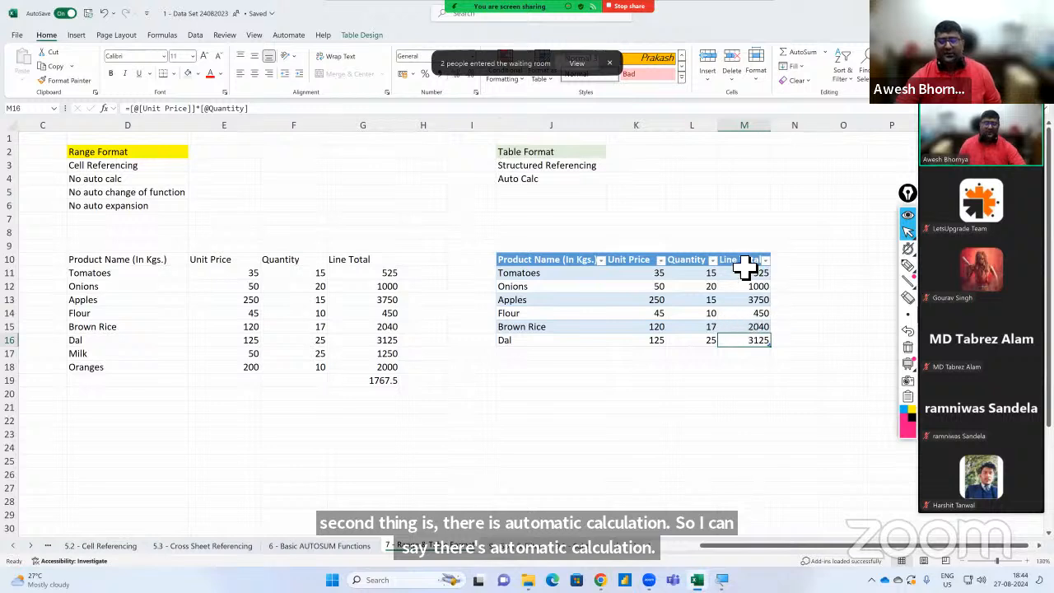
click(730, 356)
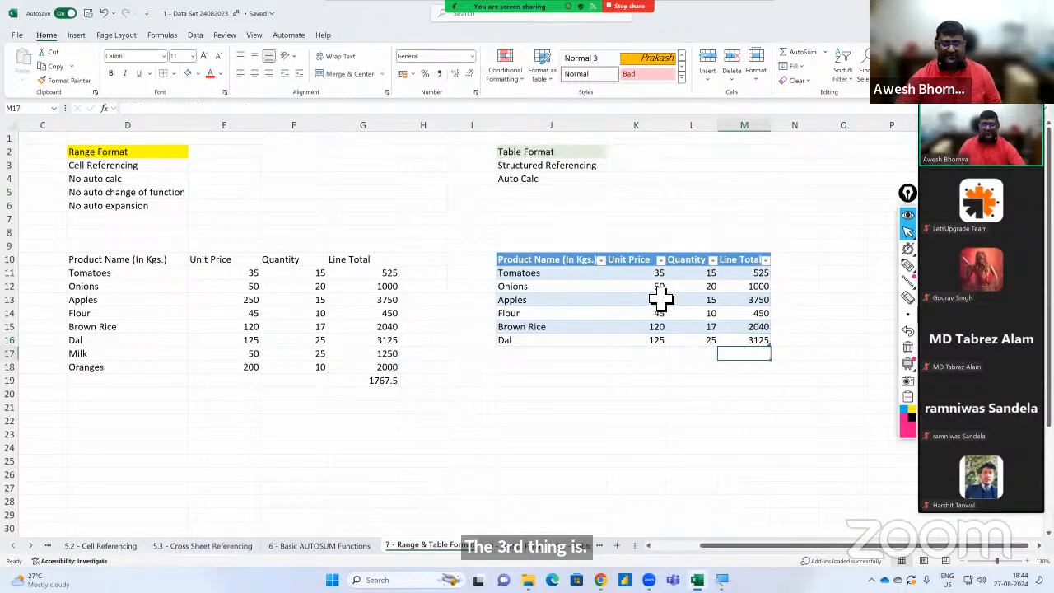
click(744, 330)
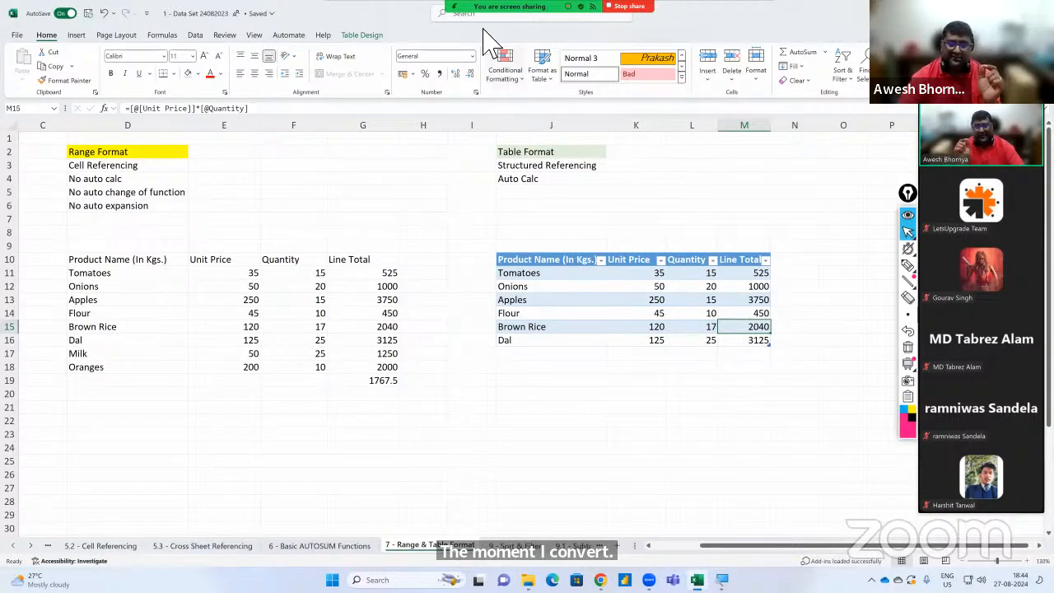
Circle the Table Design label with the annotation pen and return to the normal pointer.
click(910, 265)
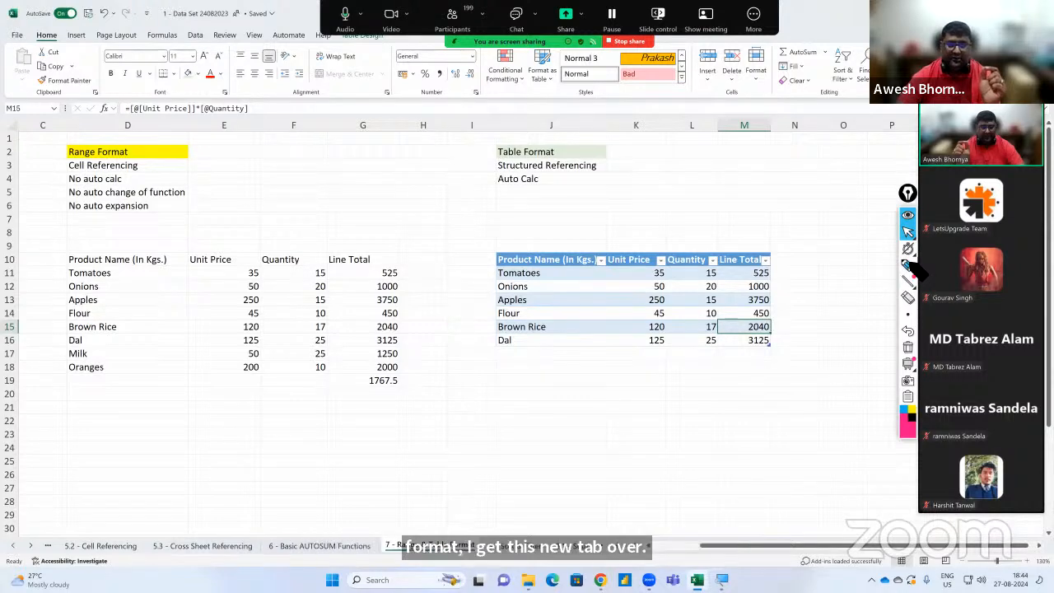
drag(386, 31, 352, 34)
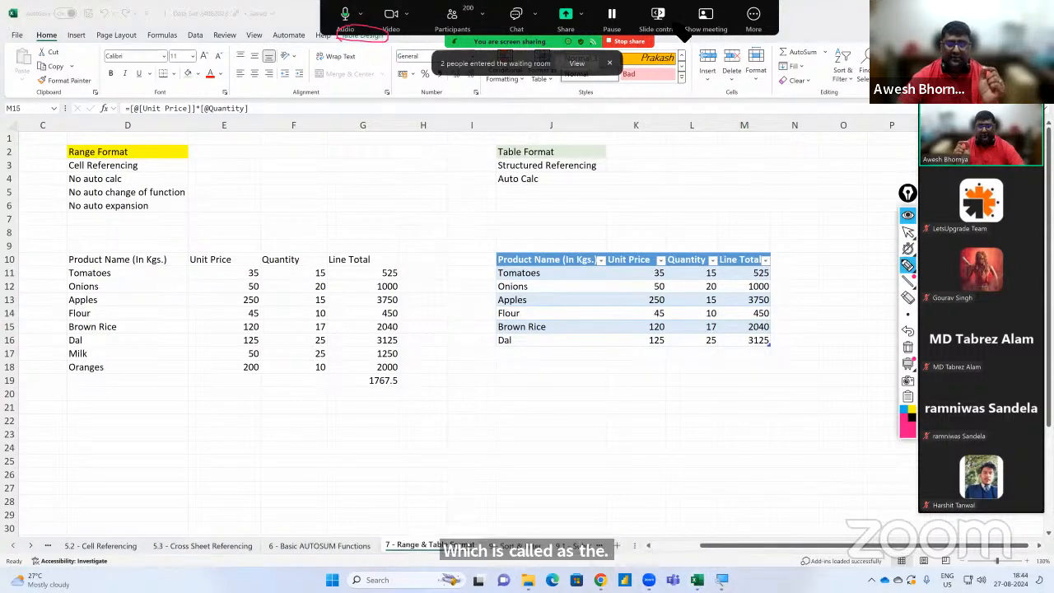
click(908, 232)
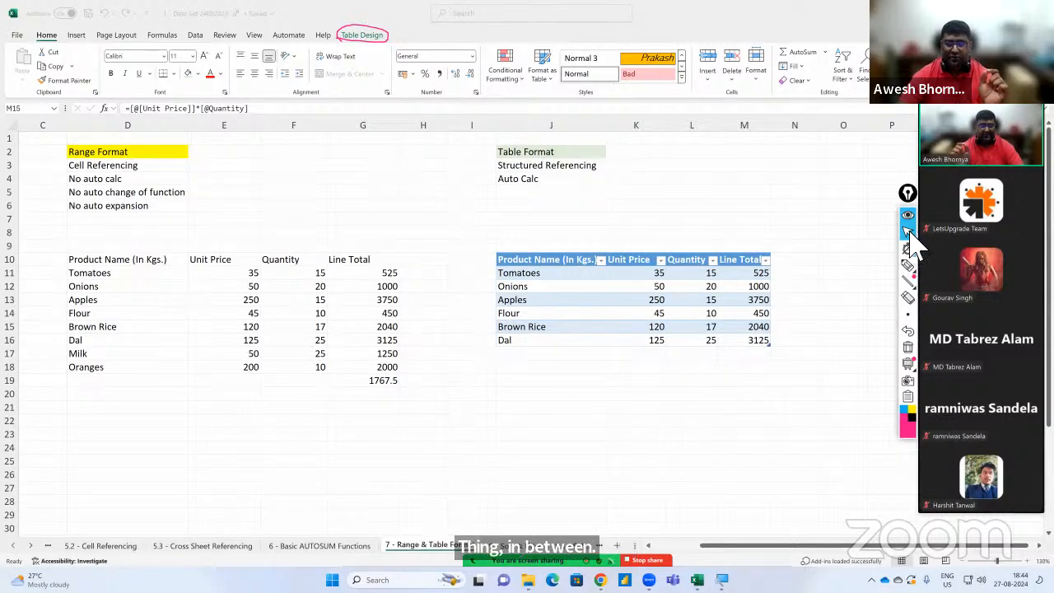
click(907, 232)
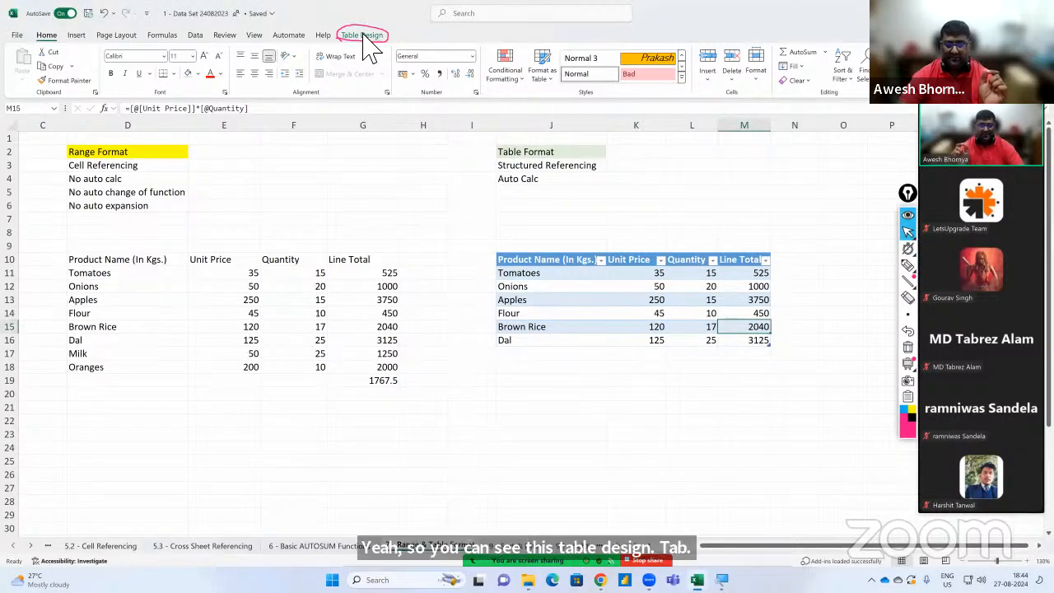
Compare the ribbon with a cell selected outside and inside the table, and display the Table Design options.
click(650, 235)
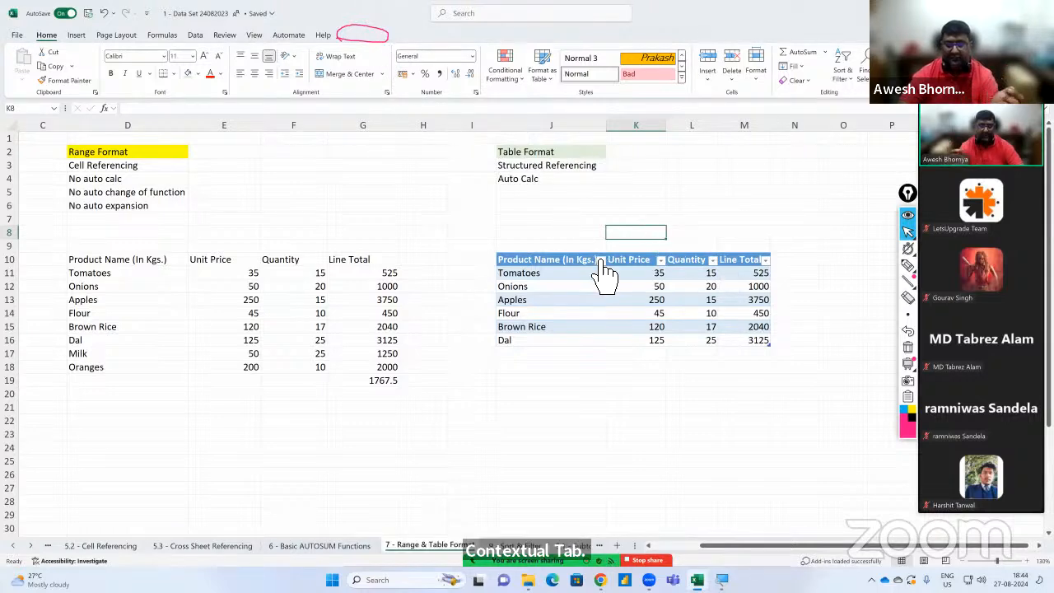
click(618, 288)
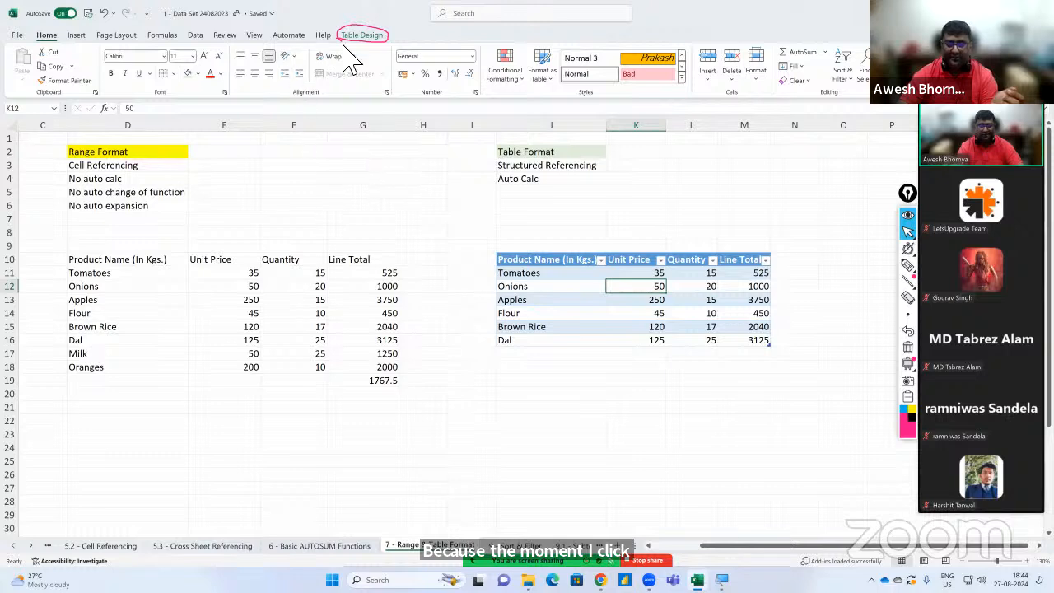
click(361, 36)
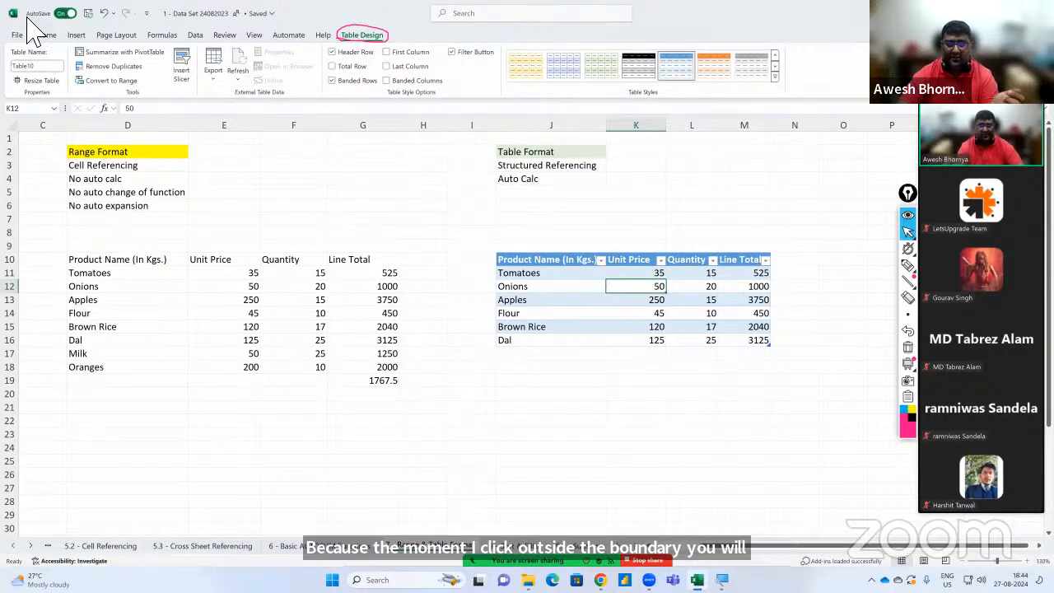
Mark the table name, Summarize with PivotTable, Convert to Range and the plain range list with the annotation pen, and return to the pointer.
click(907, 264)
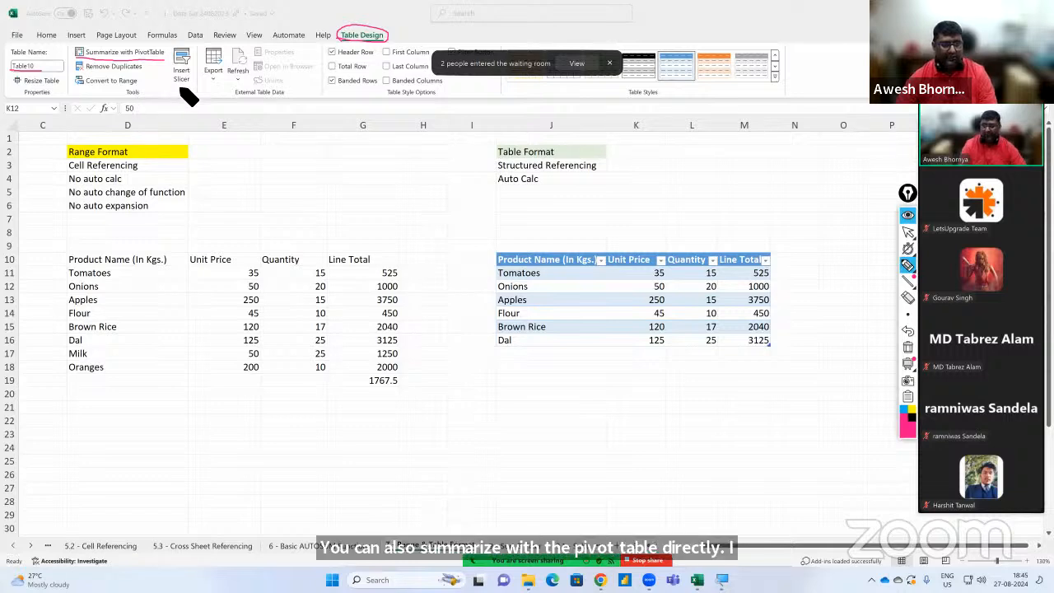
drag(74, 85, 115, 86)
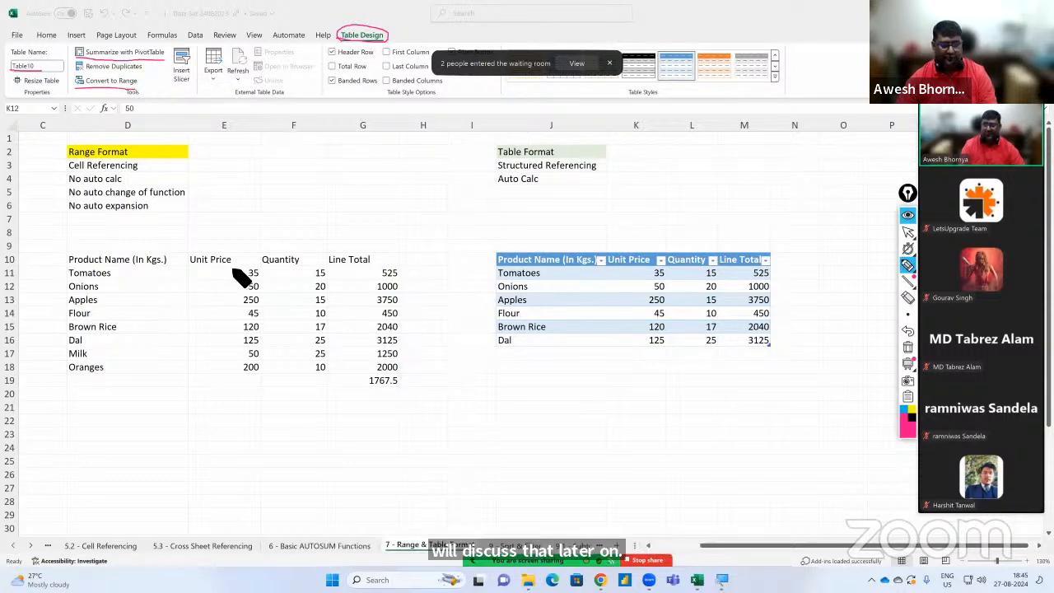
mouse_move(221, 217)
mouse_down()
mouse_move(228, 236)
mouse_move(238, 227)
mouse_up()
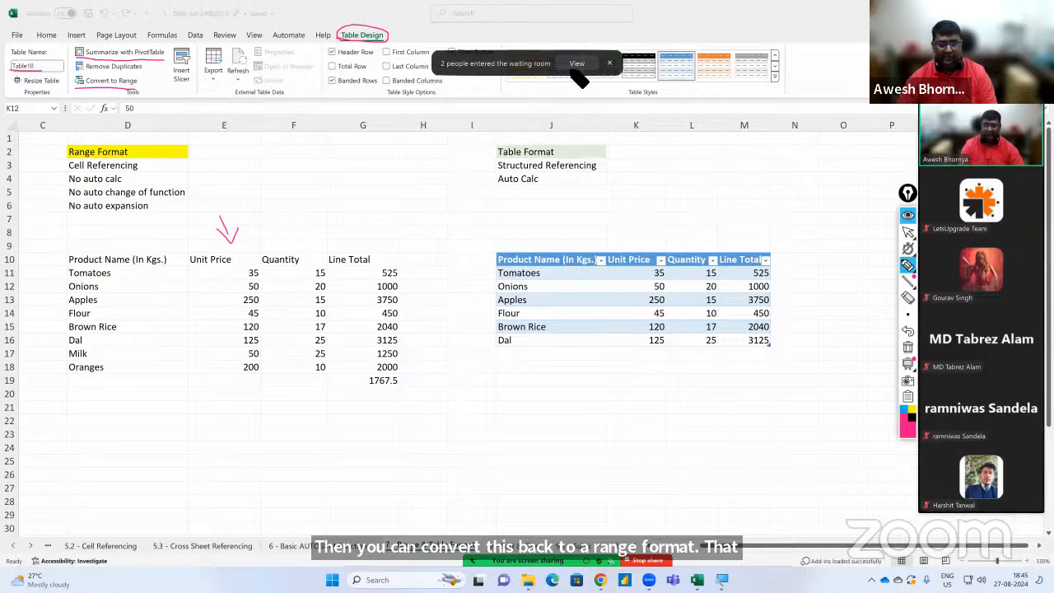
click(908, 231)
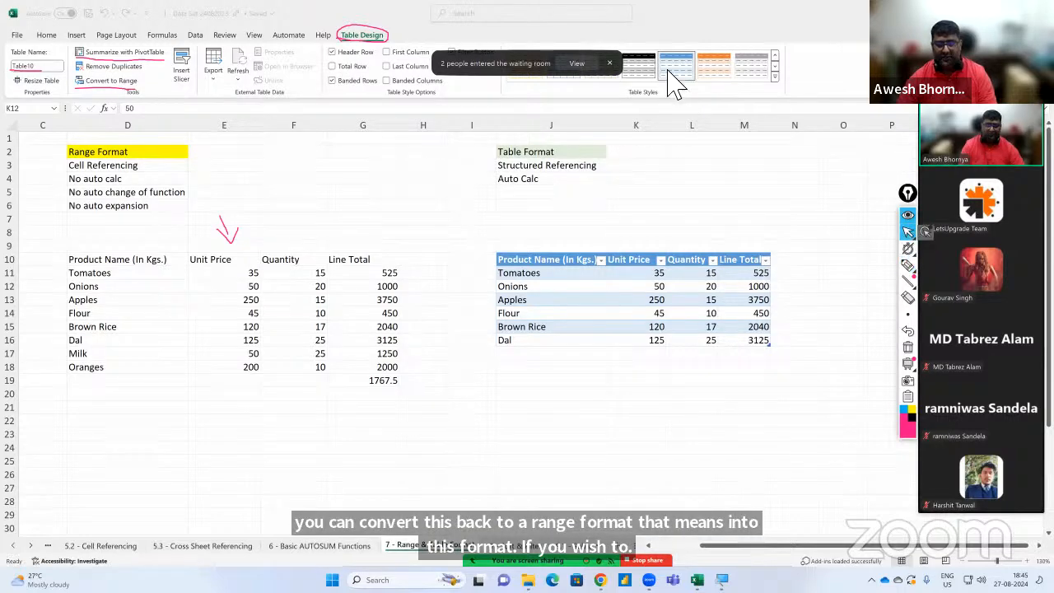
Dismiss the waiting room notice, and circle the Total Row option and the table's Dal row with the annotation pen.
click(610, 64)
click(908, 265)
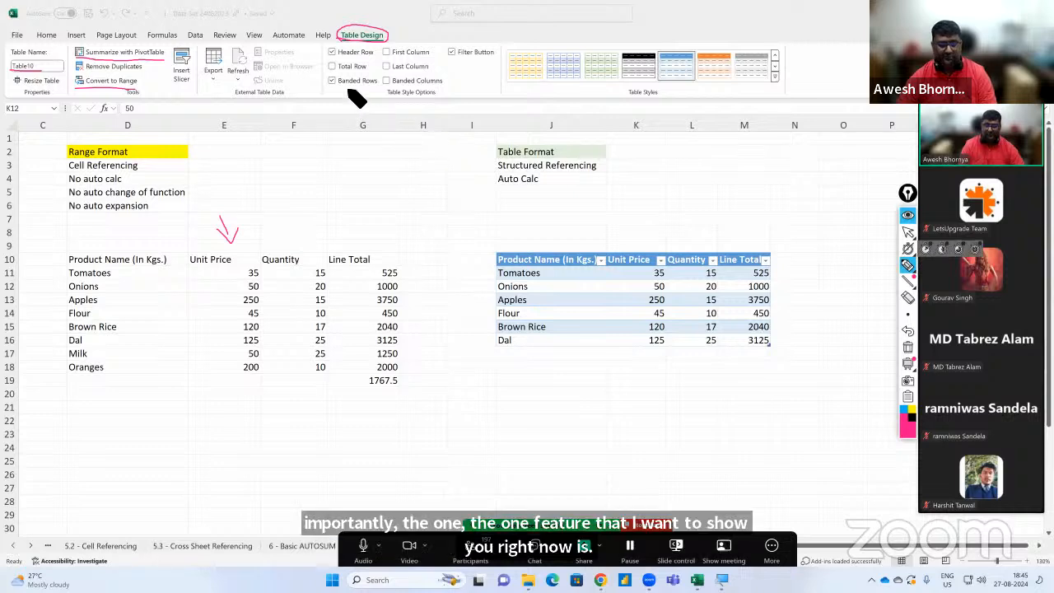
mouse_move(335, 83)
mouse_down()
mouse_move(377, 71)
mouse_move(336, 71)
mouse_move(338, 80)
mouse_up()
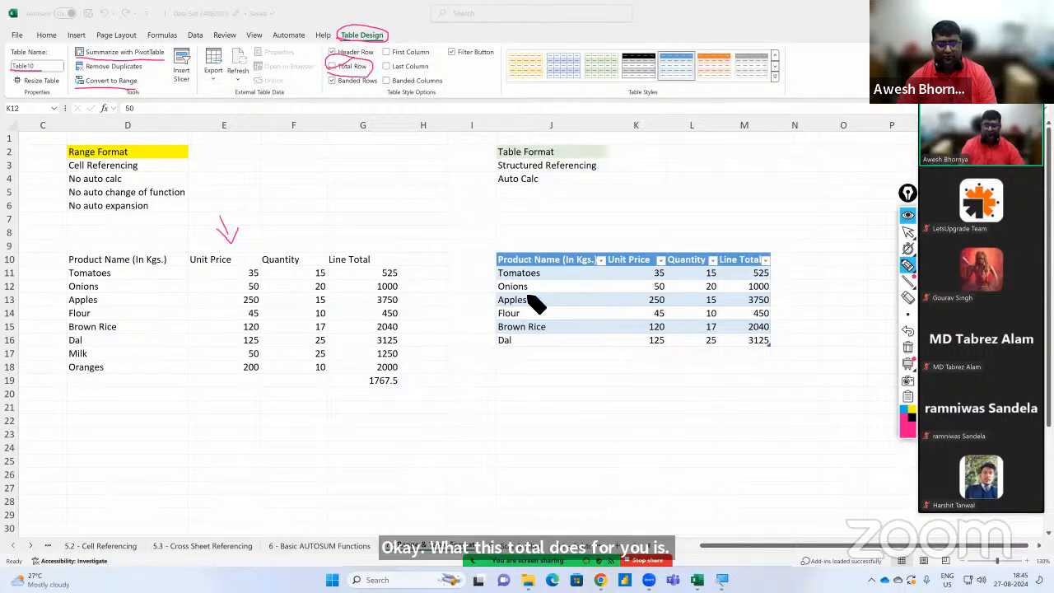
mouse_move(501, 337)
mouse_down()
mouse_move(637, 368)
mouse_move(758, 337)
mouse_move(510, 334)
mouse_up()
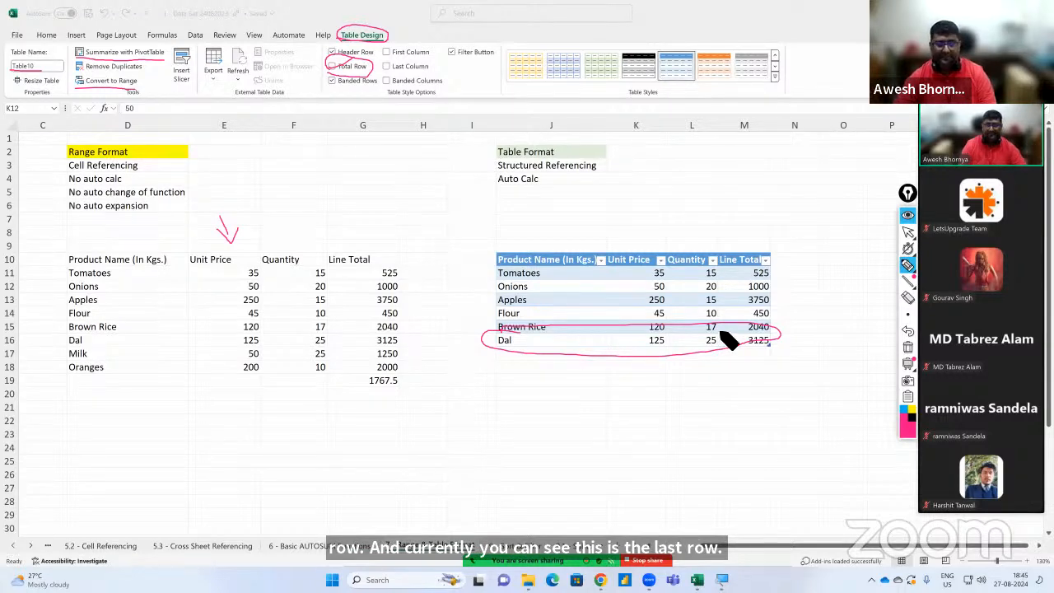
click(908, 232)
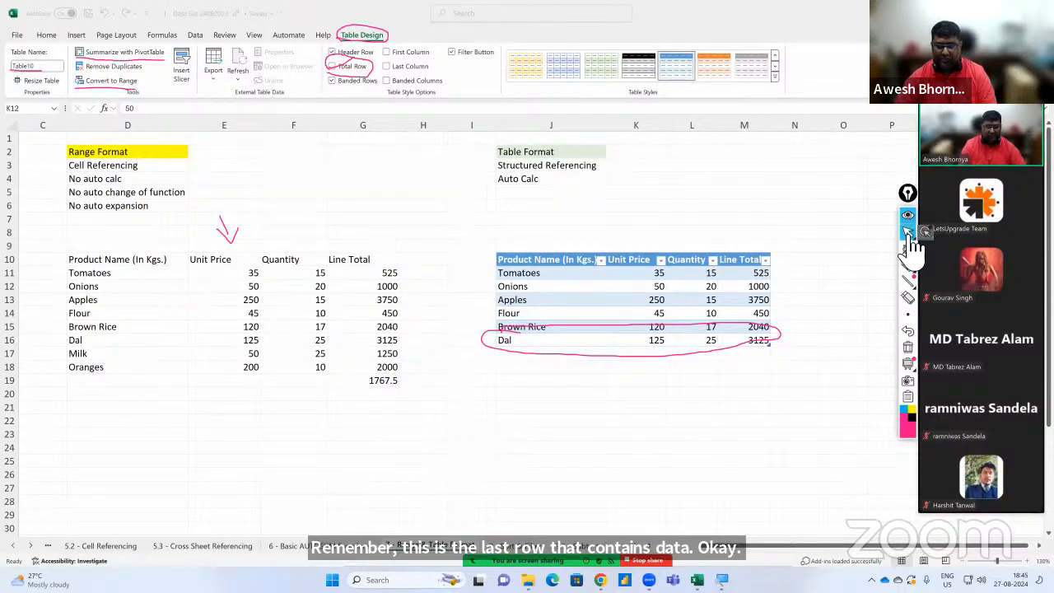
Turn on the table's Total Row, and circle the new row with the annotation pen before clearing all pen marks.
click(332, 66)
click(334, 67)
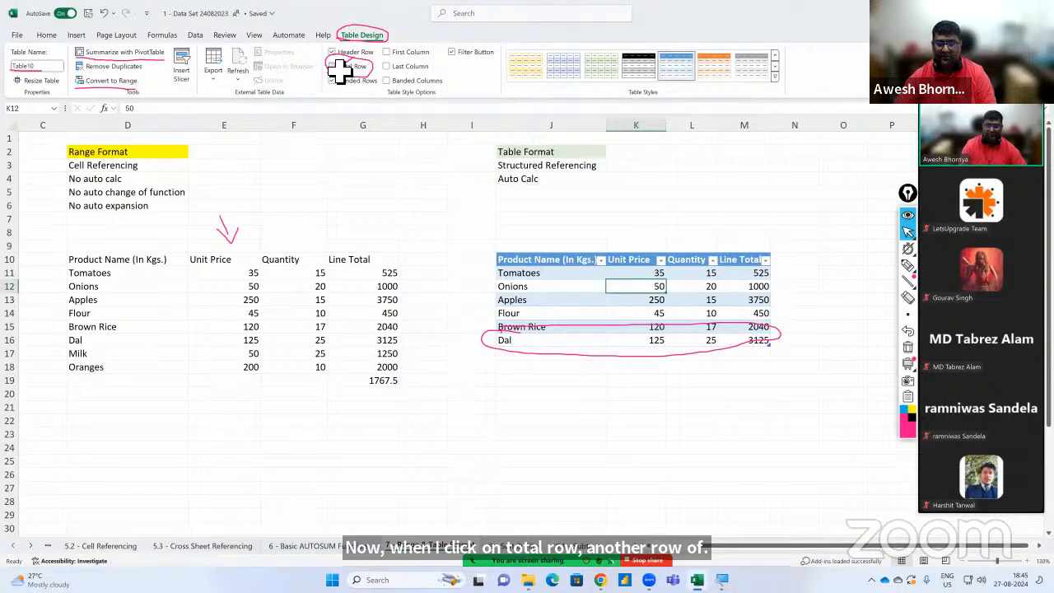
click(907, 264)
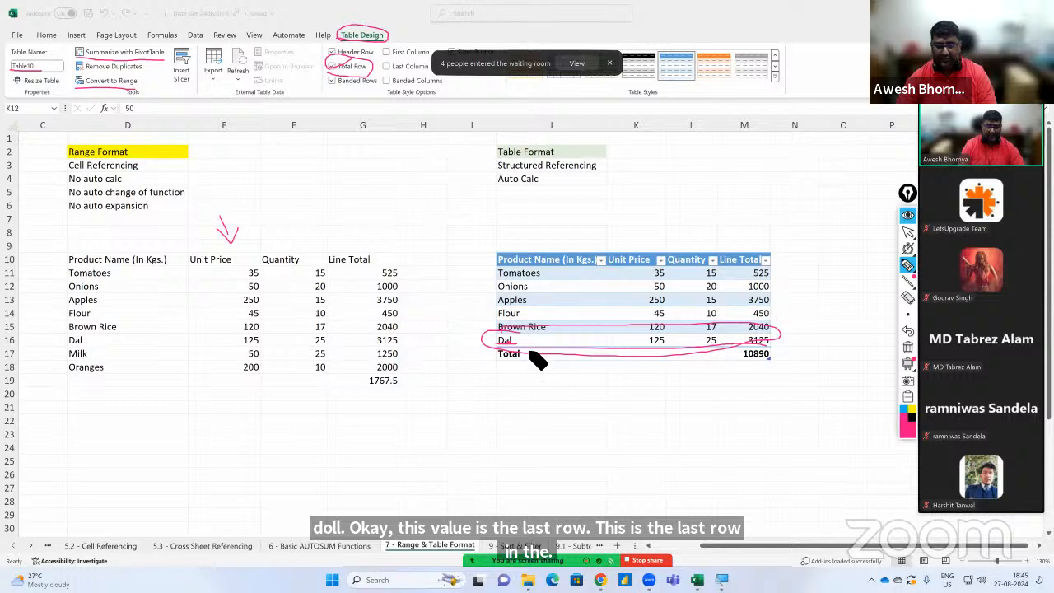
mouse_move(467, 357)
mouse_down()
mouse_move(741, 382)
mouse_move(792, 359)
mouse_move(504, 353)
mouse_up()
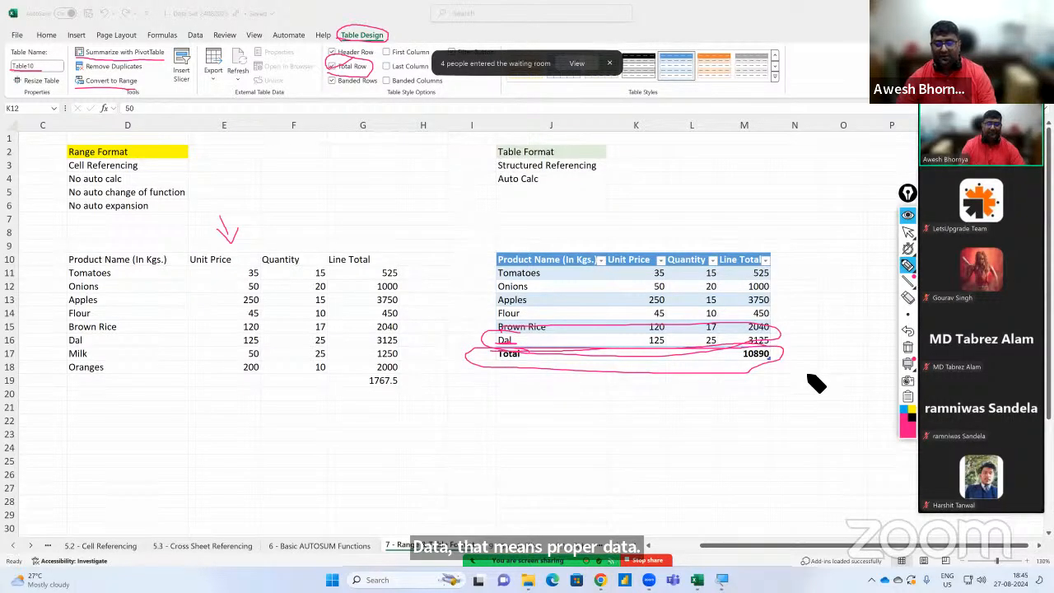
click(908, 233)
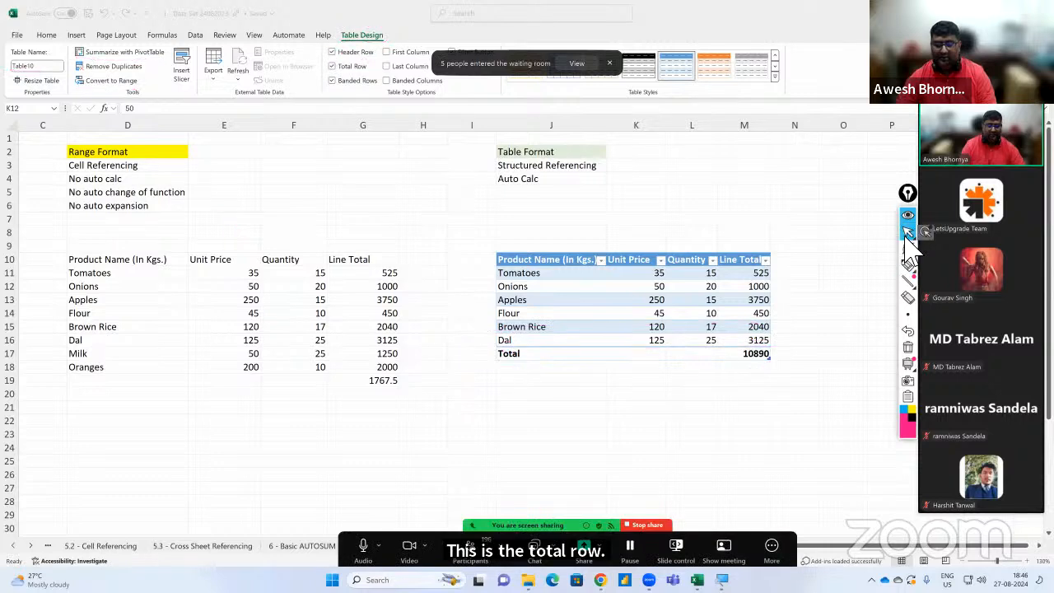
Examine the Total label cell and the list of summary functions offered for the Line Total column's total.
click(558, 360)
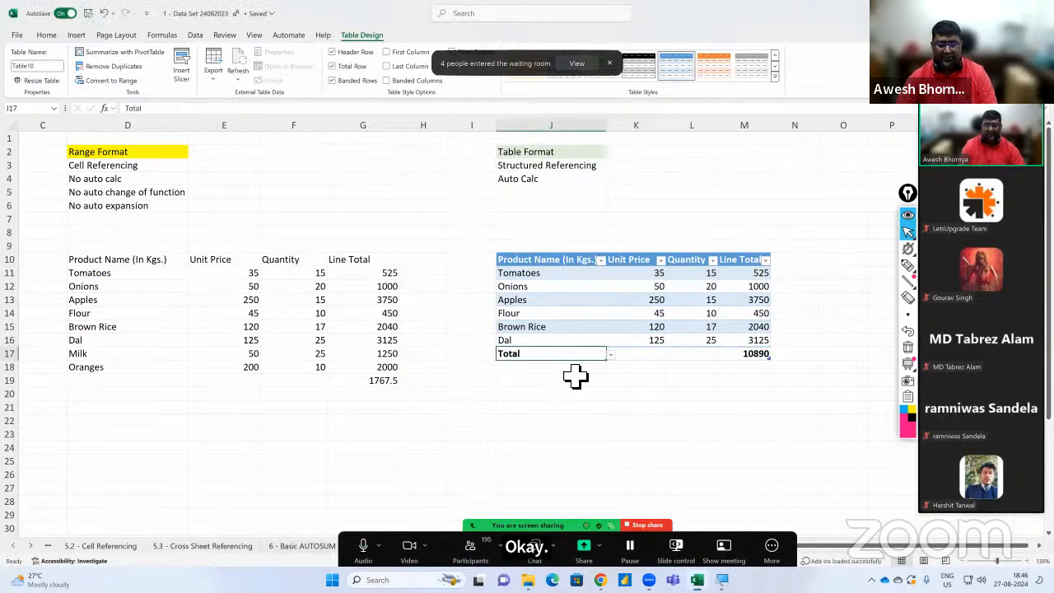
click(756, 361)
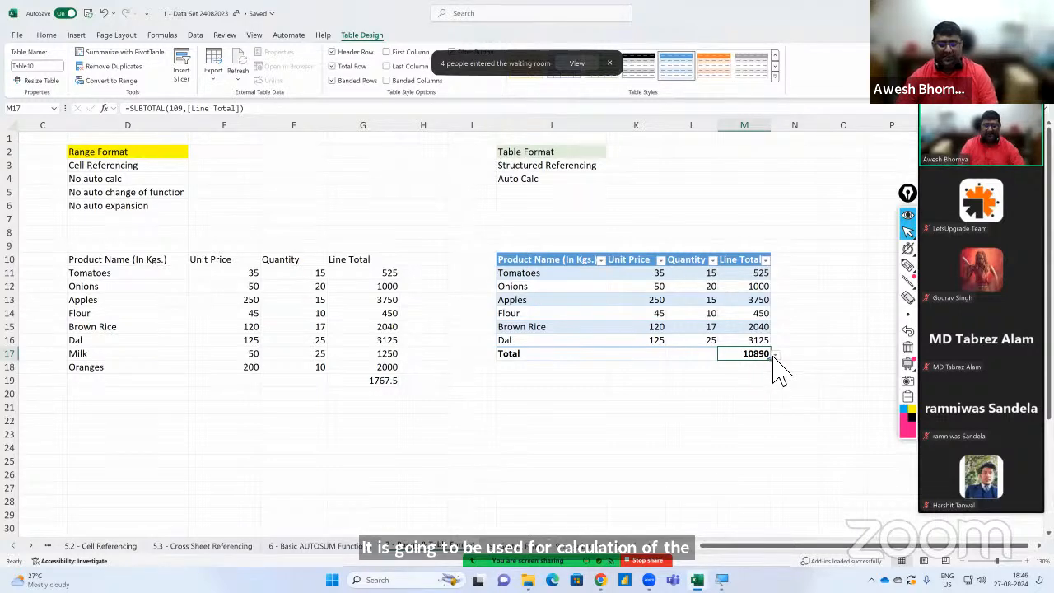
click(775, 354)
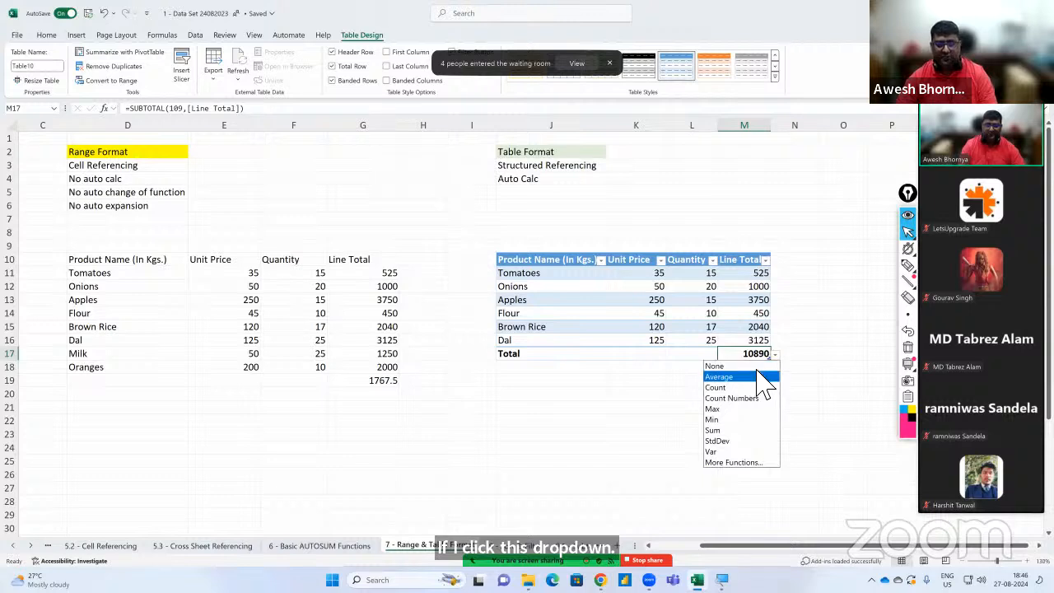
click(810, 349)
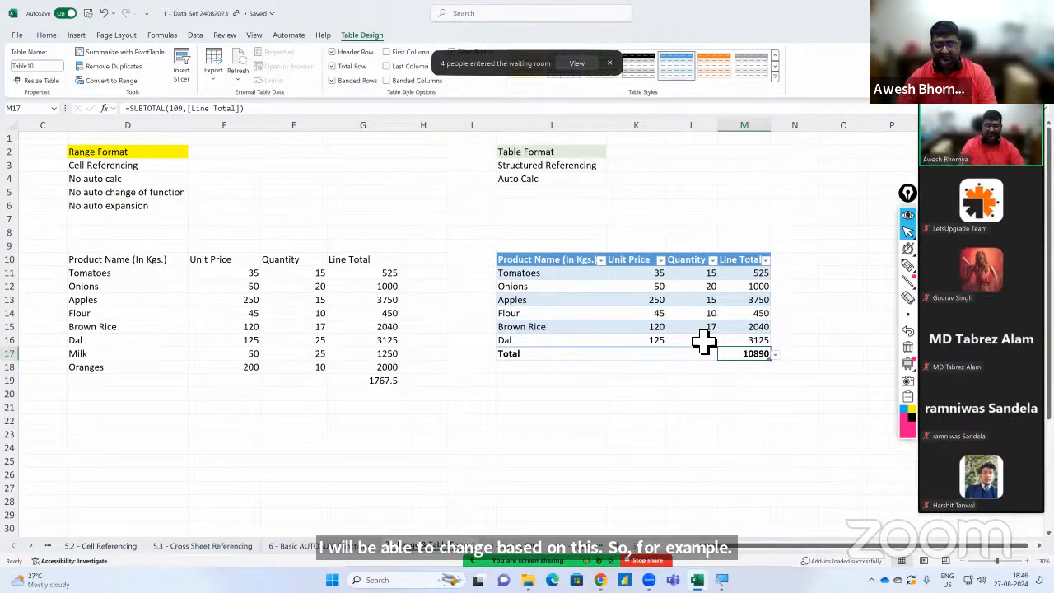
Underline the SUBTOTAL formula of the Line Total summary with the annotation pen, and clear the pen marks.
click(908, 264)
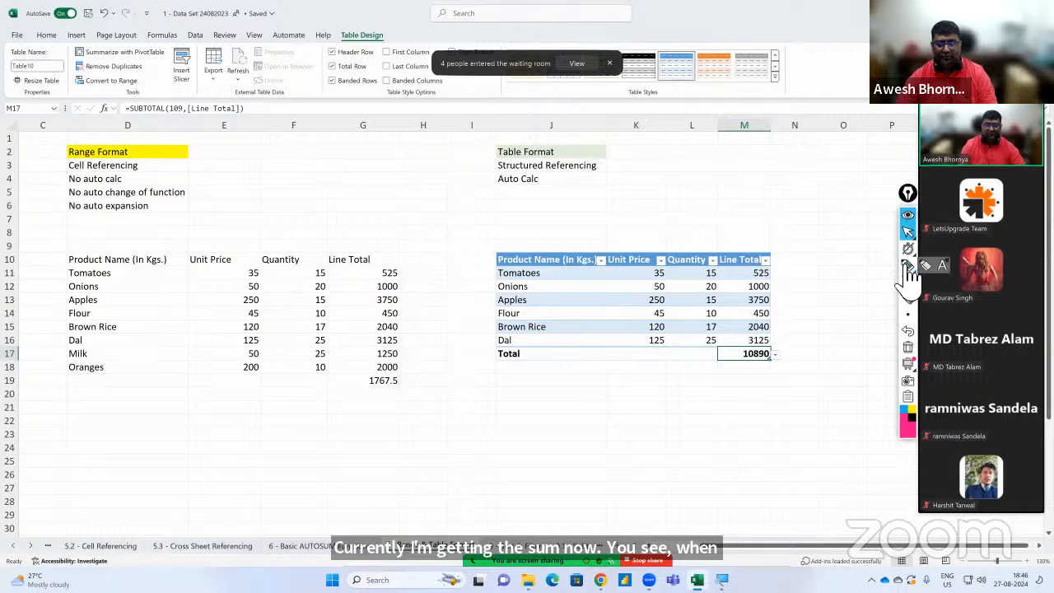
drag(130, 116, 233, 117)
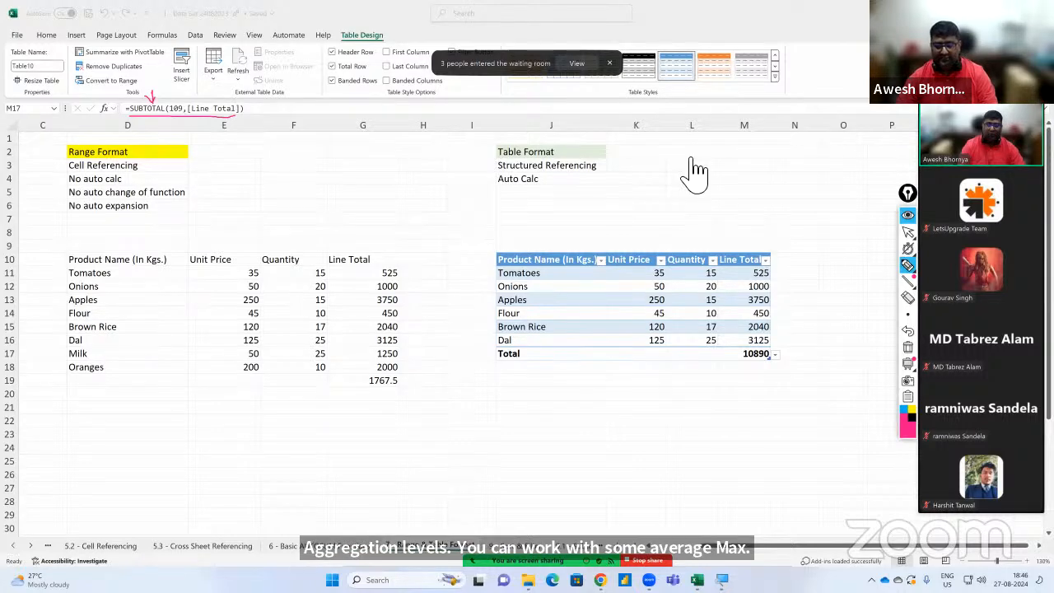
click(908, 347)
click(909, 233)
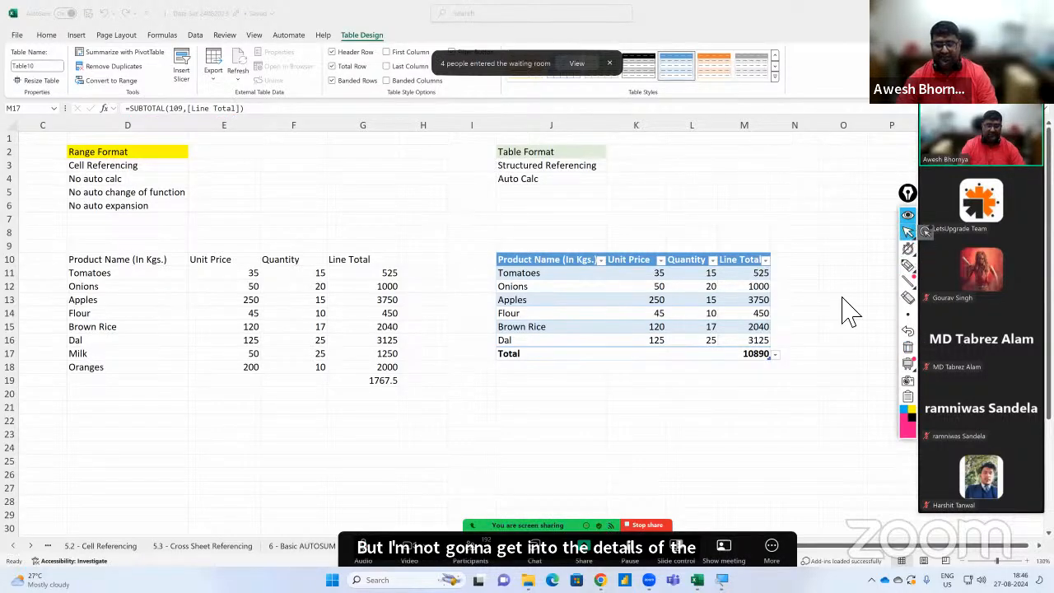
Display the summary functions available for the Quantity column in the total row.
click(752, 356)
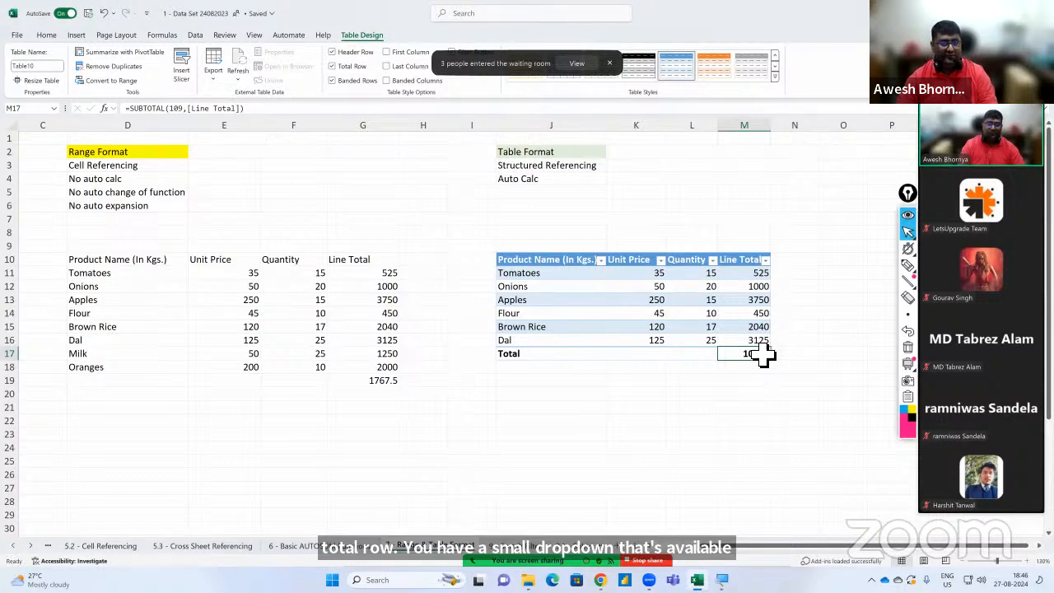
click(685, 356)
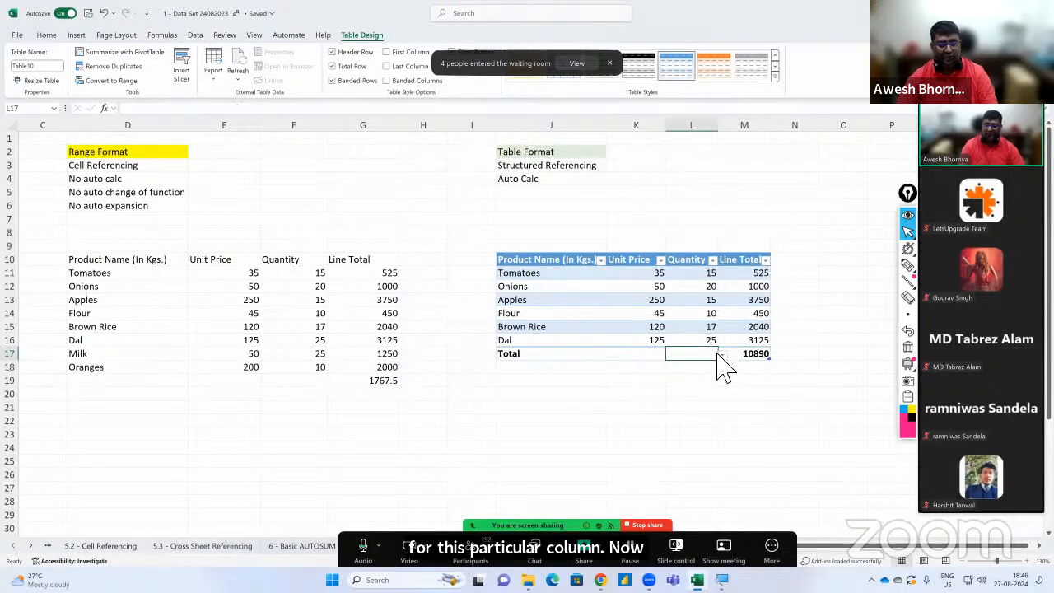
click(722, 355)
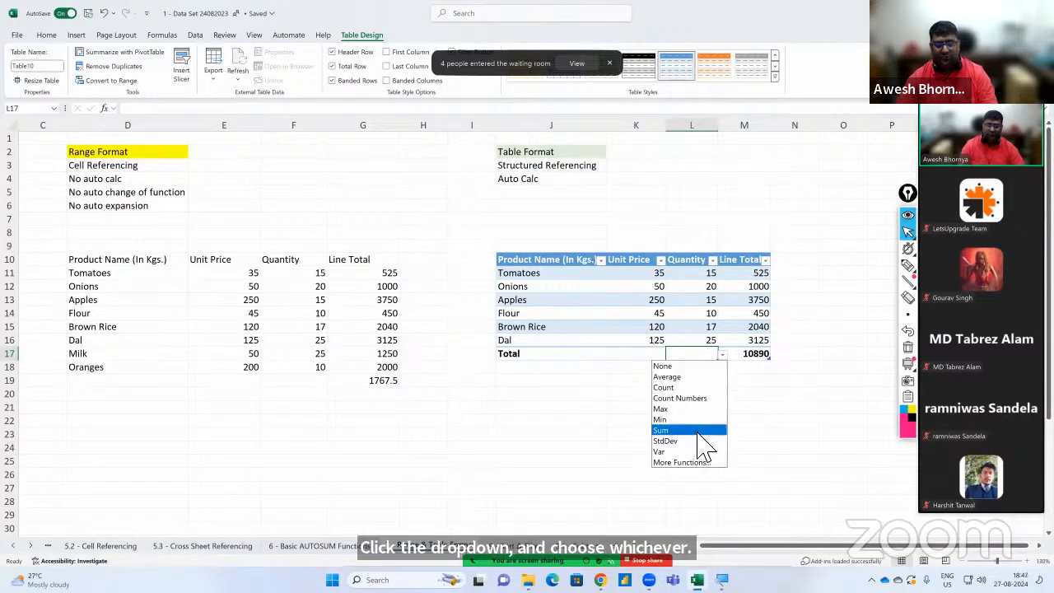
Set the summary function of the Line Total column in the total row to Average.
click(754, 361)
click(773, 360)
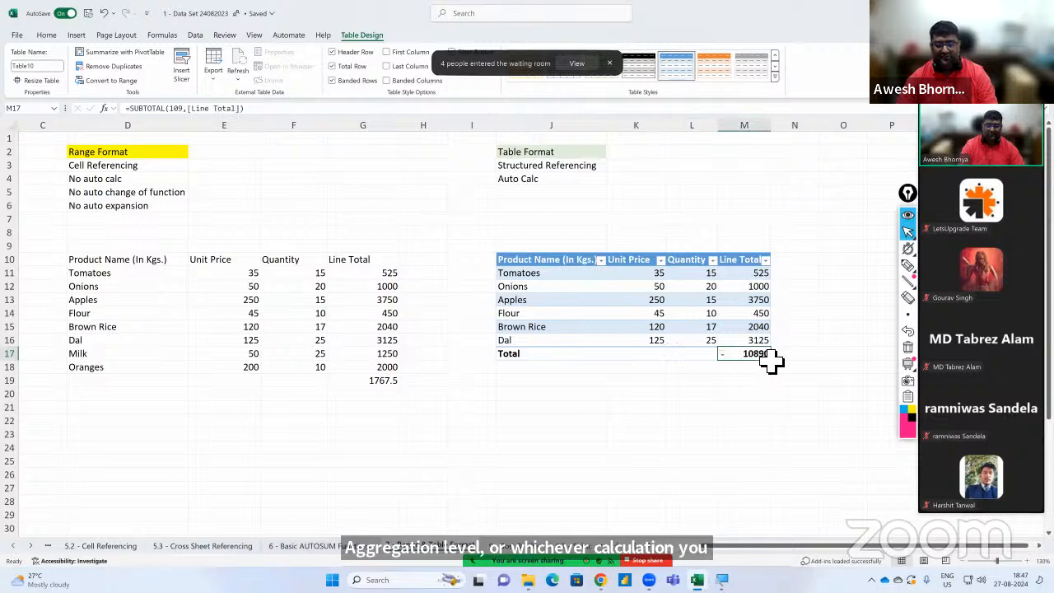
click(775, 354)
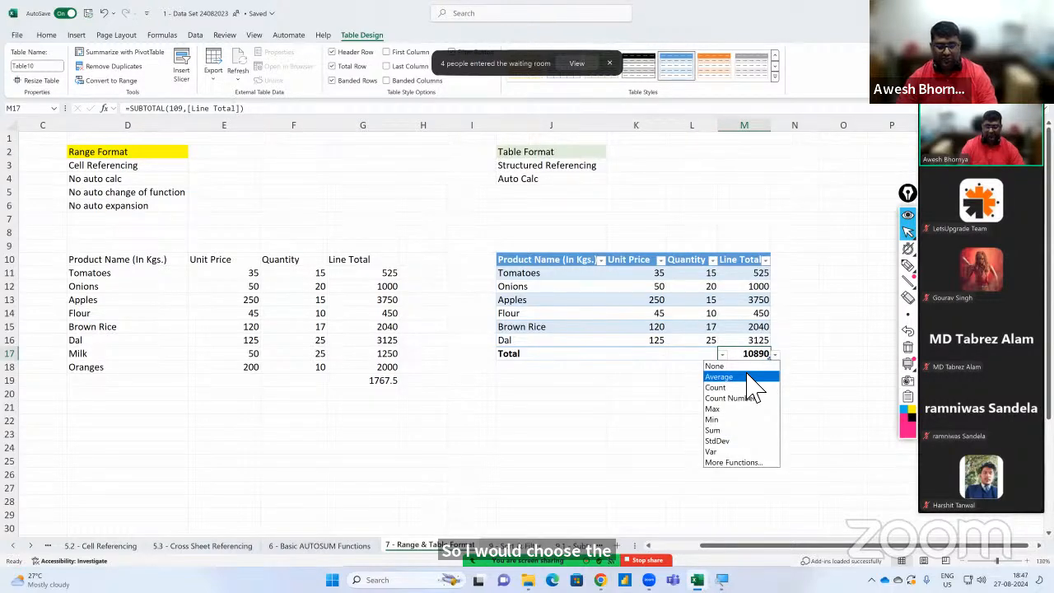
click(753, 377)
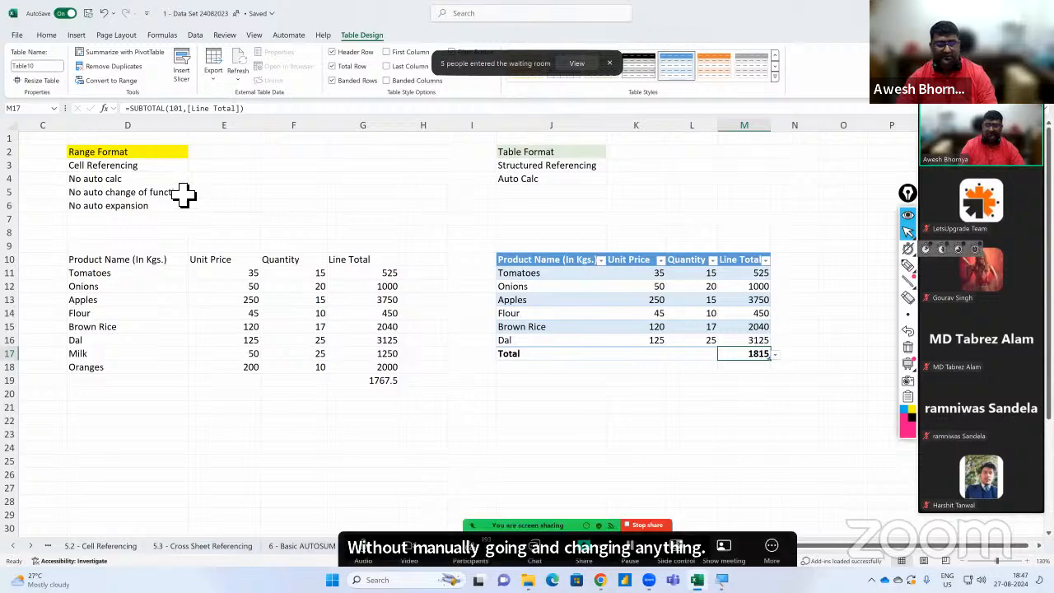
Add "Auto Change of Function" in cell J5 as the third point of the Table Format list.
click(516, 195)
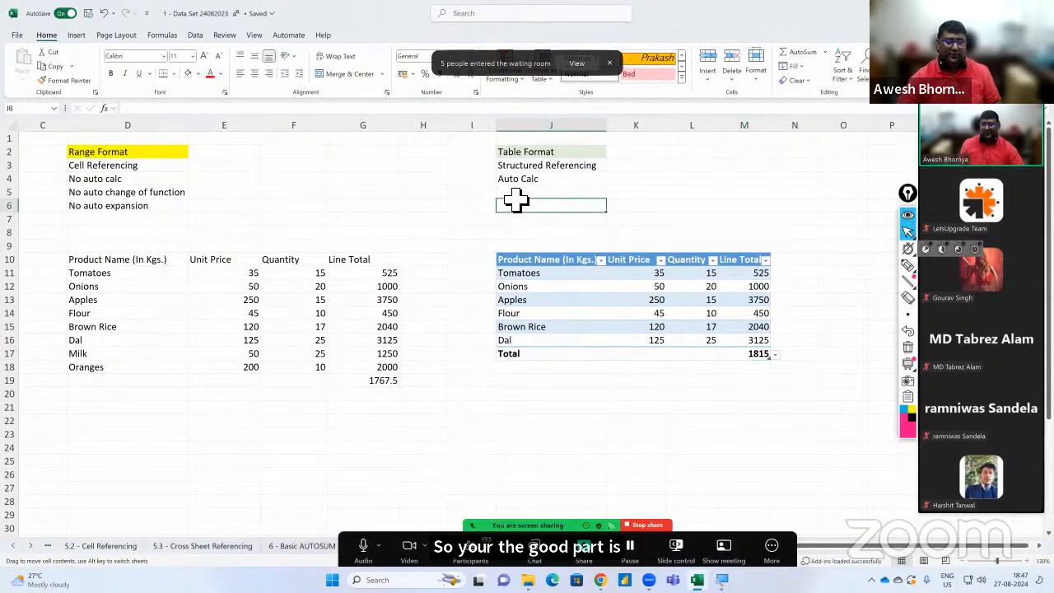
text(Auto )
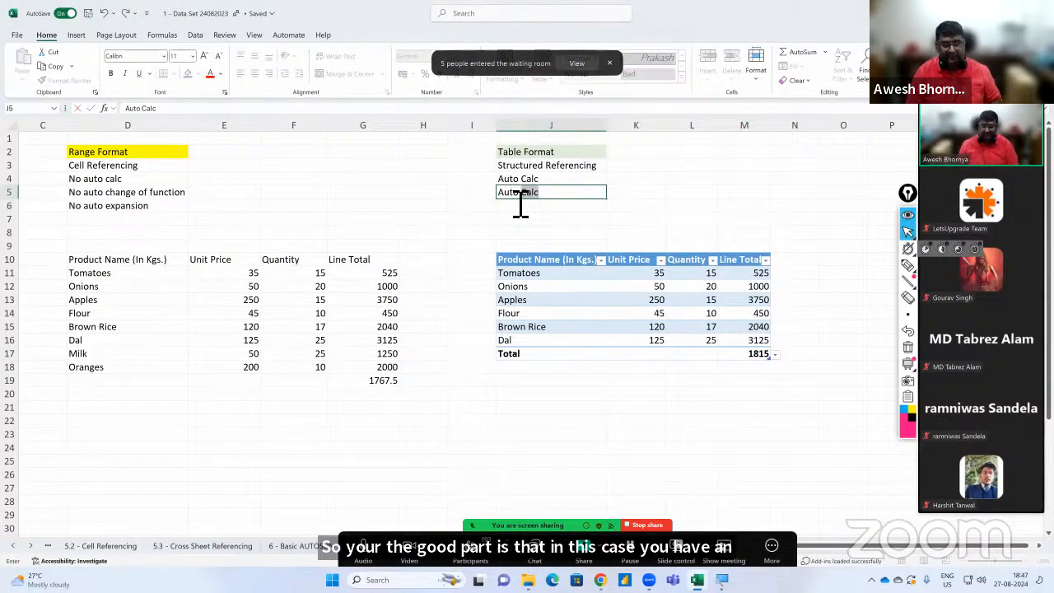
text(Chane)
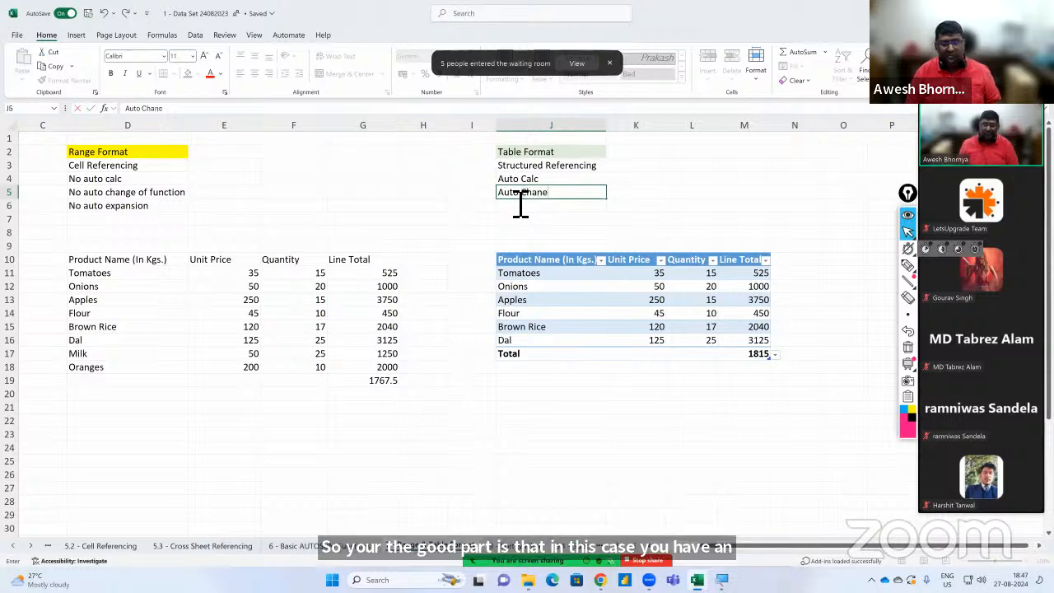
key(BackSpace)
text(ge of )
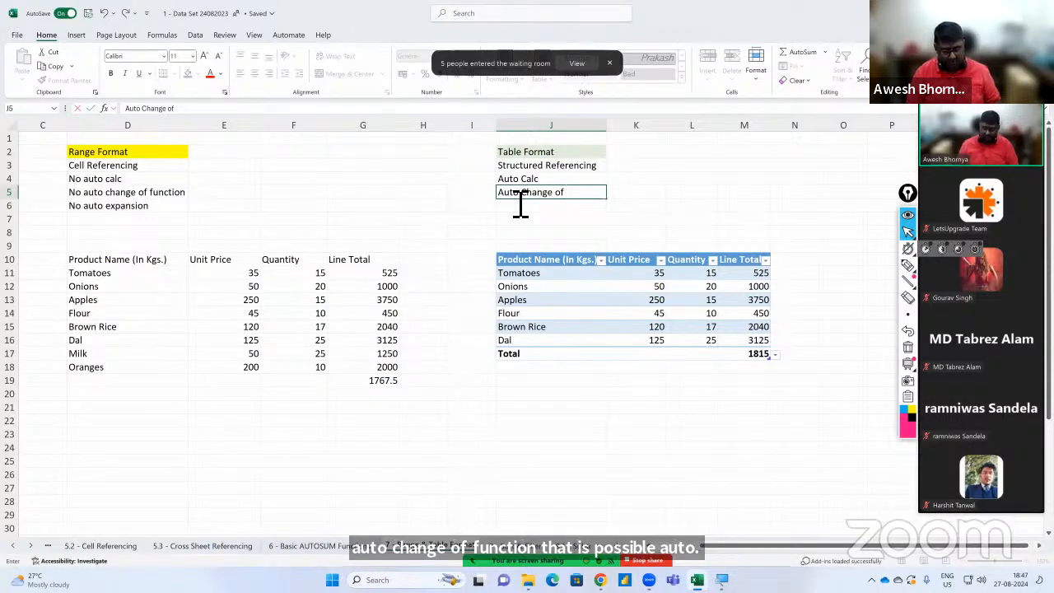
text(Function)
key(Return)
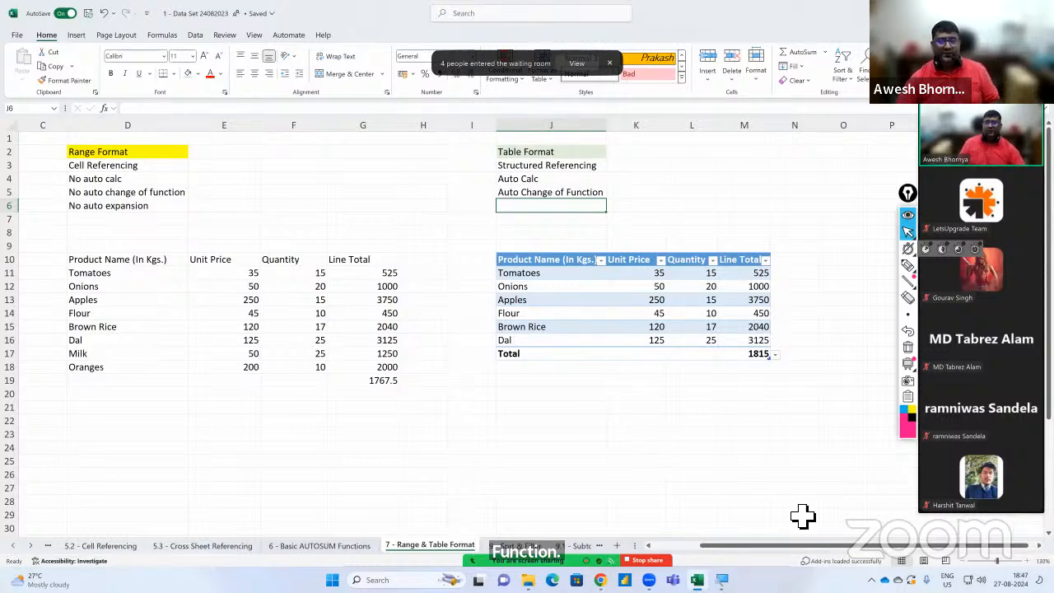
Select the Milk and Oranges entries in the plain range, and check the table's Dal and Total rows.
drag(83, 356, 299, 370)
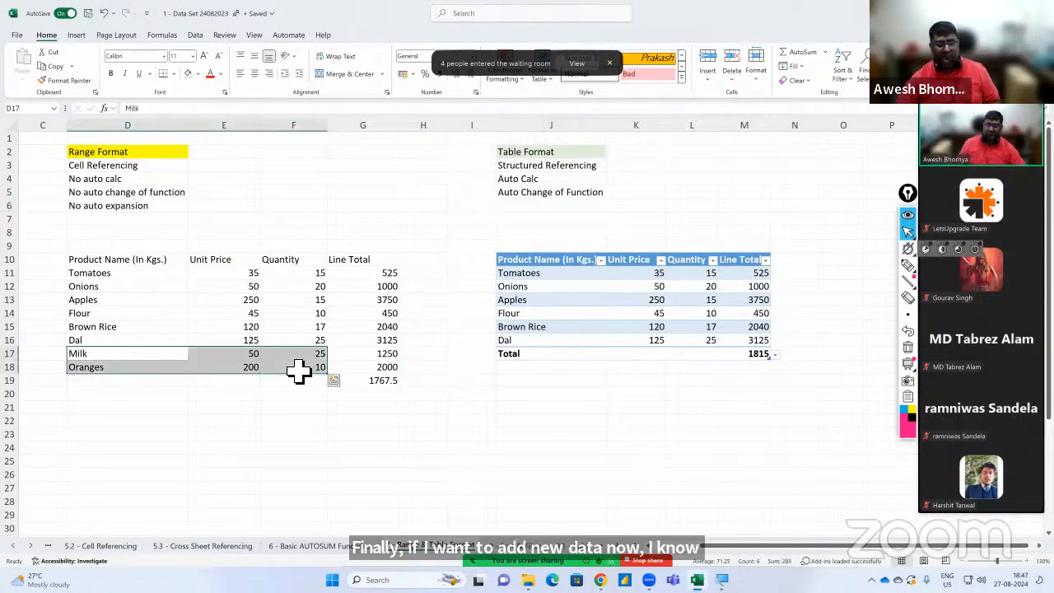
click(543, 344)
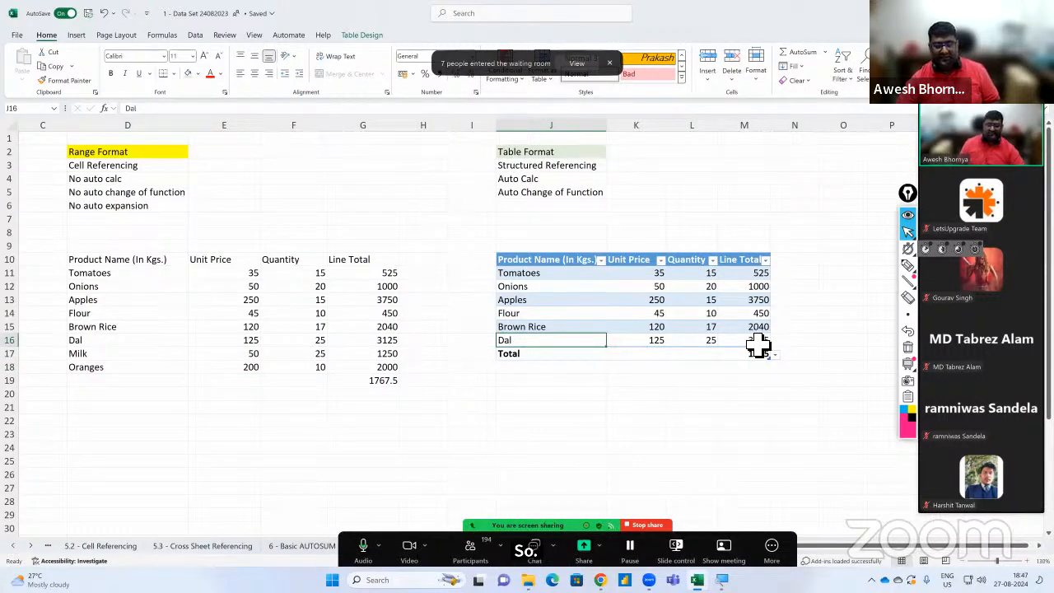
click(536, 355)
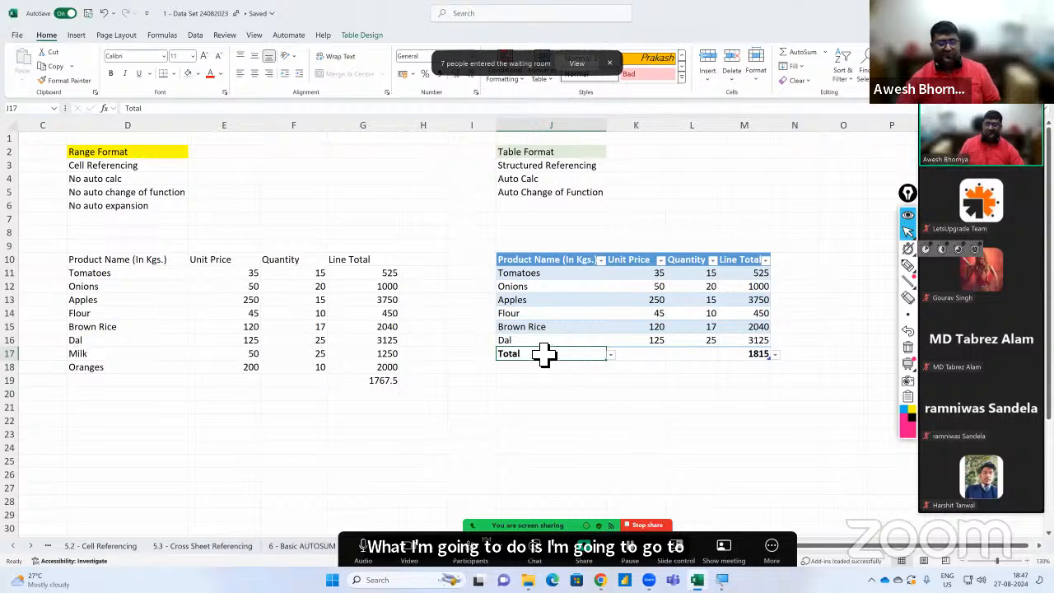
Insert a new blank table row between Dal and the total row, starting from Dal's Line Total cell.
click(751, 343)
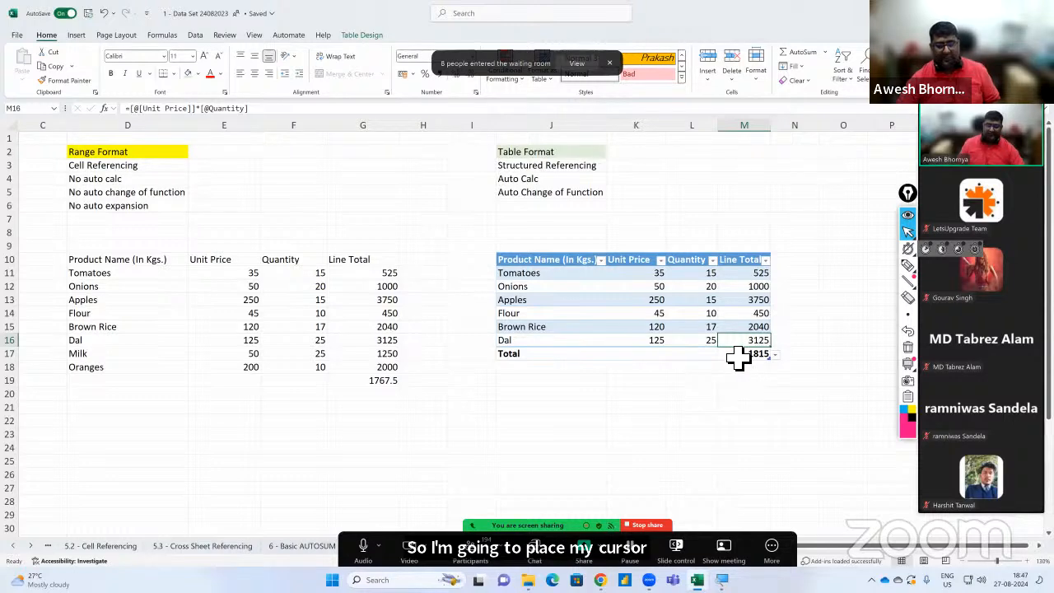
click(556, 358)
key(Tab)
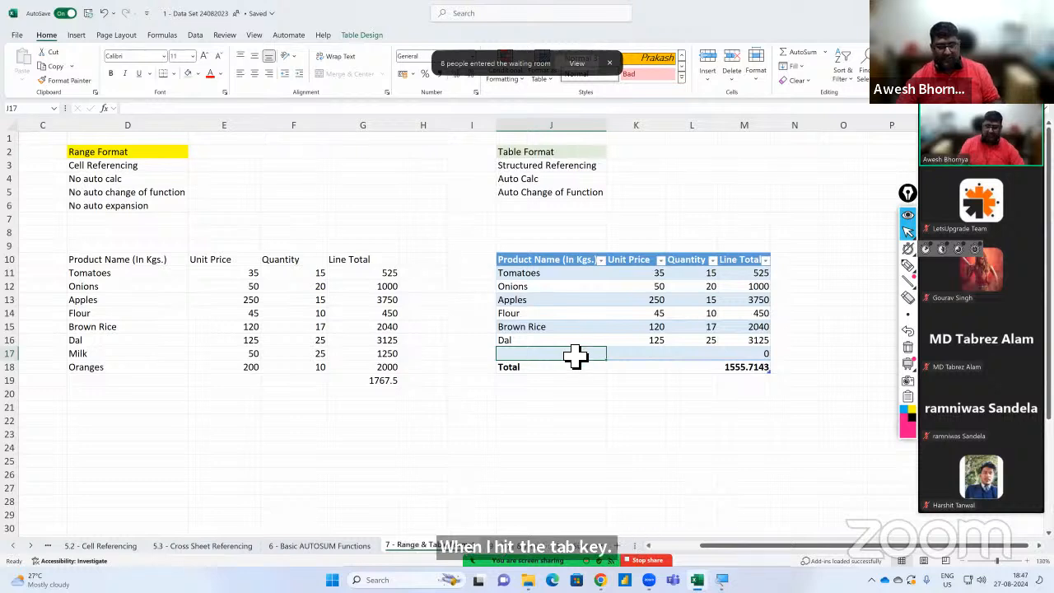
Copy the name, unit price and quantity of Milk and Oranges from the range into the table's blank row, and check the Line Total formulas.
drag(82, 354, 287, 371)
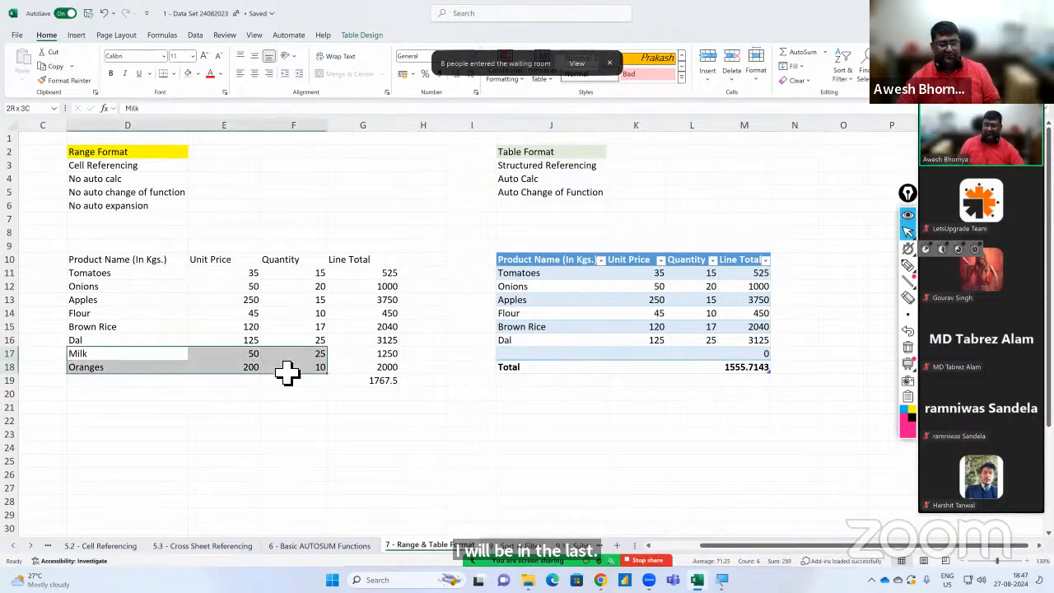
key(ctrl+c)
click(513, 357)
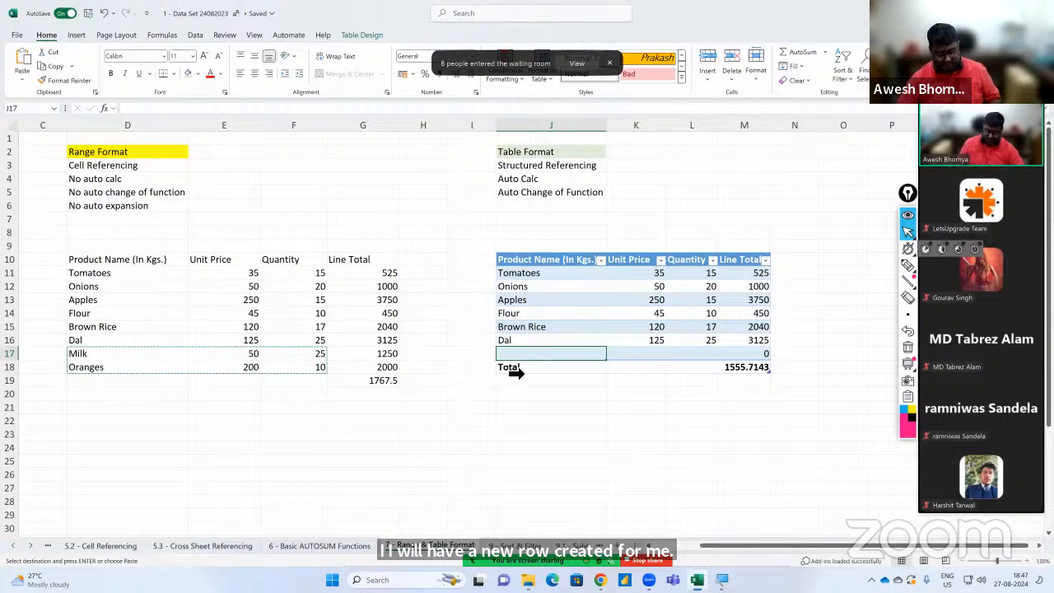
key(ctrl+v)
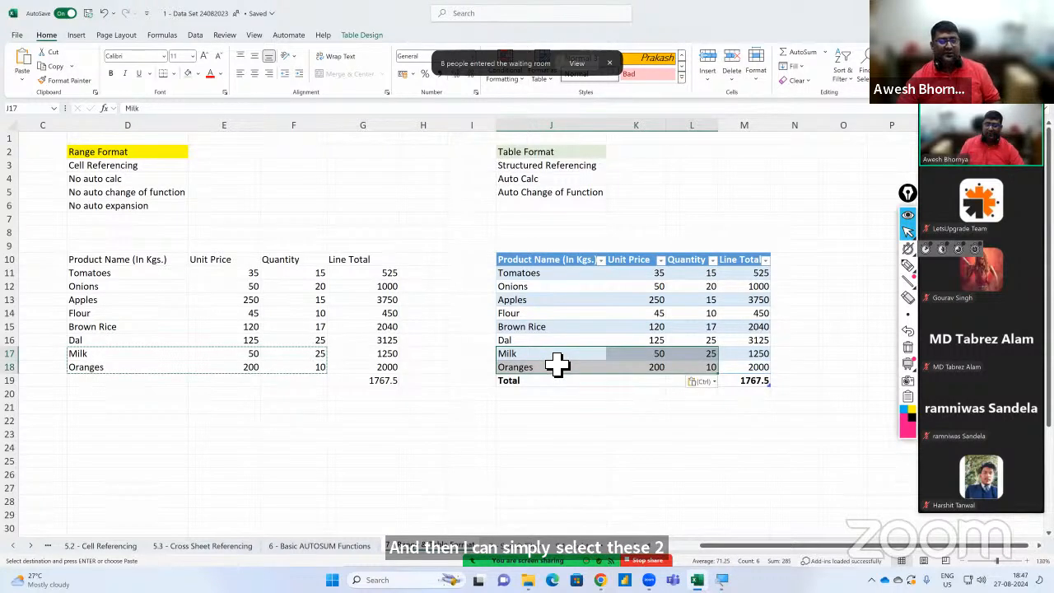
click(768, 359)
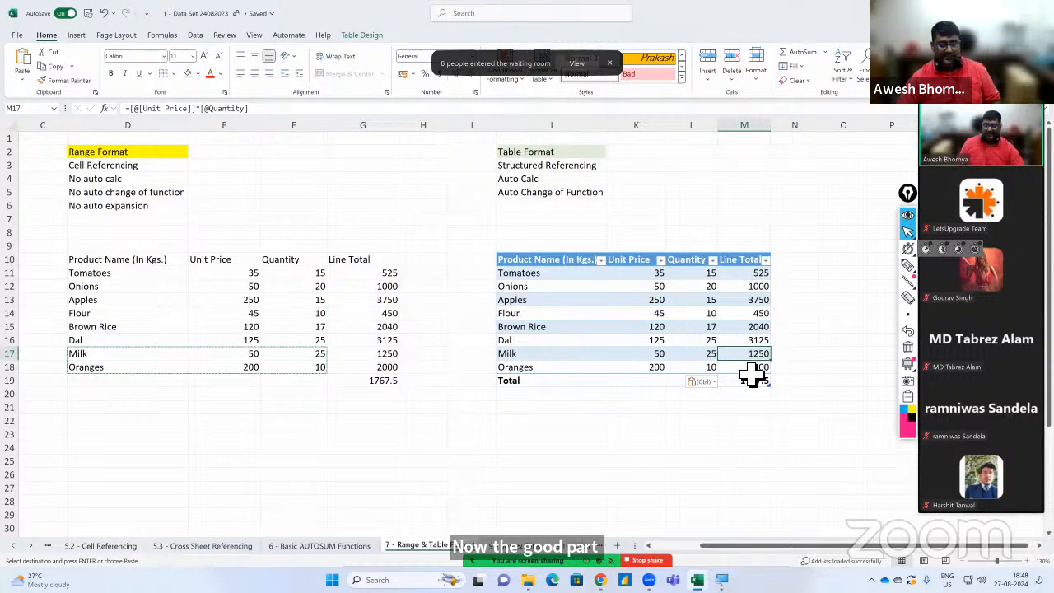
click(751, 381)
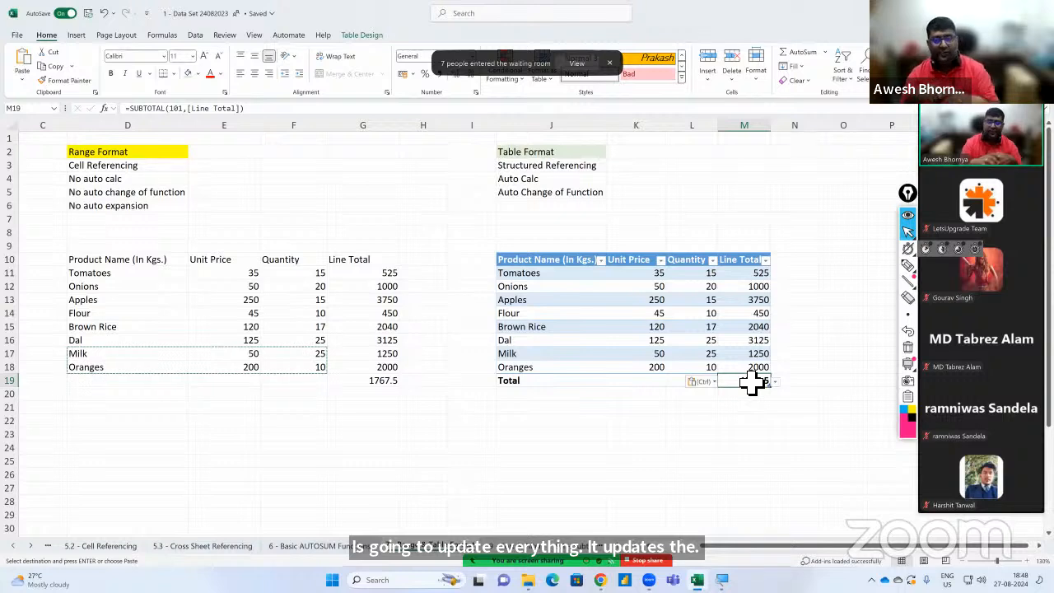
key(Escape)
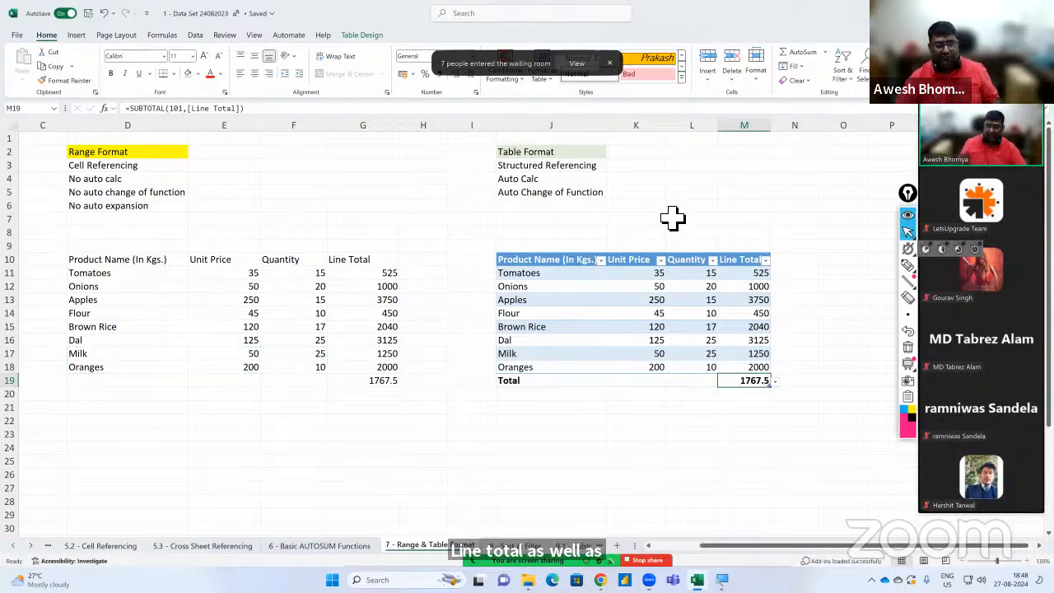
Add "Auto expansion" in cell J6 as the fourth point of the Table Format list.
click(526, 209)
text(Auto)
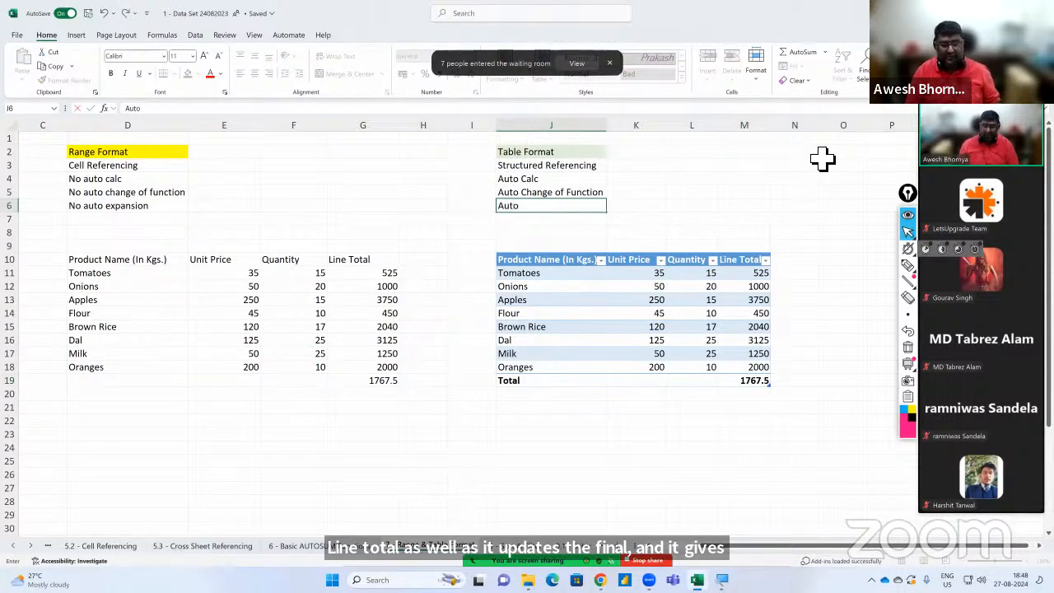
text( e)
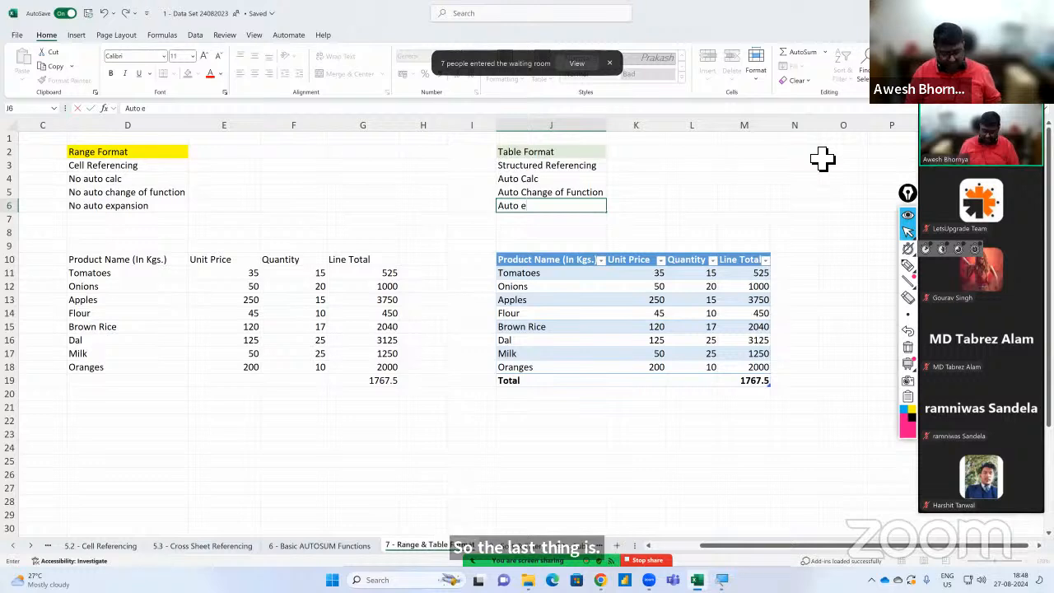
text(xpansion)
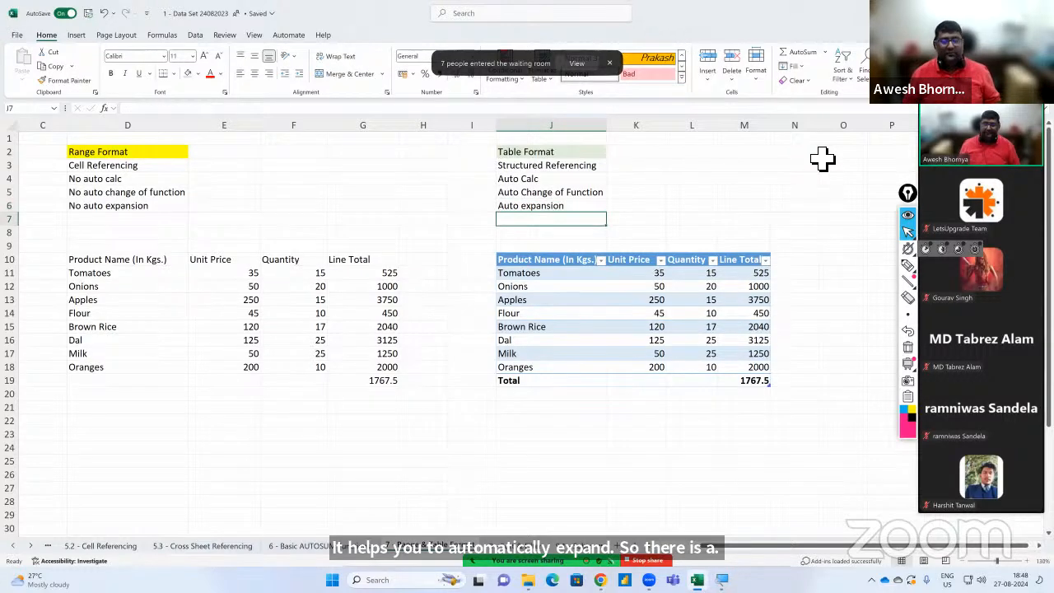
key(ctrl+Return)
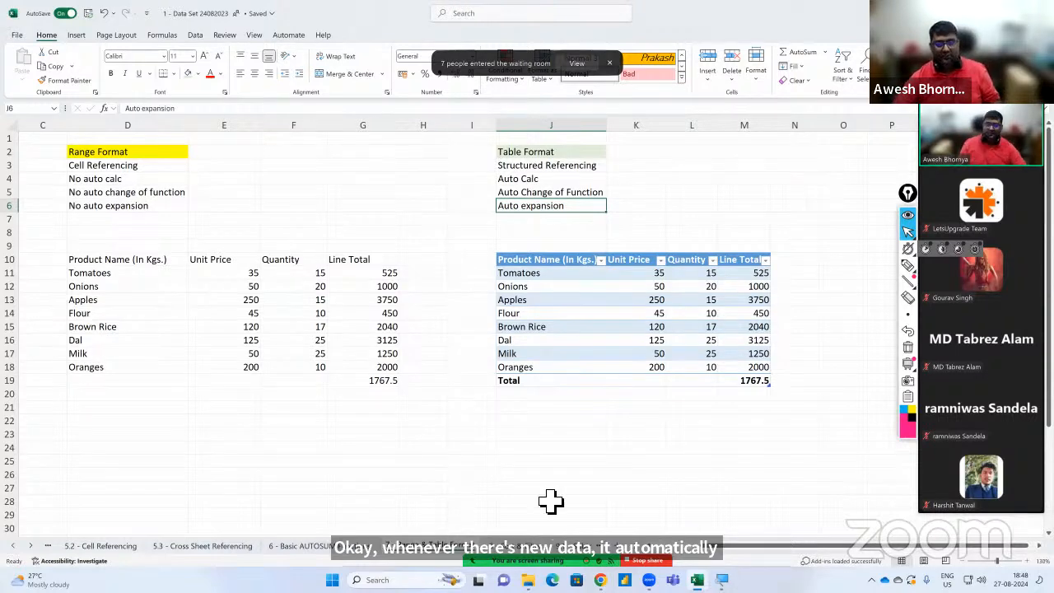
Switch to the 9 - Sort & Filter worksheet and look through the dataset's column headers, starting at Date.
click(752, 383)
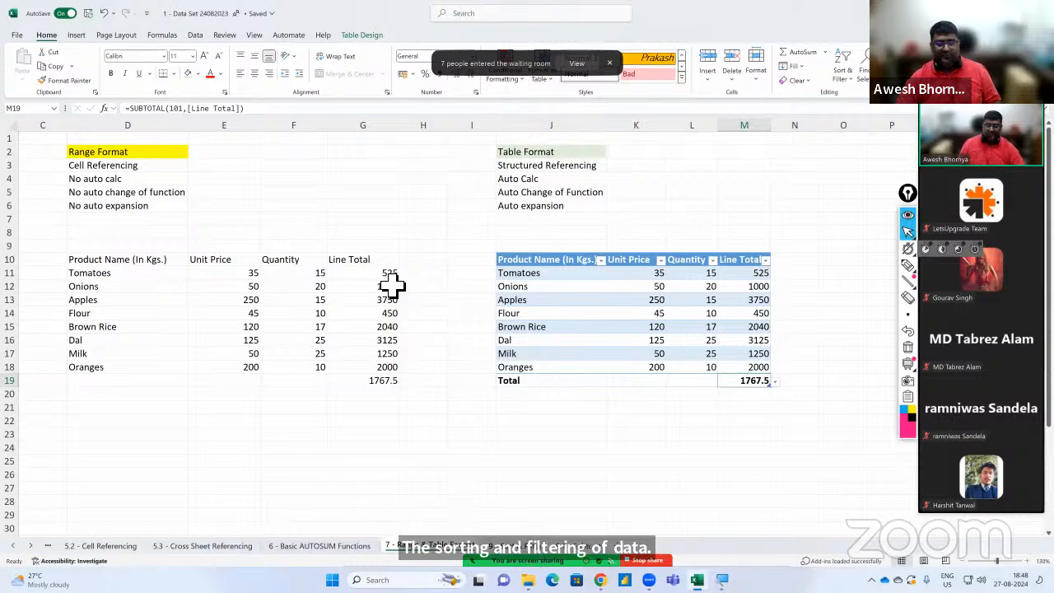
key(ctrl+Page_Down)
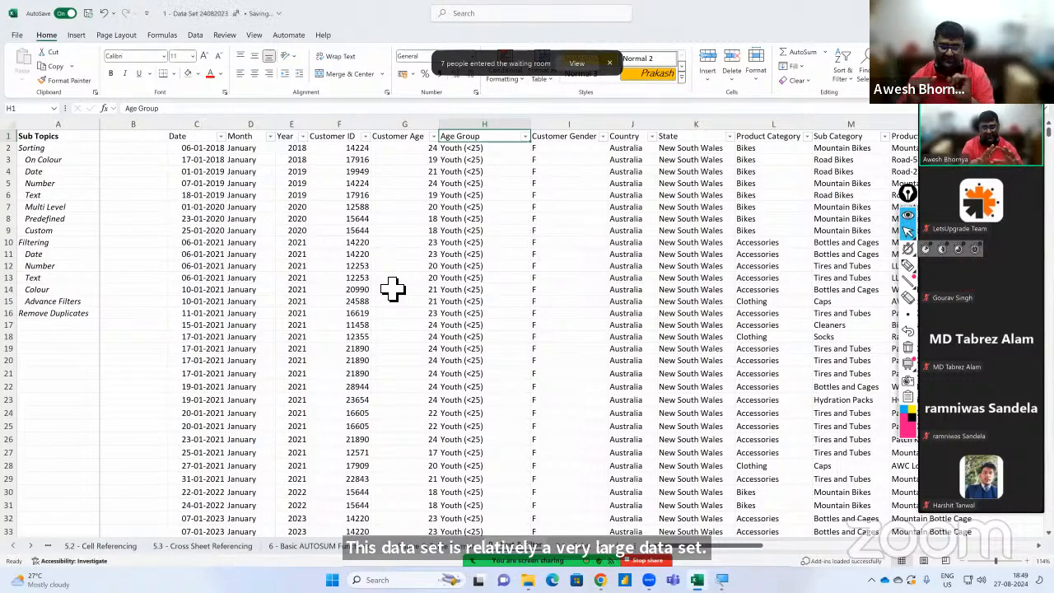
key(Left)
key(Left)
key(Left)
key(Left)
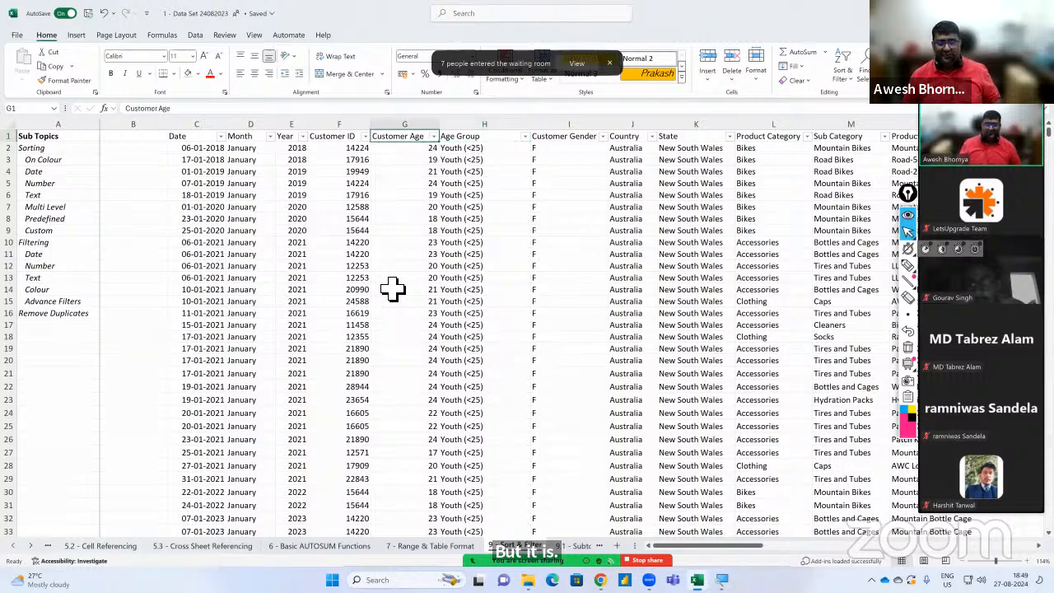
key(Left)
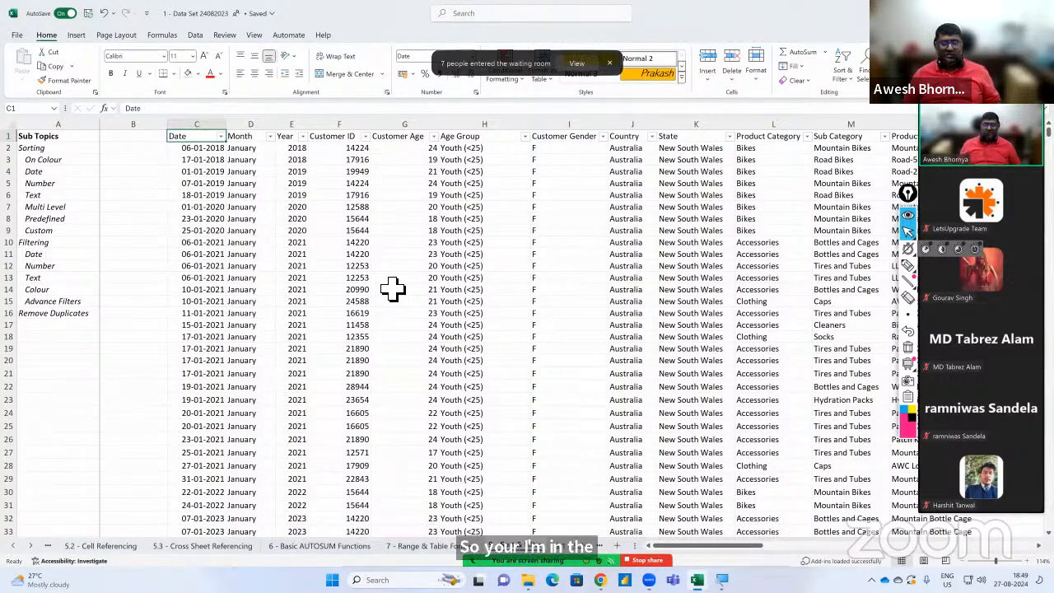
scroll(393, 287, right, 3)
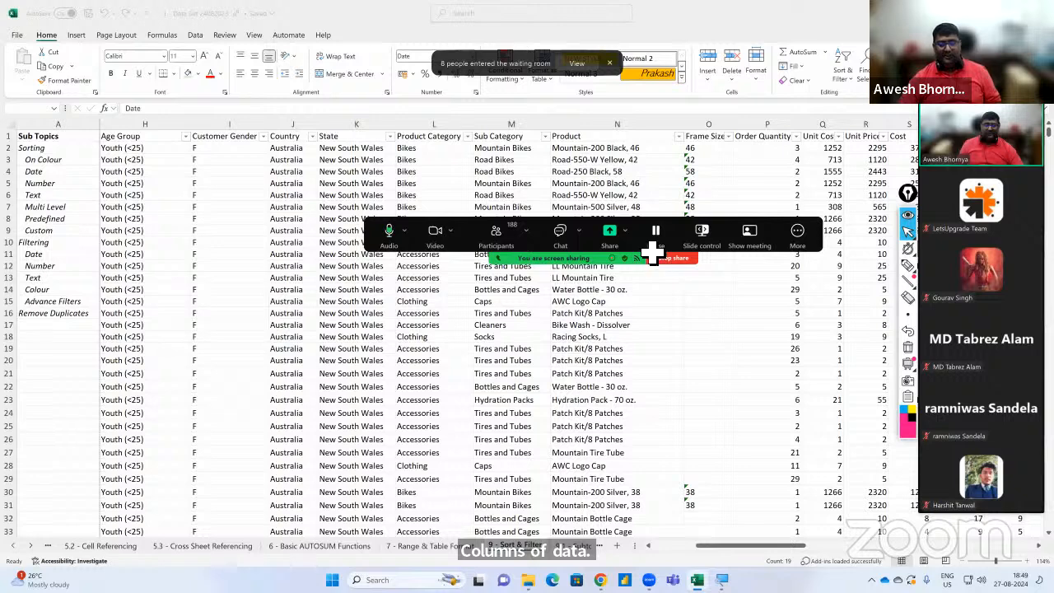
Find the last record in the dataset's Date column and return to the Date header in C1.
click(612, 199)
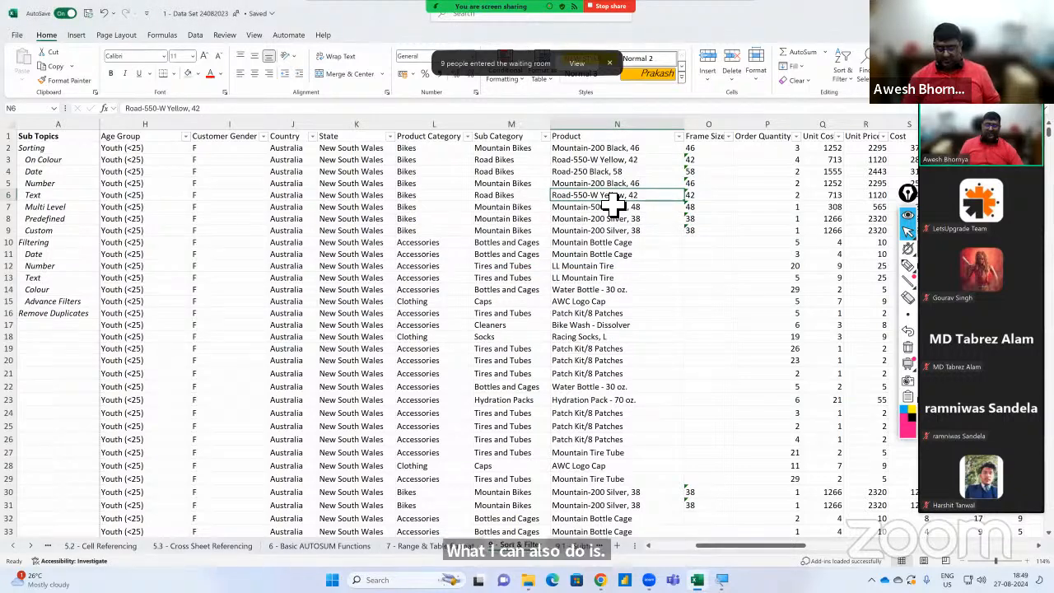
key(ctrl+Home)
key(Right)
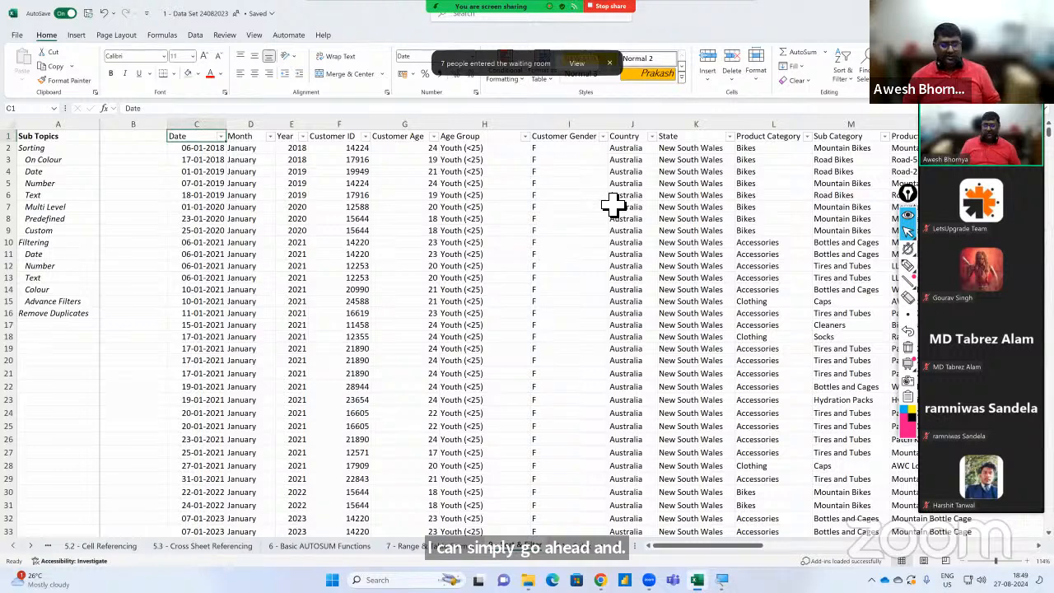
key(ctrl+Down)
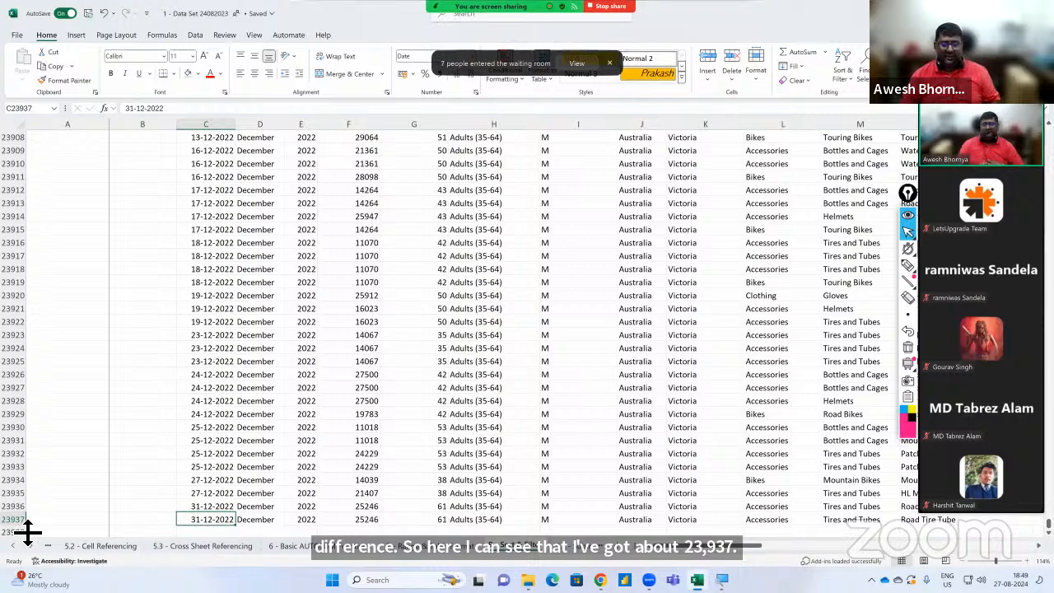
key(ctrl+Up)
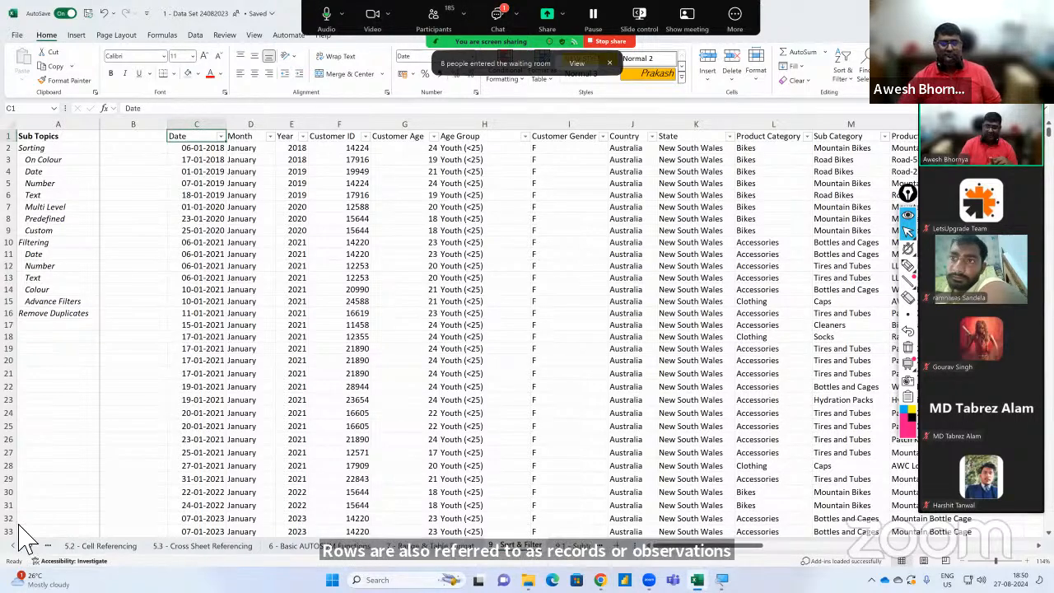
Switch to the Zoom meeting chat, look up the raised hand in the participants list, and close that list.
key(alt+h)
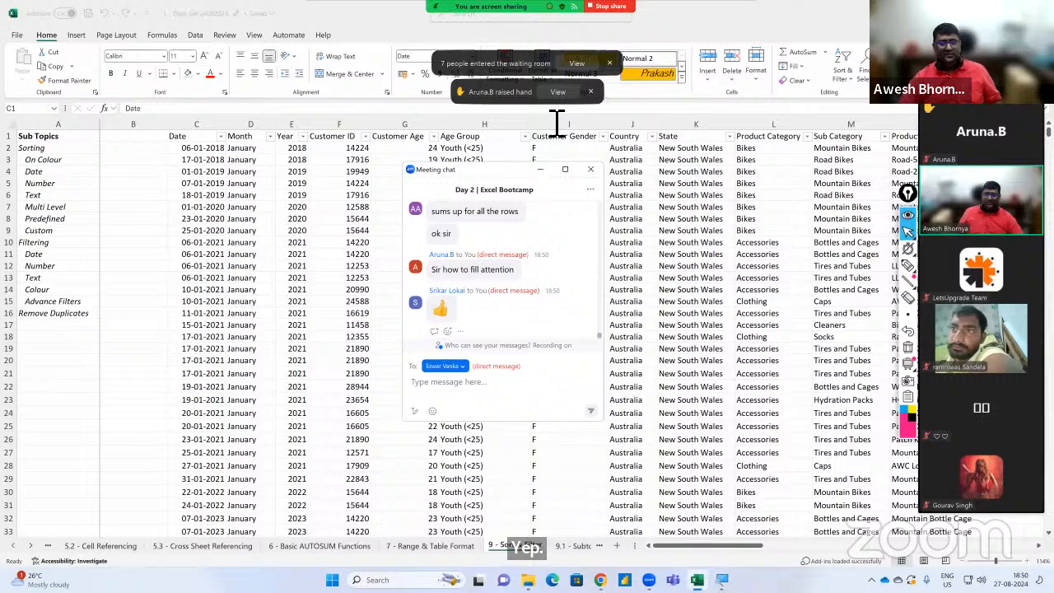
click(559, 92)
scroll(527, 310, down, 4)
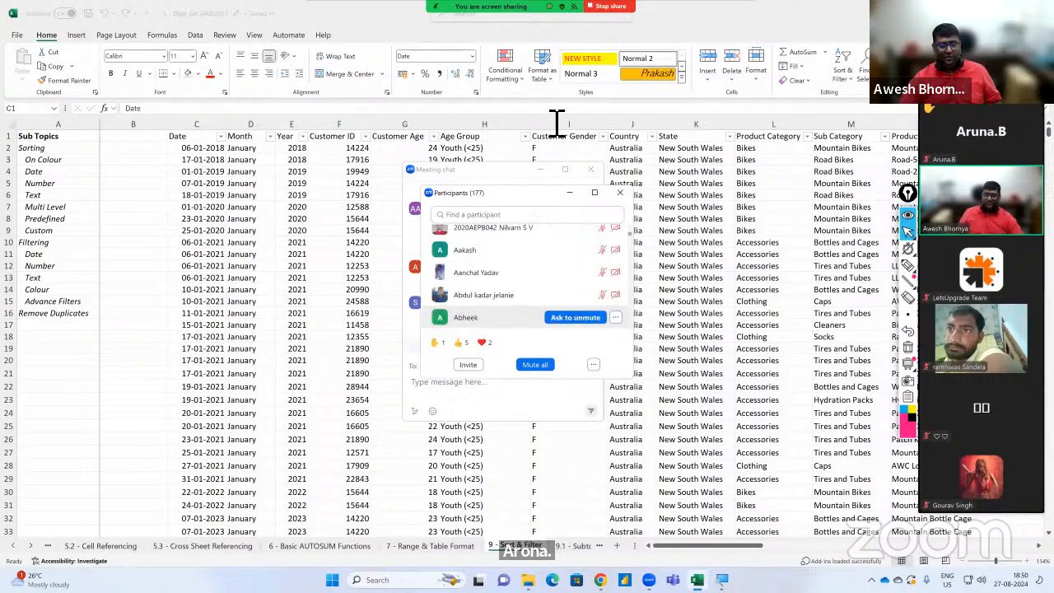
scroll(527, 309, up, 3)
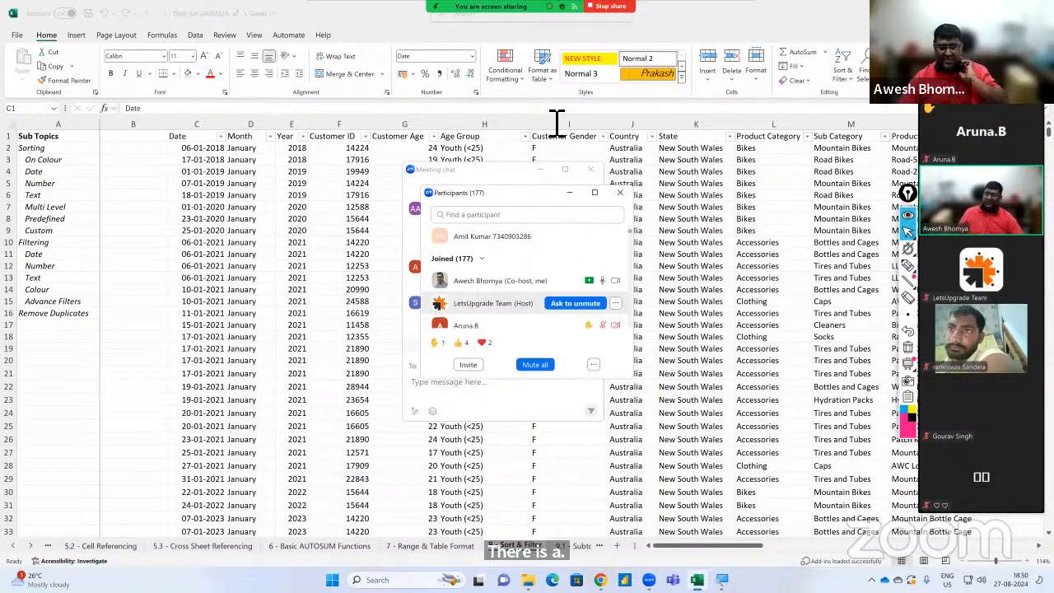
scroll(527, 280, down, 2)
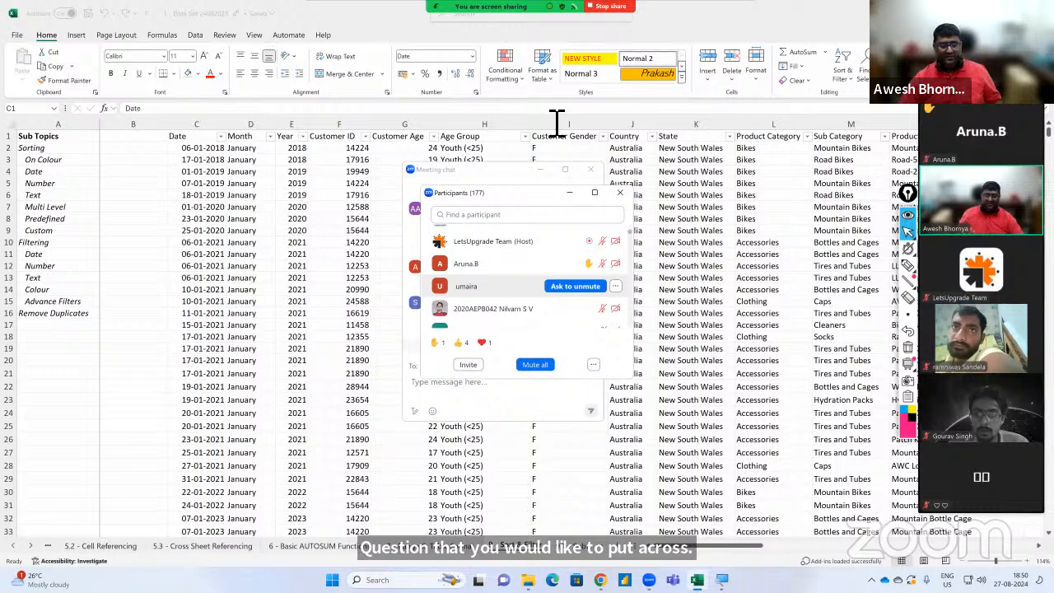
scroll(527, 284, down, 3)
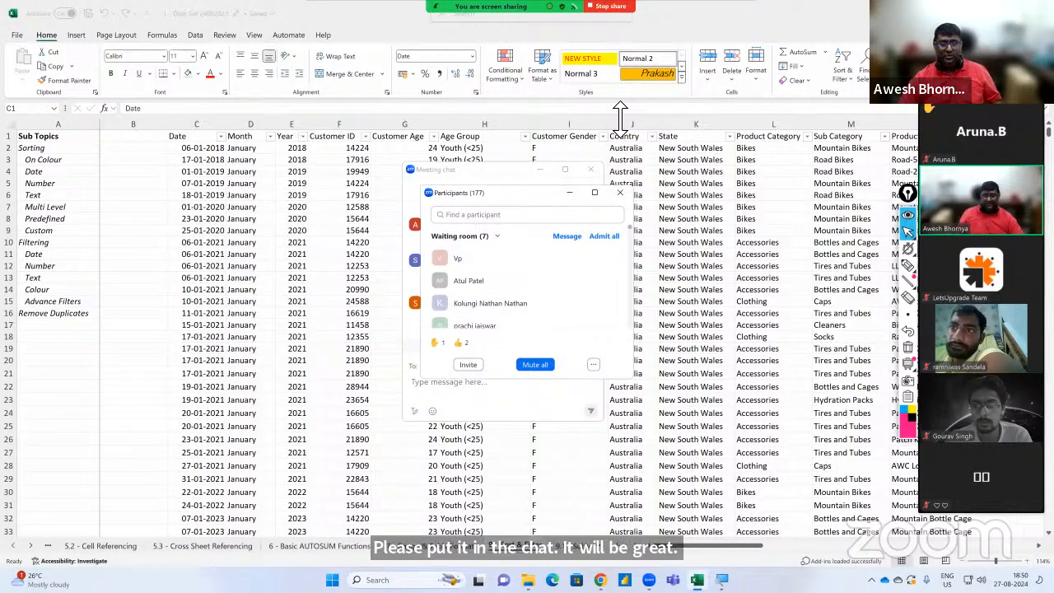
click(620, 193)
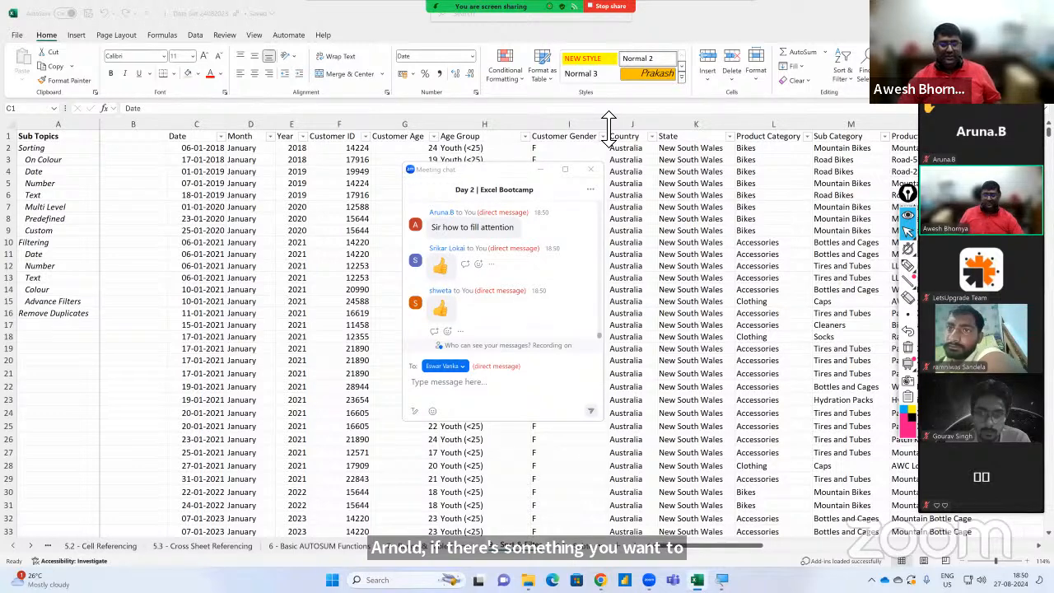
Read the new messages in the meeting chat, and return to the Date header of the Excel dataset.
scroll(502, 271, up, 1)
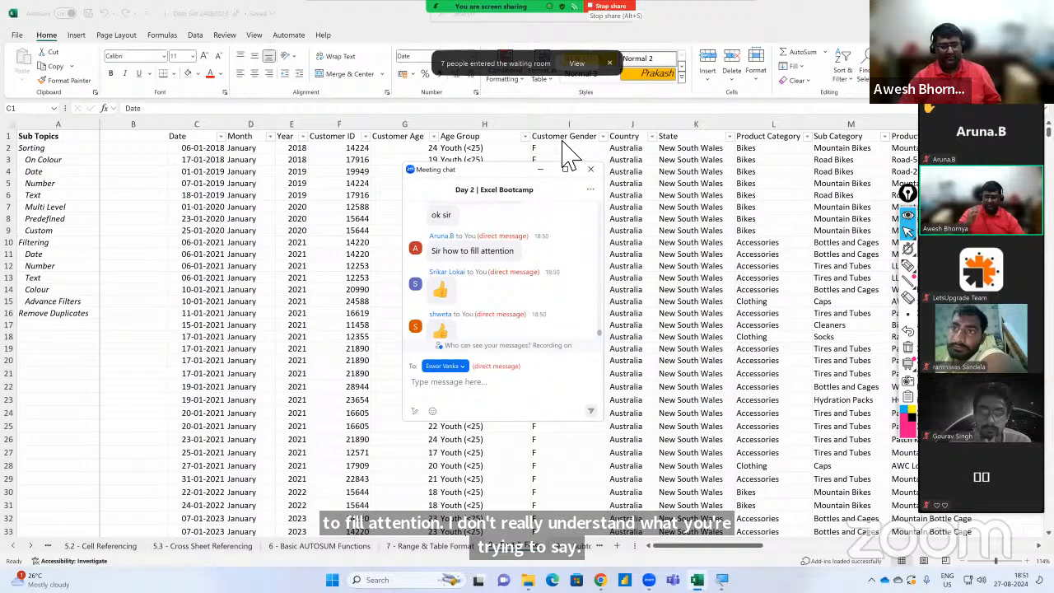
key(Escape)
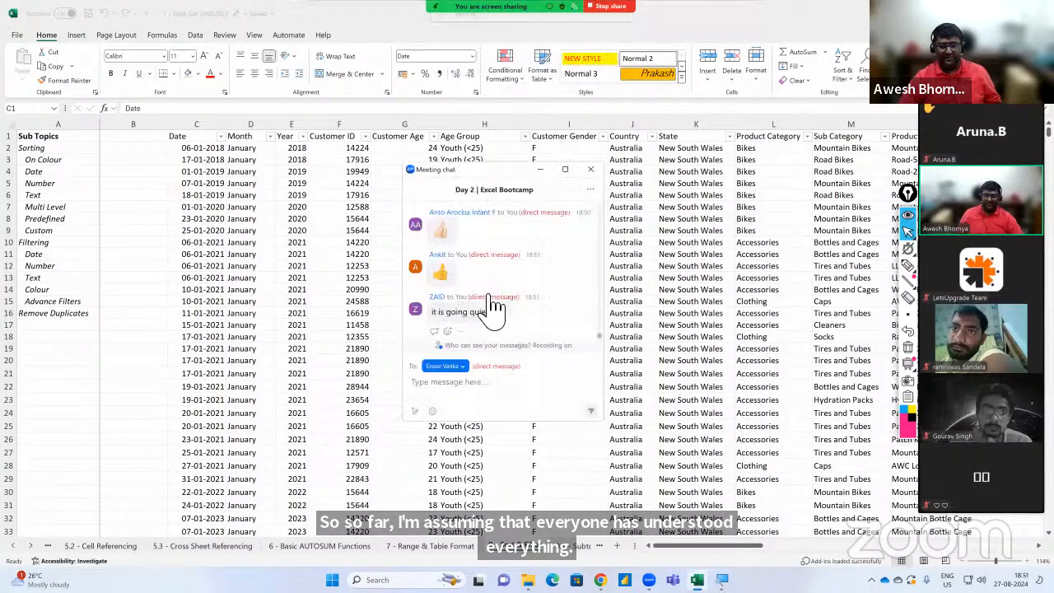
click(591, 169)
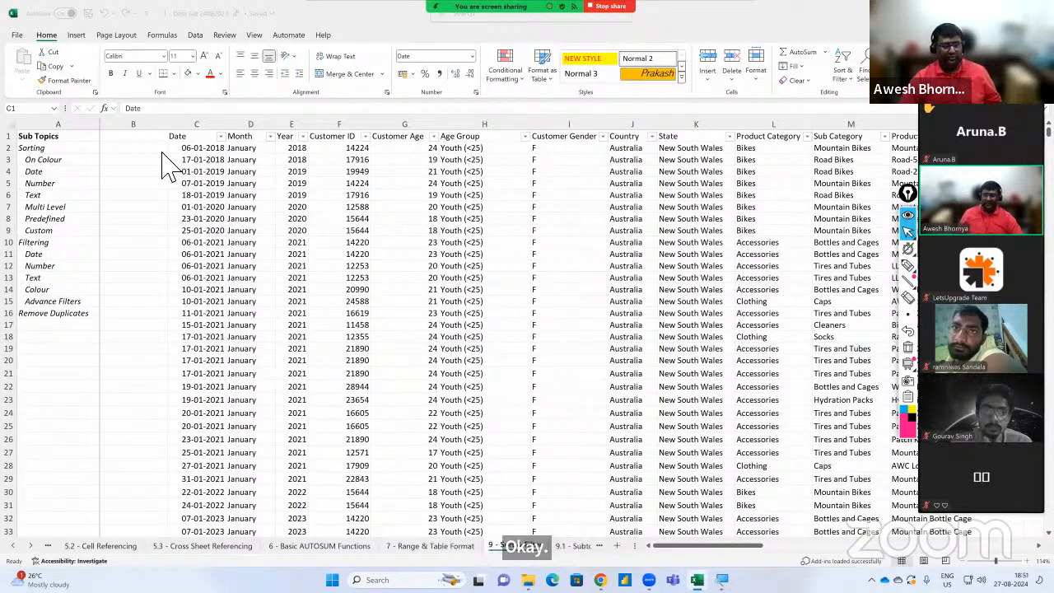
click(188, 139)
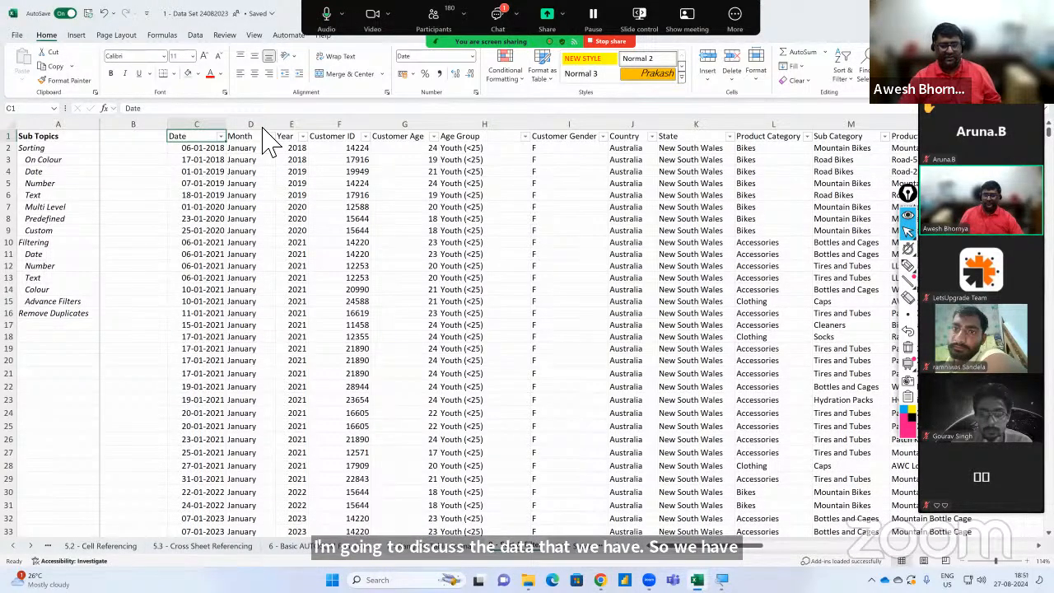
click(498, 18)
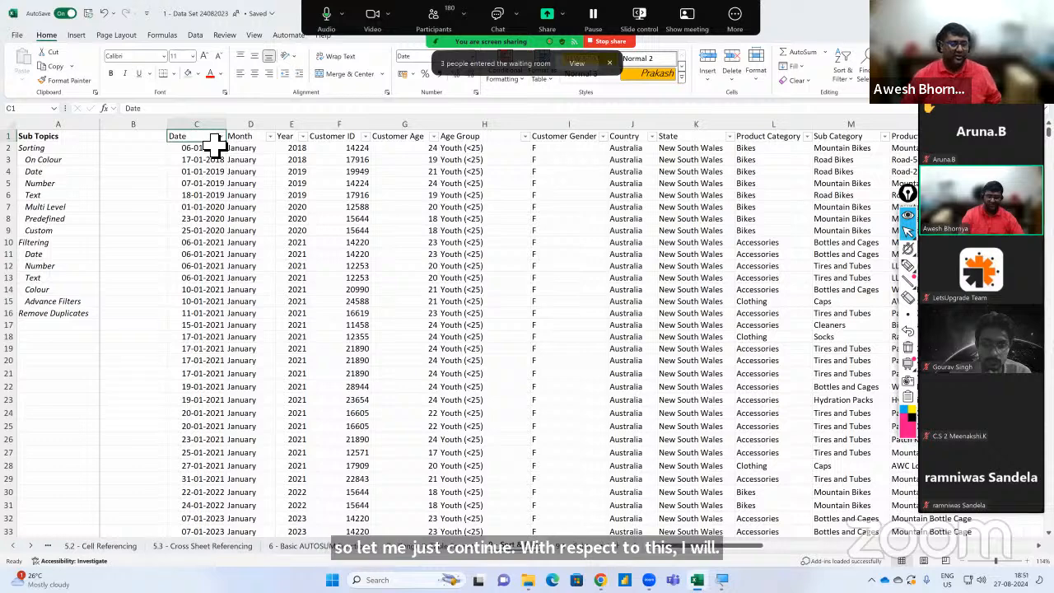
Remove the filters from the dataset's header row and show the Sort & Filter options for the Date column.
key(Right)
key(Right)
key(Right)
key(Right)
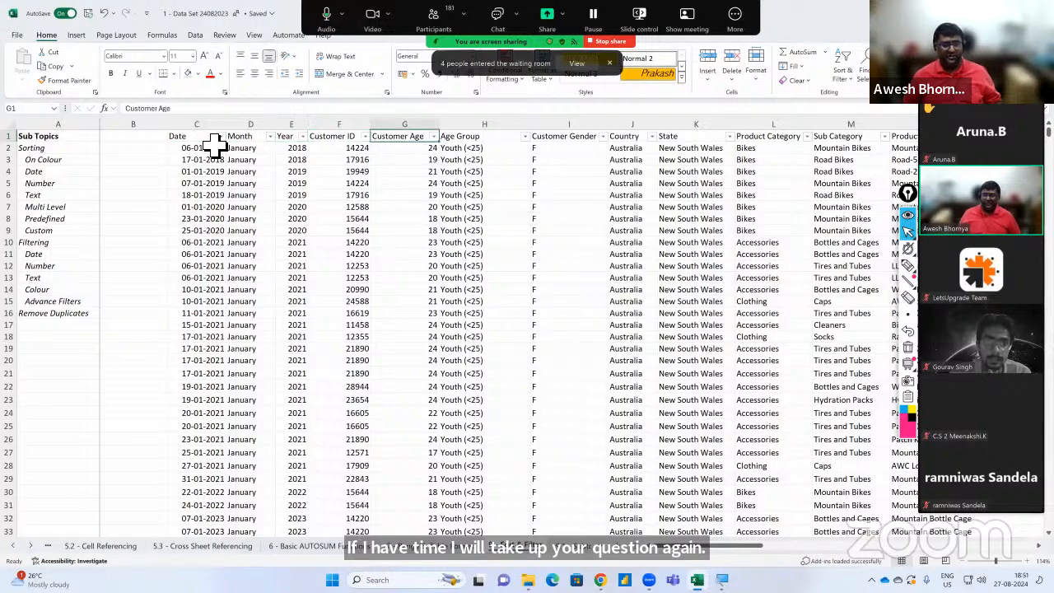
key(Right)
key(Left)
key(Left)
key(Left)
key(Left)
key(Left)
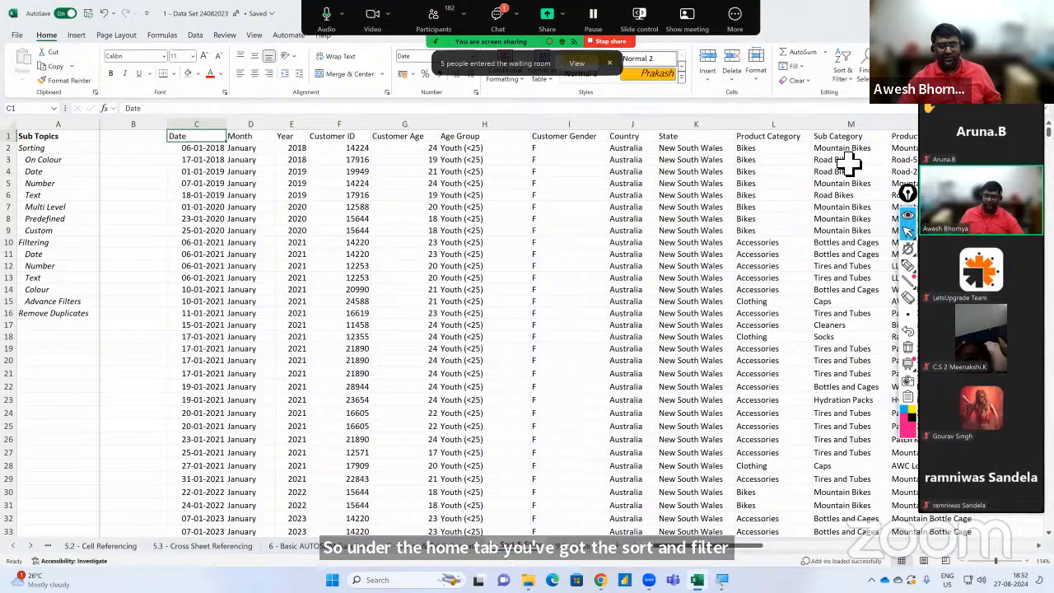
click(847, 80)
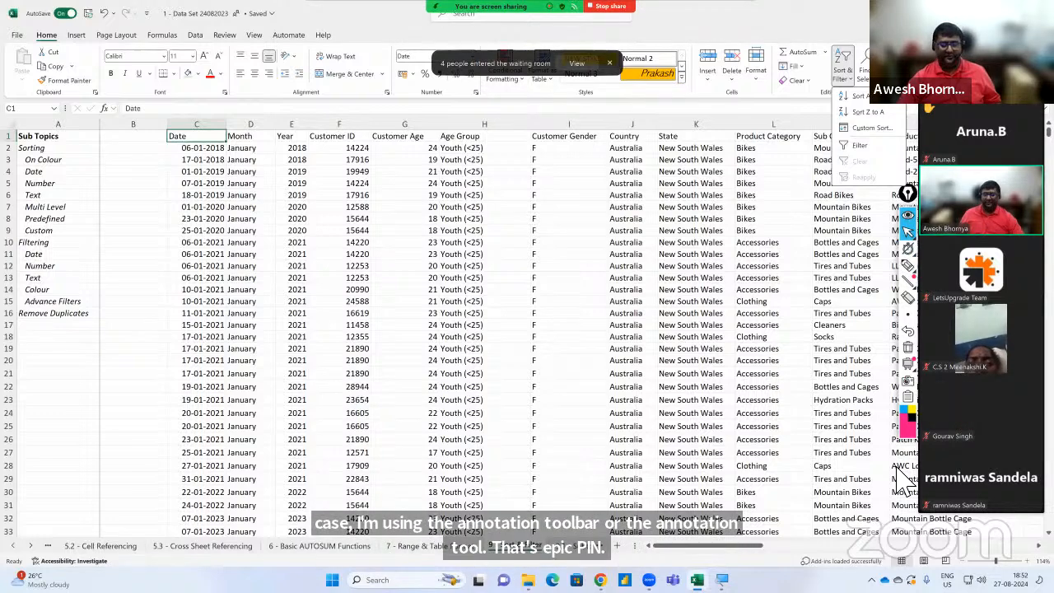
Open the Epic Pen annotation toolbar's settings and examine its keyboard shortcut list.
click(913, 403)
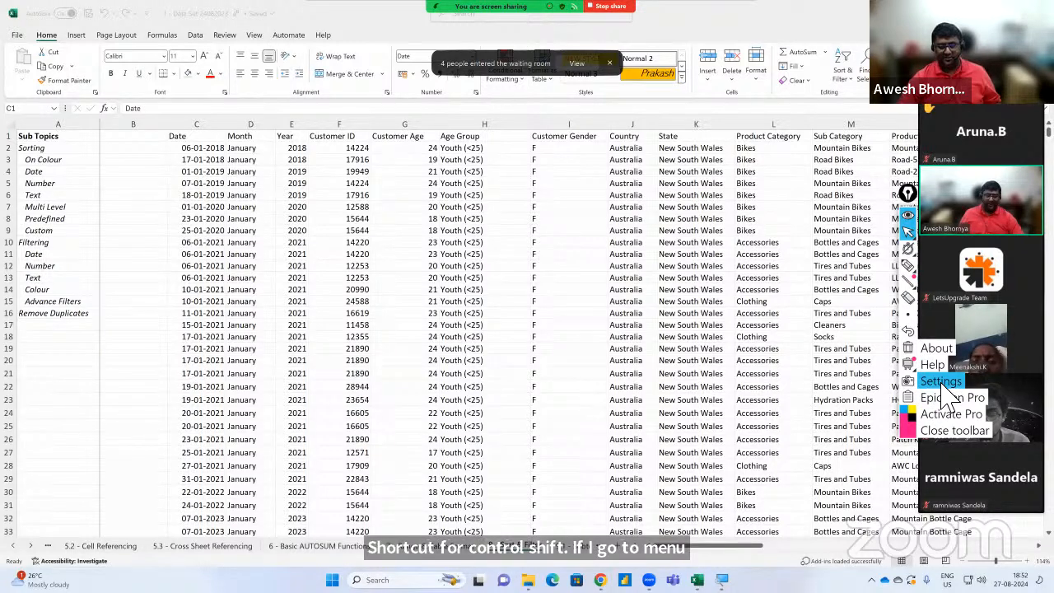
click(941, 383)
scroll(676, 375, down, 10)
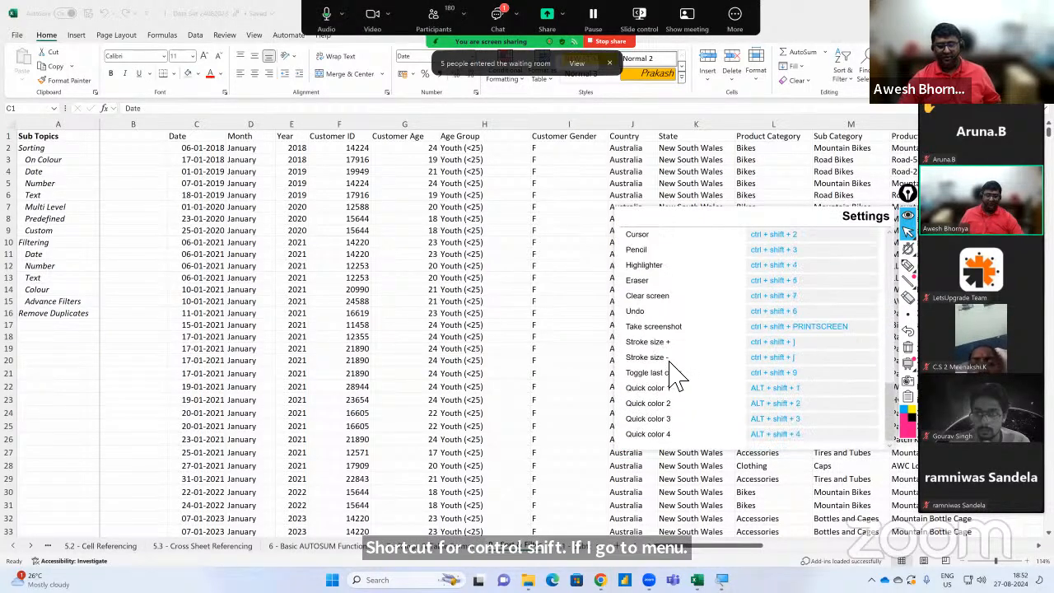
Review the hotkey and general options in the annotation toolbar's settings, close them, and return to the Excel sheet.
scroll(683, 376, up, 3)
scroll(742, 392, down, 3)
click(807, 375)
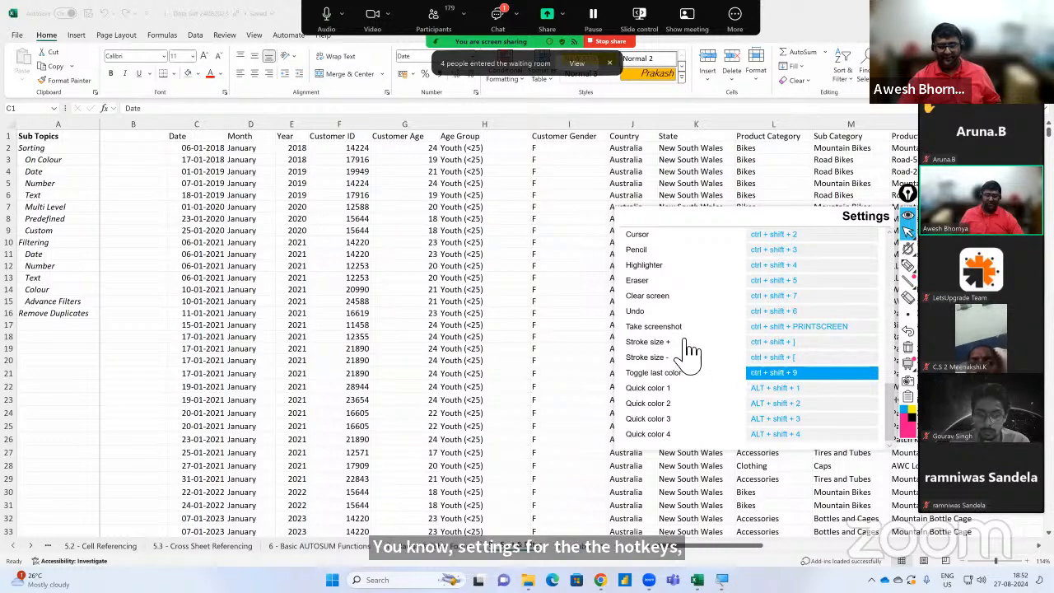
scroll(690, 353, up, 10)
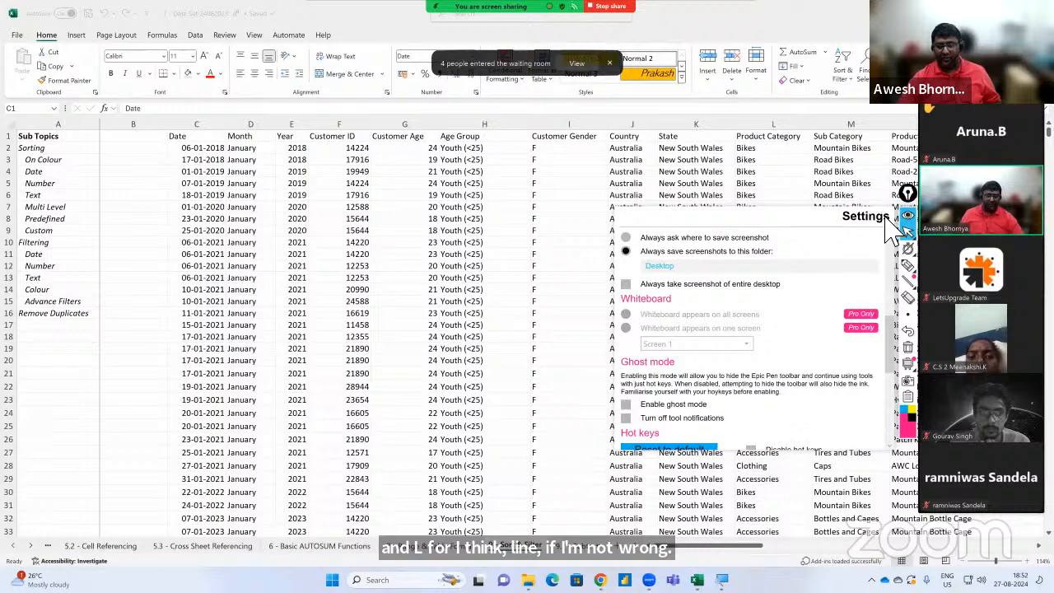
click(908, 397)
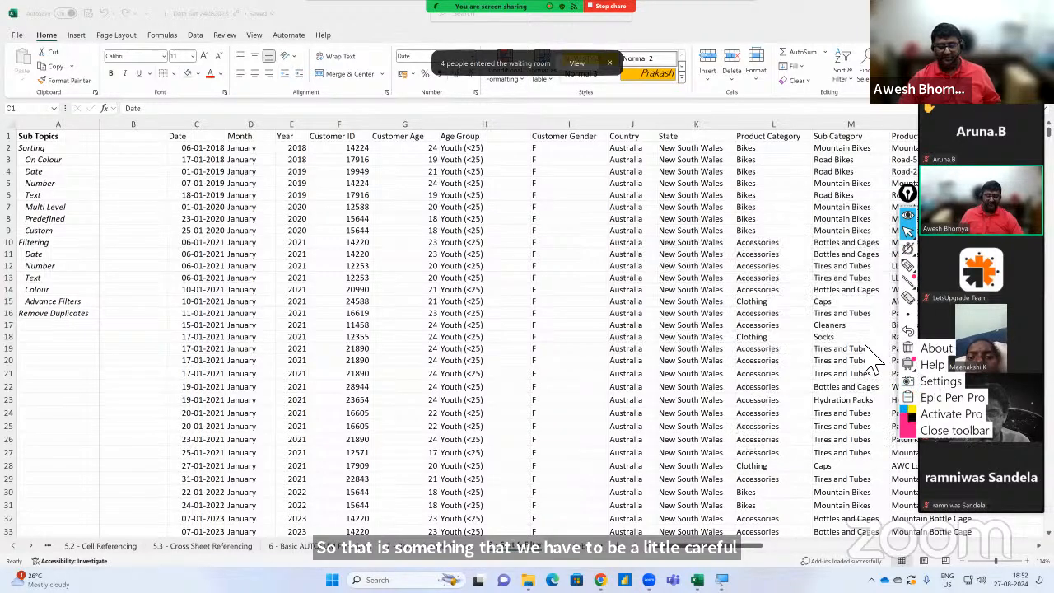
click(879, 344)
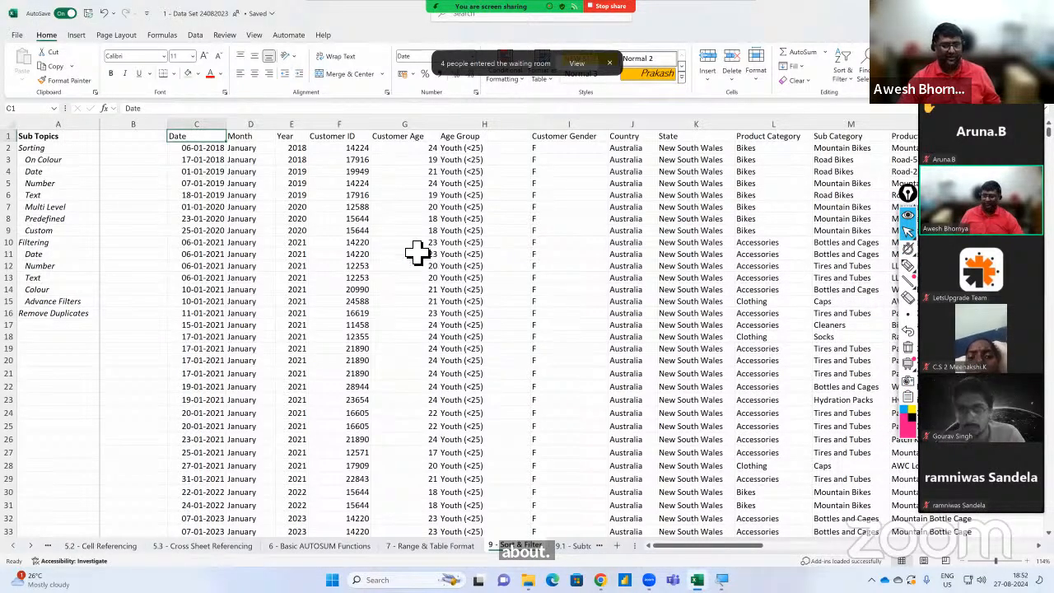
Turn on filters for the dataset's header row and sort the Date column from oldest to newest.
click(842, 76)
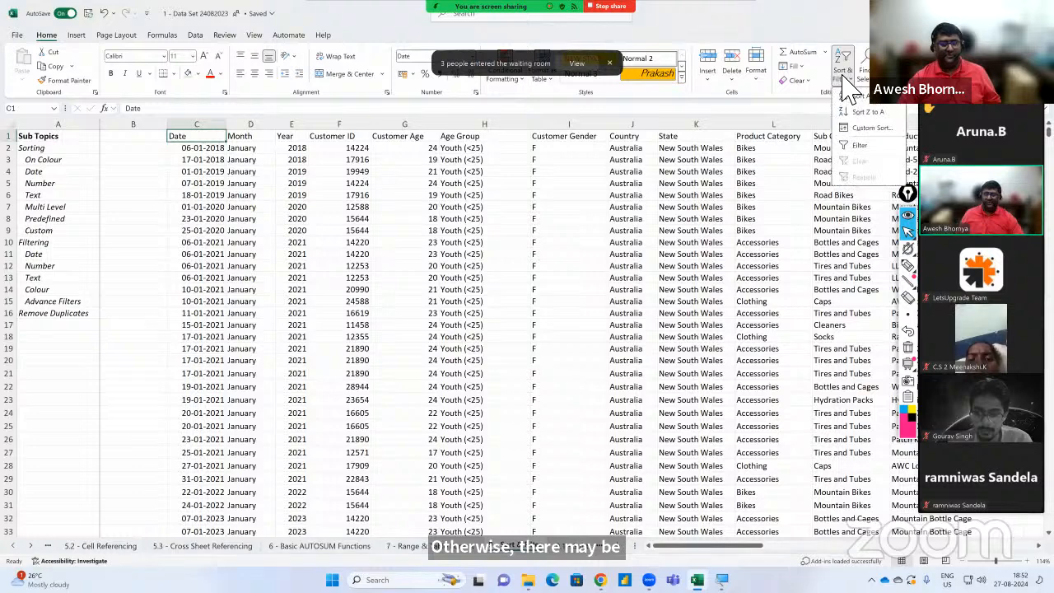
click(857, 146)
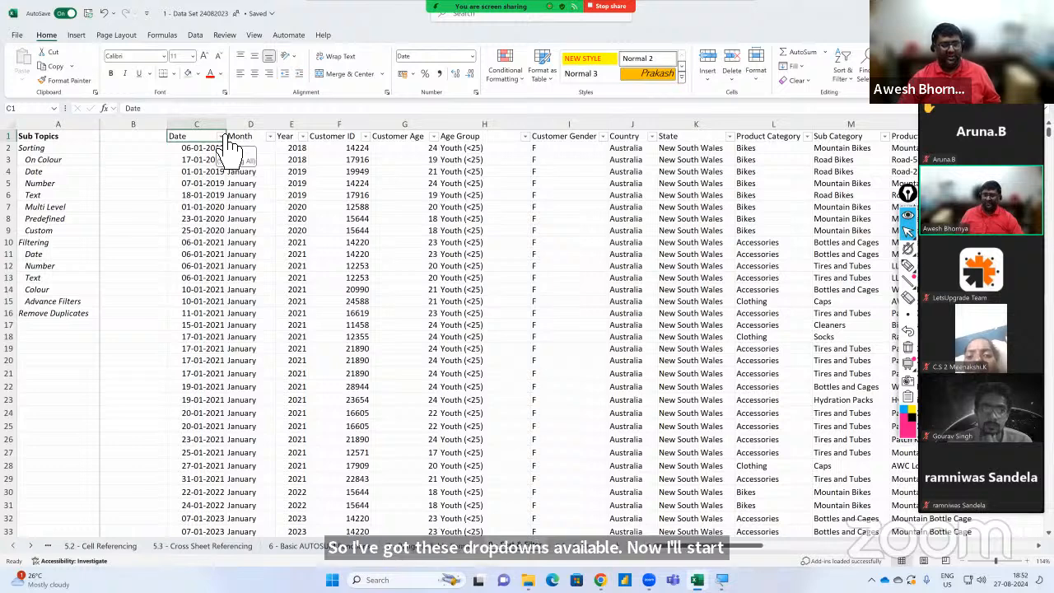
click(221, 136)
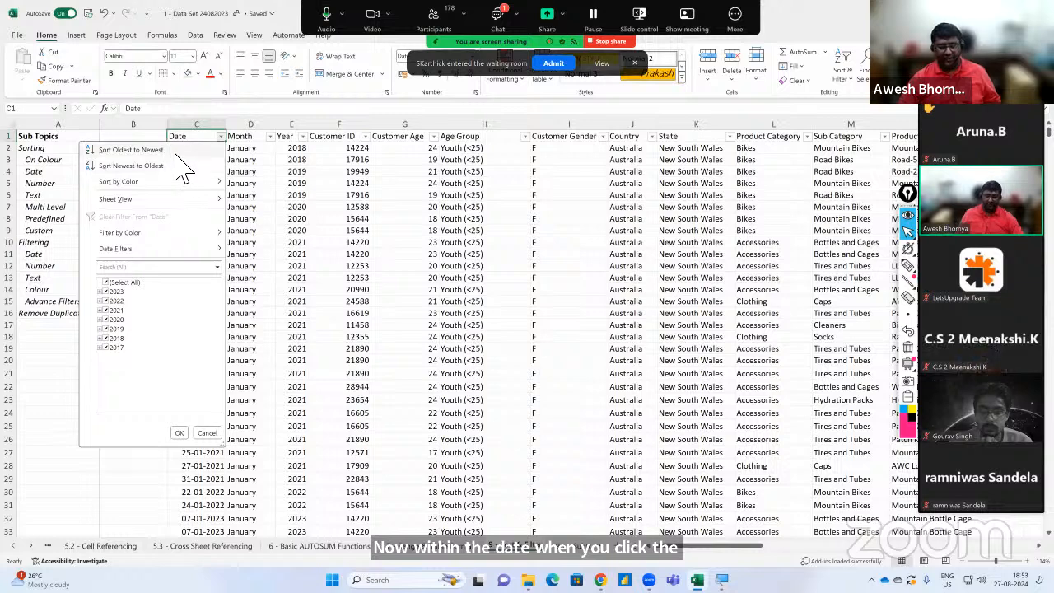
key(Escape)
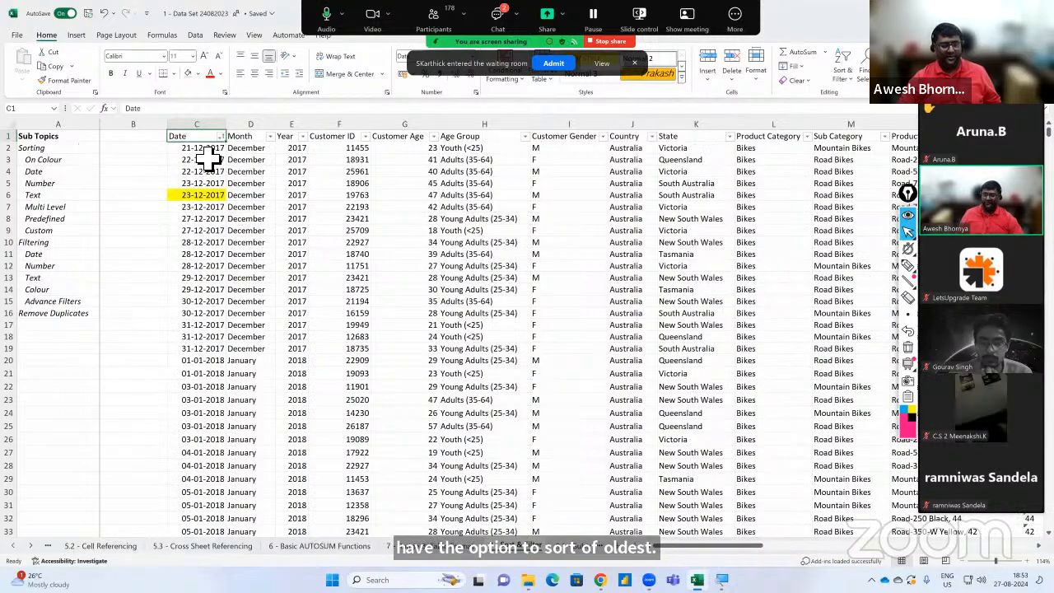
Check the first and last records of the sorted Date column and return to its header.
click(207, 151)
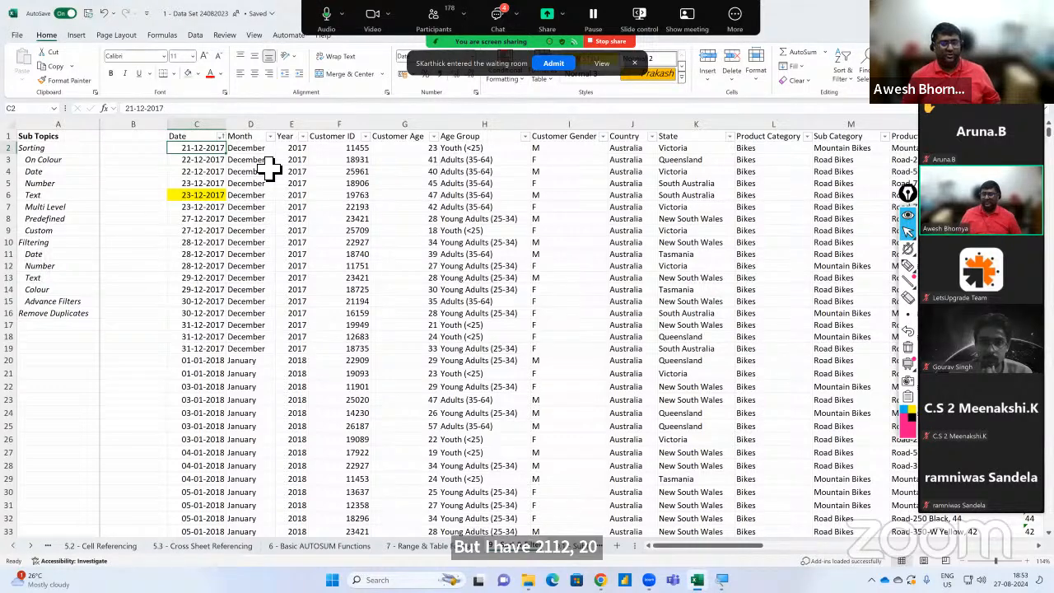
key(ctrl+Down)
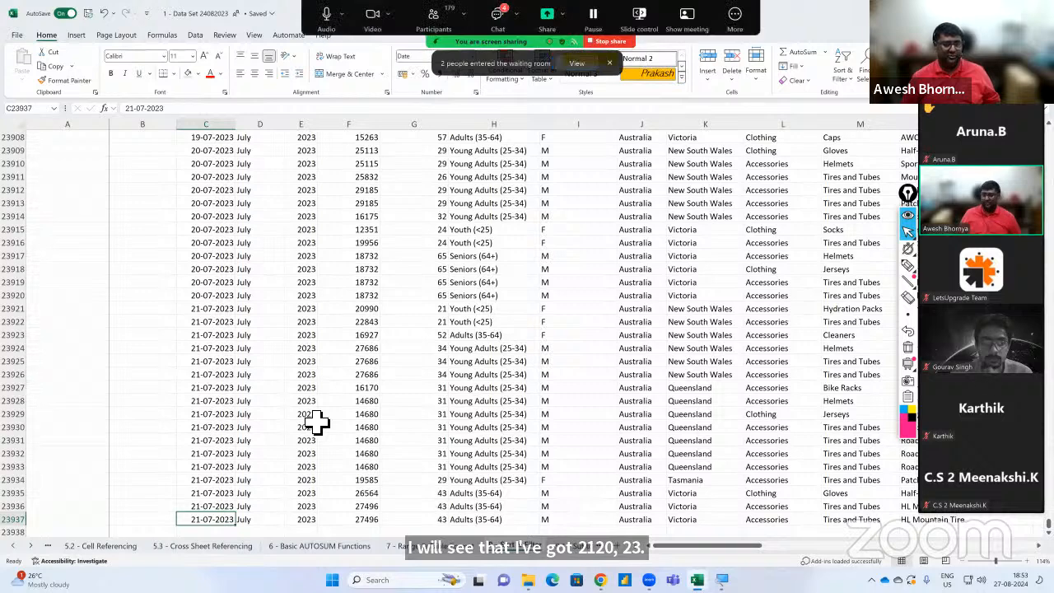
key(ctrl+Up)
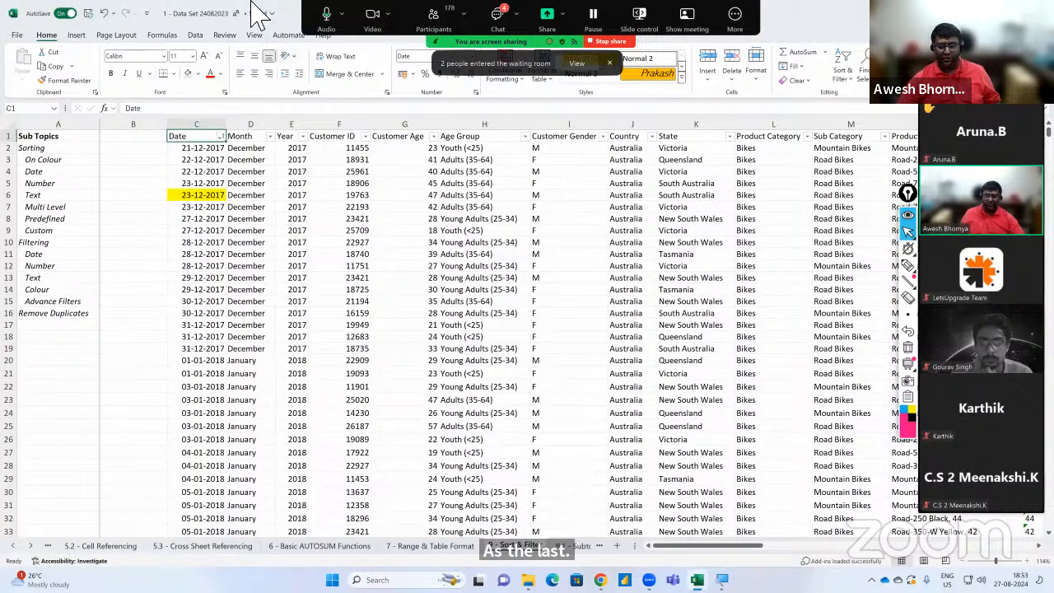
Sort the Date column by yellow cell color.
click(220, 136)
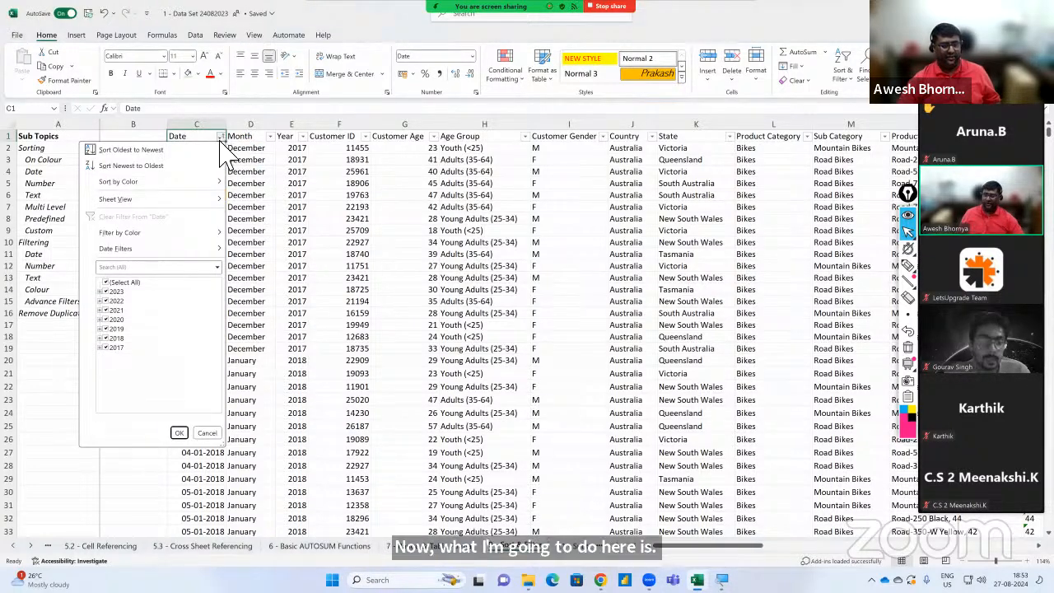
mouse_move(204, 179)
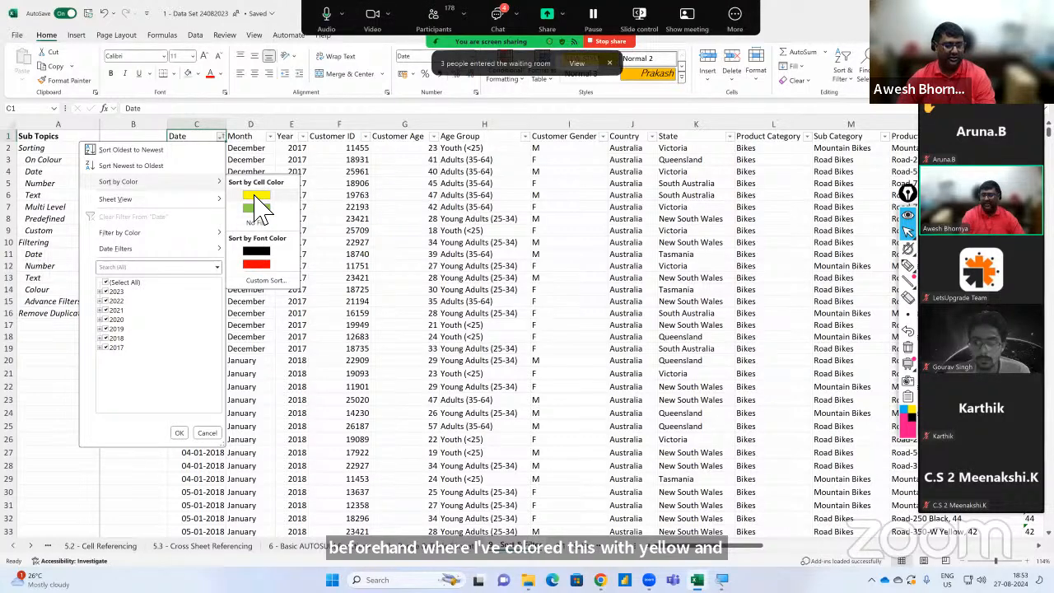
click(256, 196)
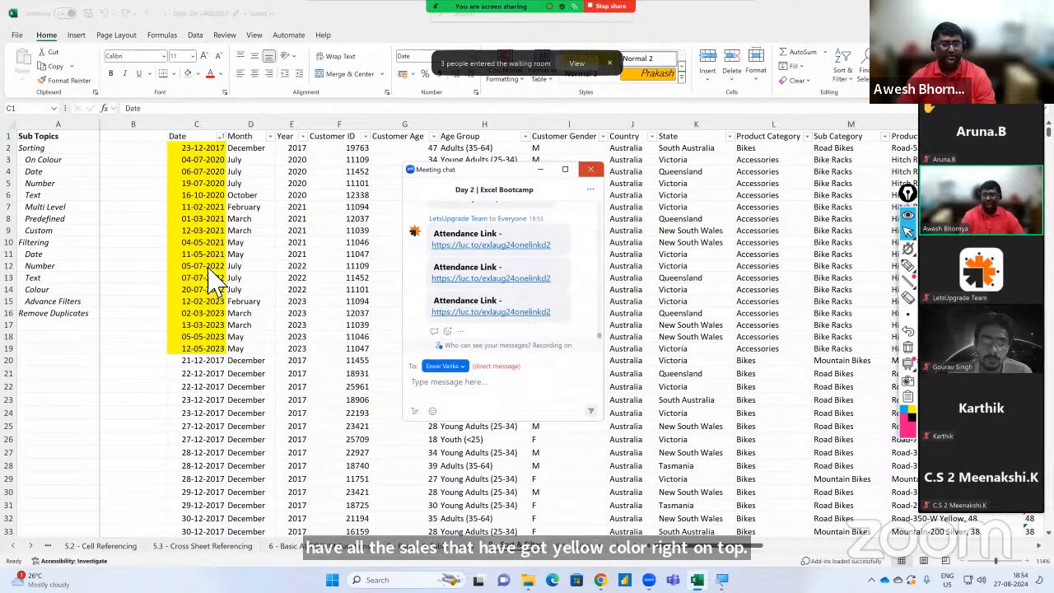
Filter the Date column to show only the yellow-filled cells.
click(221, 137)
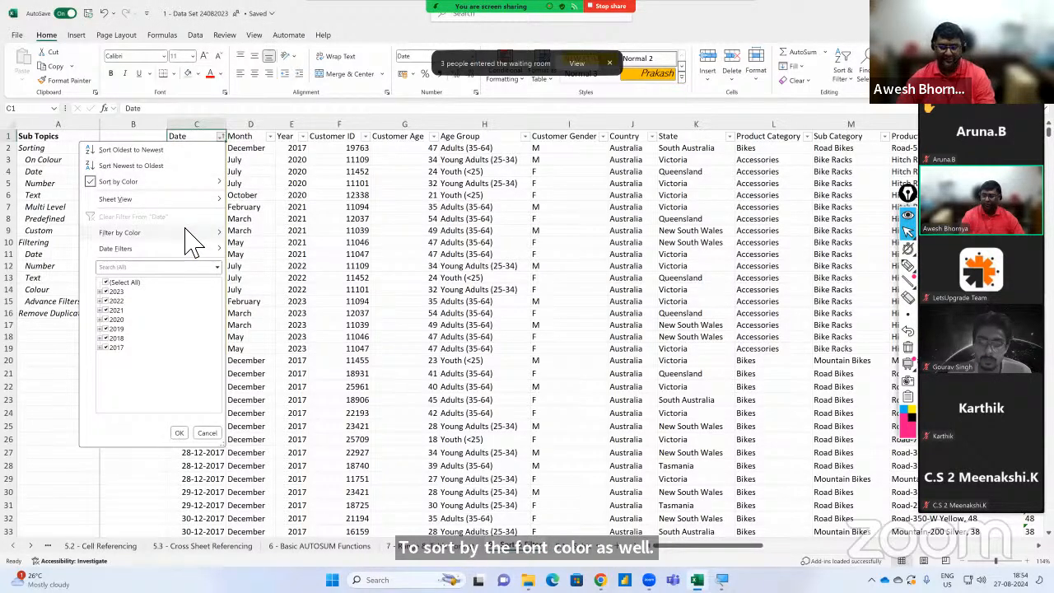
mouse_move(186, 230)
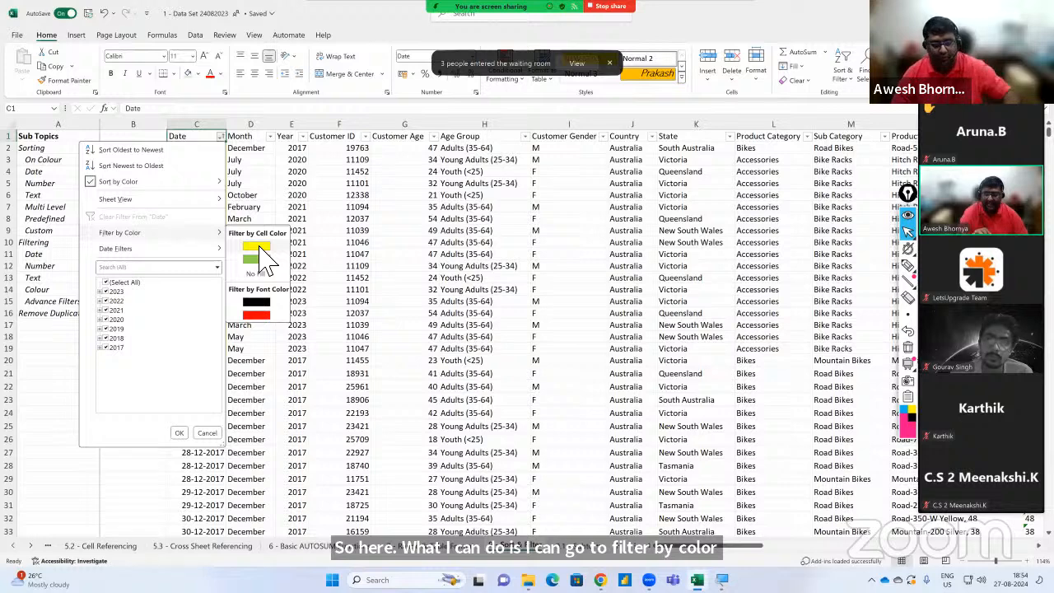
click(256, 246)
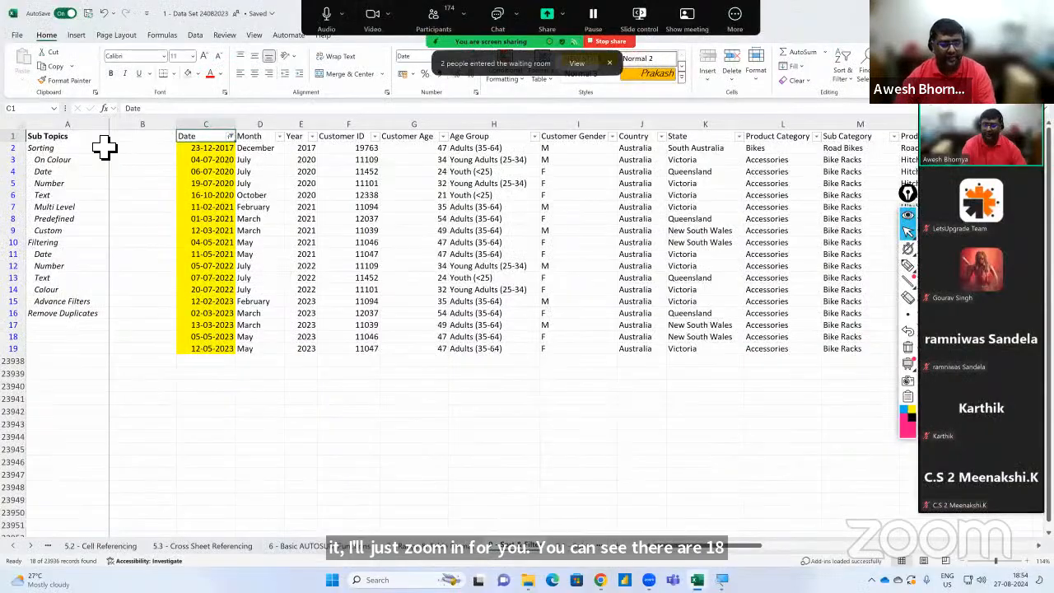
Apply the Last Year date filter to the Date column, and clear the filter again.
click(230, 138)
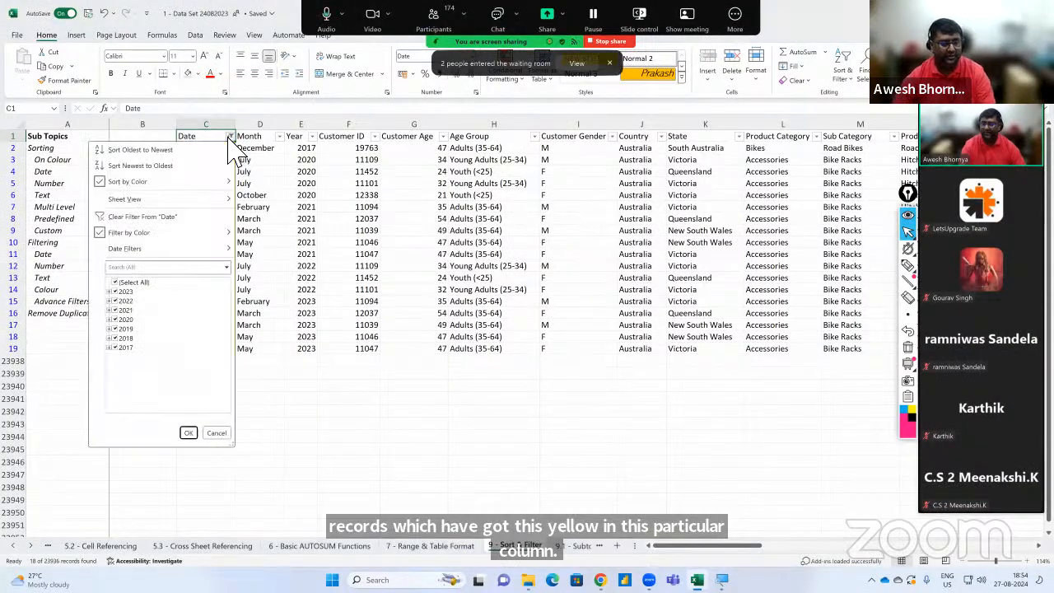
mouse_move(200, 234)
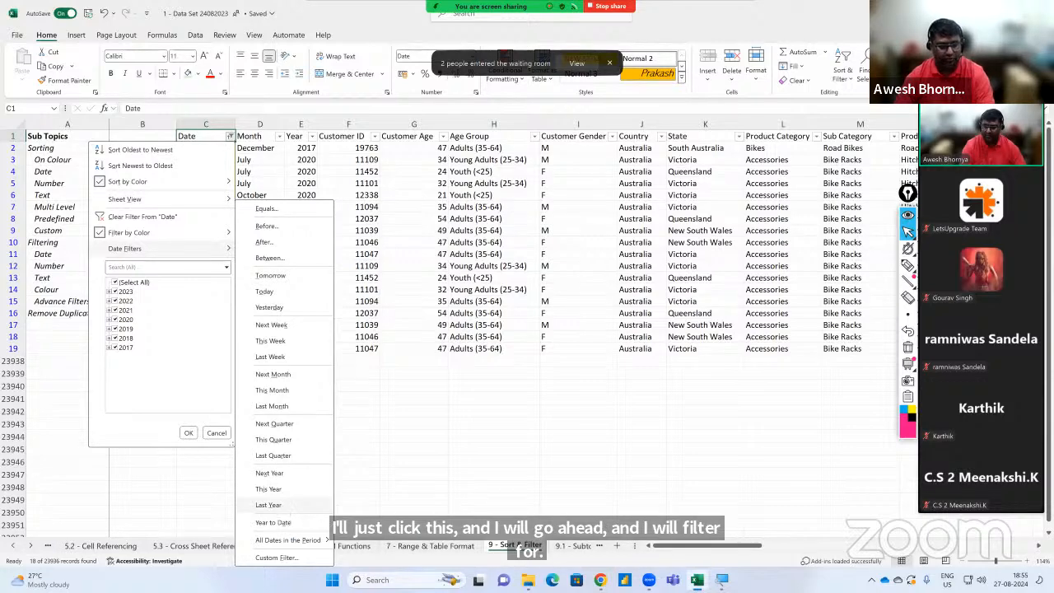
click(272, 505)
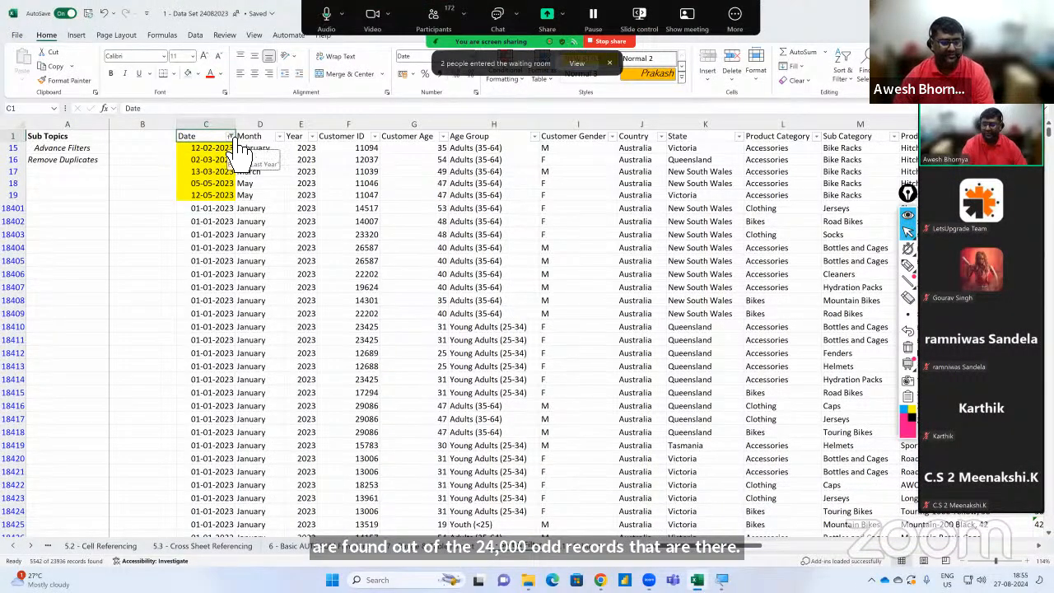
click(232, 137)
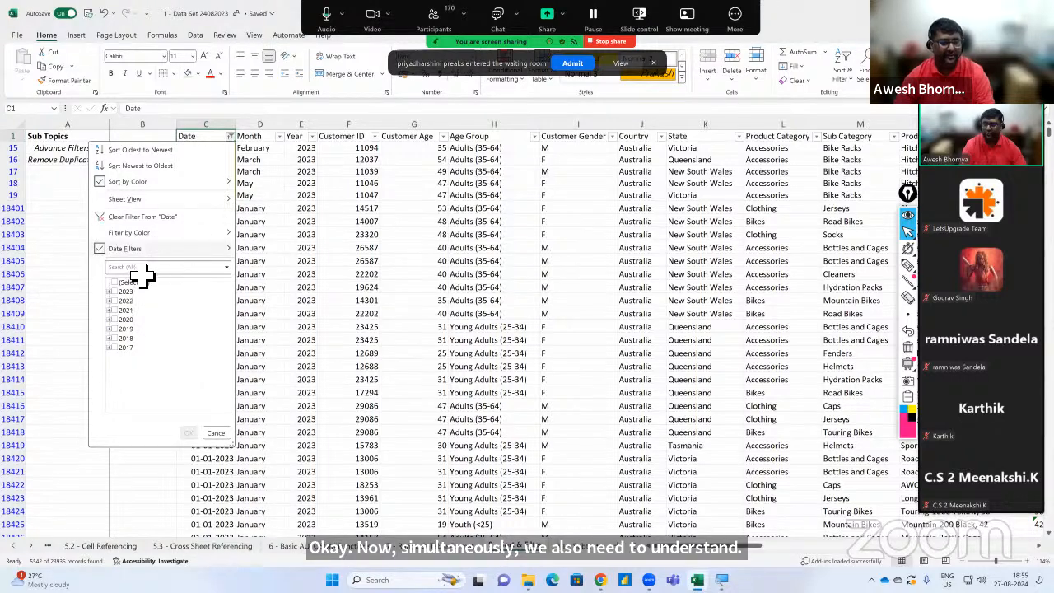
click(152, 216)
Search the Date column's filter list for 2021 and clear the search text.
click(220, 137)
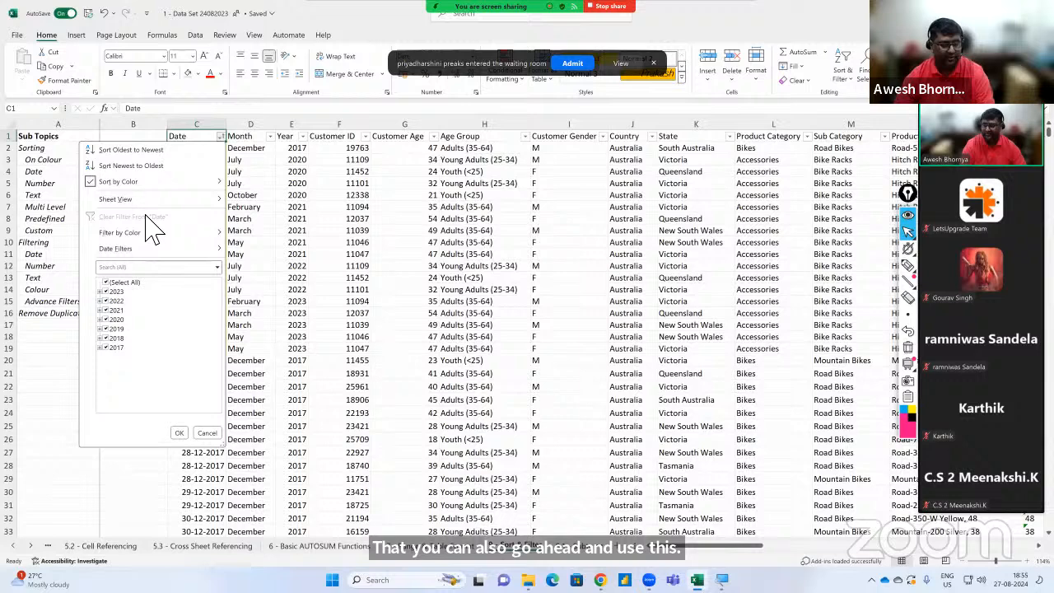
click(148, 270)
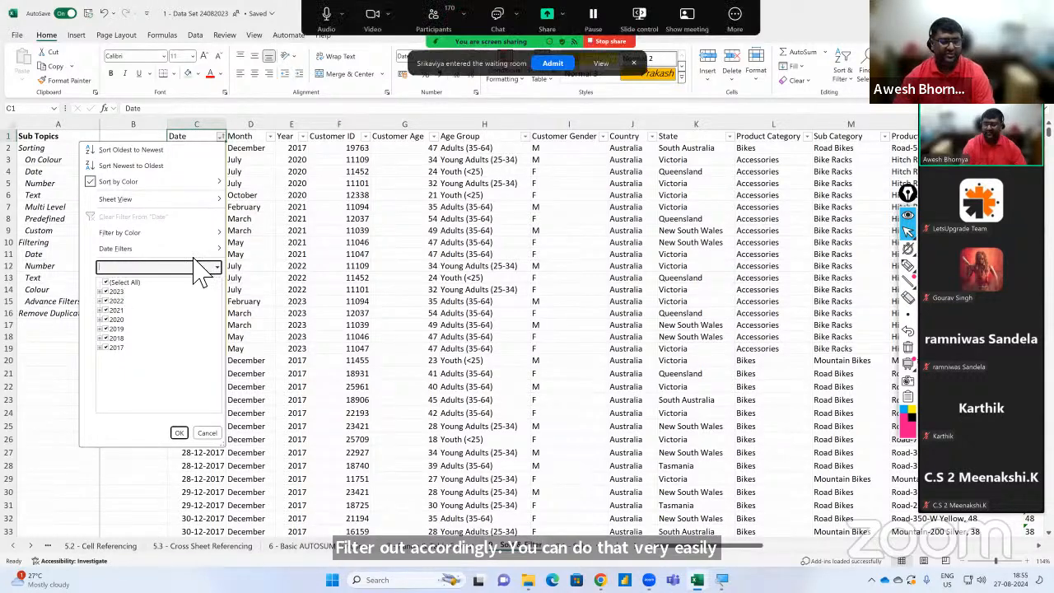
text(202)
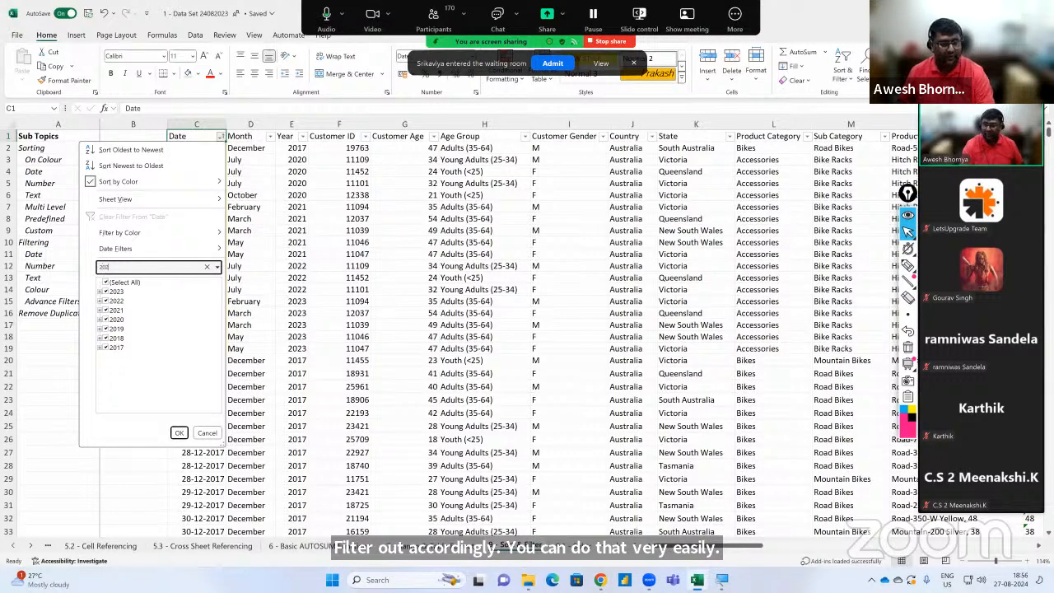
text(1)
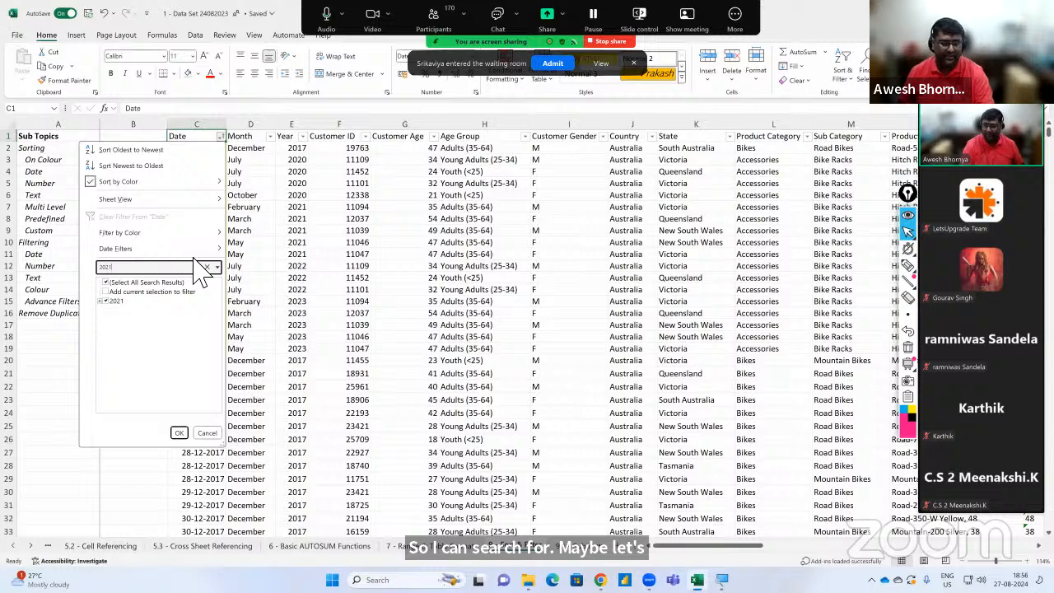
click(216, 268)
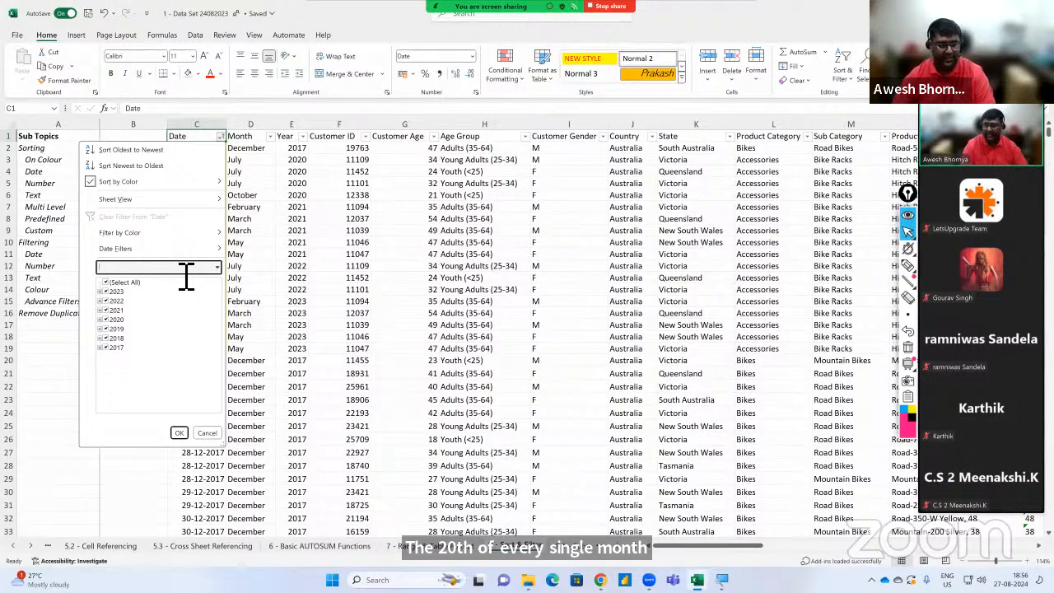
Filter the Date column to the 20th of every month by searching for 20 with the search limited to Date.
text(20)
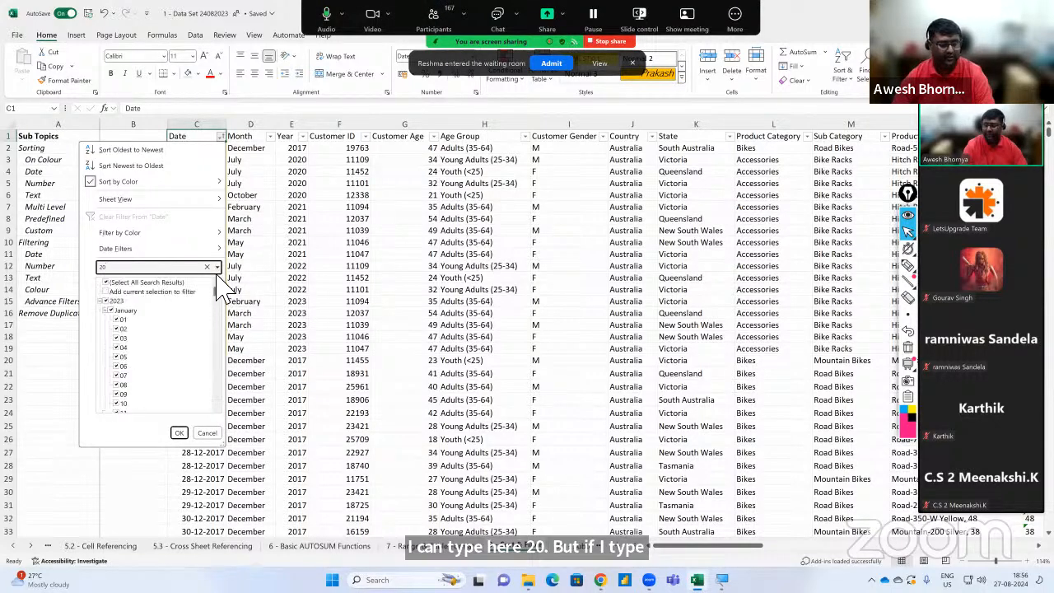
drag(217, 276, 231, 422)
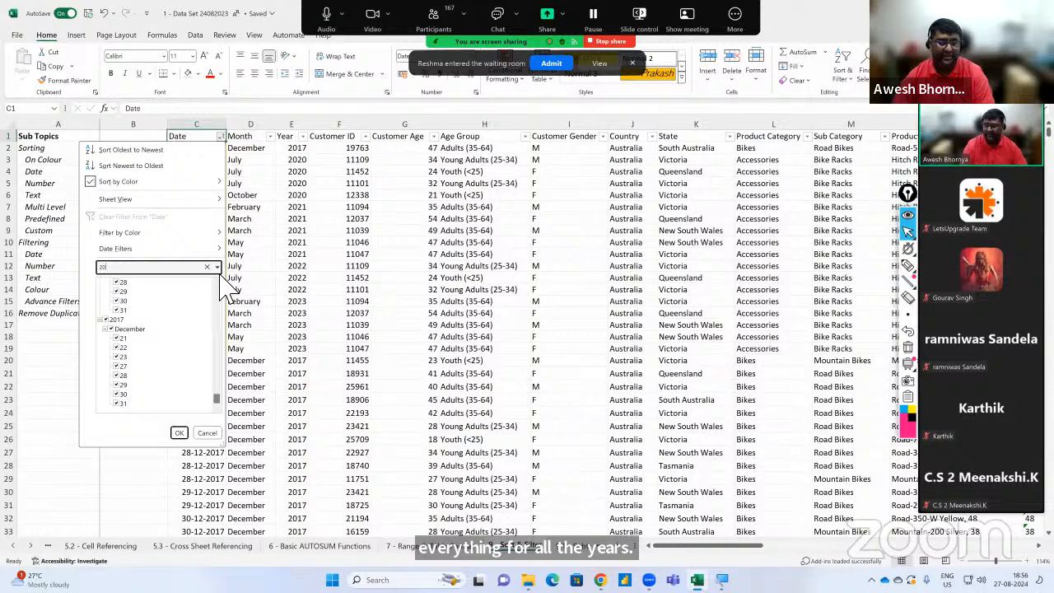
drag(220, 276, 221, 260)
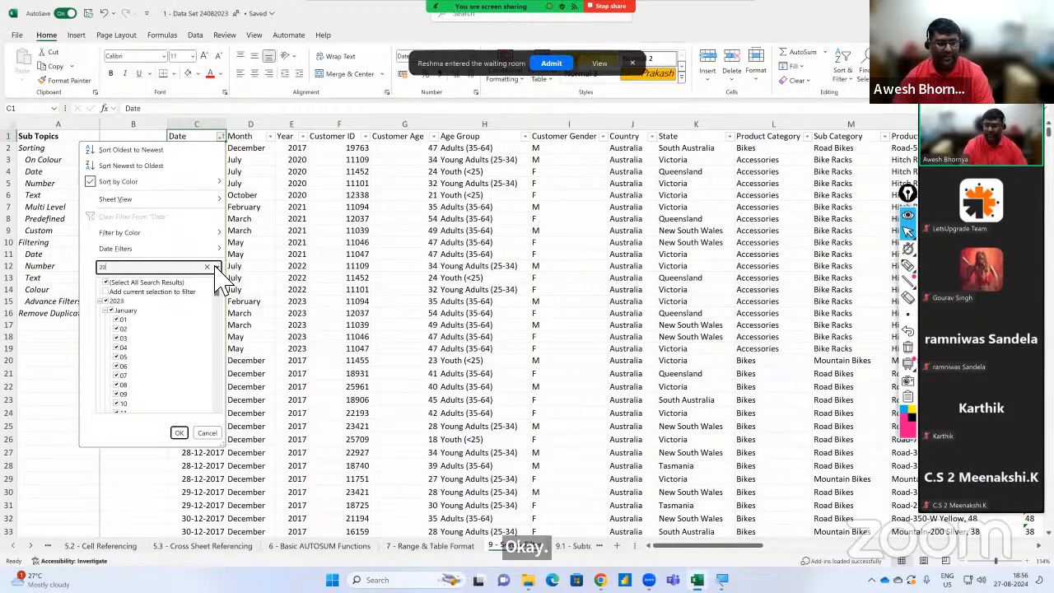
click(216, 272)
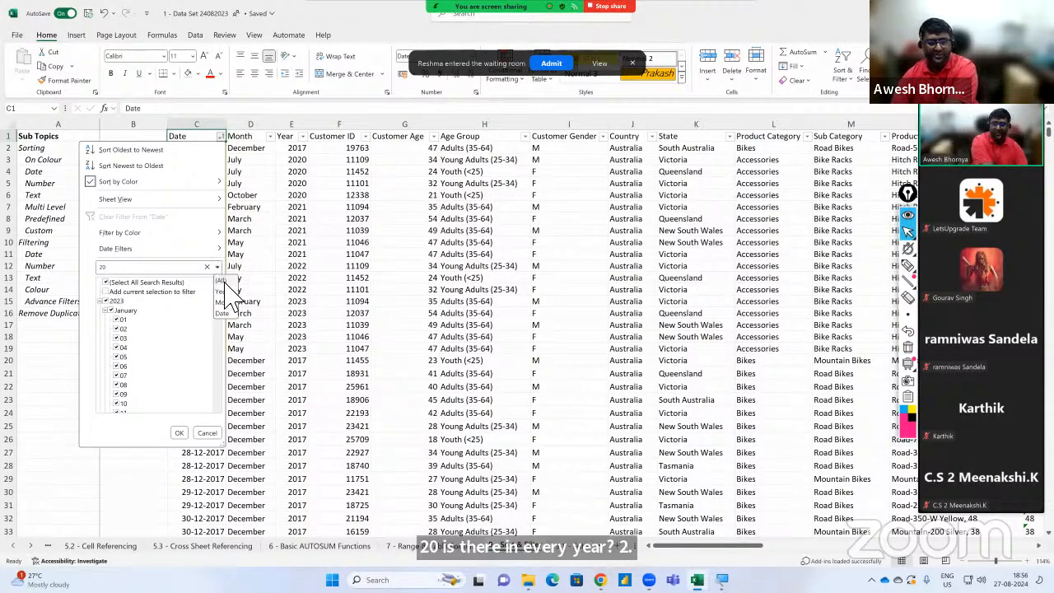
click(226, 309)
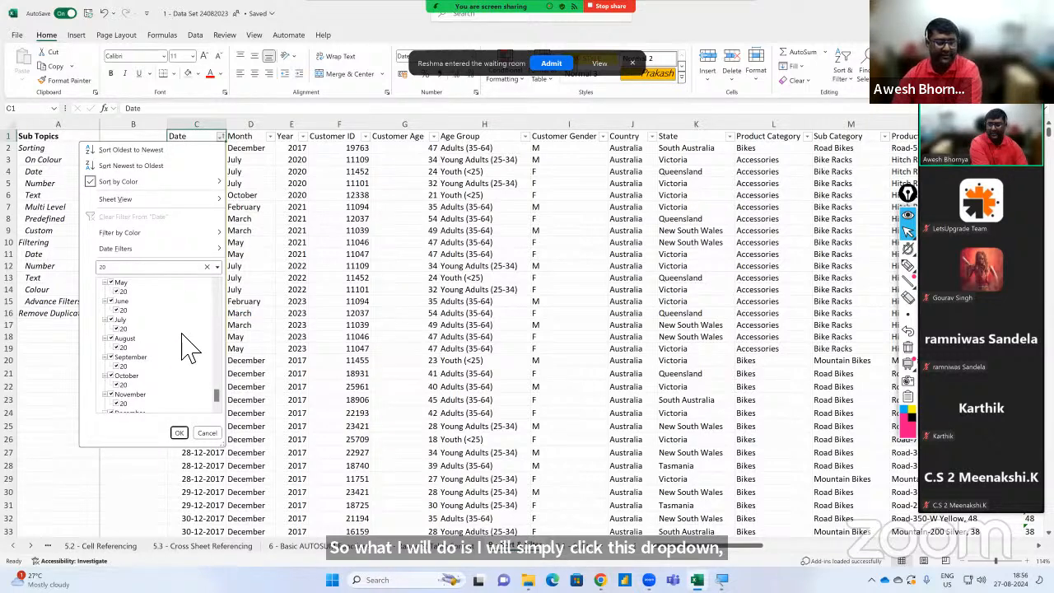
scroll(181, 338, up, 6)
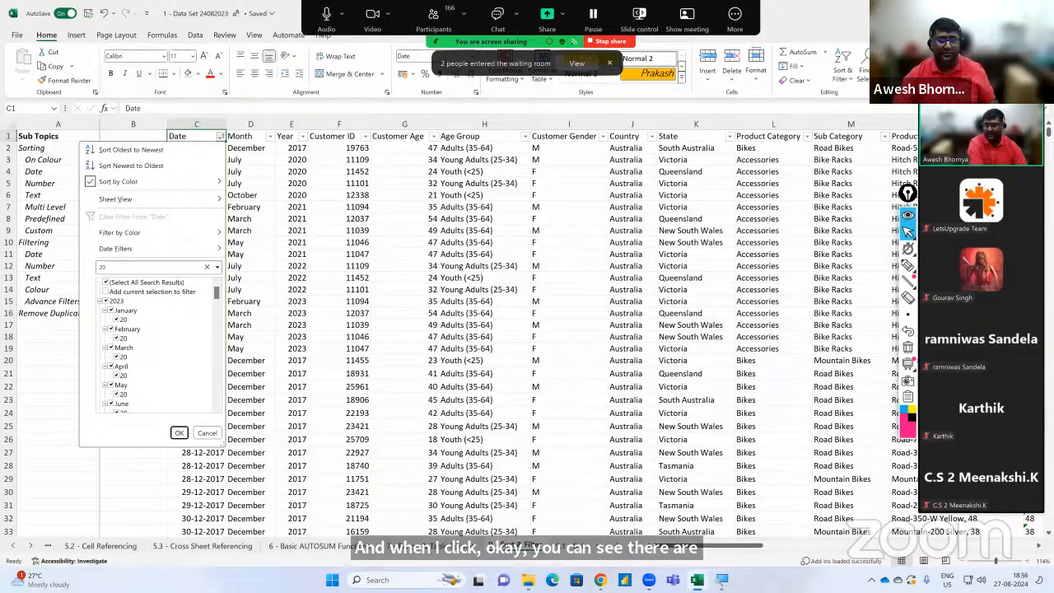
key(Return)
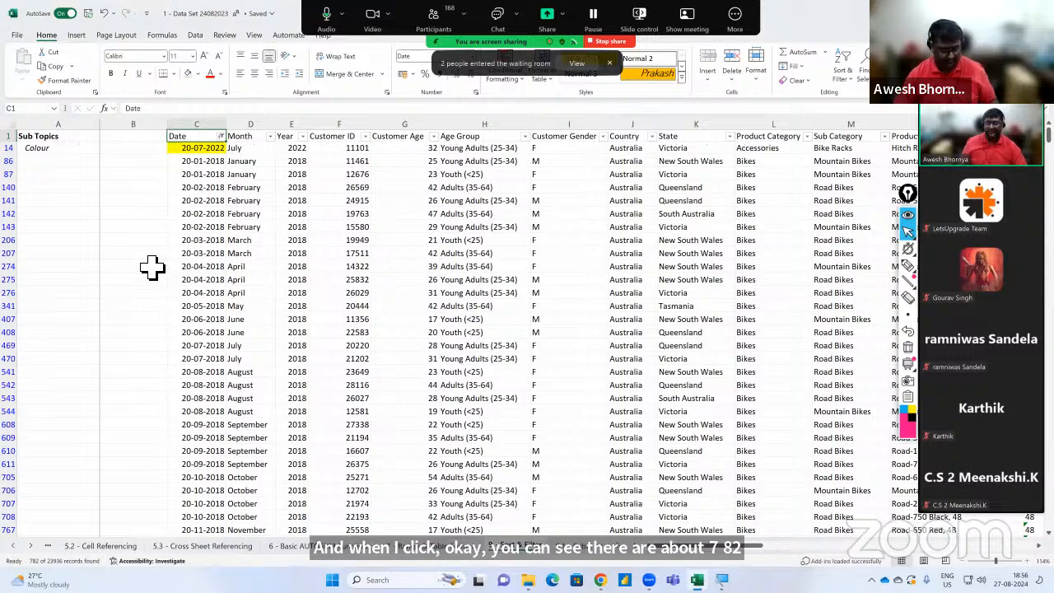
Clear the filter from the Date column so that all dates are included again.
click(221, 137)
click(199, 178)
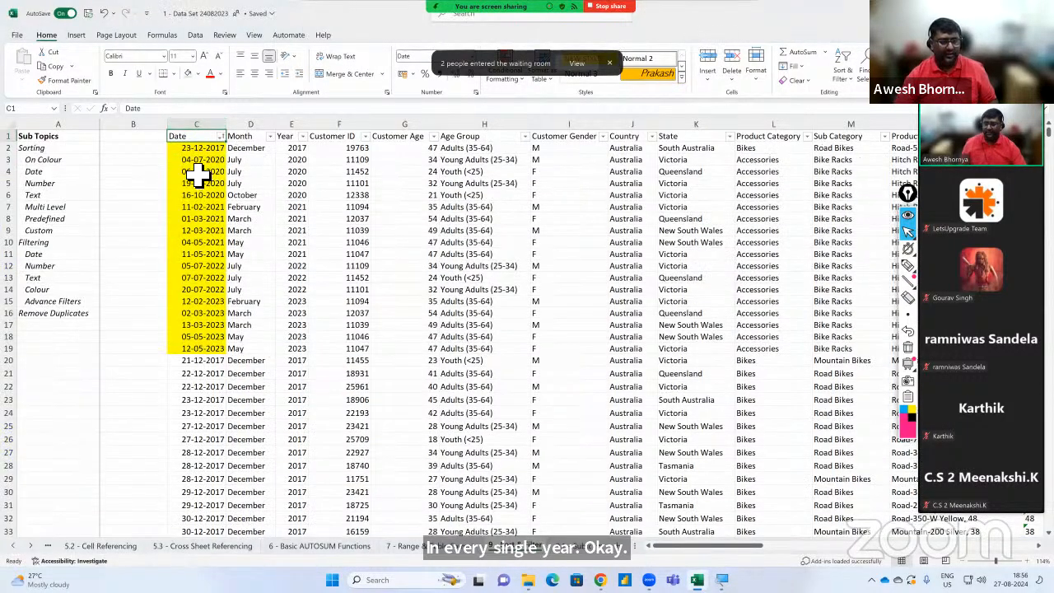
Deselect all dates in the Date filter list, expand 2023 and January to examine the day-level choices, and discard the changes.
click(222, 136)
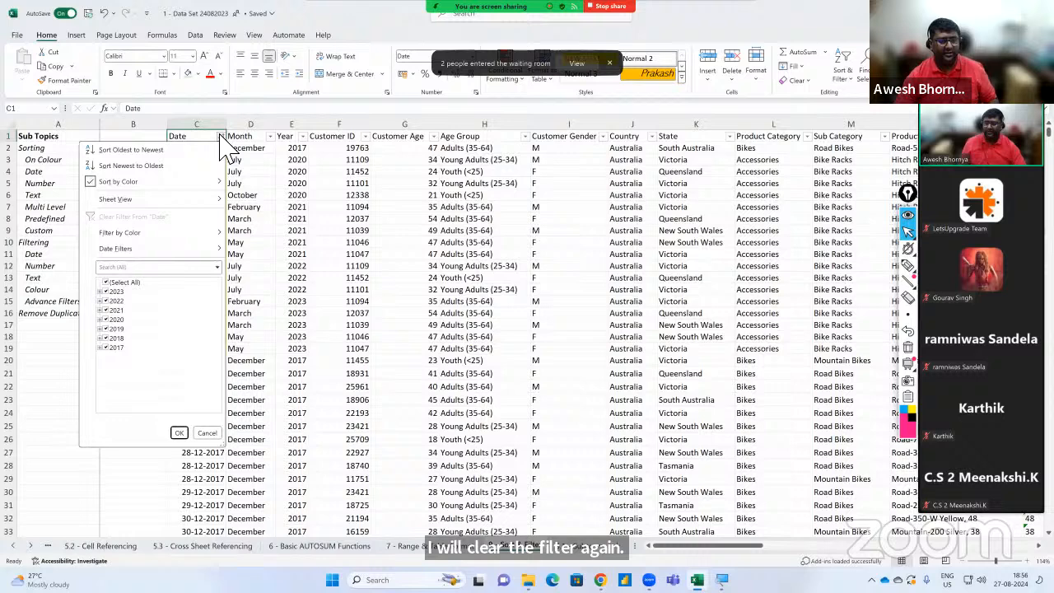
click(104, 283)
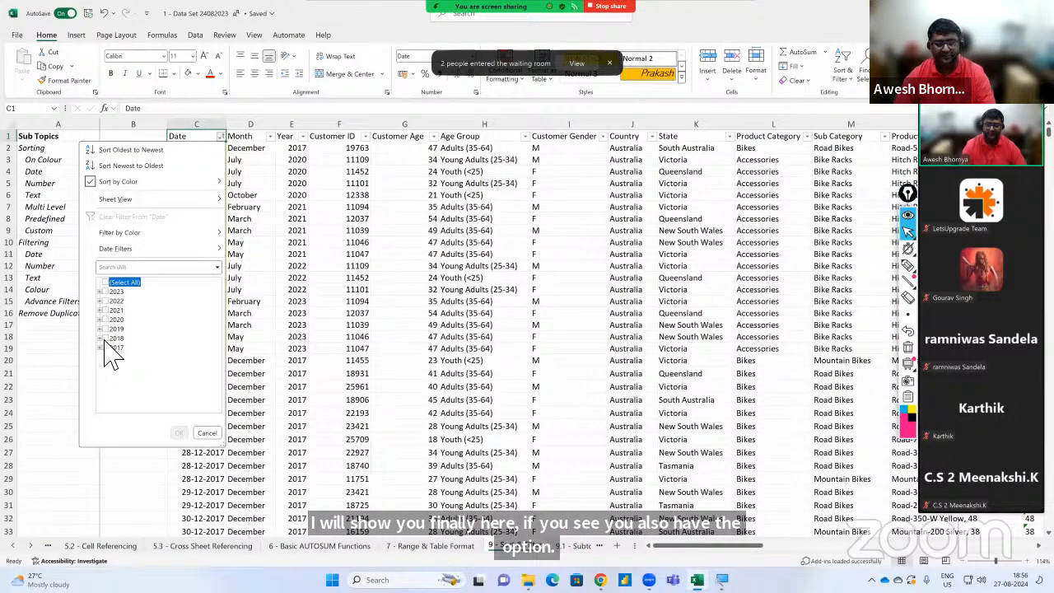
click(100, 292)
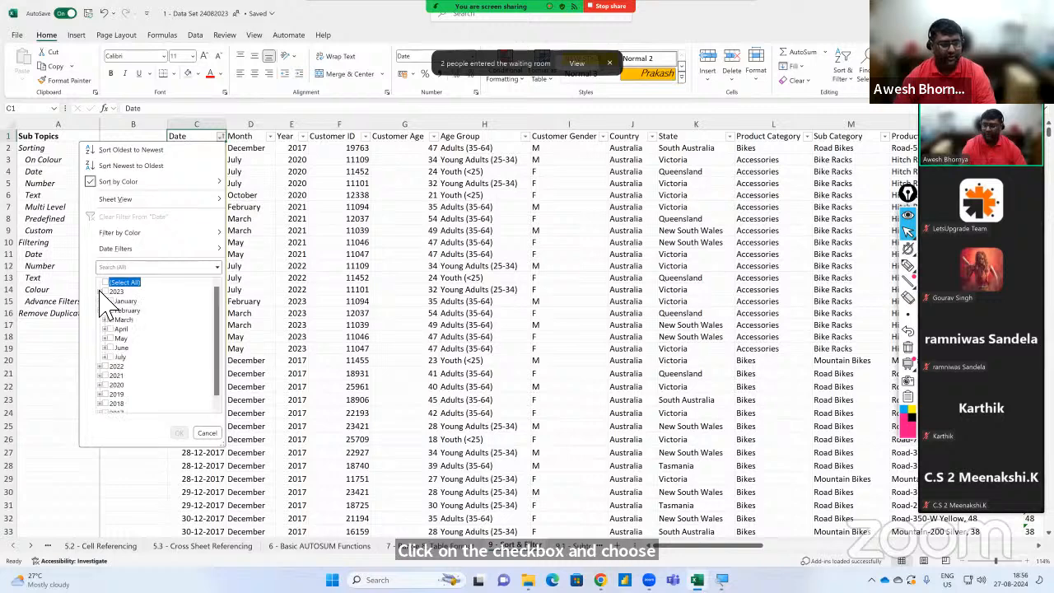
click(105, 300)
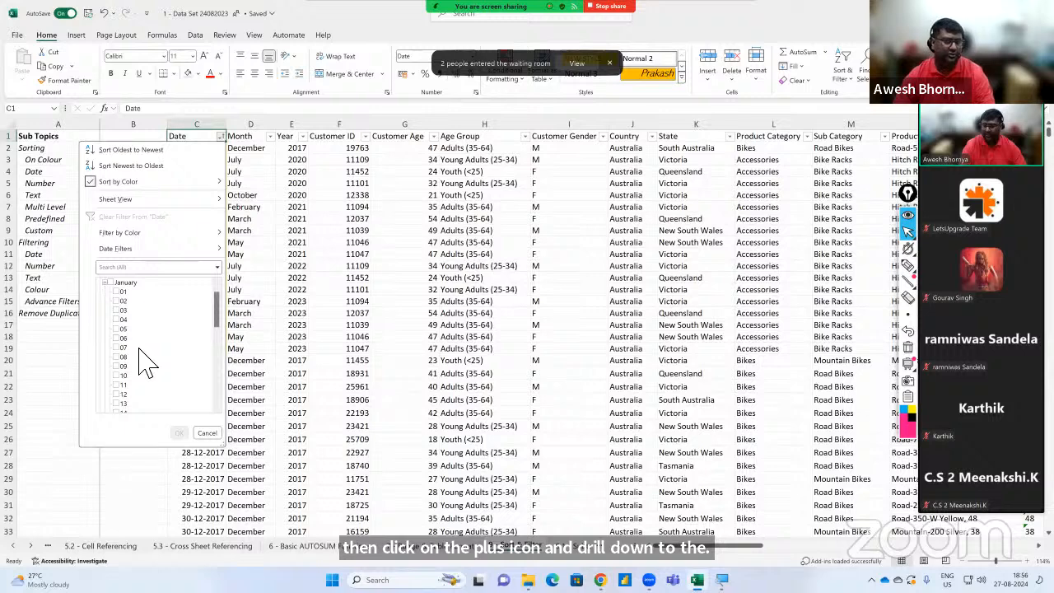
scroll(140, 341, up, 1)
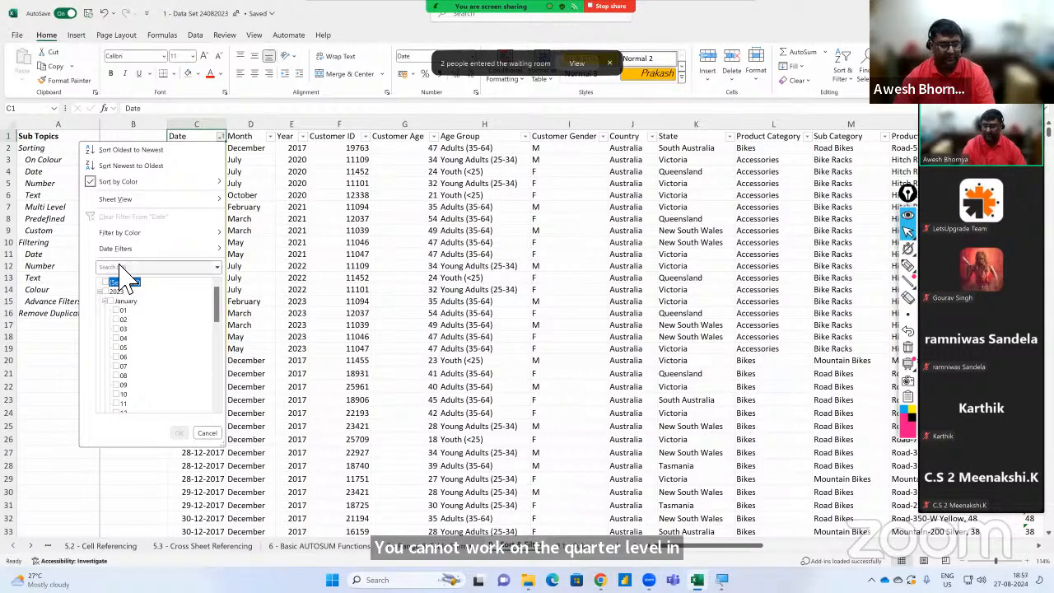
click(206, 434)
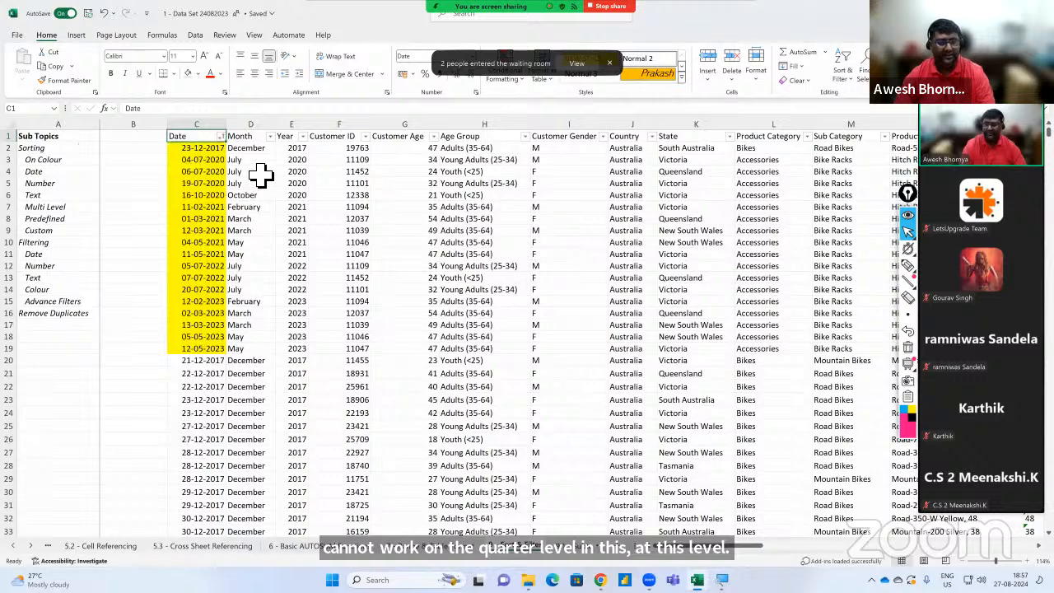
Sort the Month column from A to Z and check the last and first rows of the sorted data.
click(270, 136)
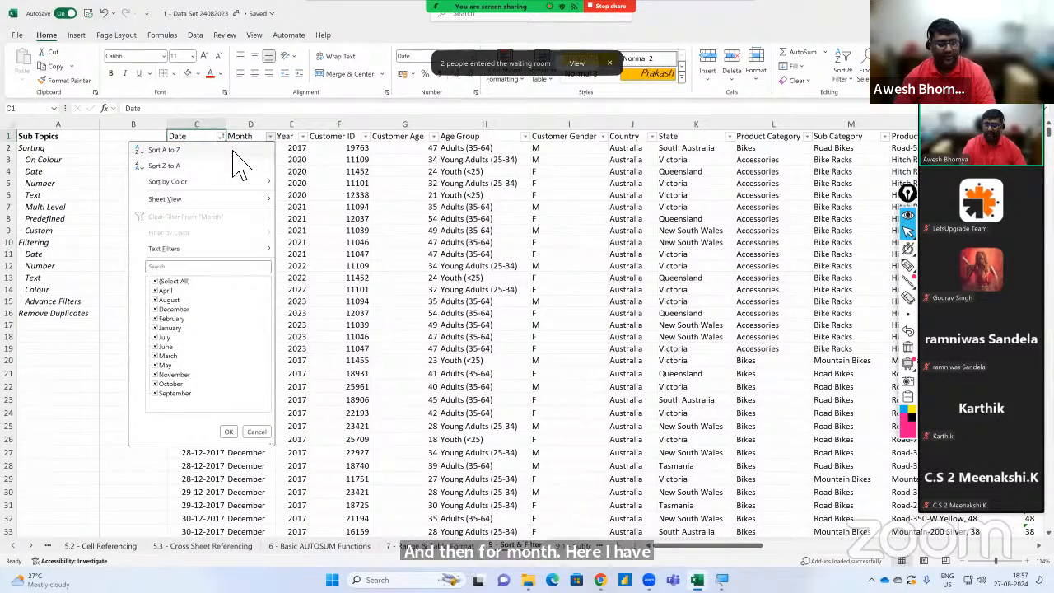
click(239, 152)
click(252, 150)
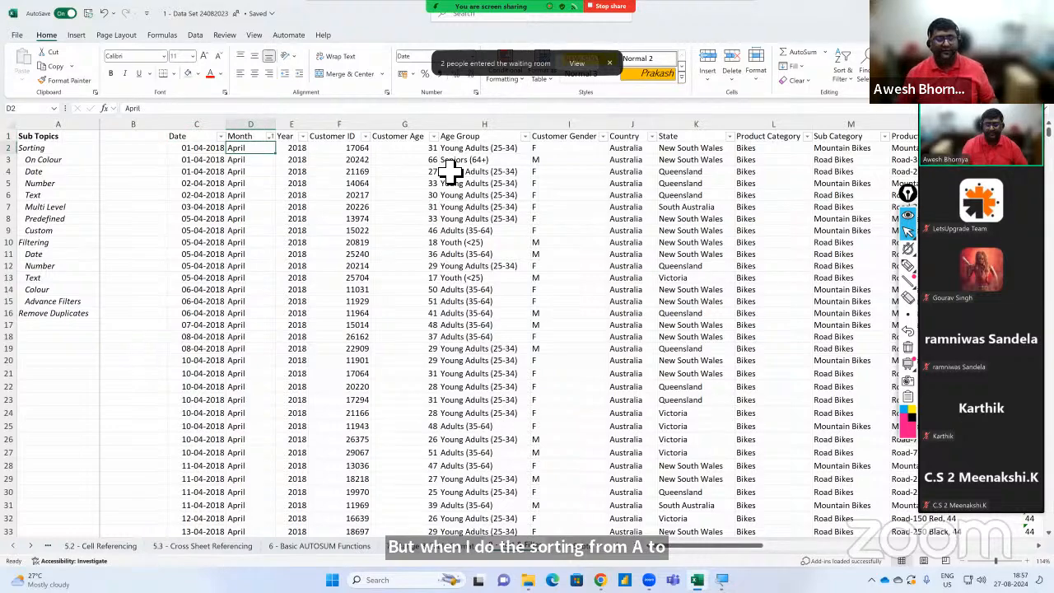
key(ctrl+Down)
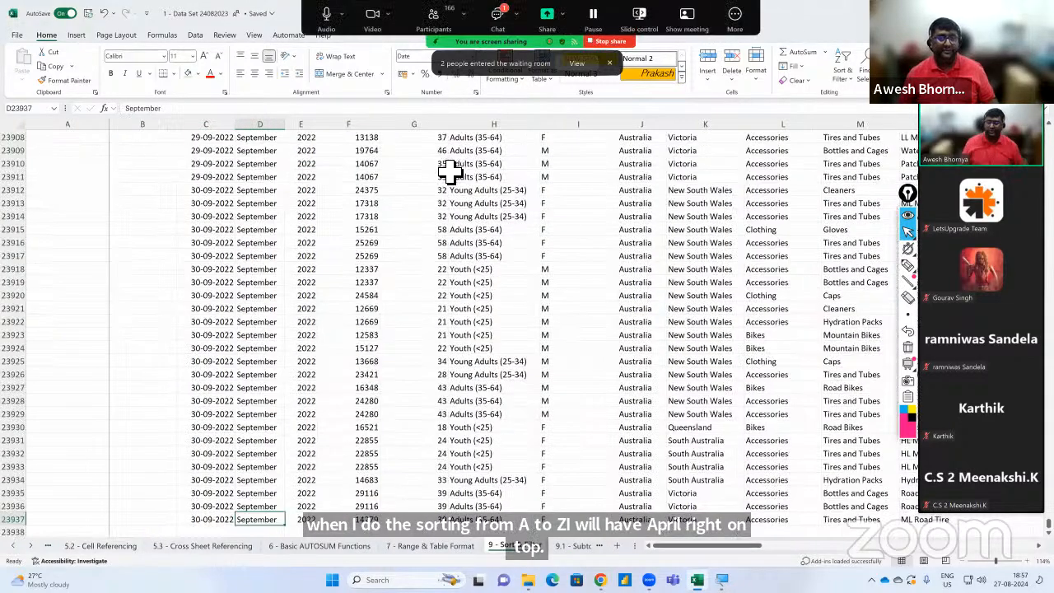
key(ctrl+Up)
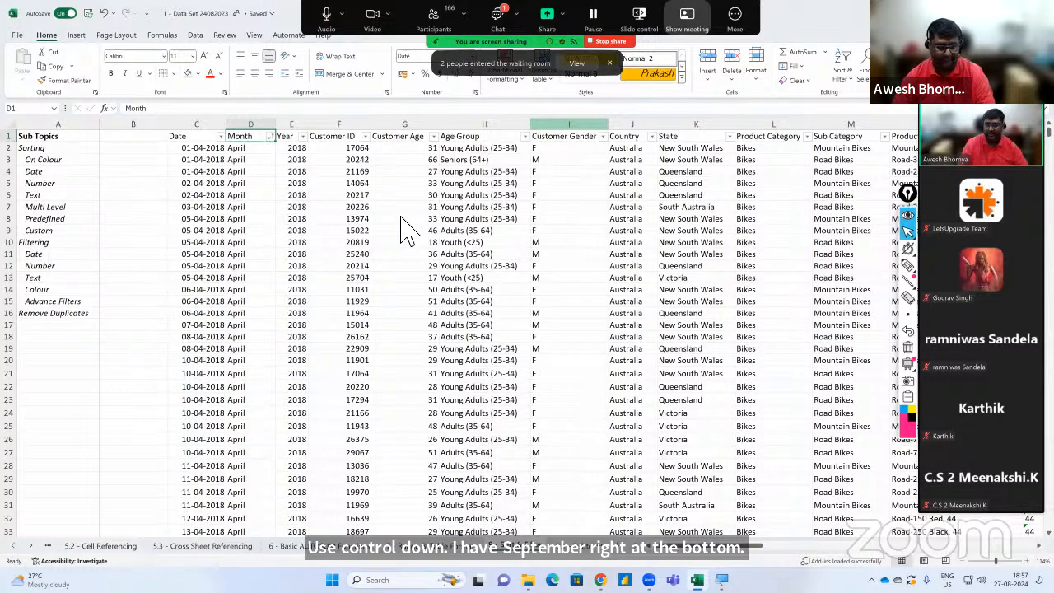
Filter the Month column to show only April, and clear the filter again.
click(269, 136)
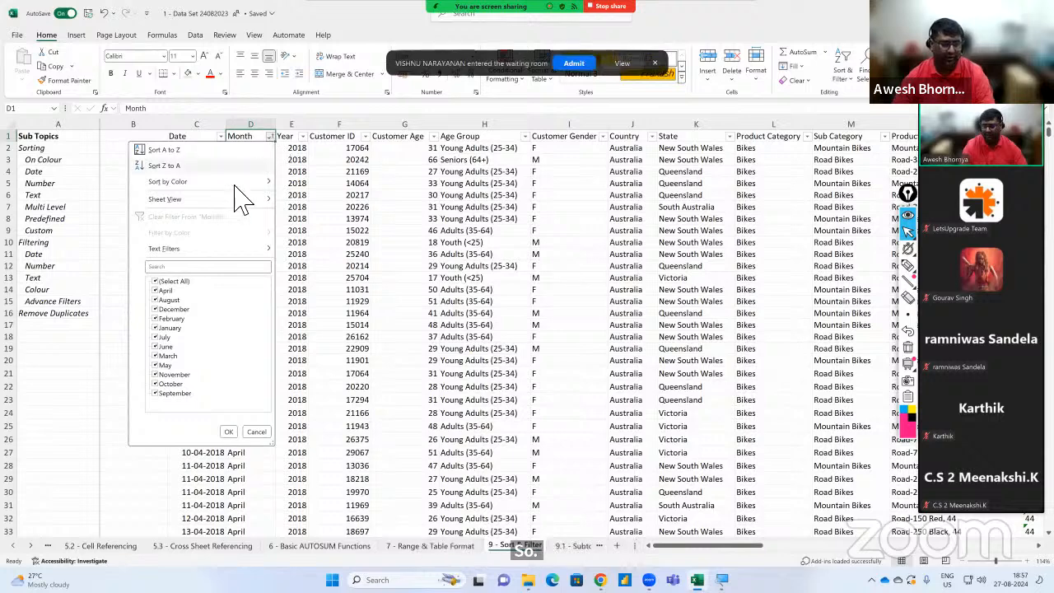
click(155, 281)
click(155, 290)
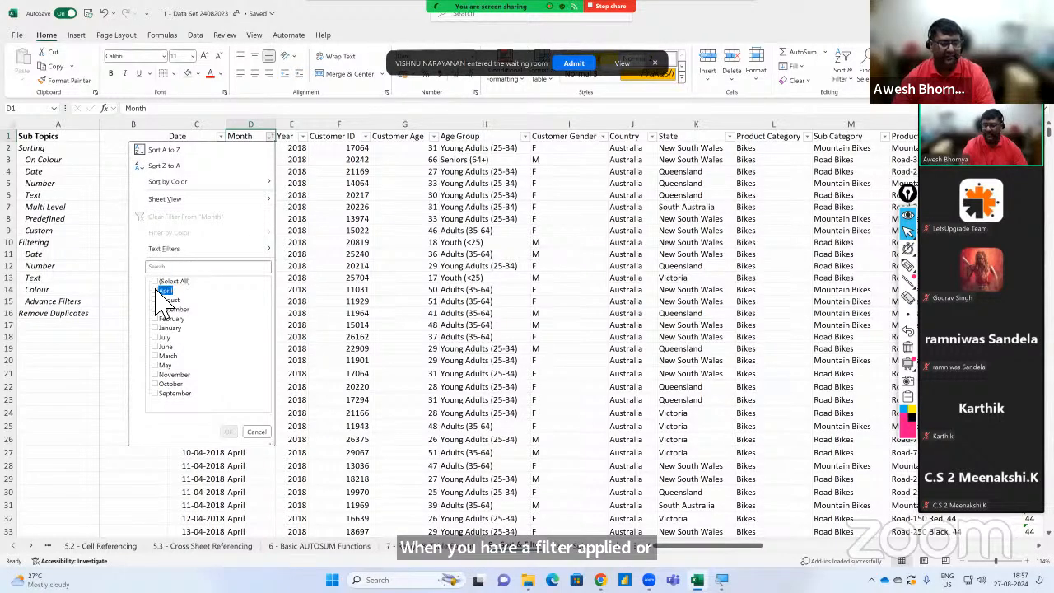
click(230, 433)
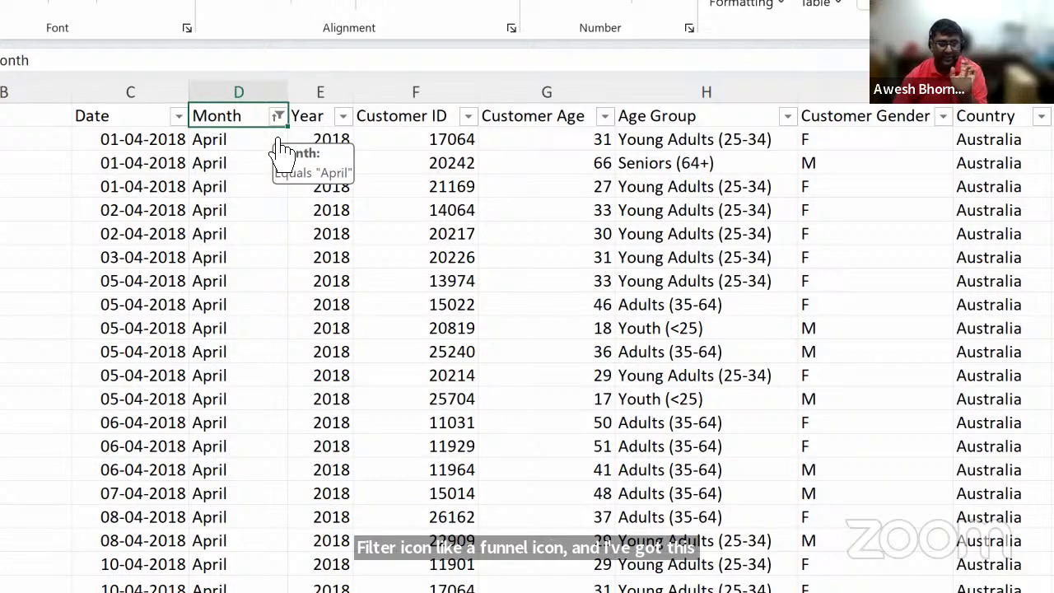
click(278, 116)
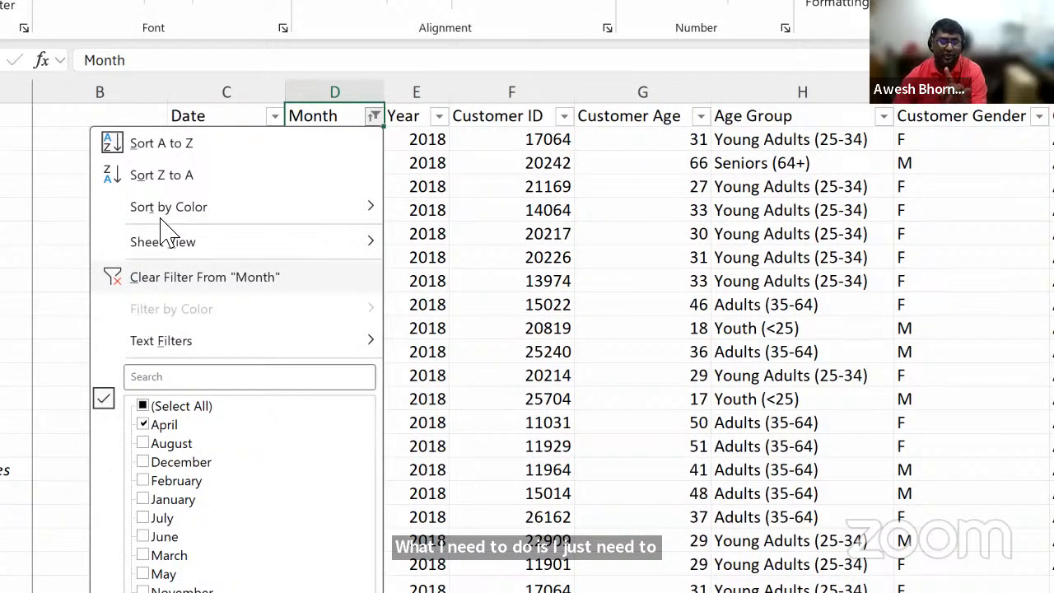
click(350, 172)
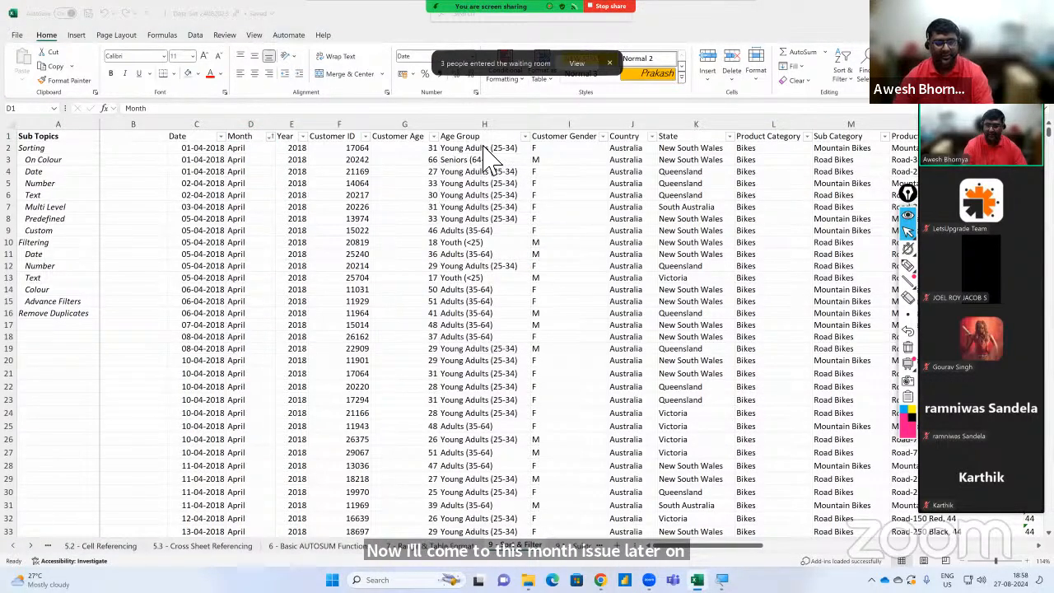
Sort the Age Group column from A to Z, check both ends of the data, and review the column's list of groups.
click(533, 150)
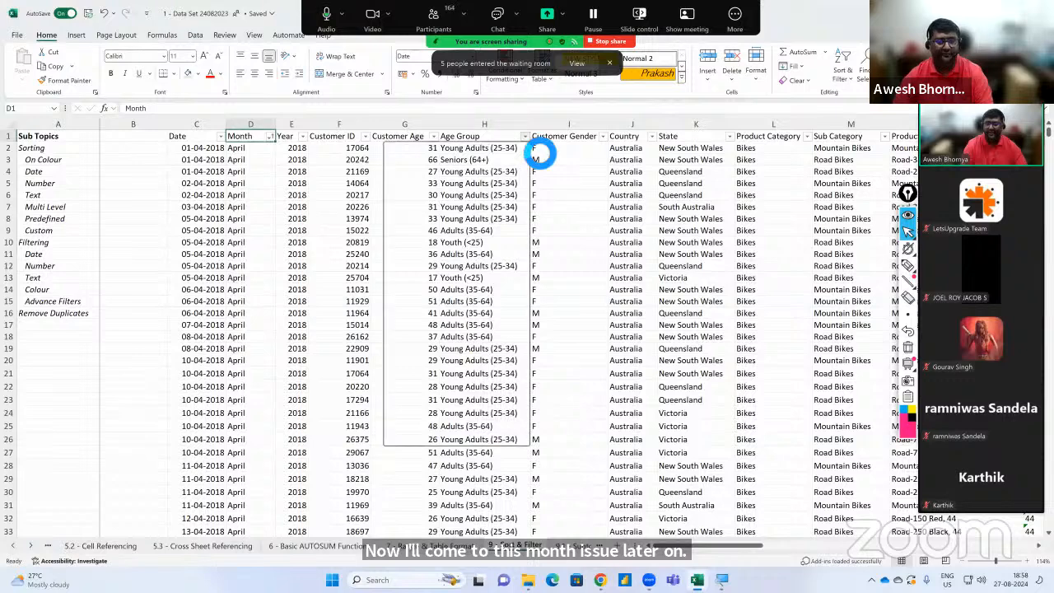
click(525, 136)
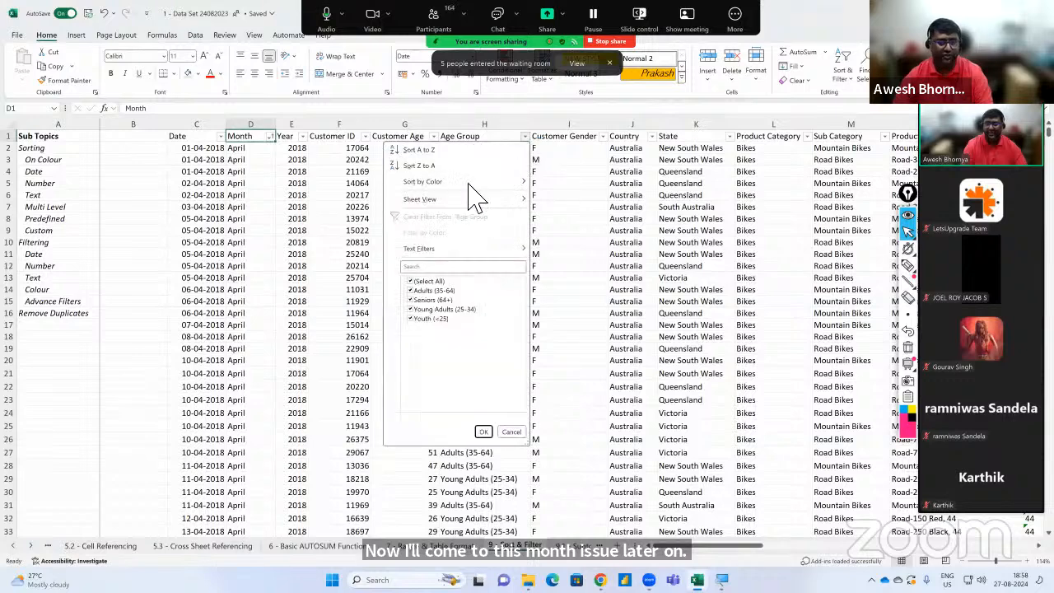
click(434, 153)
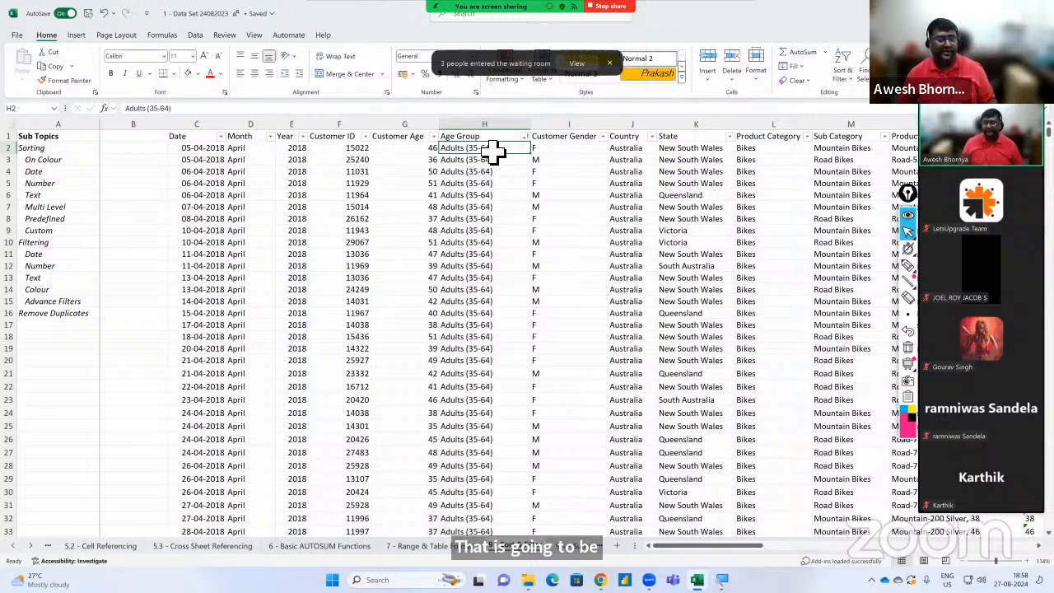
key(ctrl+Down)
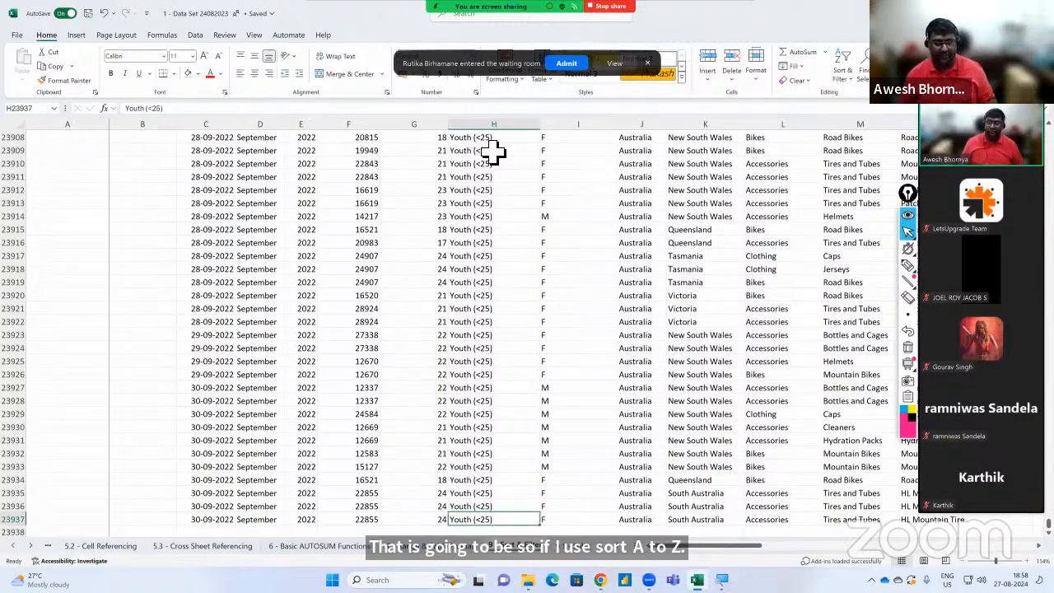
key(ctrl+Up)
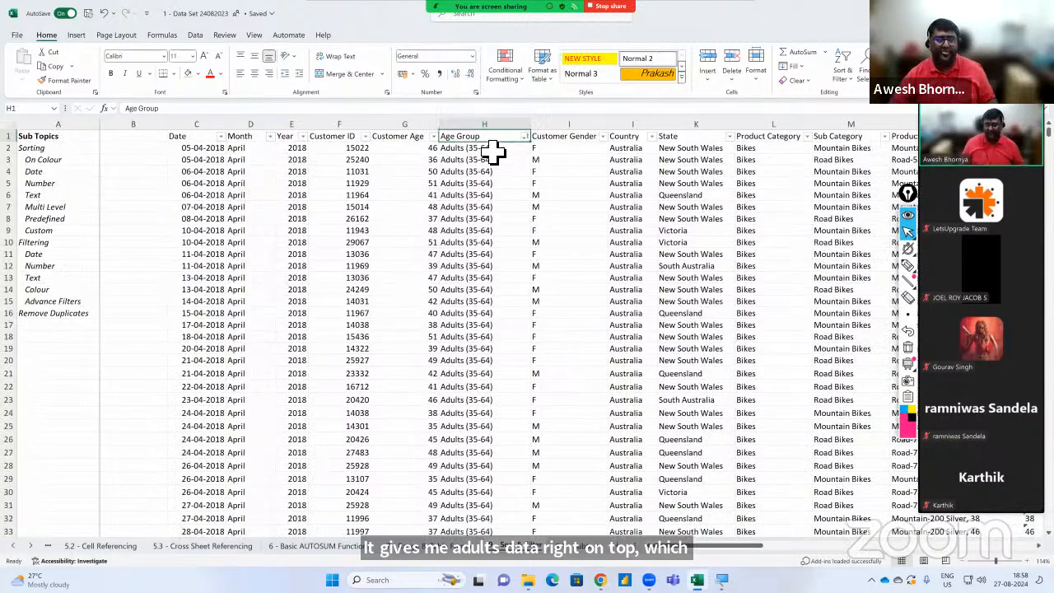
click(525, 137)
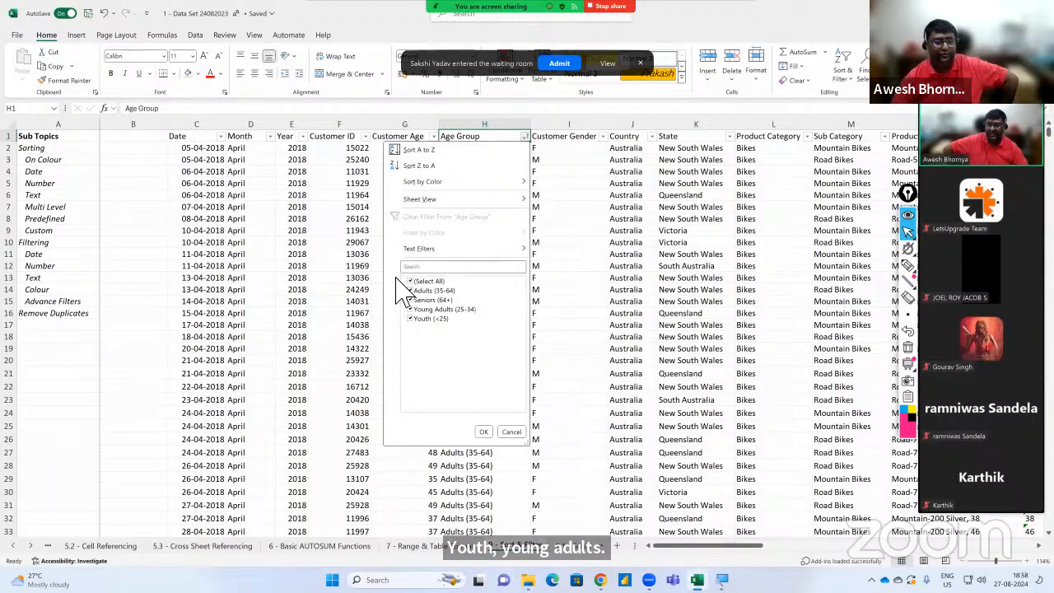
click(514, 433)
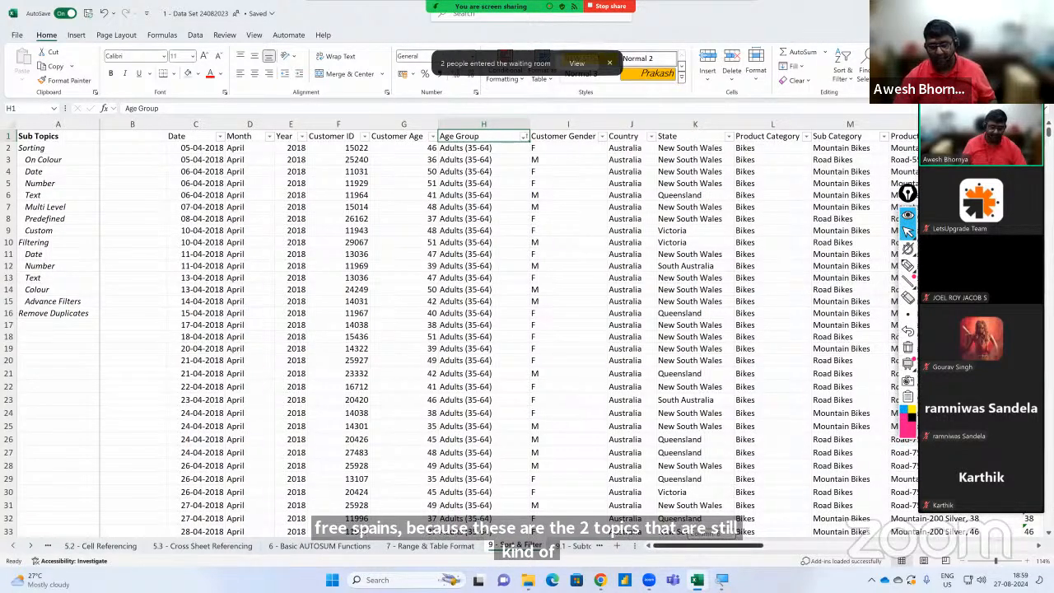
Filter the Sub Category column to the entries found by searching for "bike", and clear the filter again.
scroll(342, 156, right, 9)
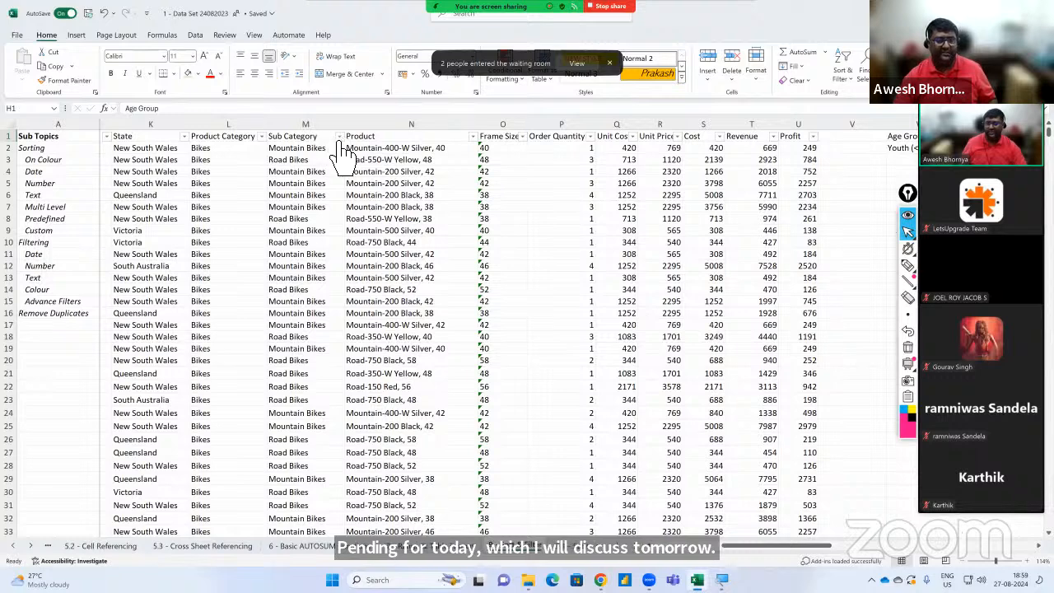
click(339, 136)
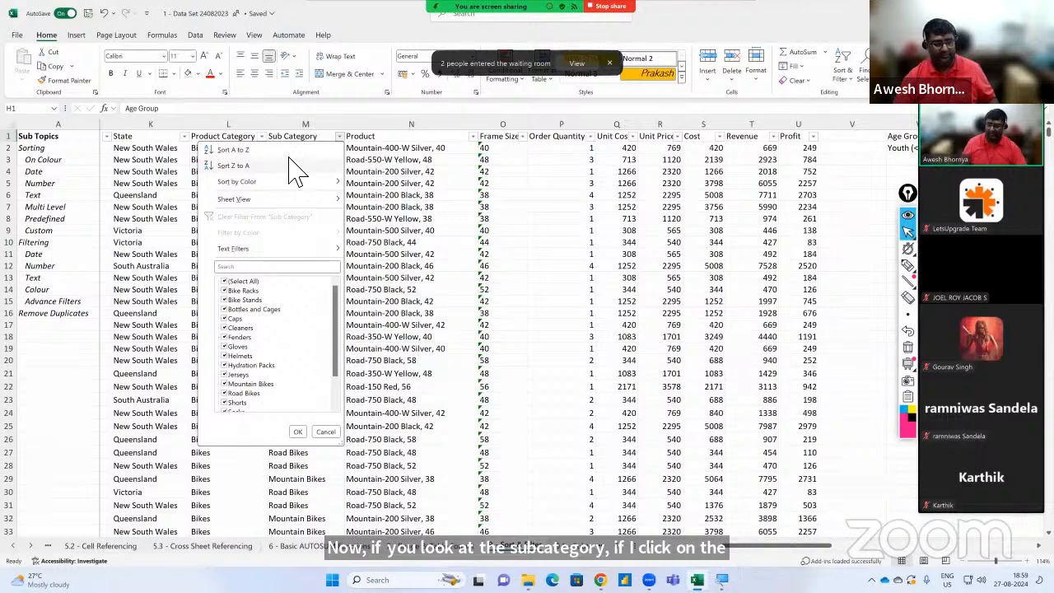
click(285, 272)
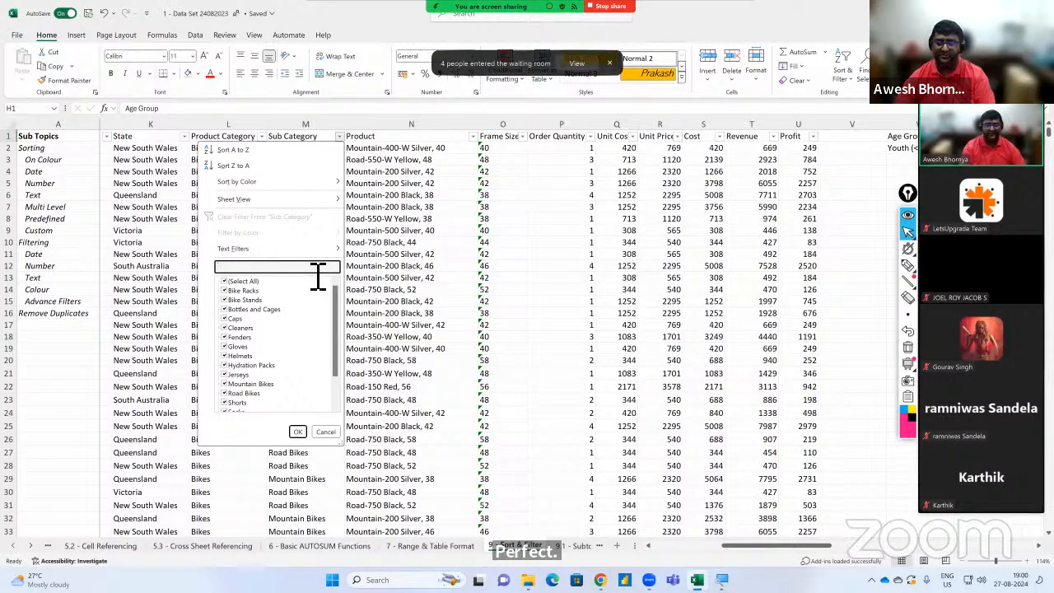
text(bike)
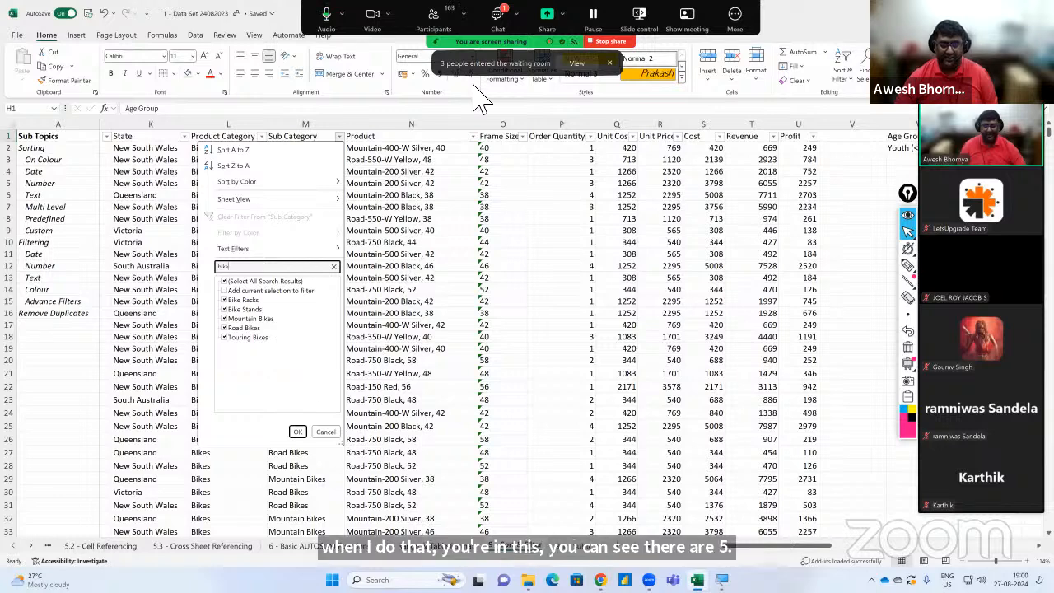
click(298, 432)
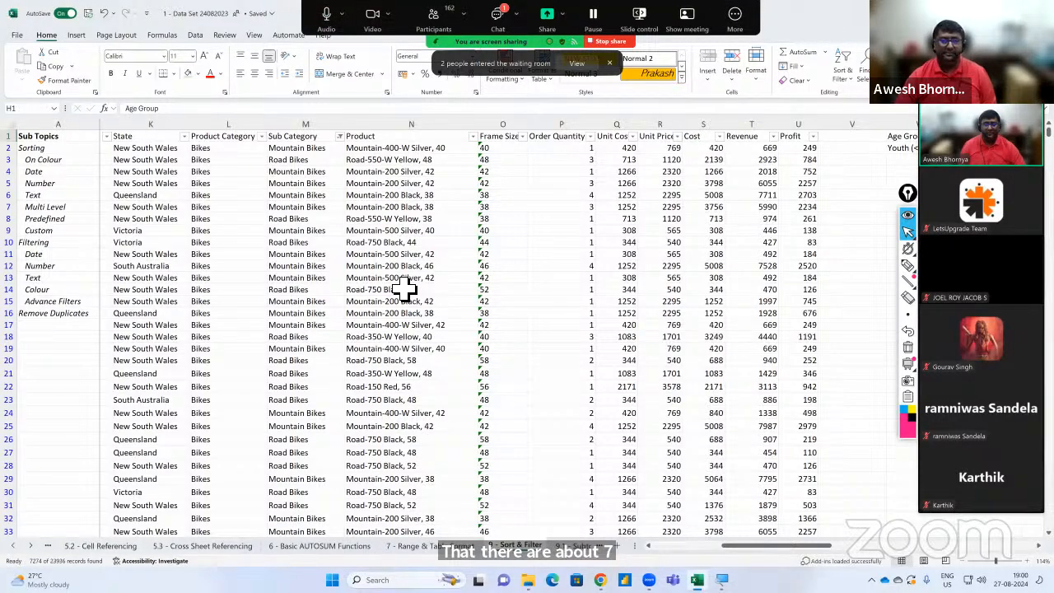
click(340, 137)
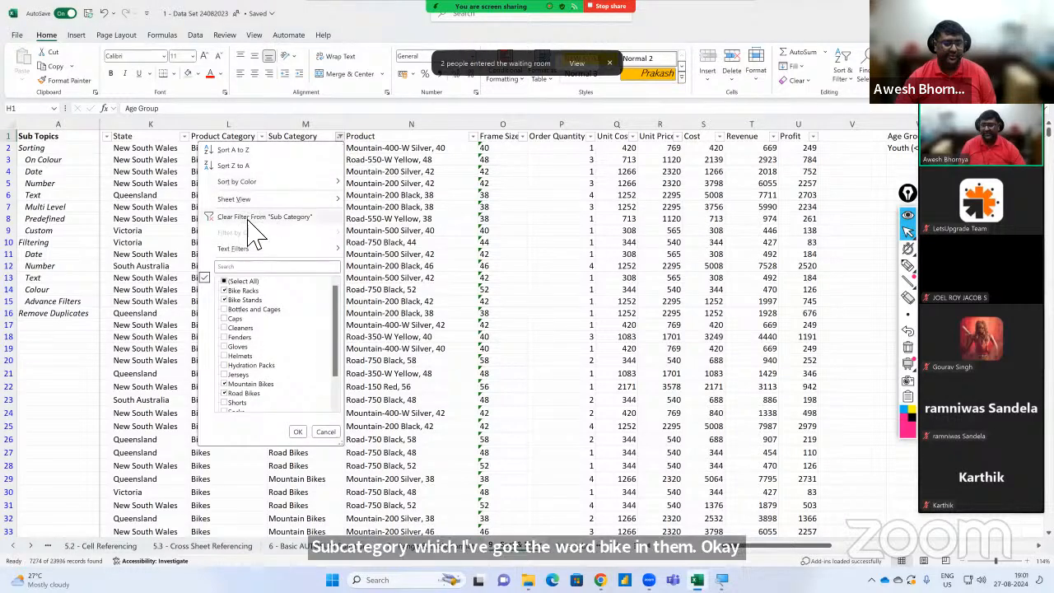
click(247, 217)
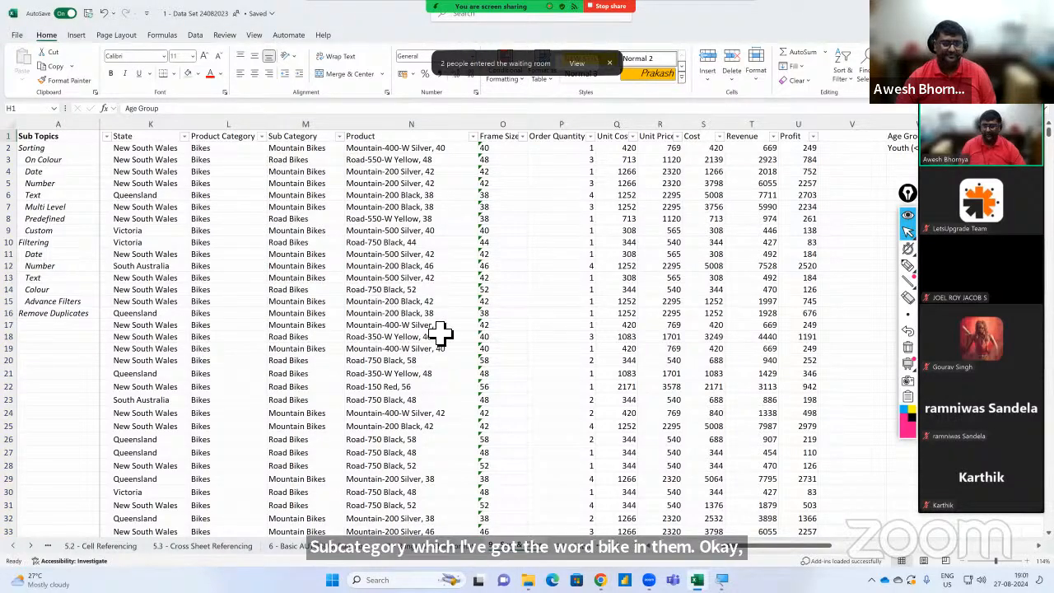
click(773, 136)
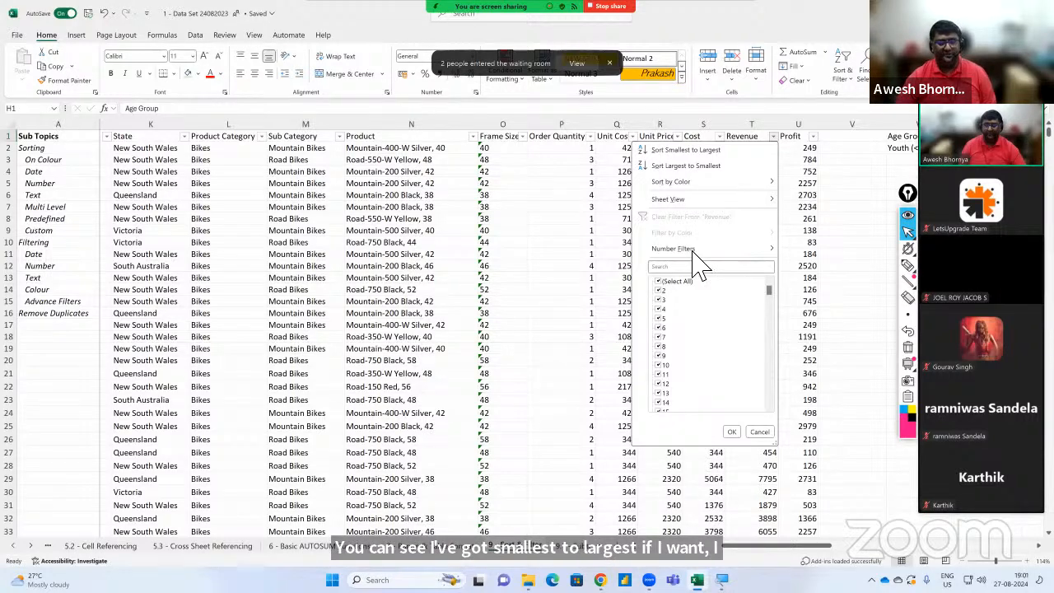
mouse_move(711, 249)
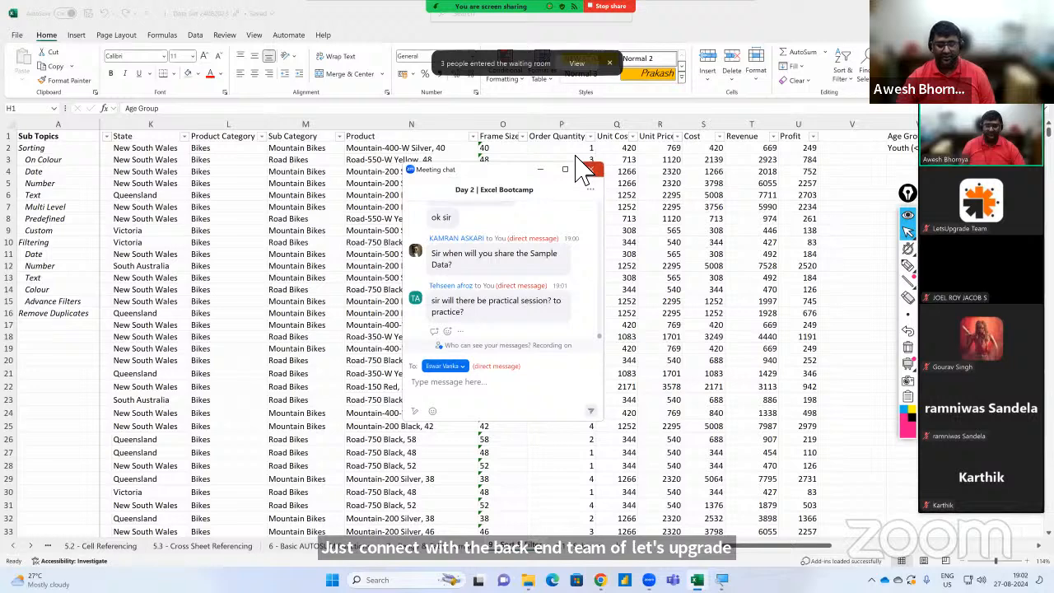
click(587, 169)
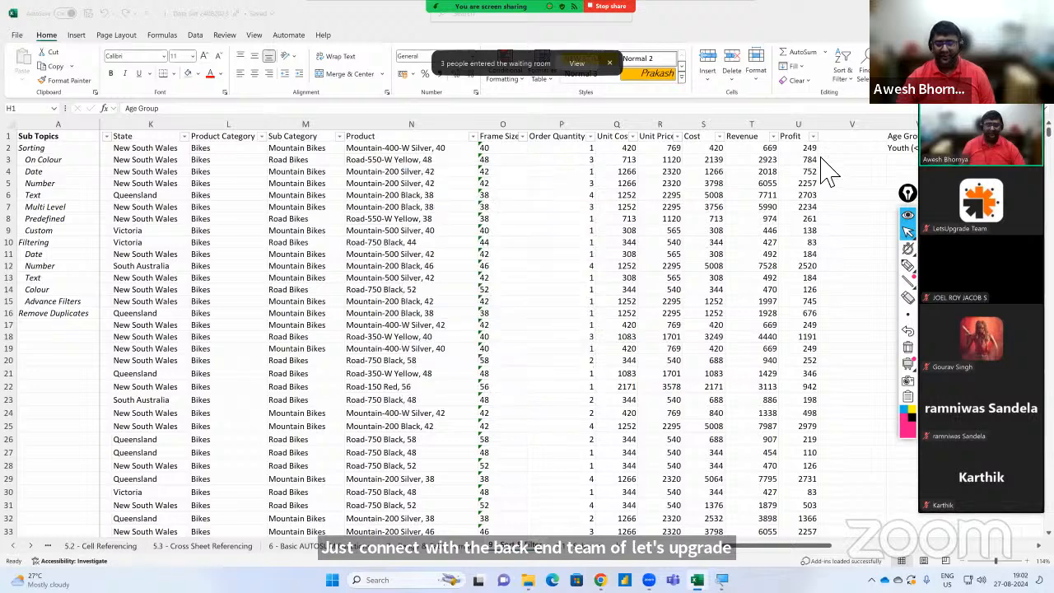
Filter the Revenue column to its top 10 items, briefly circling the dialog's item-count control with the annotation pen before applying.
click(774, 137)
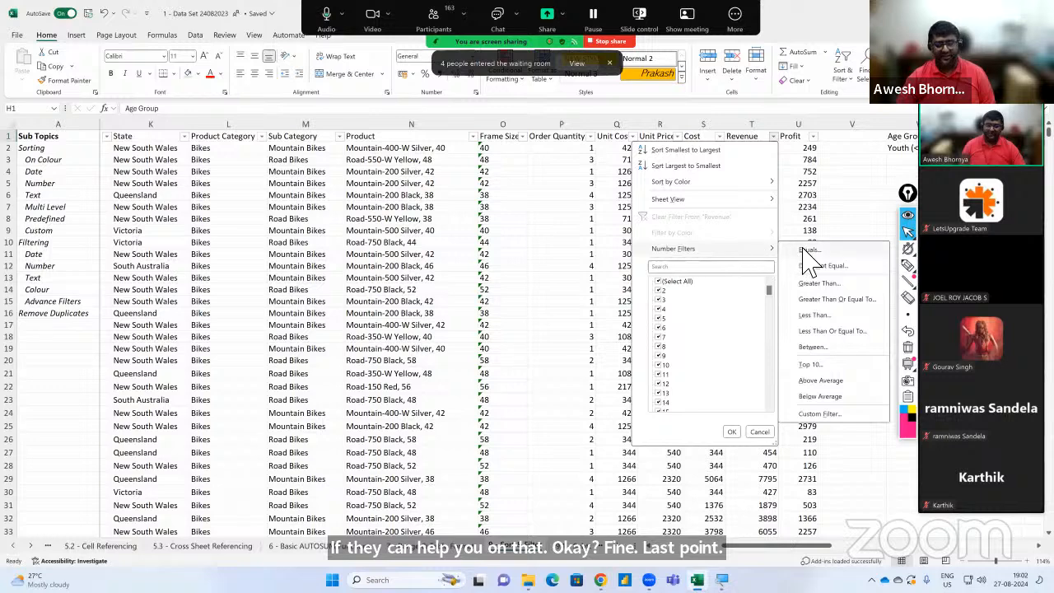
click(811, 365)
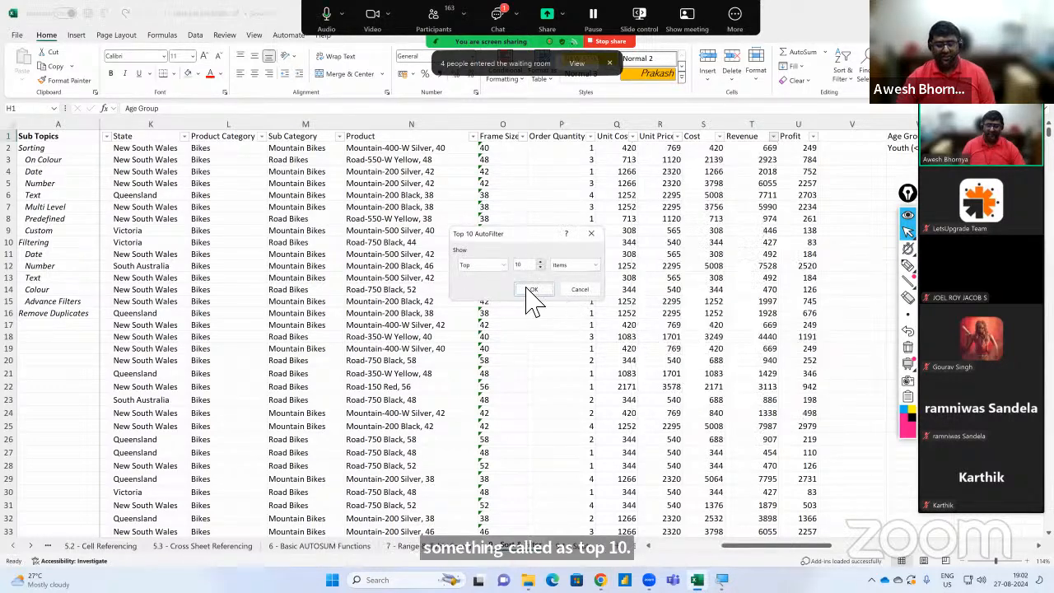
click(503, 264)
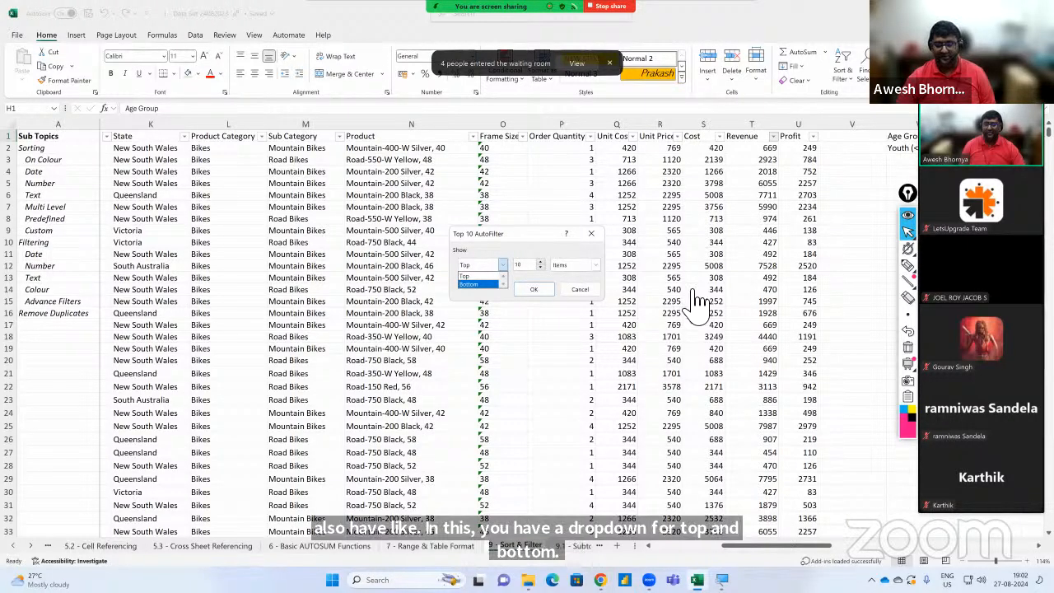
click(908, 265)
mouse_move(541, 248)
mouse_down()
mouse_move(532, 261)
mouse_move(549, 277)
mouse_move(545, 245)
mouse_up()
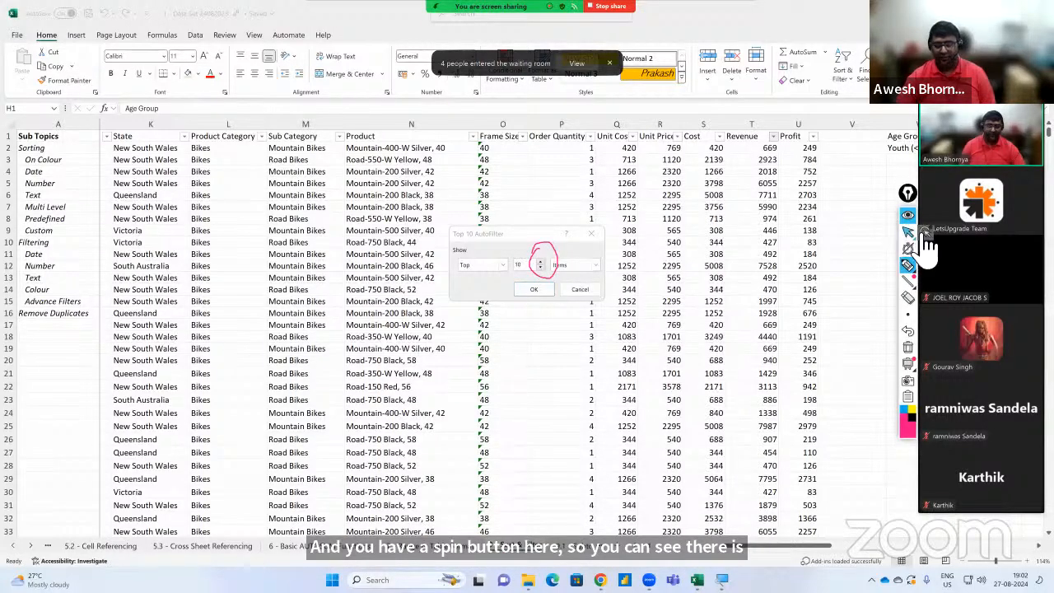
click(908, 232)
click(912, 346)
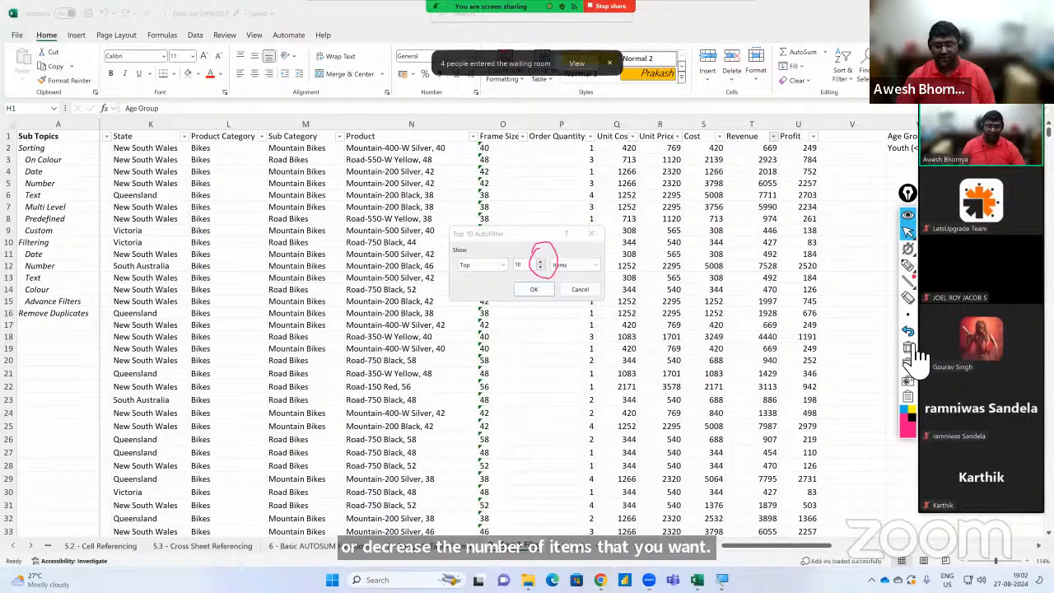
click(541, 288)
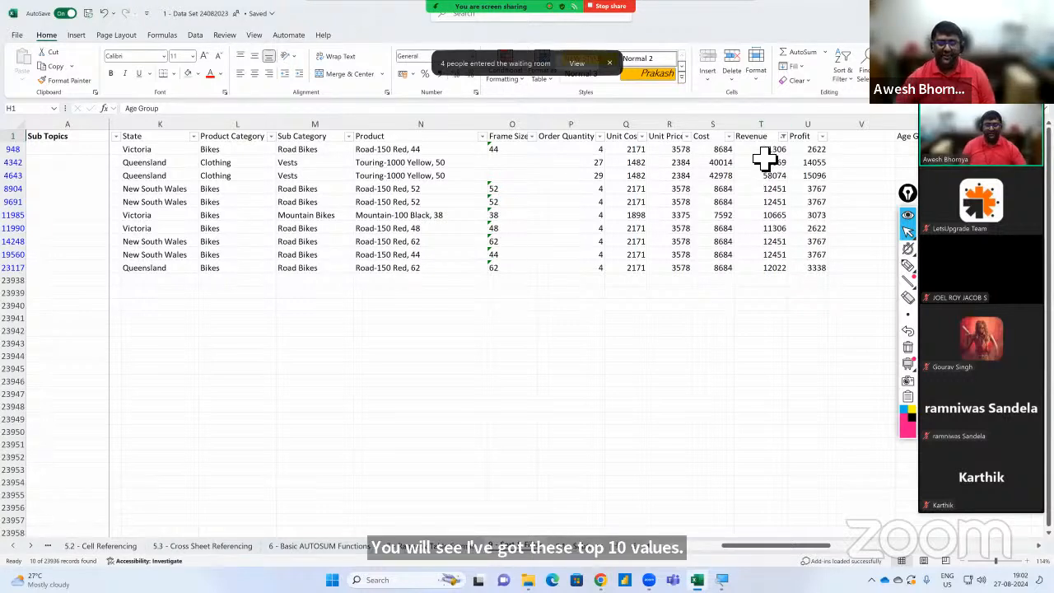
Change the Revenue column's Top 10 number filter to show the top 20 items.
click(782, 136)
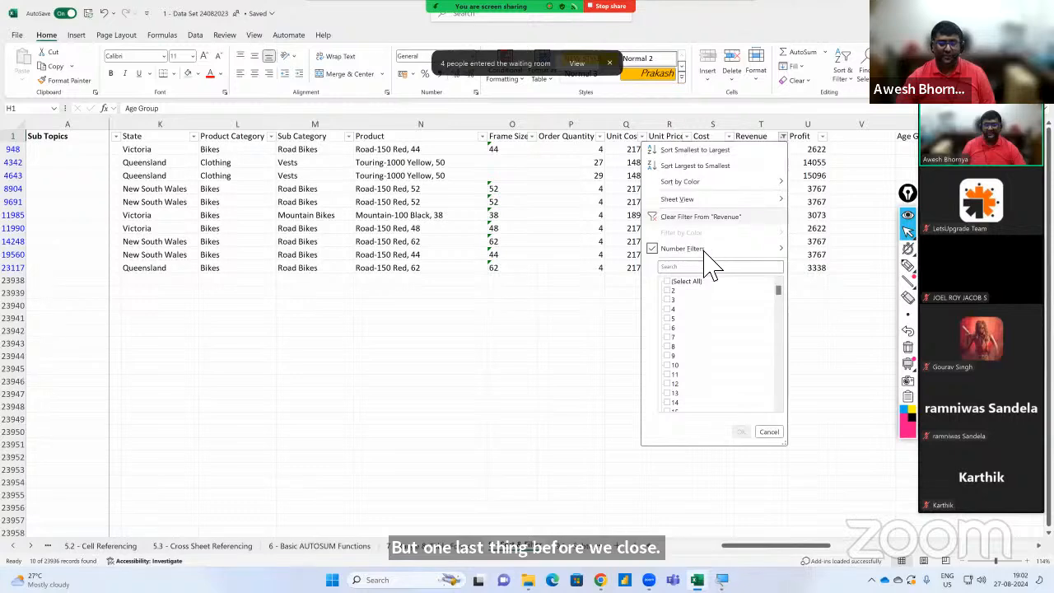
mouse_move(682, 249)
click(815, 366)
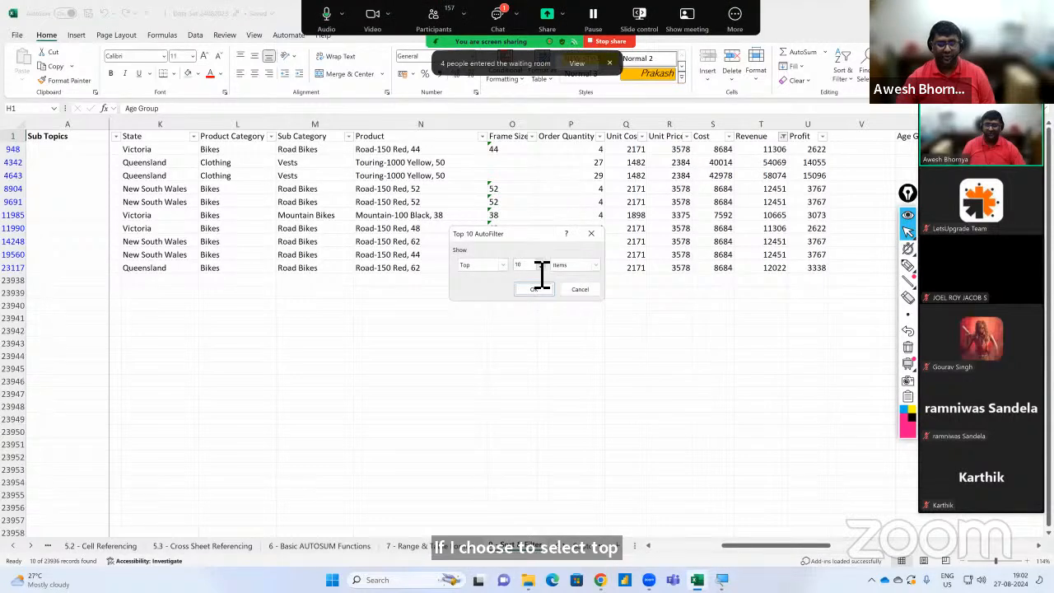
text(20)
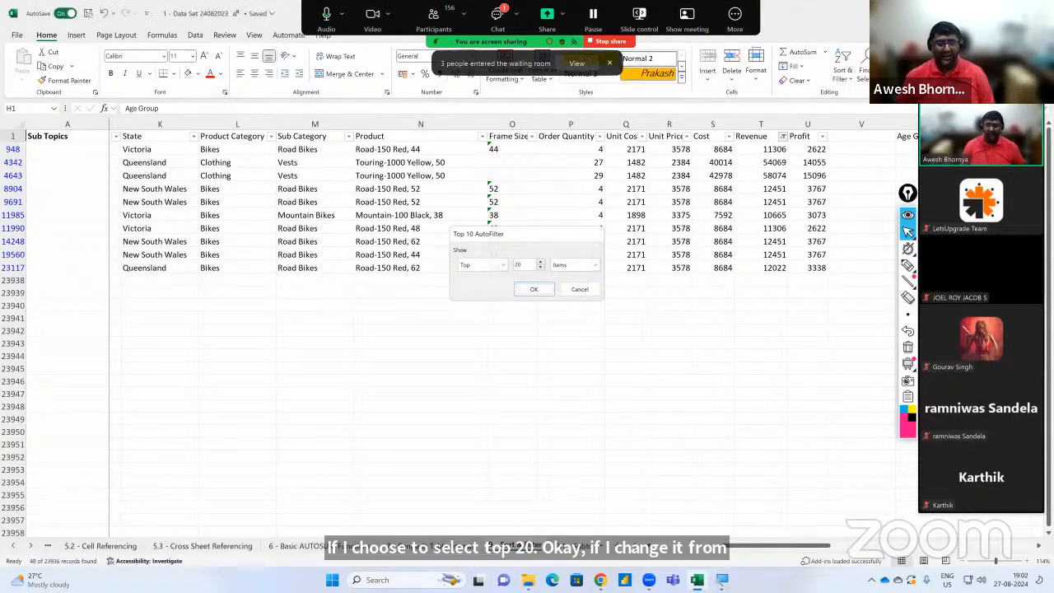
key(Return)
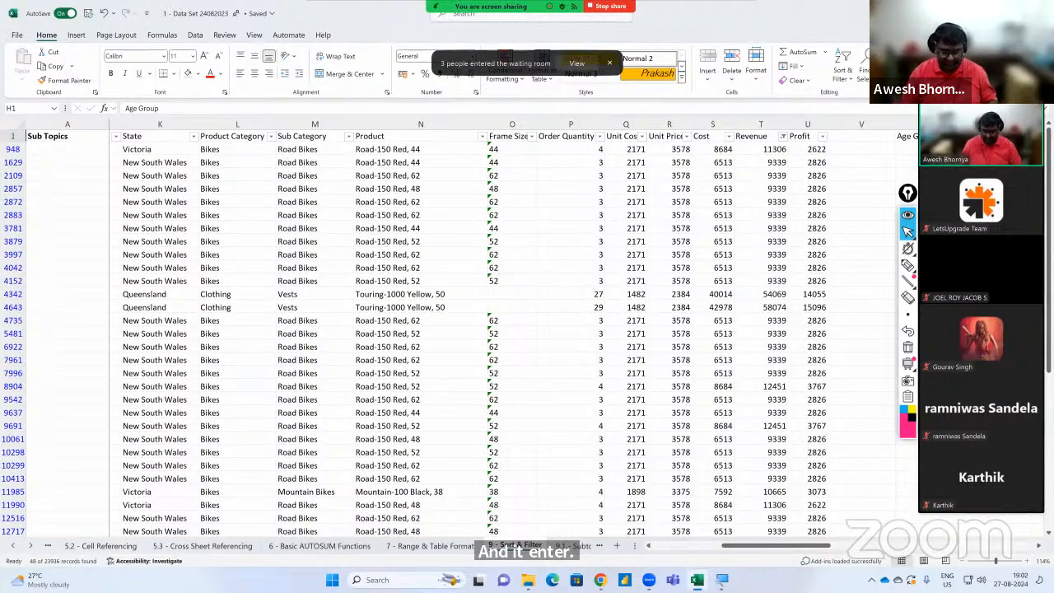
key(ctrl+1)
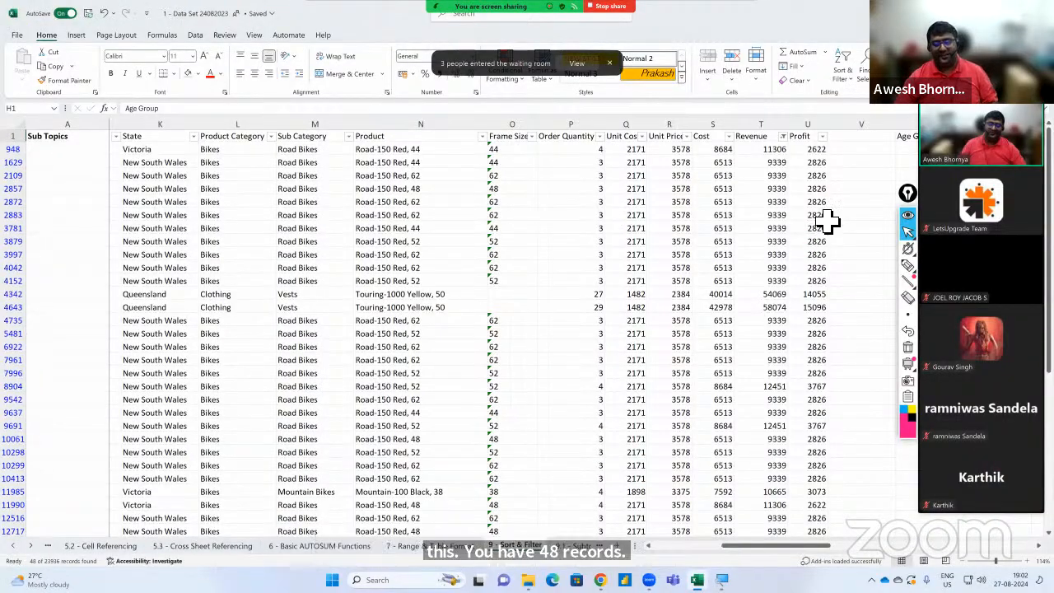
Circle the groups of repeated values in the filtered Revenue column with the annotation pen, and clear the marks again.
click(920, 274)
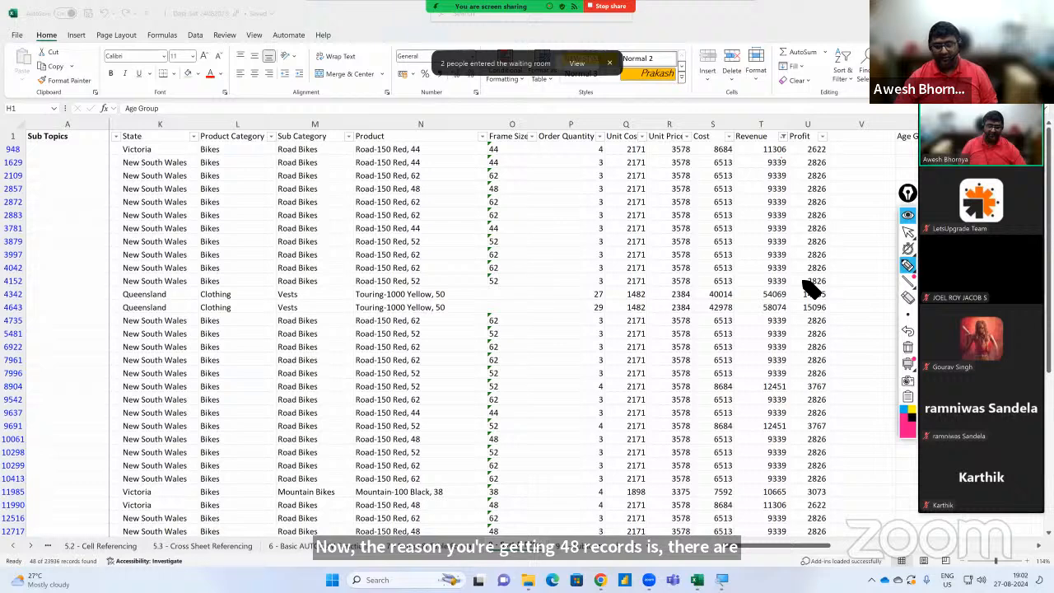
mouse_move(812, 288)
mouse_down()
mouse_move(777, 294)
mouse_move(765, 406)
mouse_move(776, 311)
mouse_up()
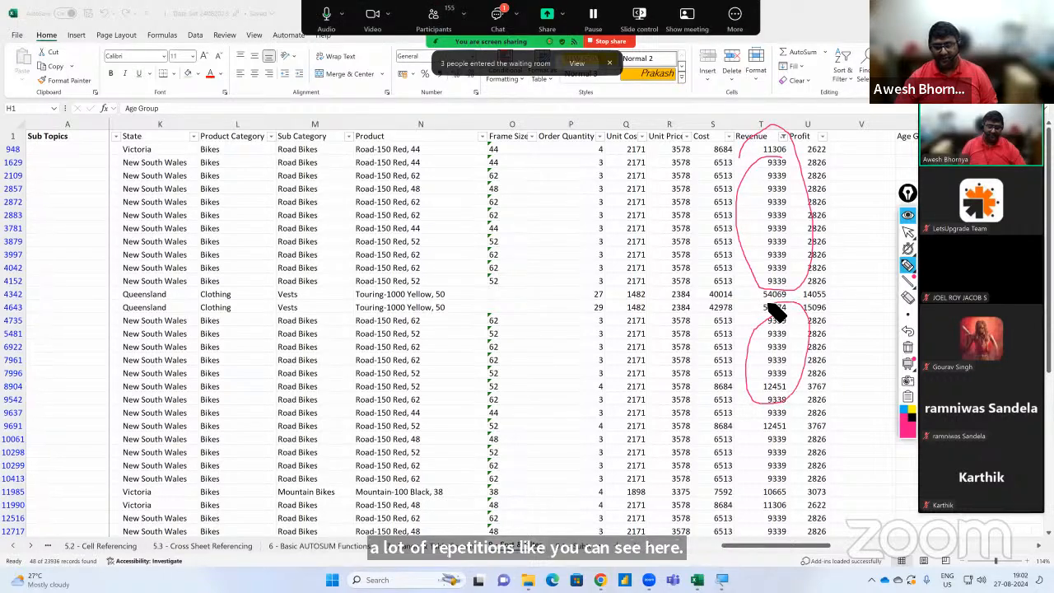
mouse_move(790, 437)
mouse_down()
mouse_move(758, 500)
mouse_move(783, 432)
mouse_up()
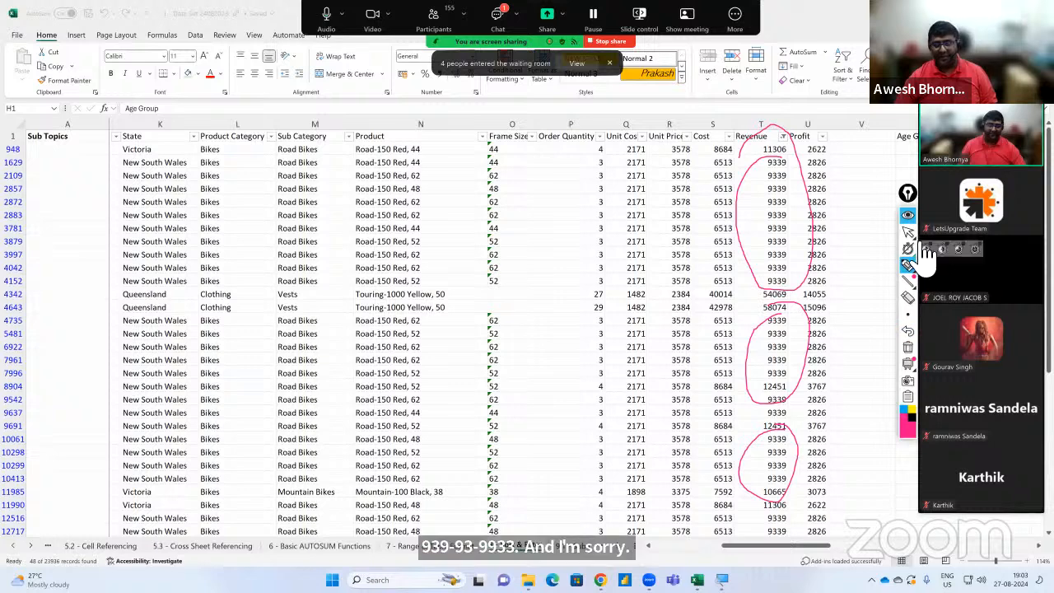
click(908, 232)
click(908, 347)
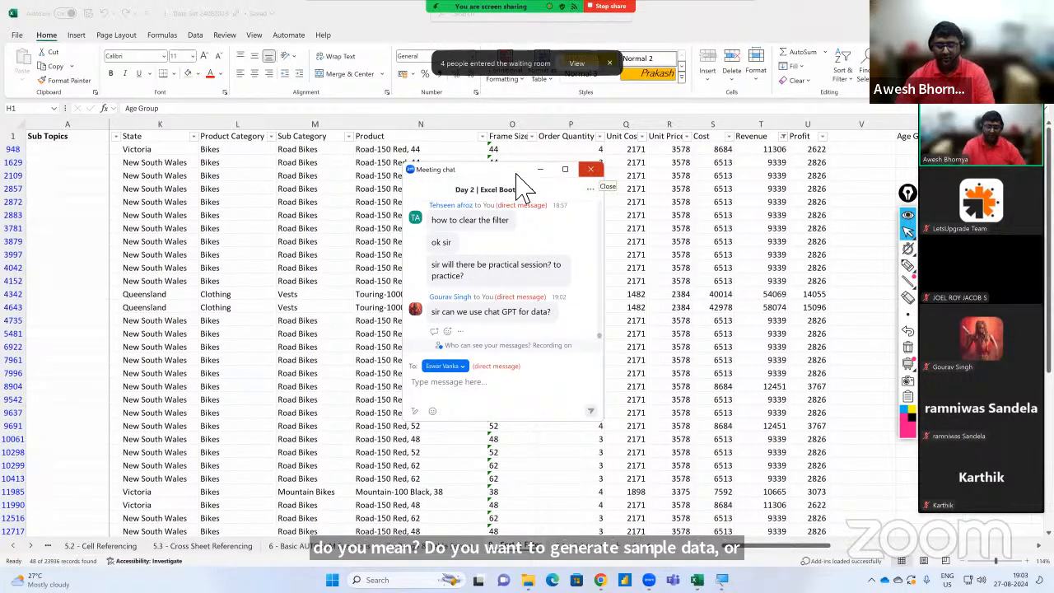
click(594, 165)
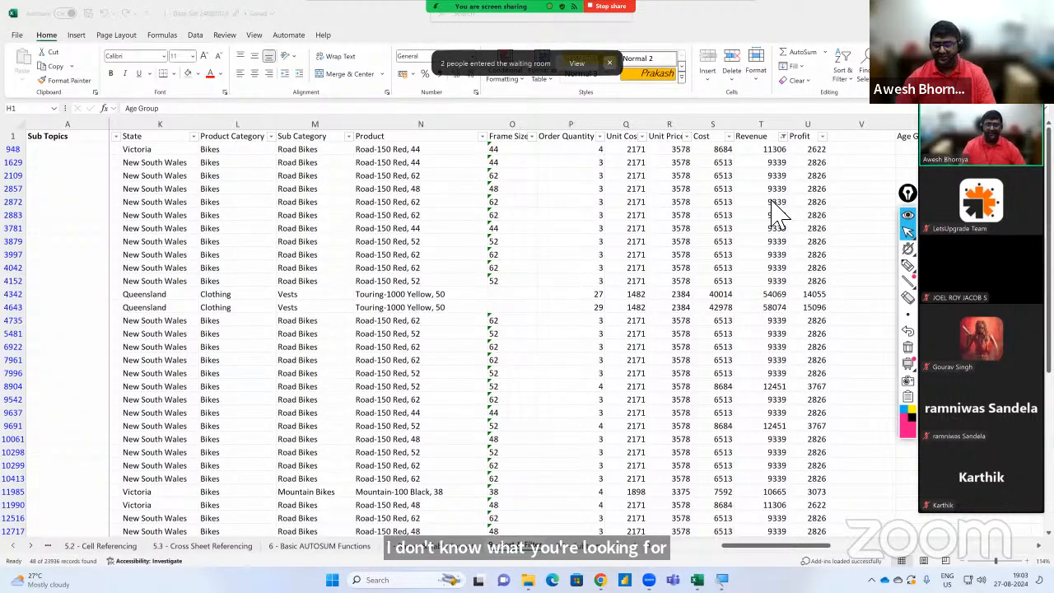